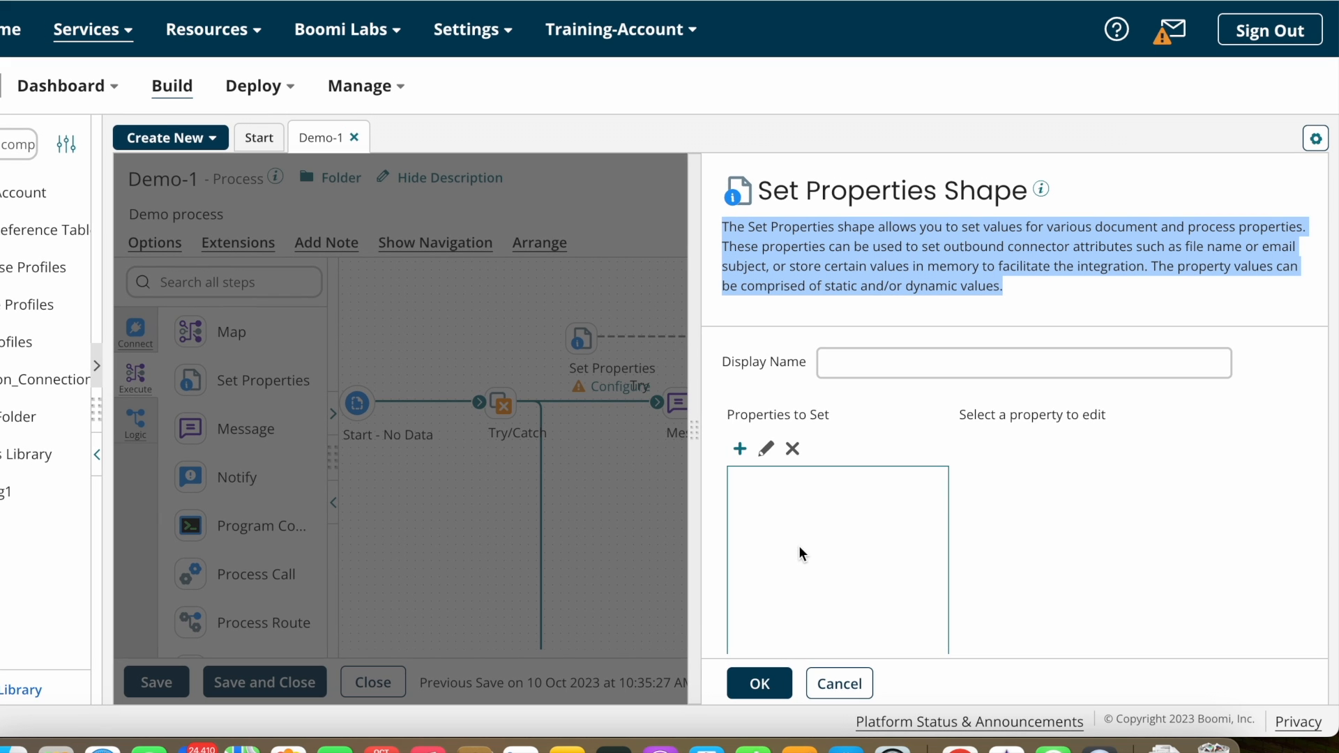
Step: Start a new property to set as a Document Property from the FTP connector
left_click(740, 450)
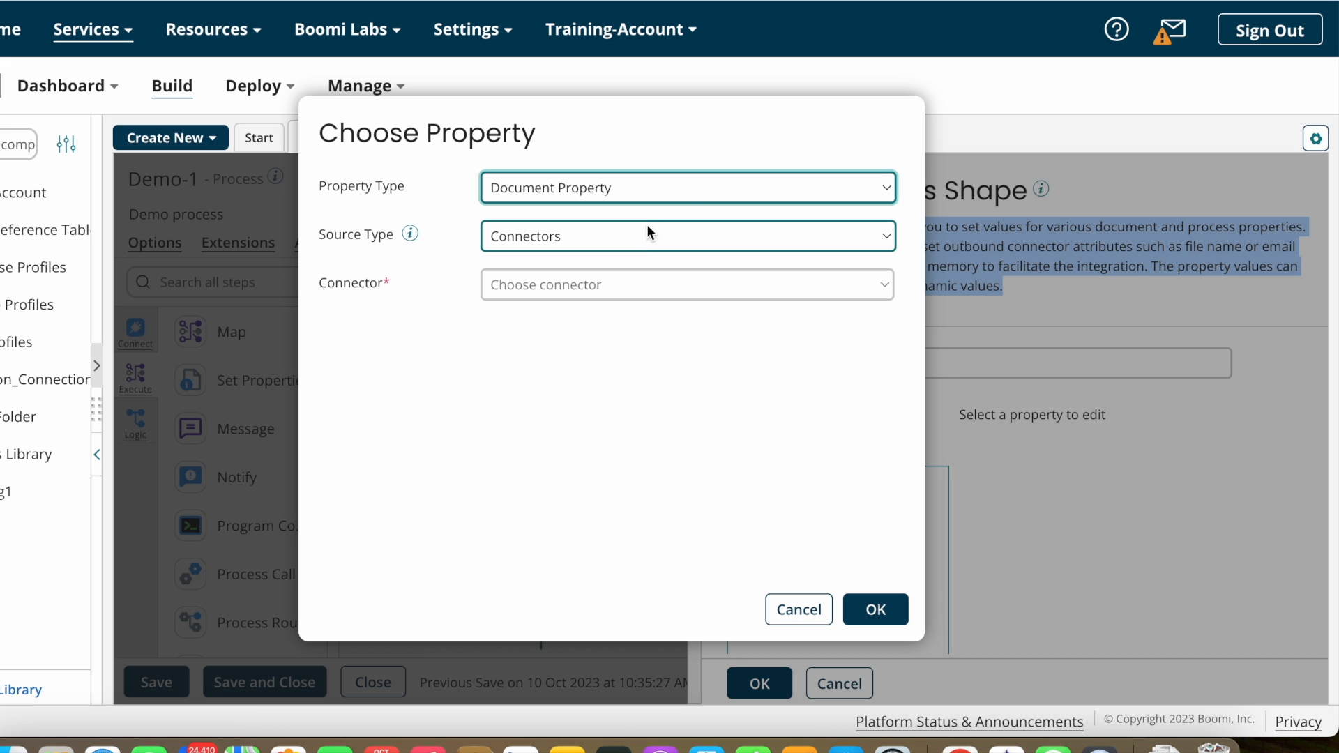
left_click(685, 191)
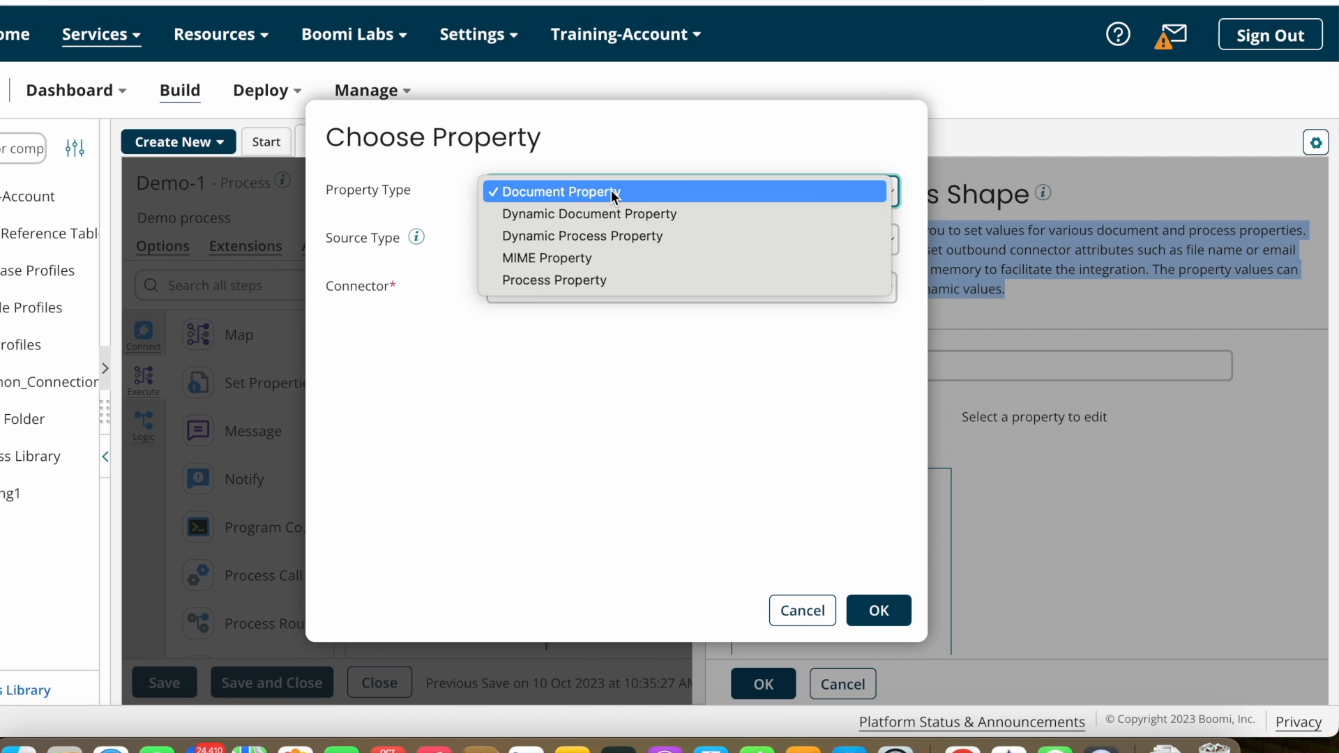
left_click(538, 191)
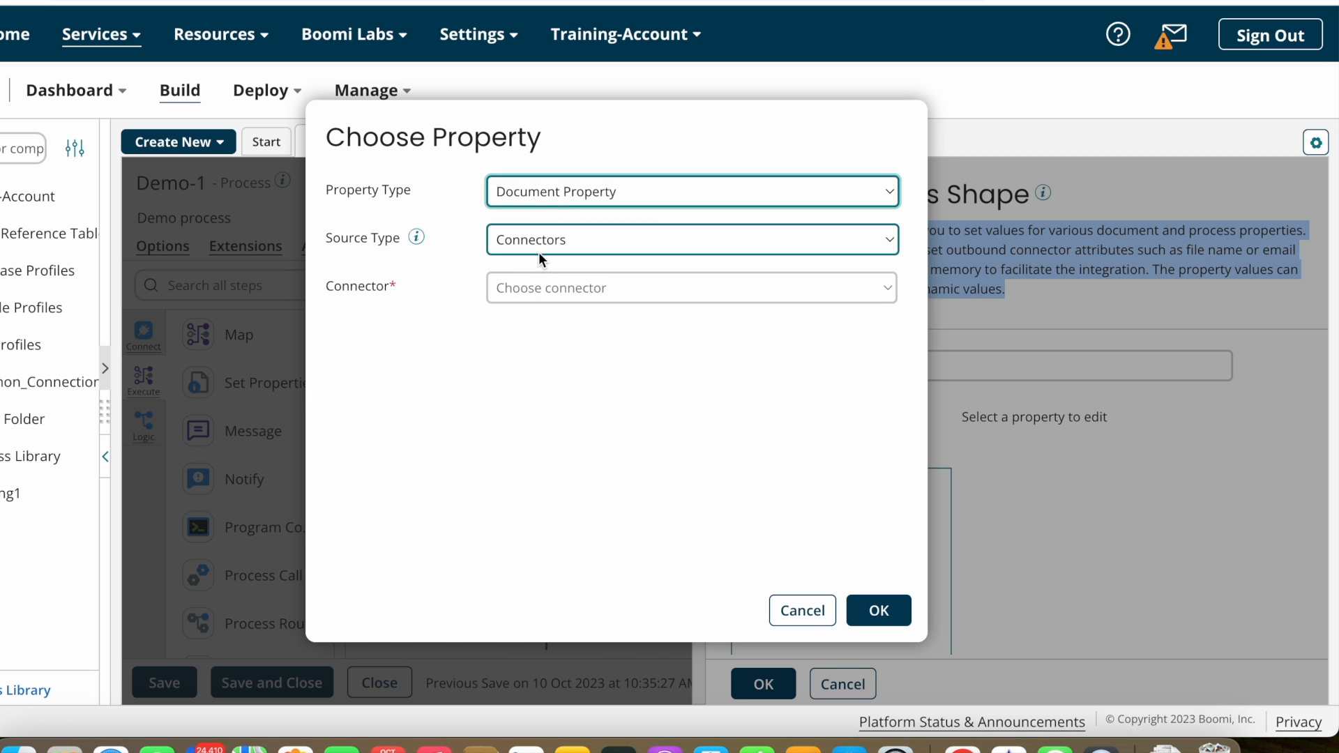
left_click(584, 240)
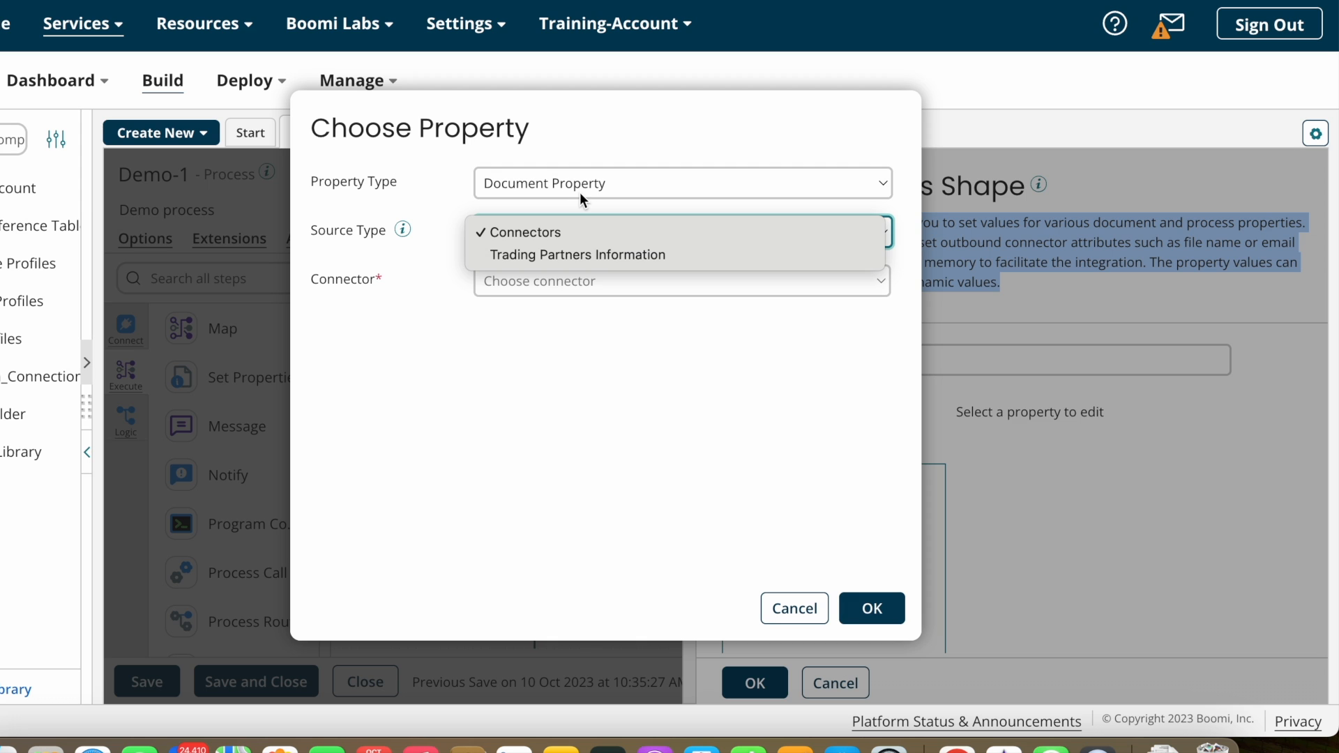
left_click(457, 202)
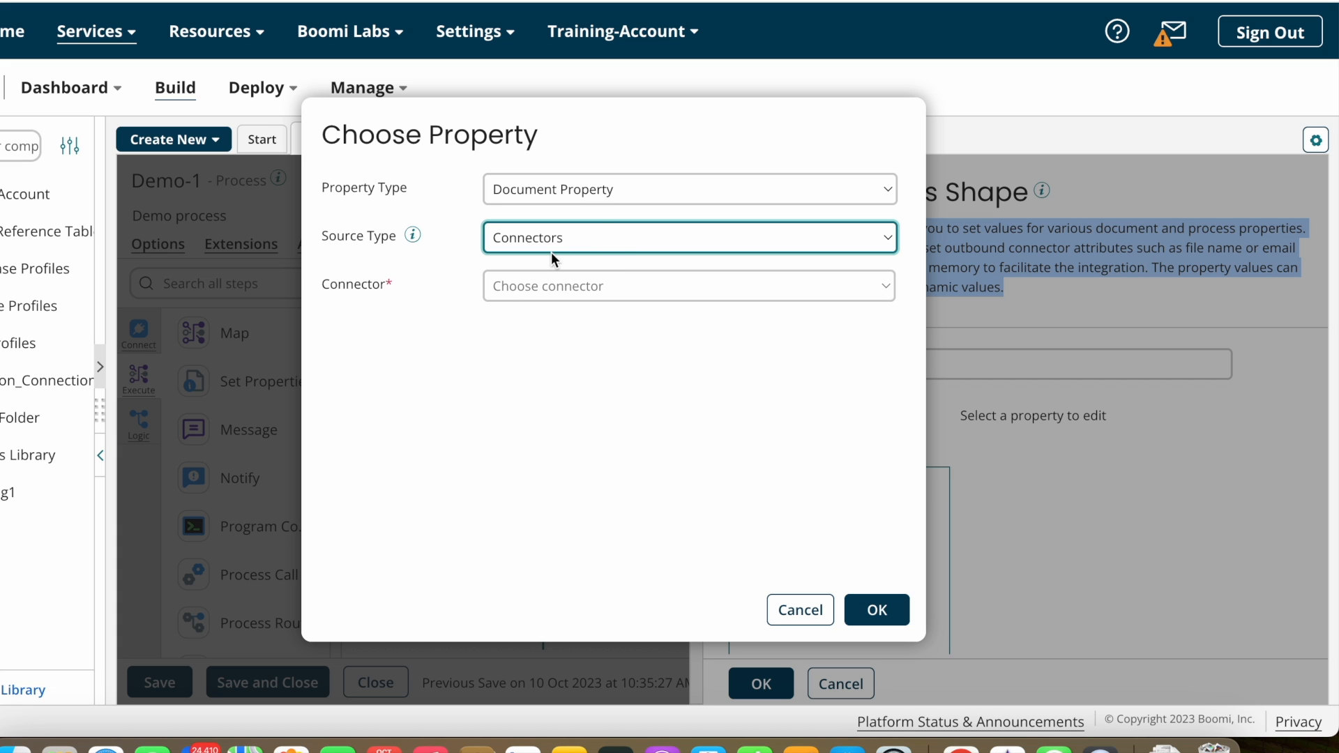
left_click(562, 289)
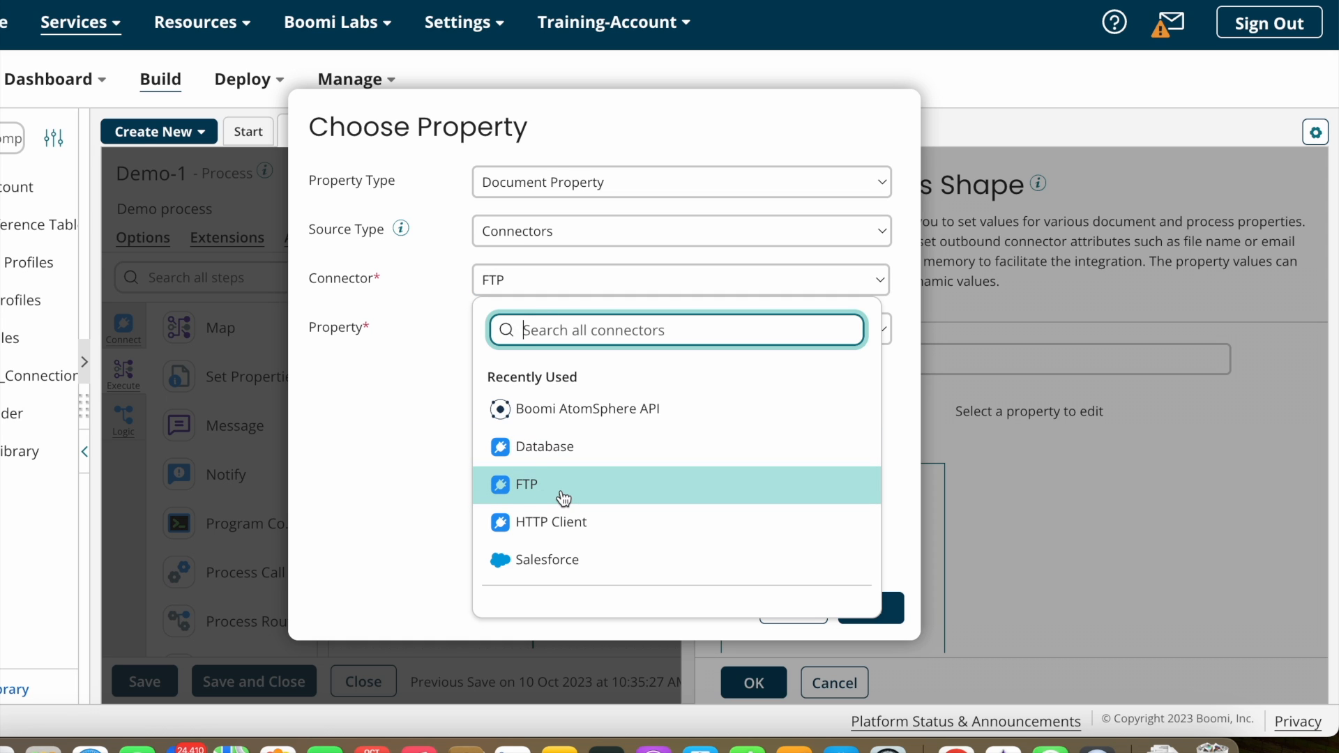
left_click(564, 496)
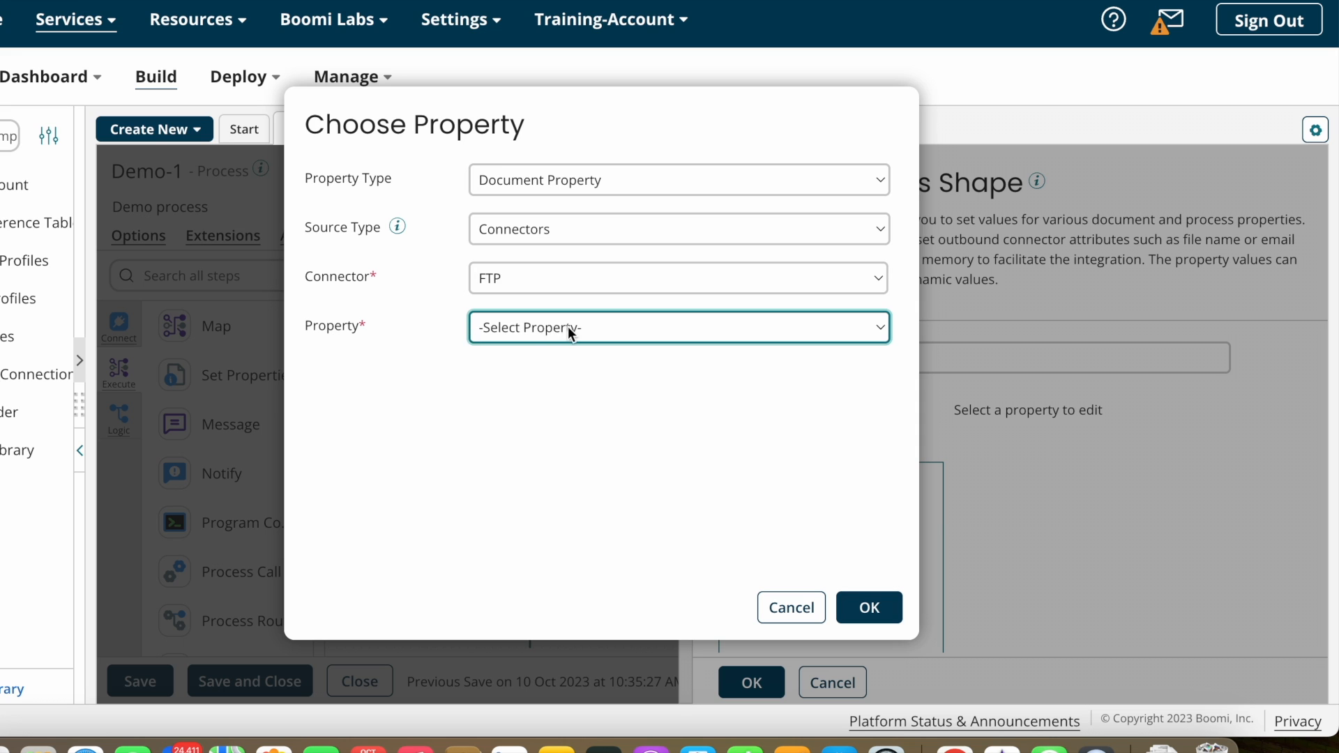
Step: Compare the FTP properties, then add FTP - File Name to Properties to Set
left_click(568, 326)
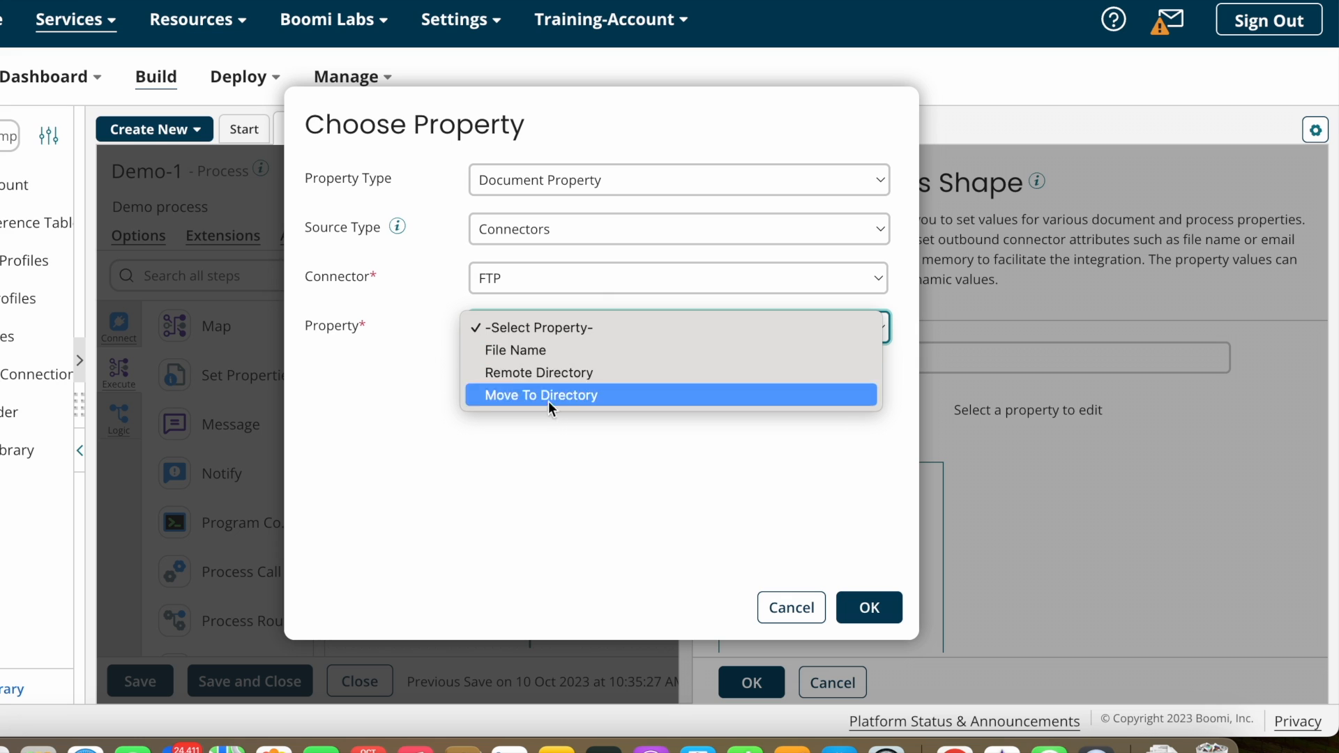
left_click(534, 350)
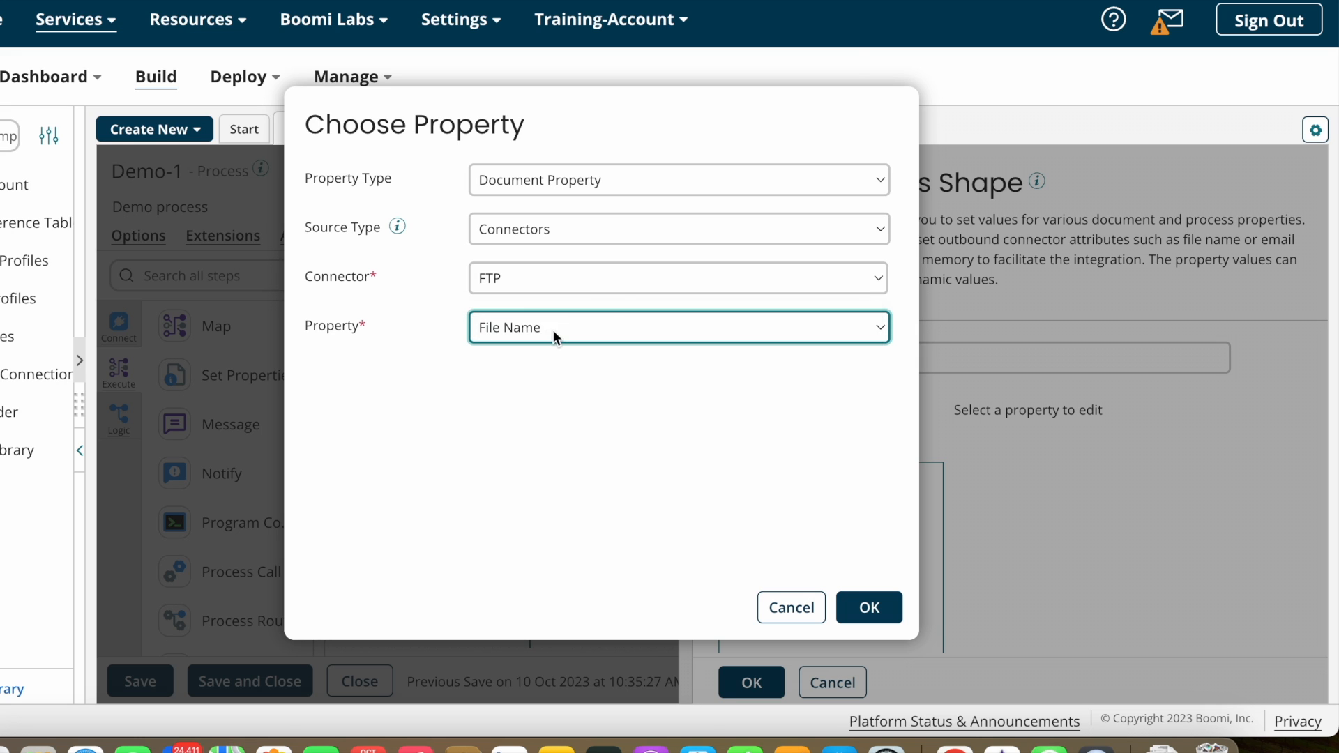
left_click(554, 329)
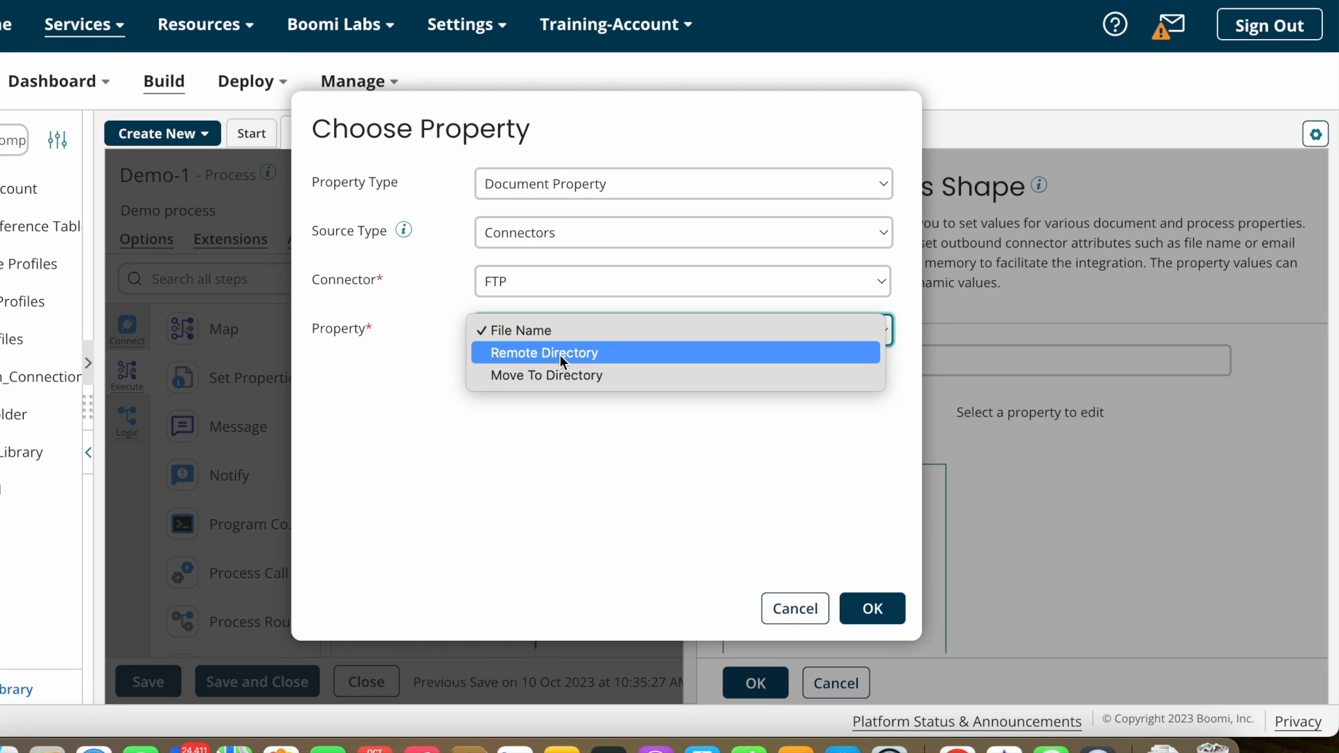
left_click(558, 354)
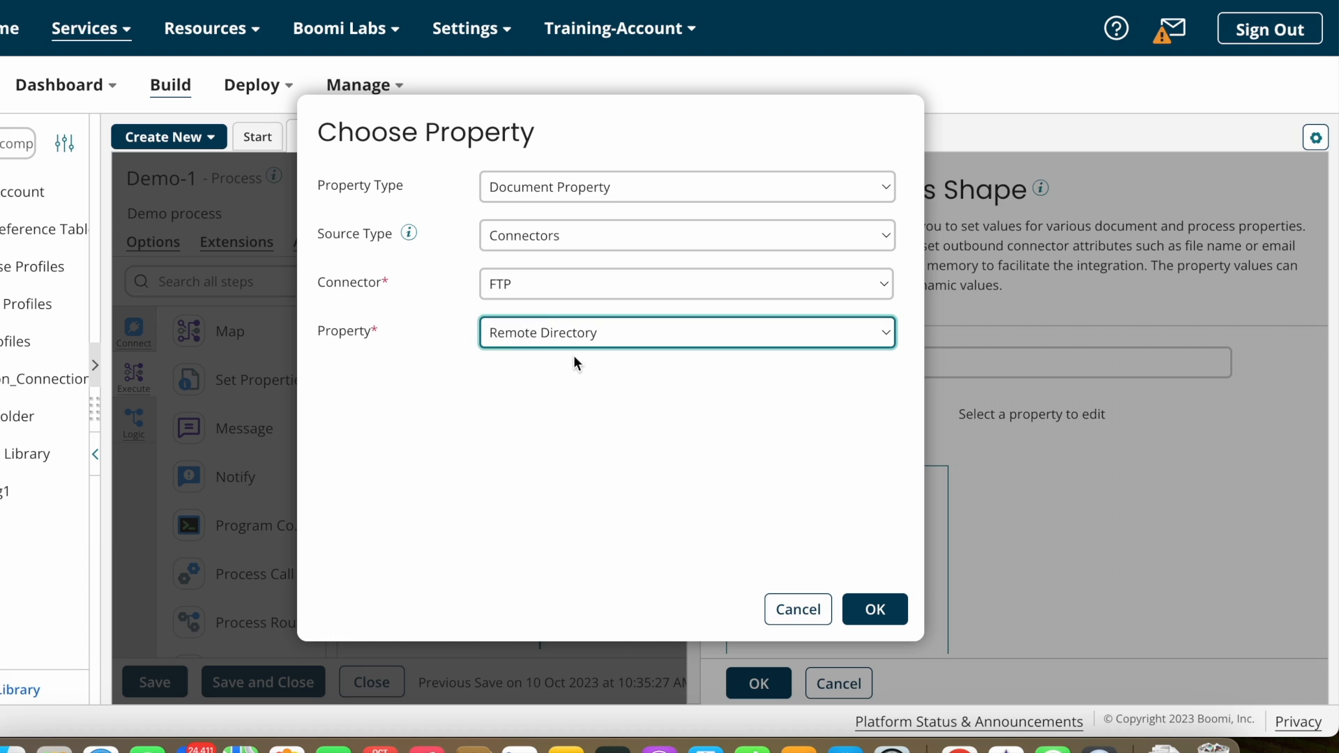
left_click(645, 335)
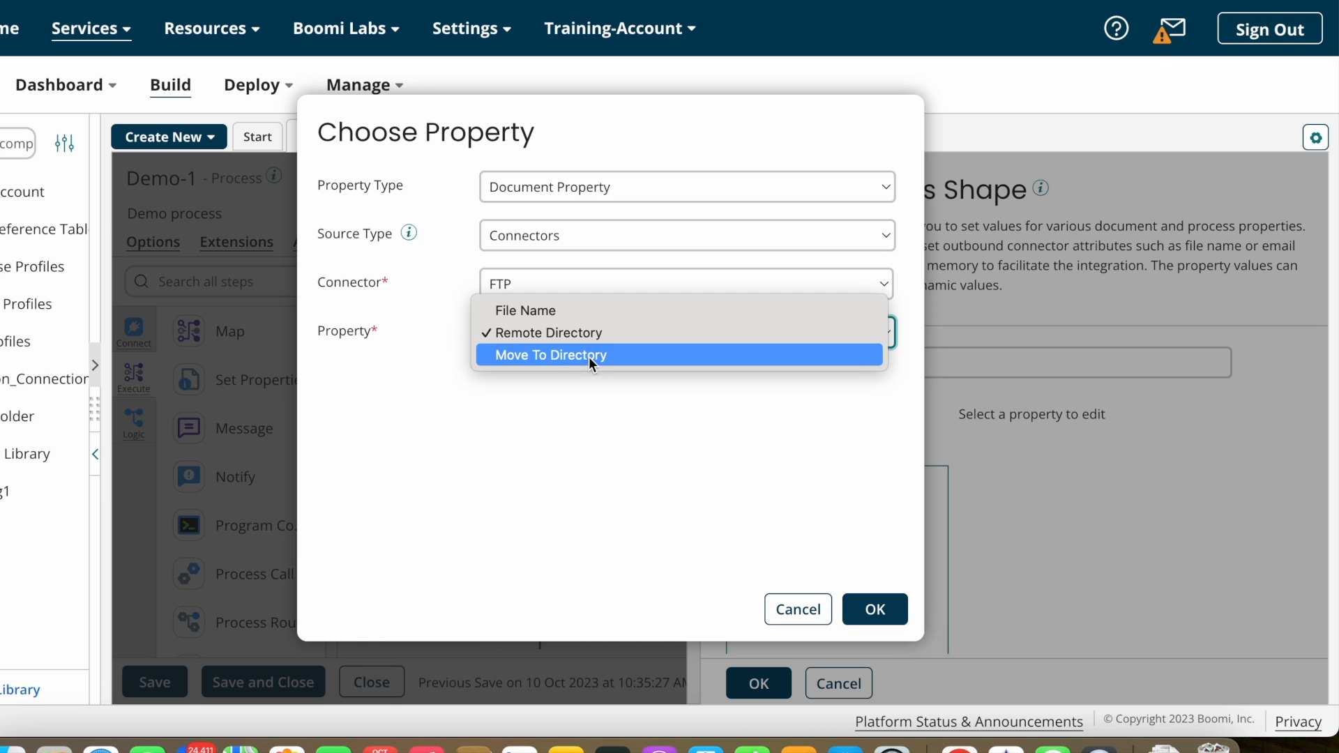
left_click(544, 356)
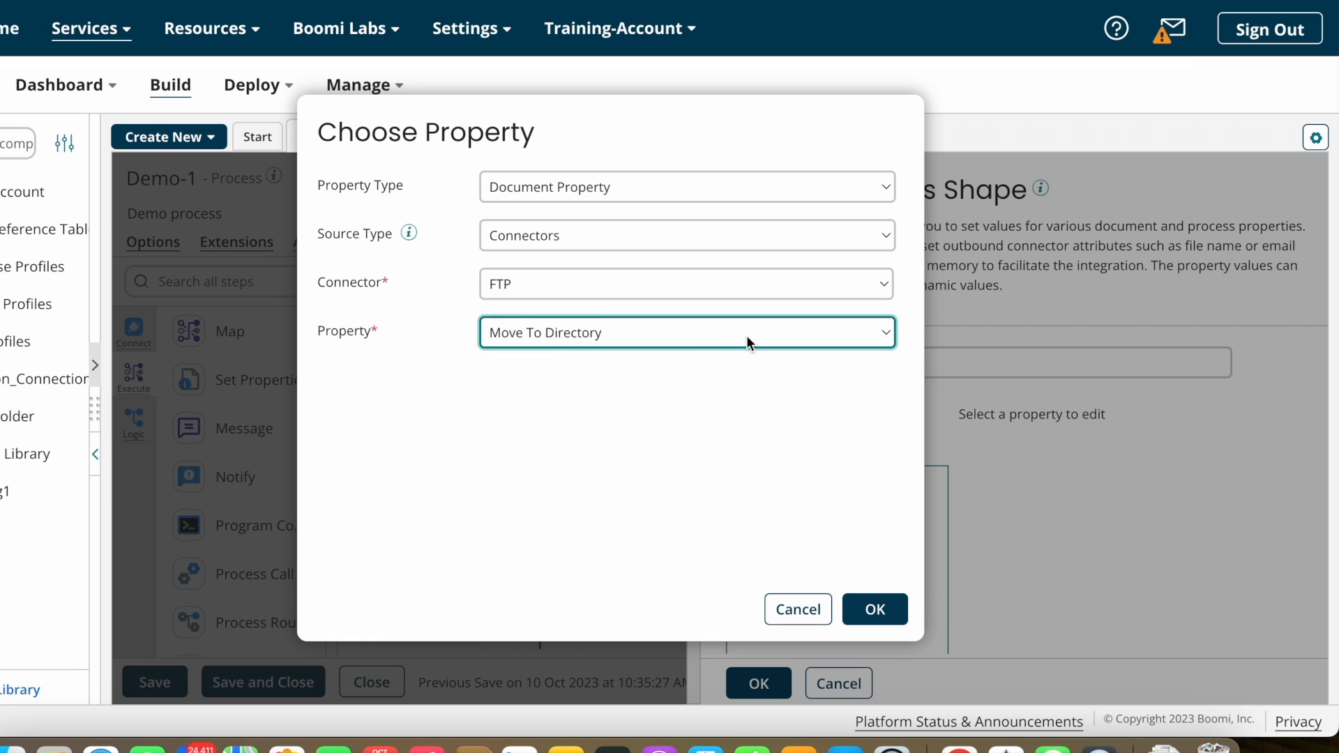
left_click(546, 340)
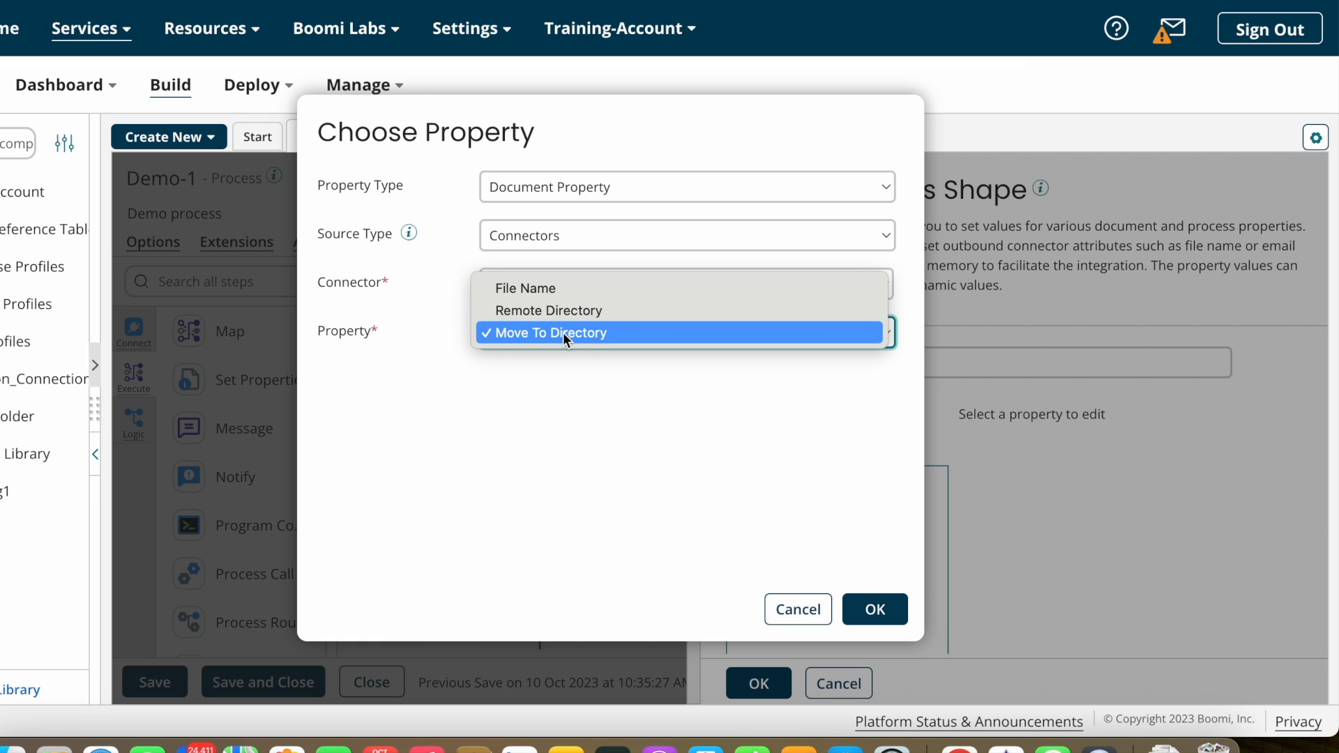
left_click(516, 290)
left_click(876, 614)
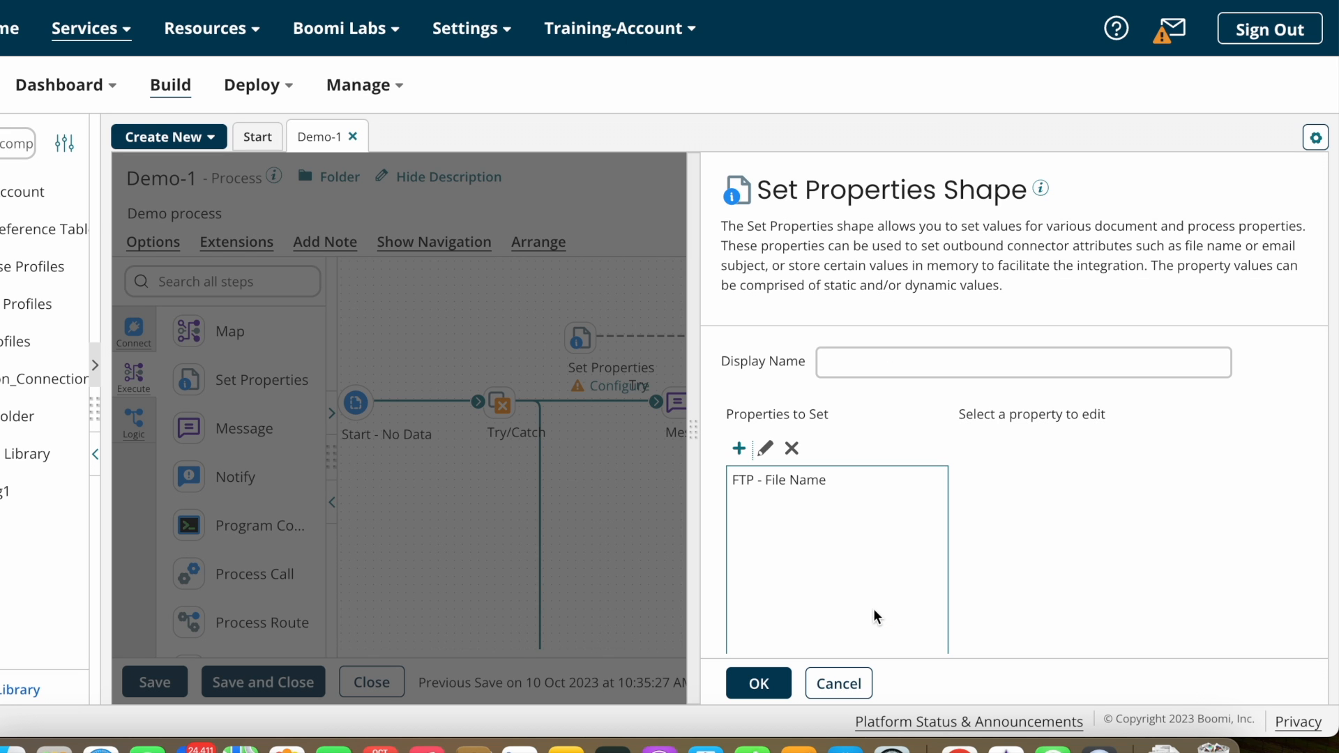
left_click(819, 487)
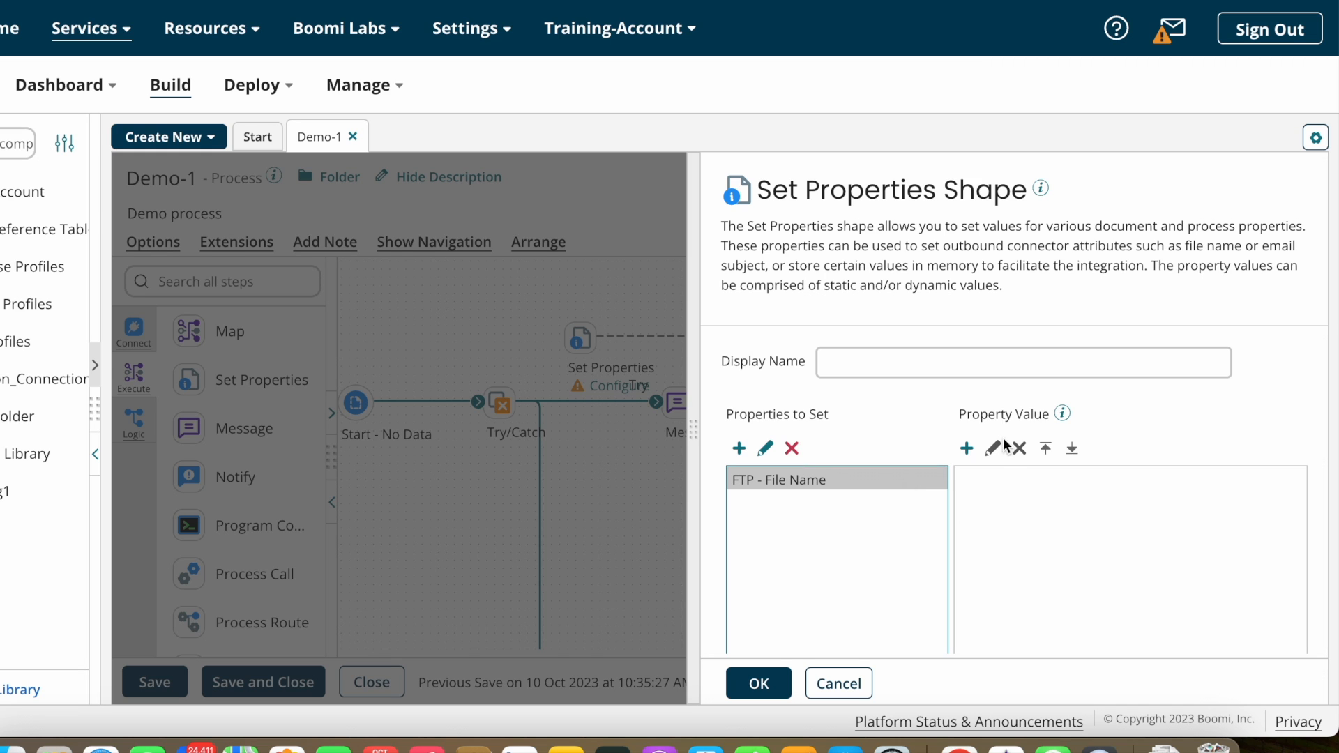
Step: Add a static 'Employee' part to the FTP - File Name value
left_click(966, 448)
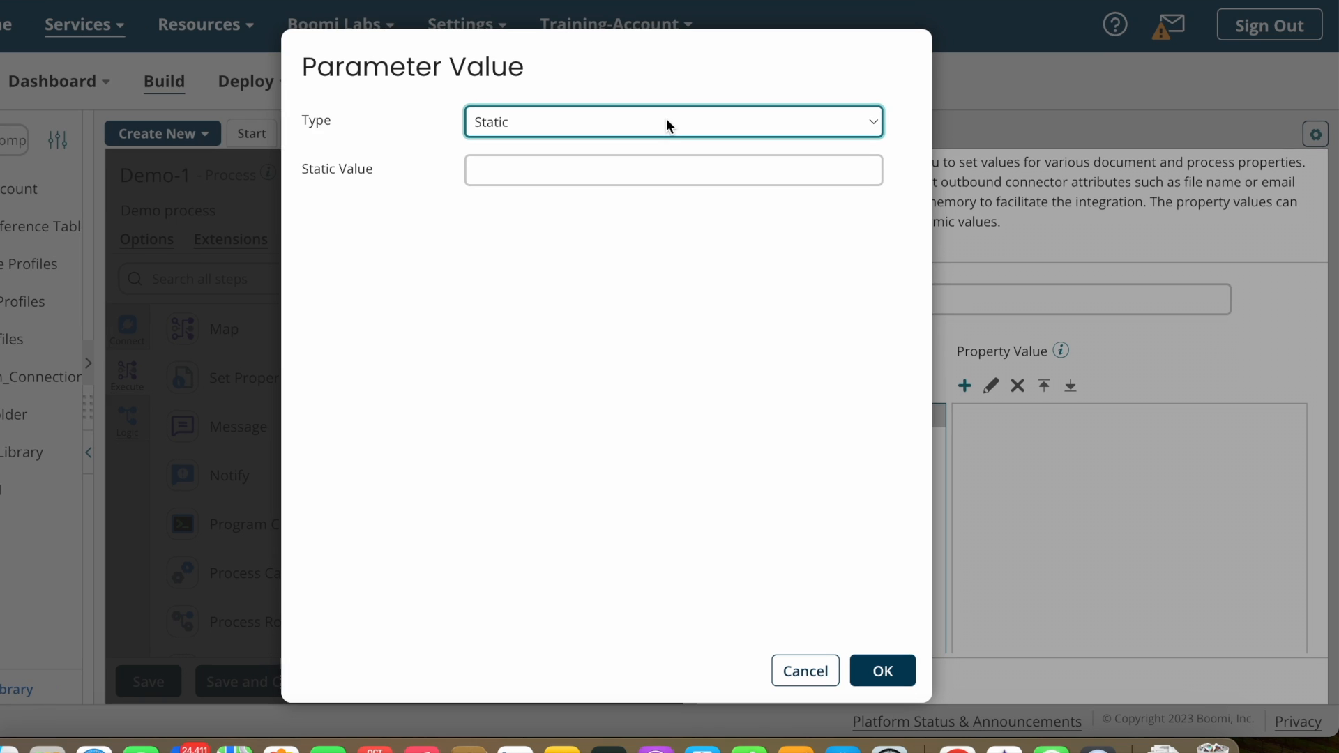
key("Tab")
type("Employee")
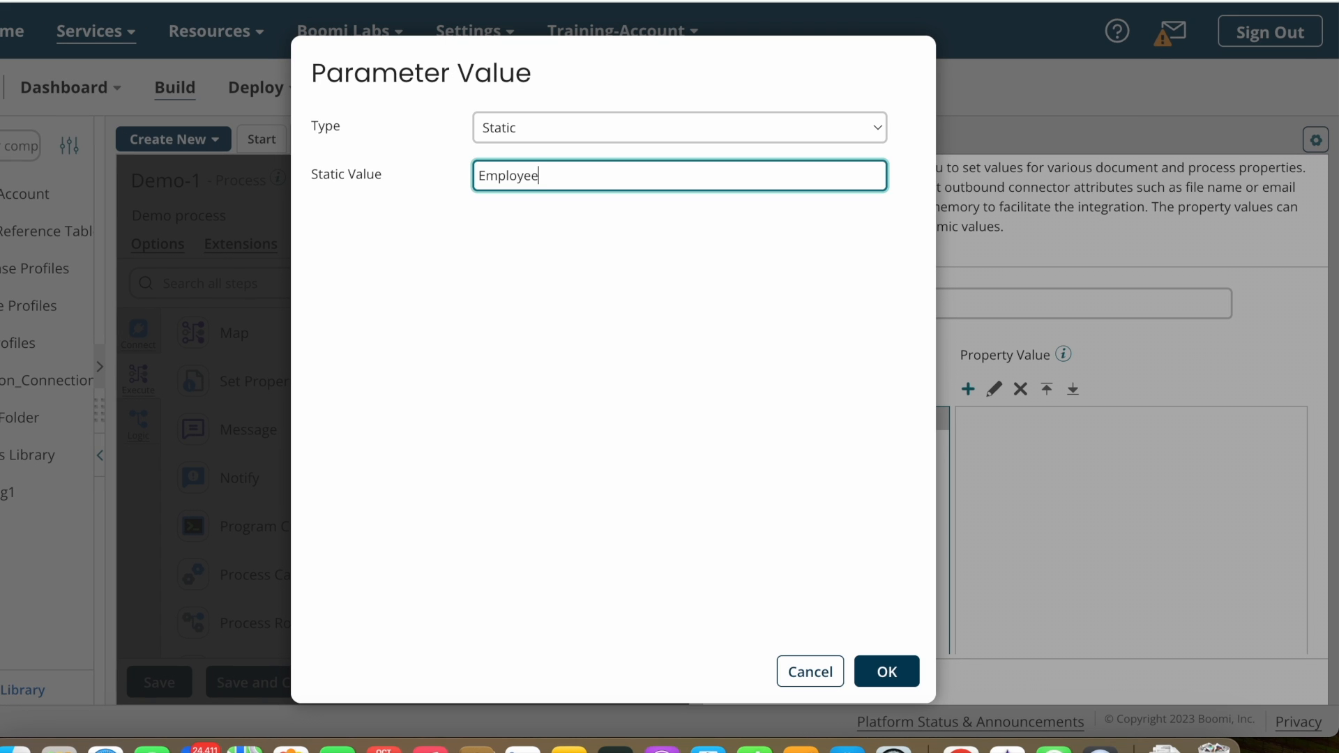
left_click(887, 671)
Step: Append the current date with mask yyyy-MM-dd to the file name value
left_click(968, 389)
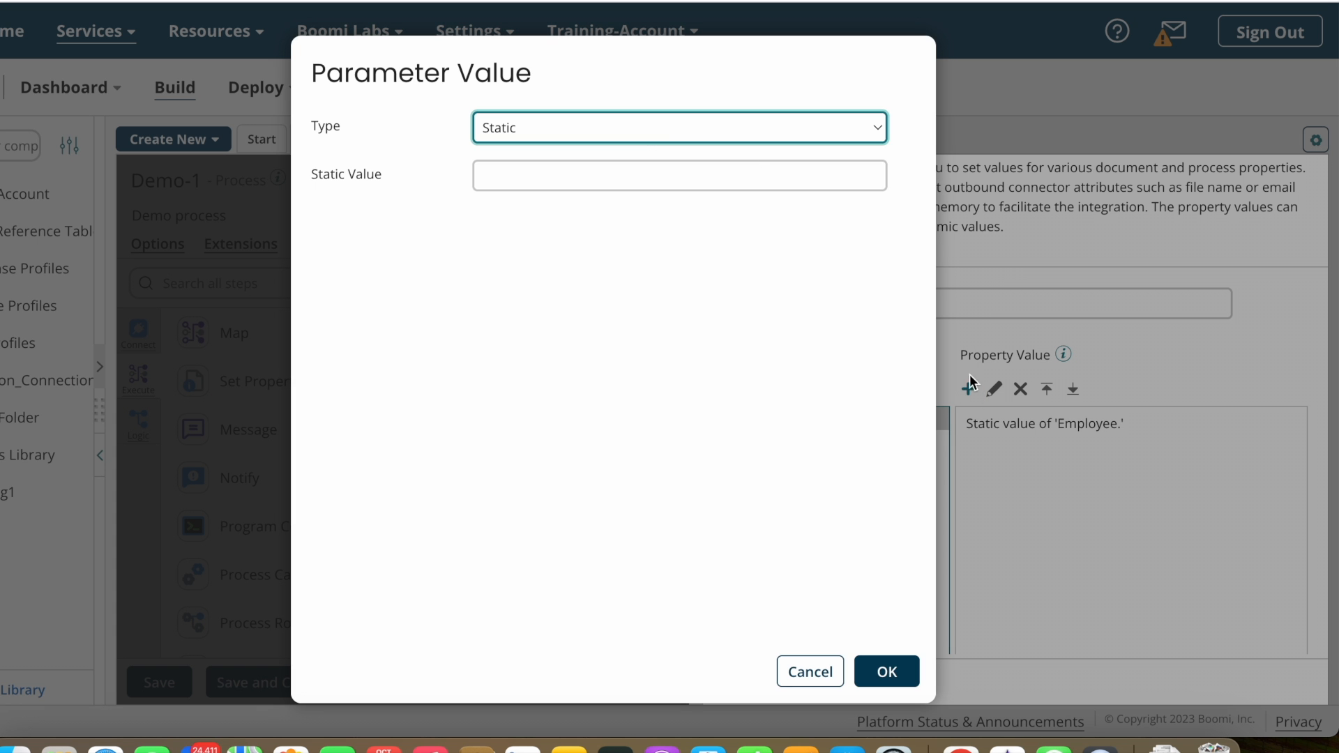
left_click(663, 128)
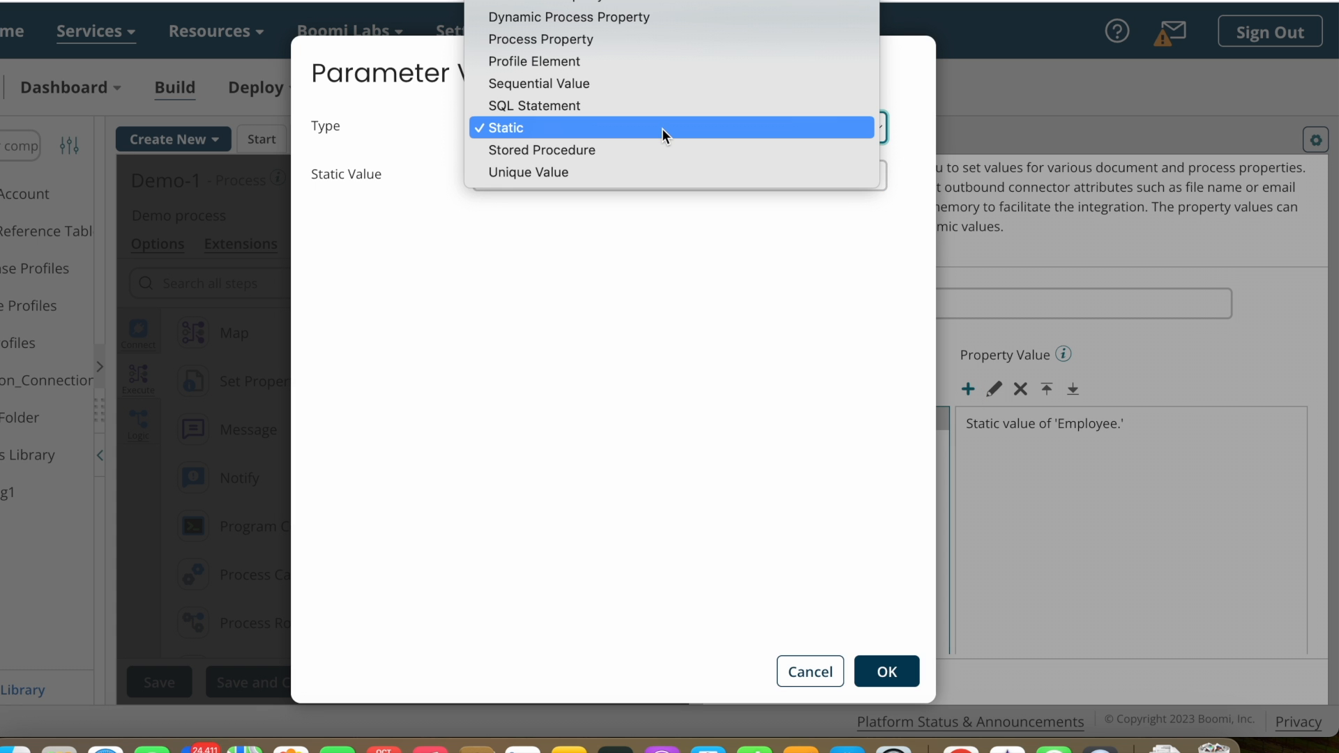
left_click(609, 162)
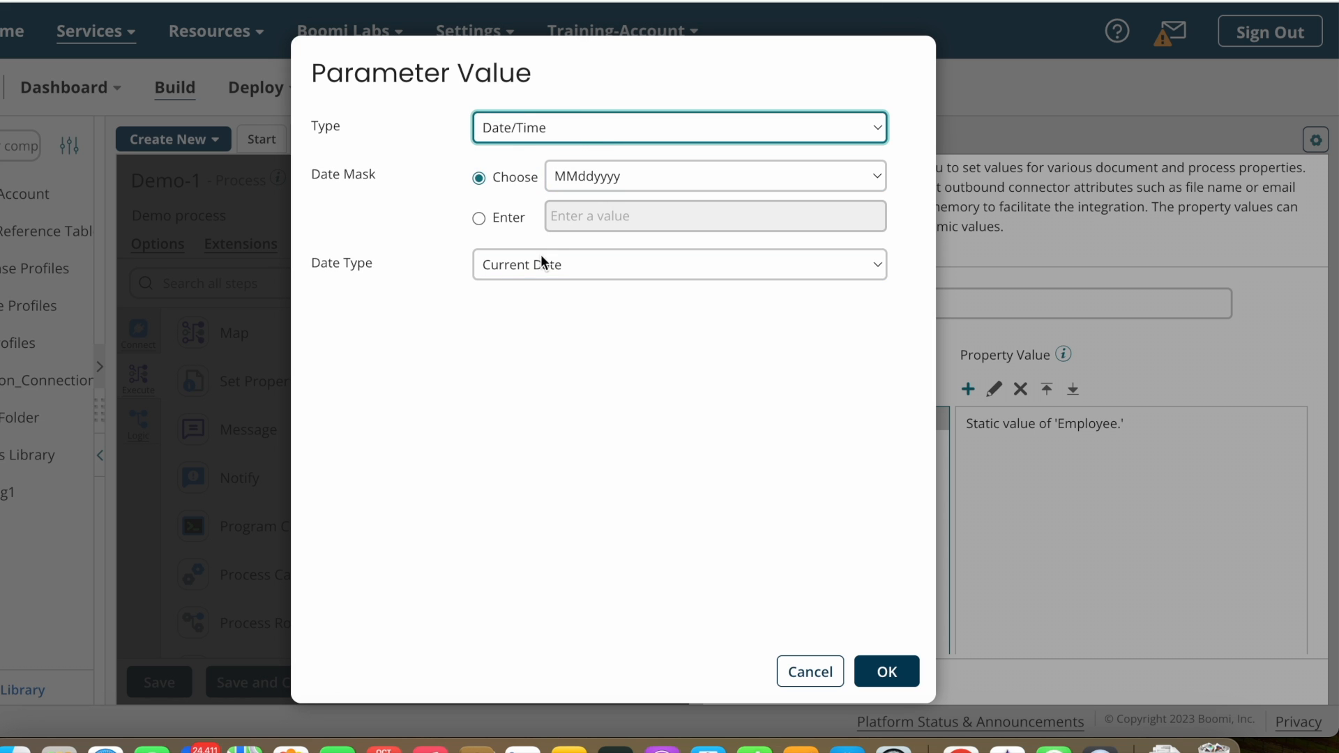
left_click(622, 173)
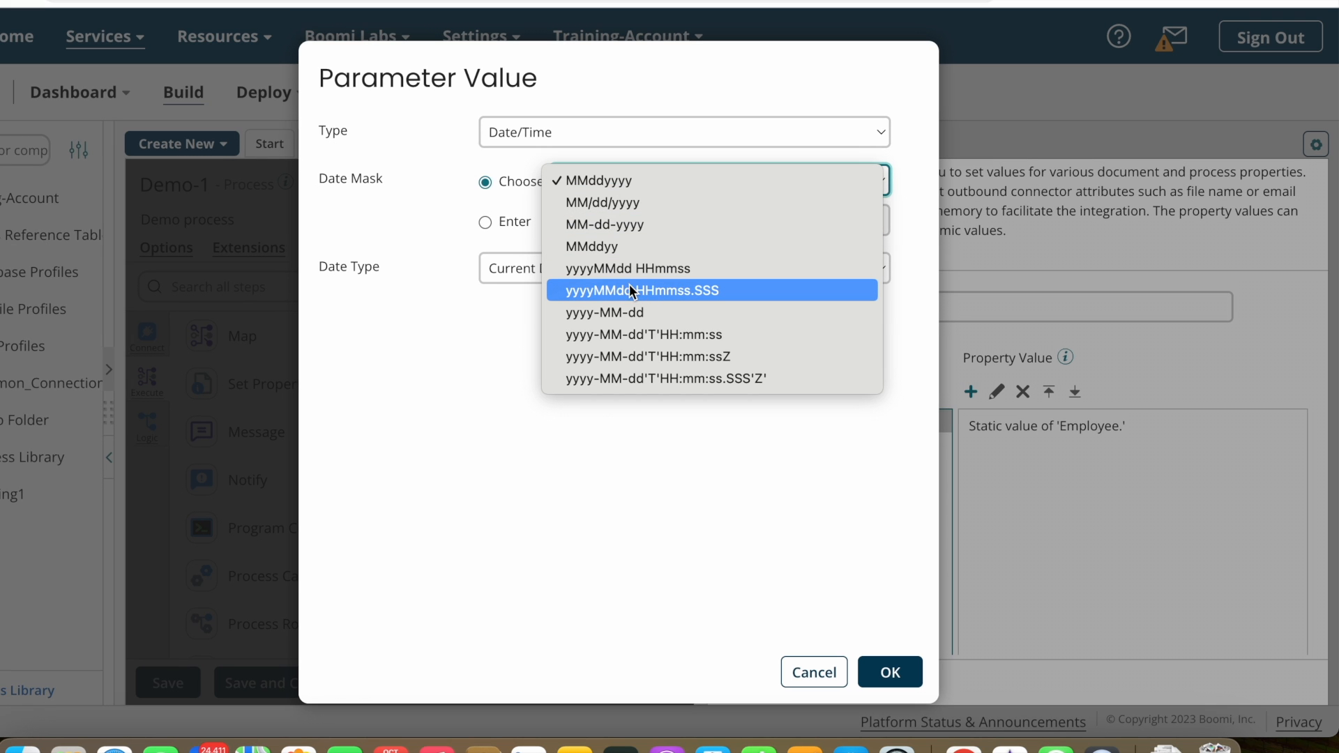
left_click(585, 312)
left_click(885, 672)
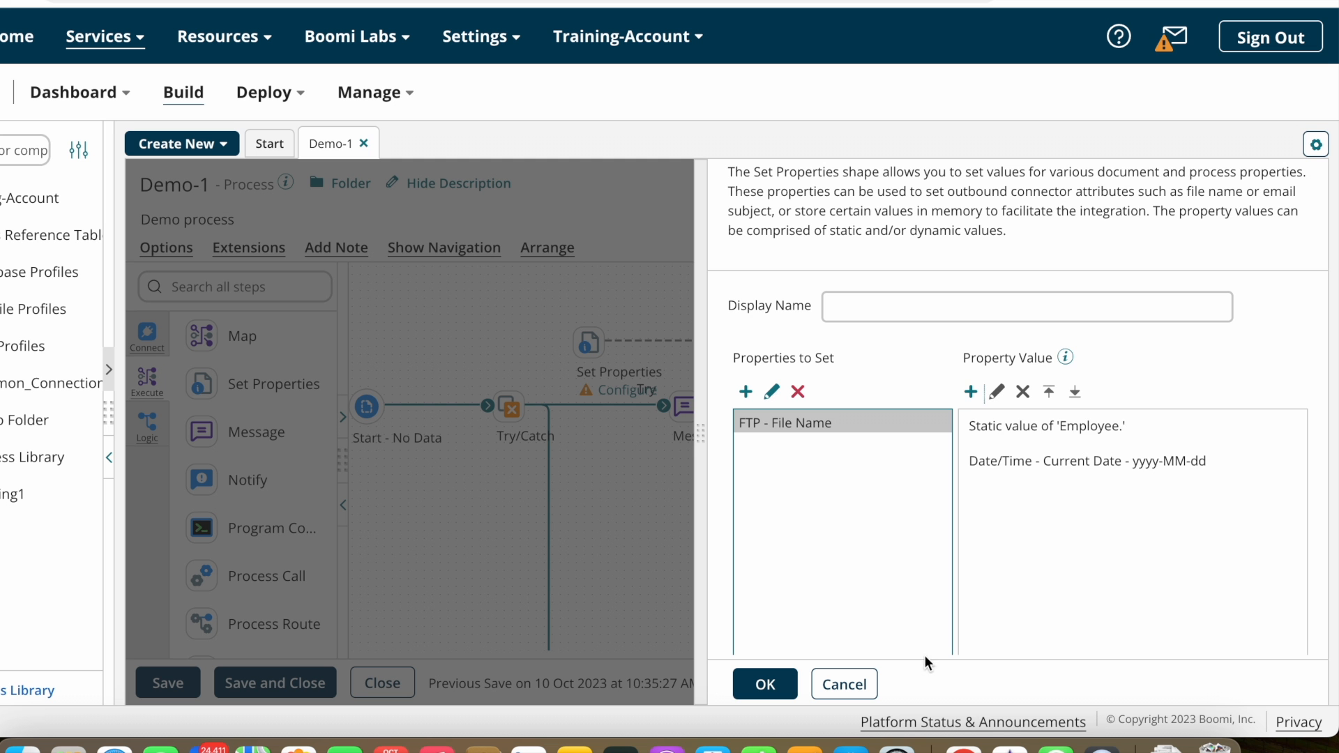
Step: Append a static '.csv' part and close the Set Properties settings
left_click(970, 392)
left_click(540, 173)
type(".")
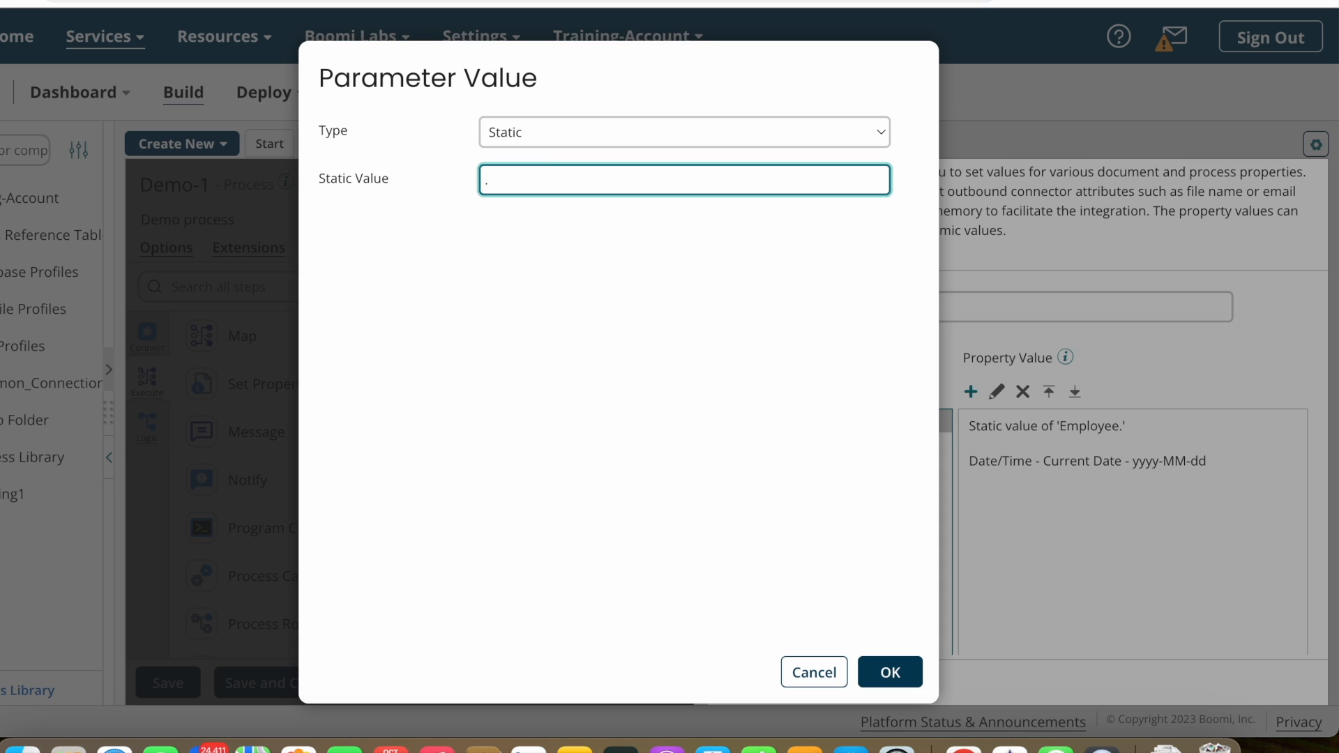
type("csv")
left_click(887, 674)
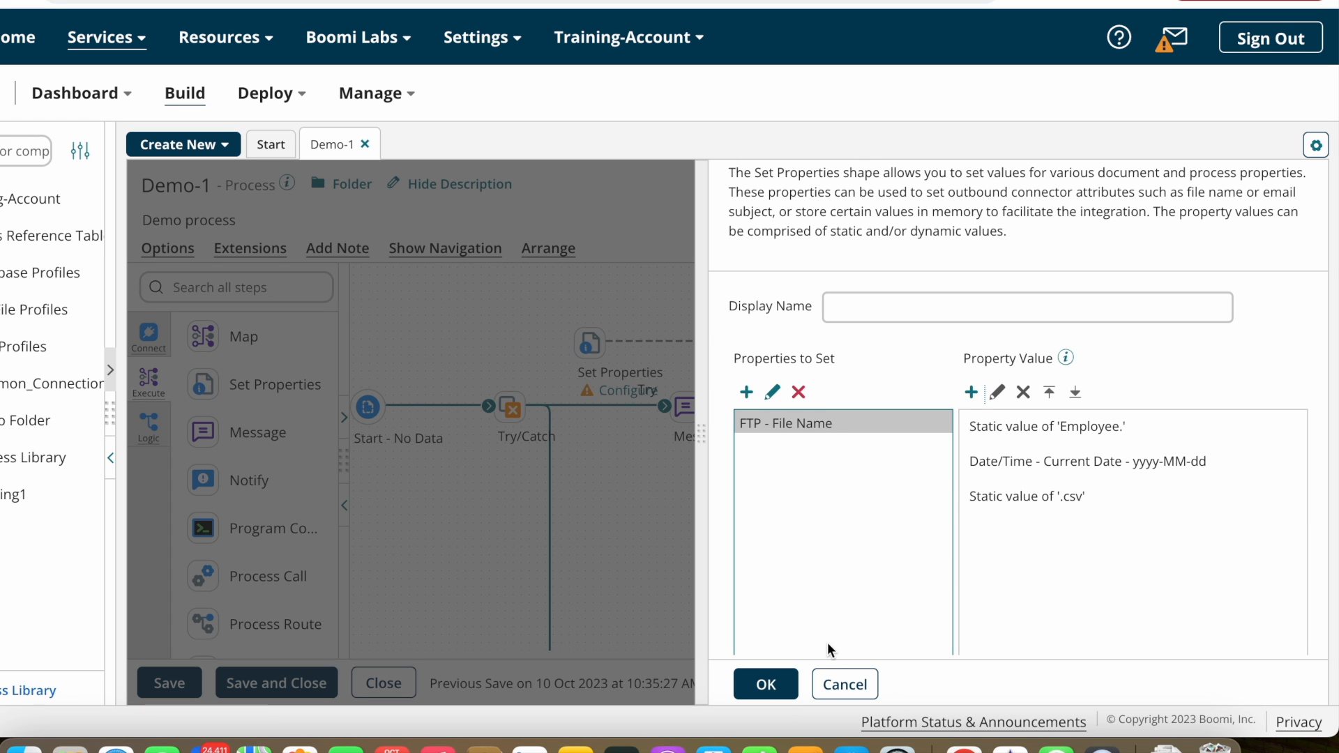
left_click(766, 683)
Step: Place Set Properties on the main flow and add an FTP connector step near End
mouse_move(1040, 328)
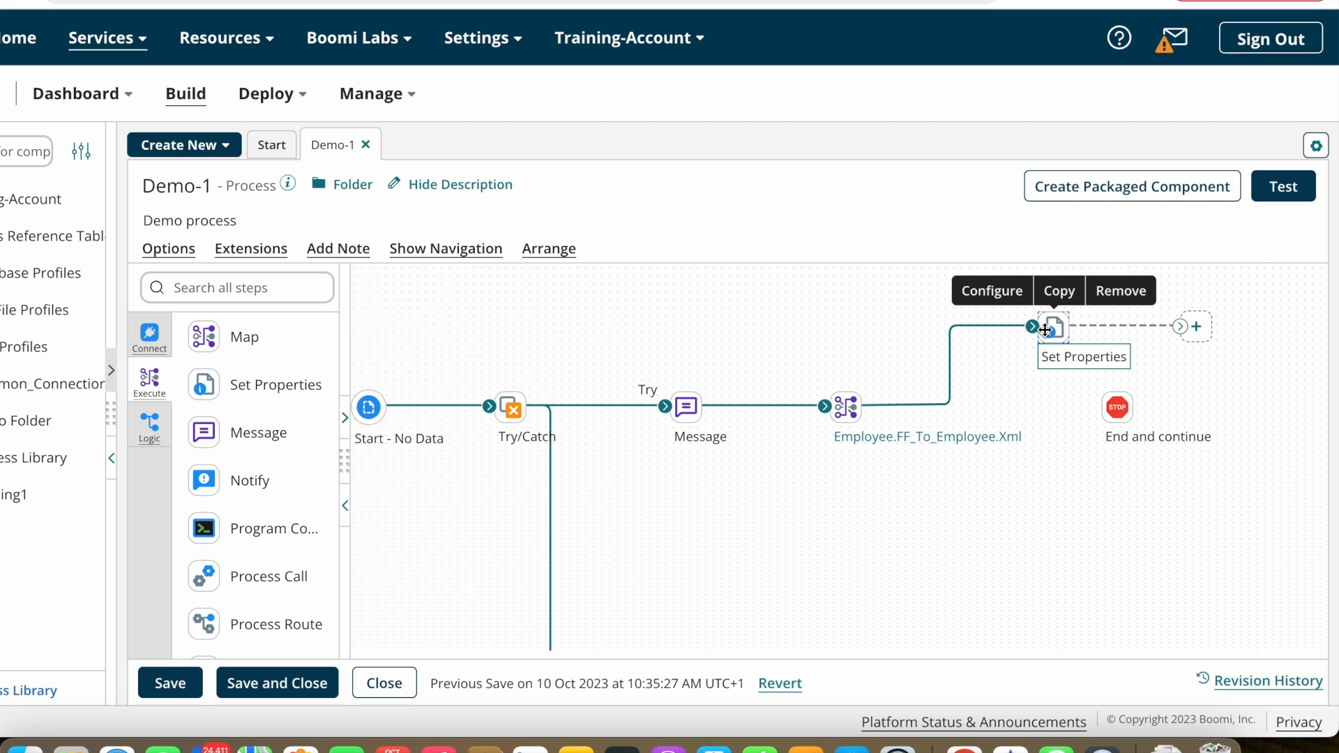
scroll(992, 328, "right", 2)
left_click_drag(992, 328, 1008, 406)
left_click(296, 286)
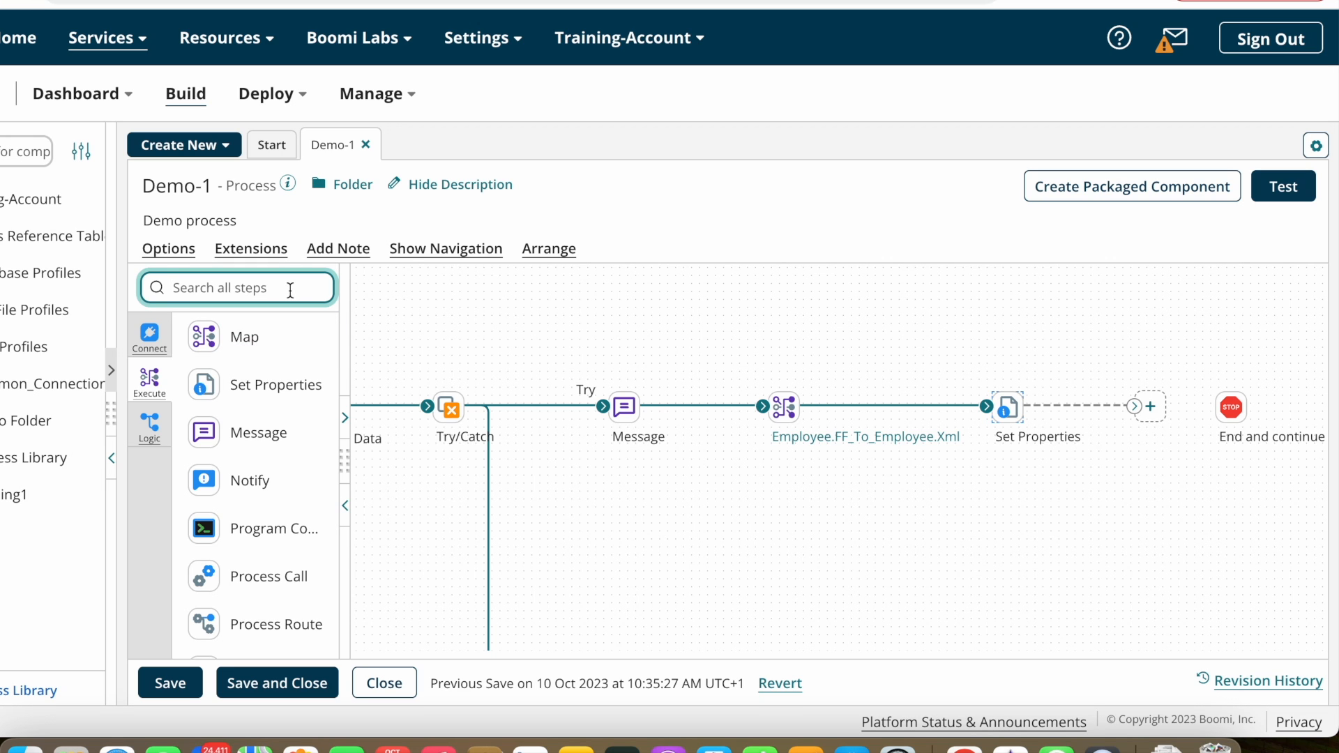
type("FTP")
left_click_drag(204, 369, 1188, 377)
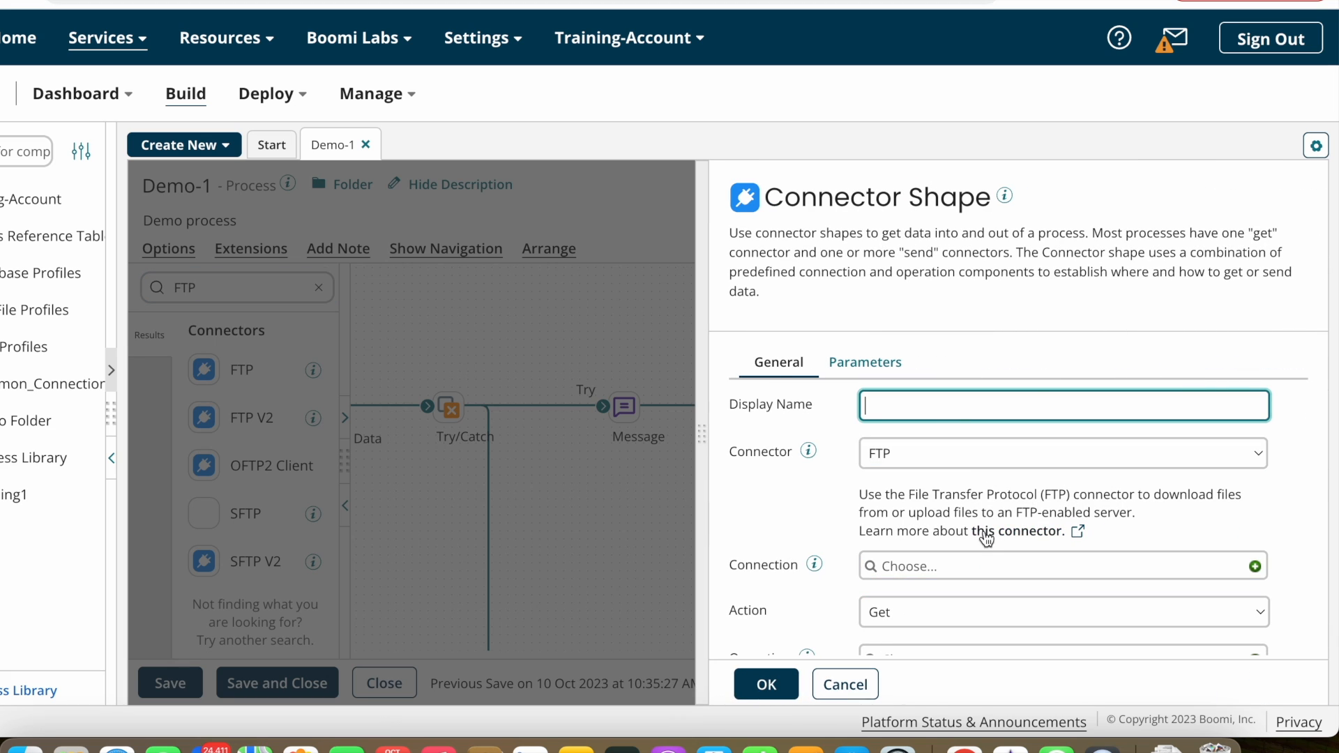
left_click(765, 684)
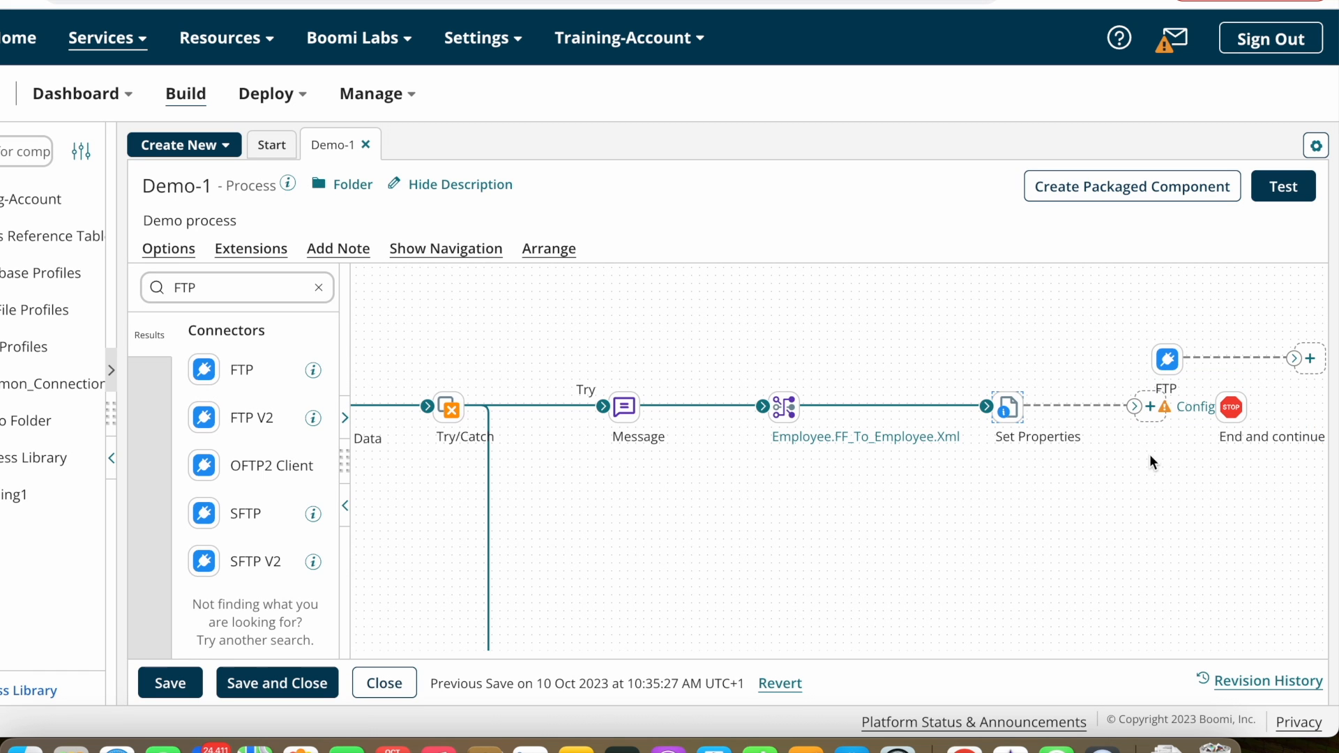
Step: Connect Set Properties to FTP and FTP to End and continue, aligning FTP
left_click_drag(1233, 408, 1278, 414)
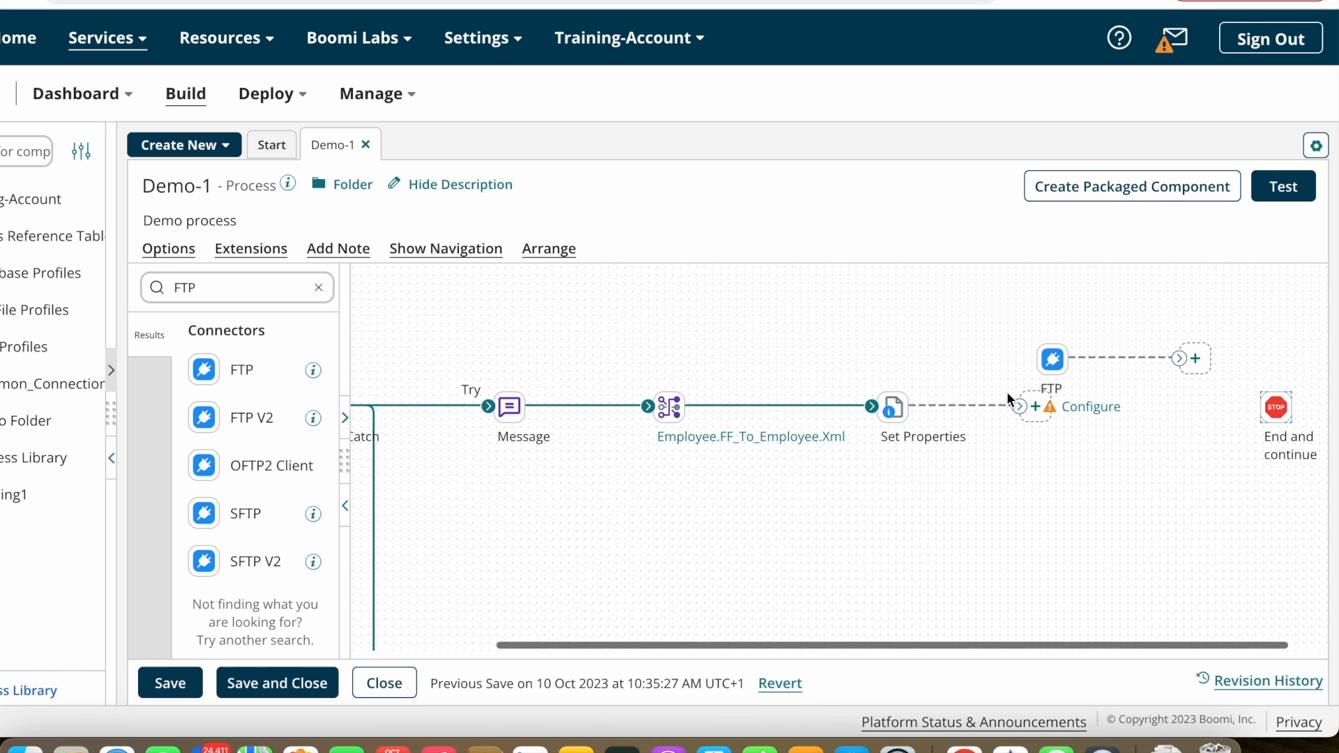
left_click_drag(1019, 406, 1046, 363)
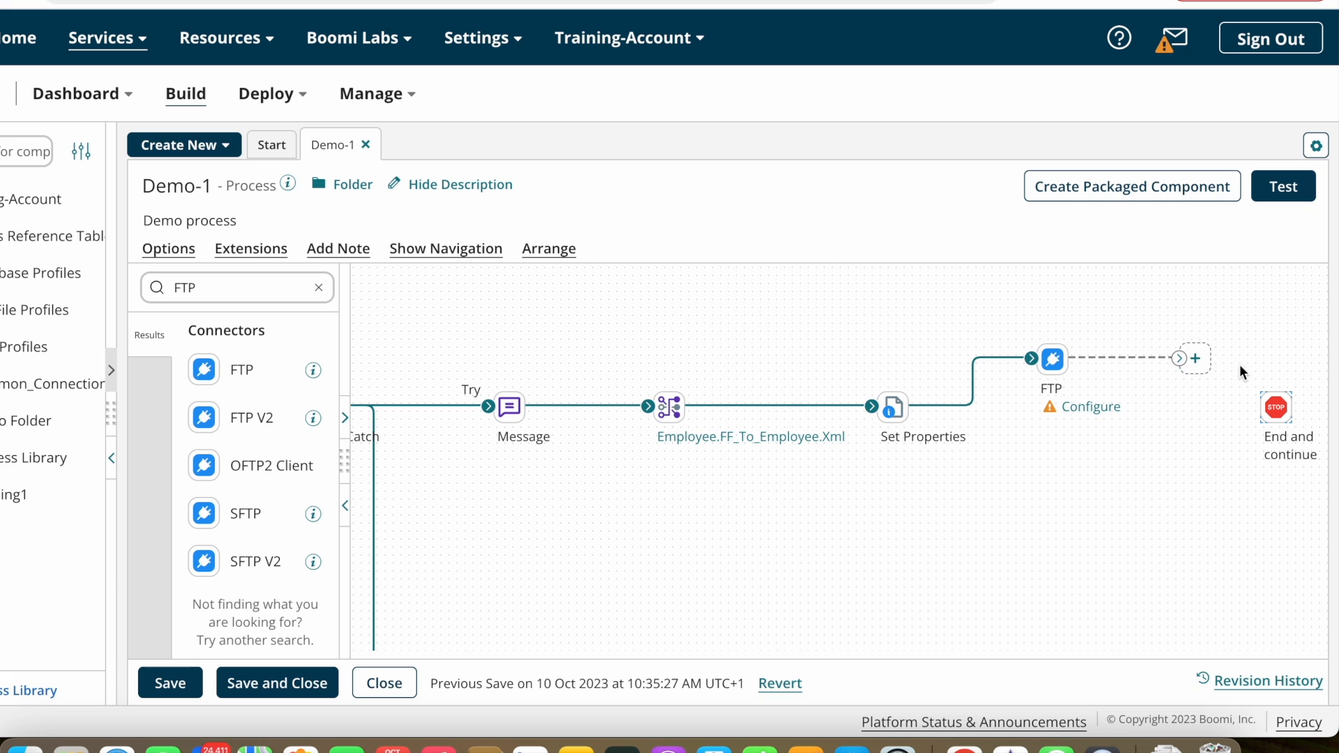
left_click_drag(1241, 392, 1274, 407)
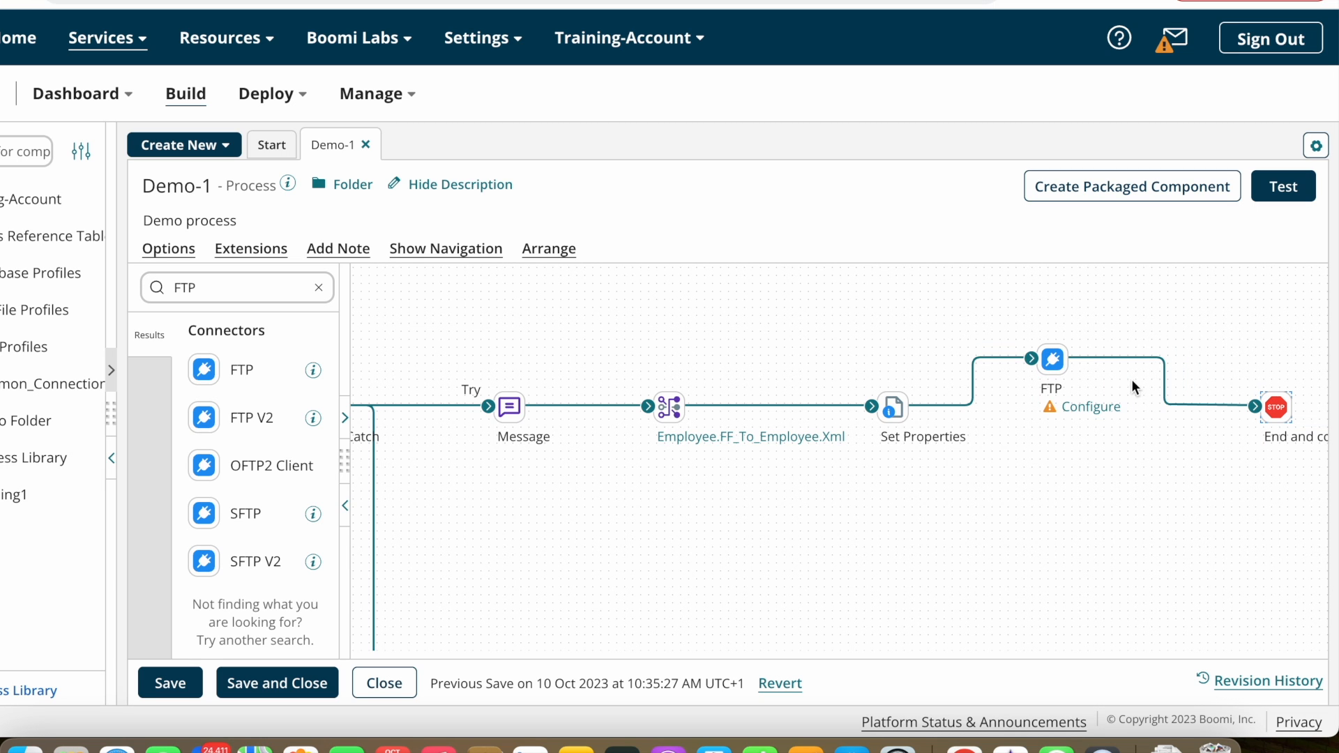
left_click_drag(1053, 358, 1068, 407)
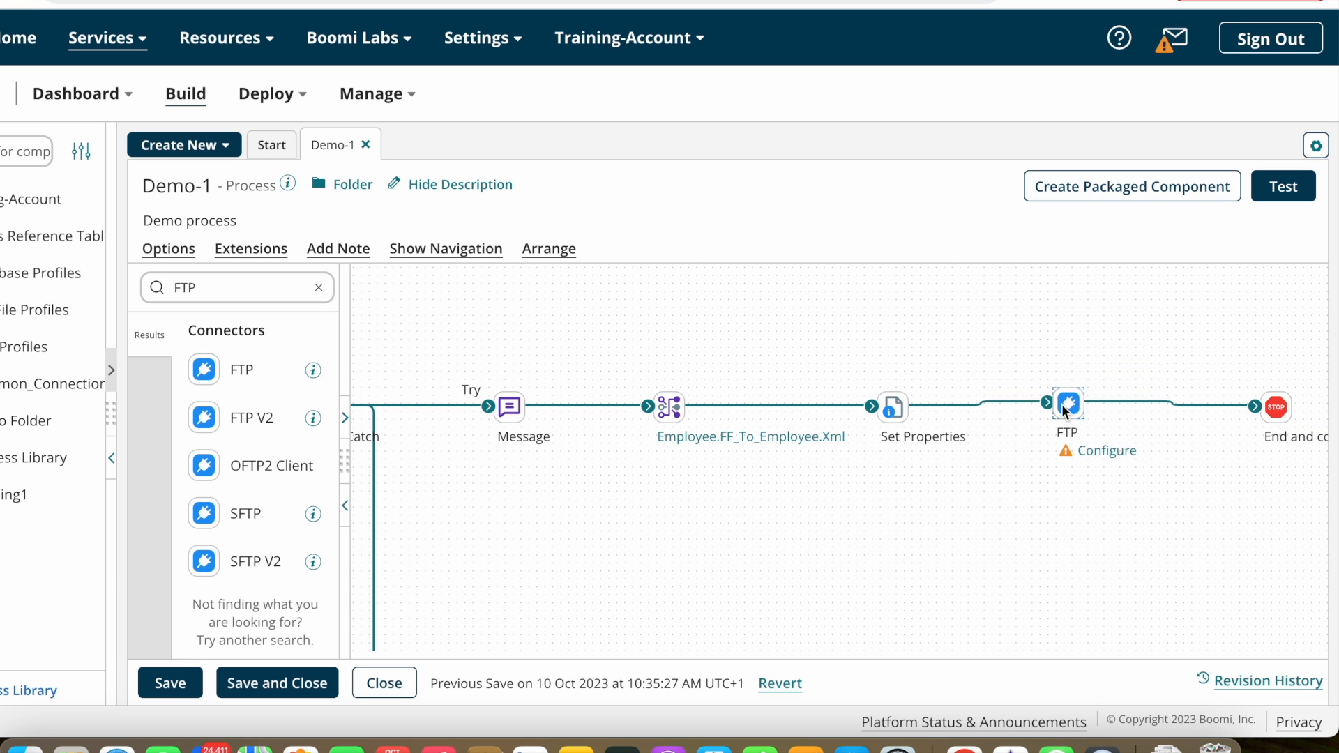
Step: Search the steps for 'mail' and drop a Mail connector onto the canvas
mouse_move(910, 444)
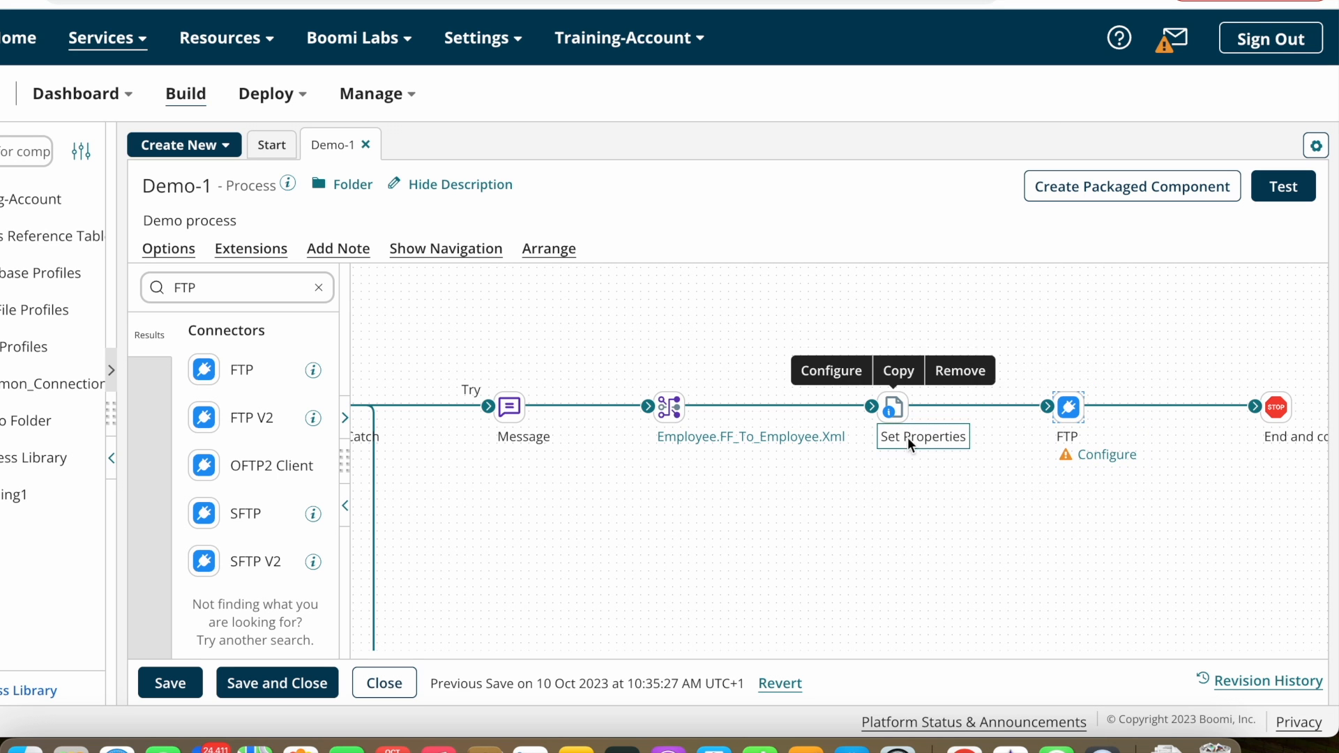
scroll(880, 518, "down", 2)
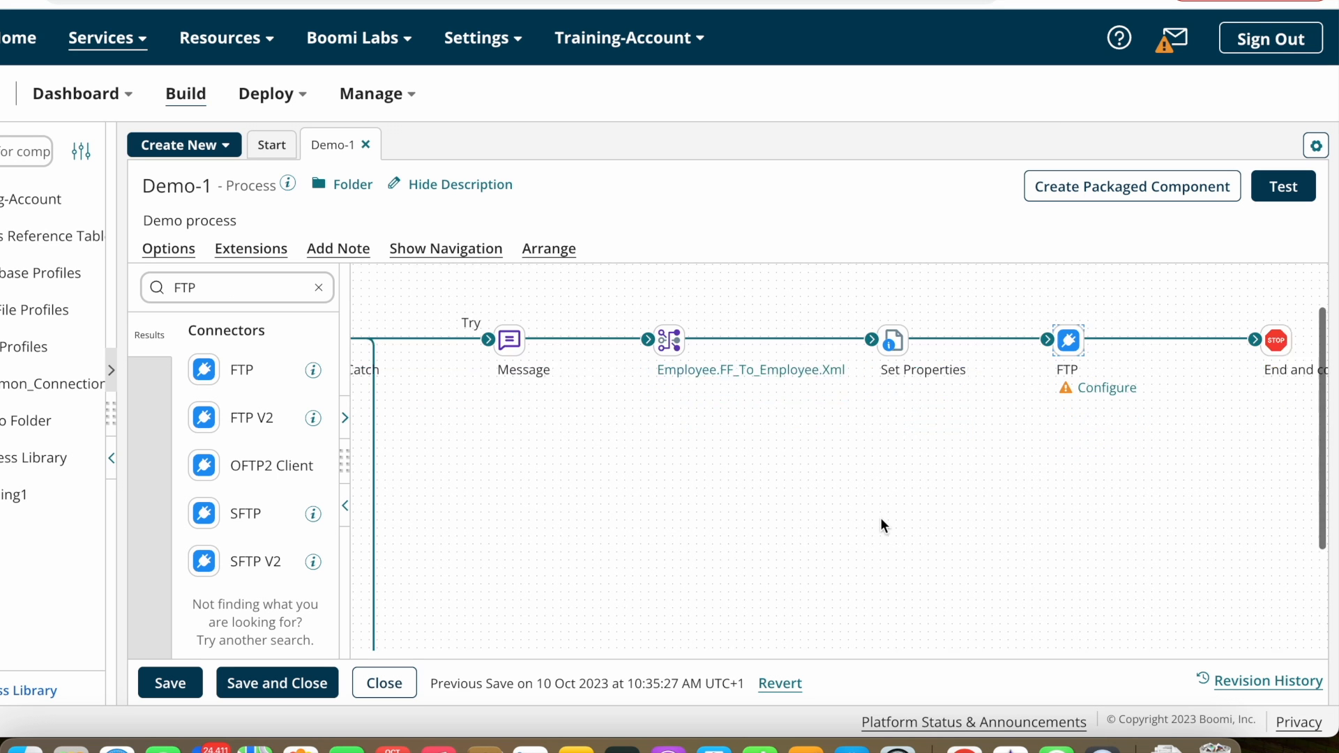
scroll(880, 518, "up", 1)
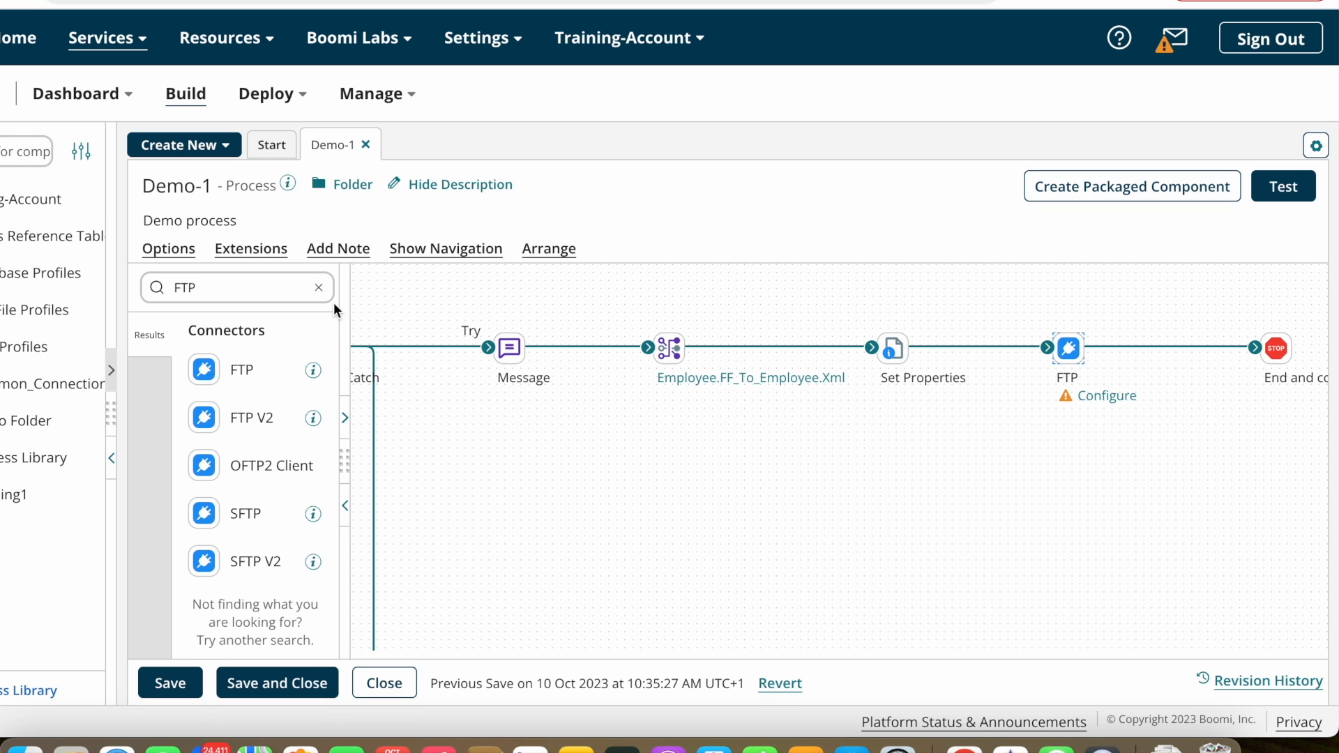
left_click(319, 288)
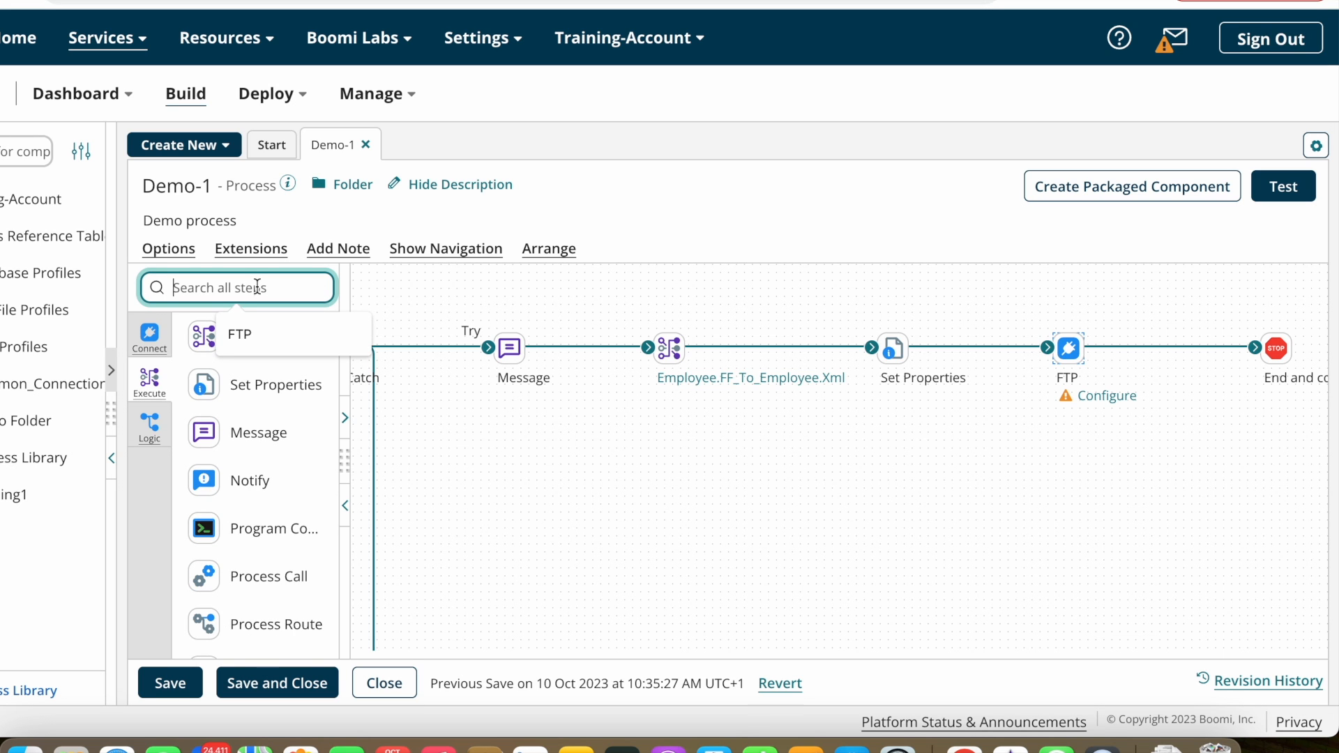
type("mail")
left_click_drag(203, 369, 1005, 549)
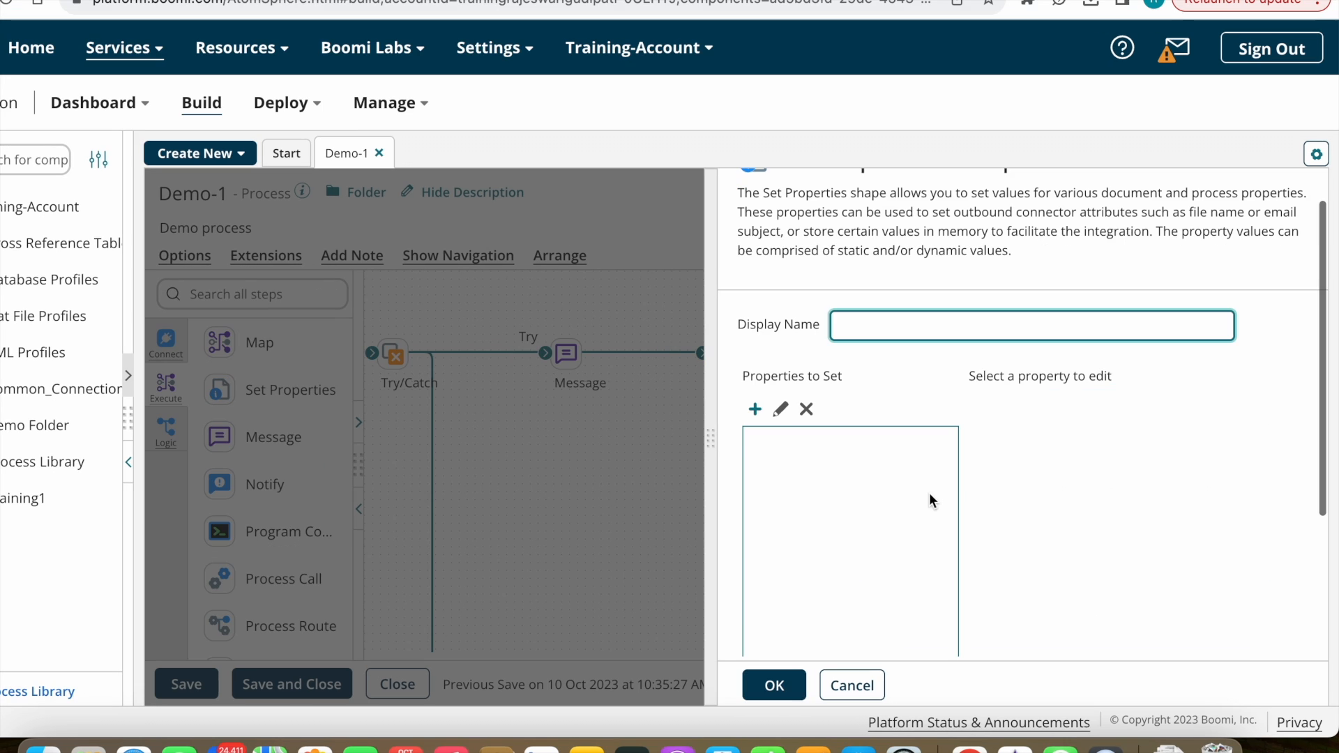
Step: Open the new Set Properties step and start a property from the Mail connector
left_click(771, 683)
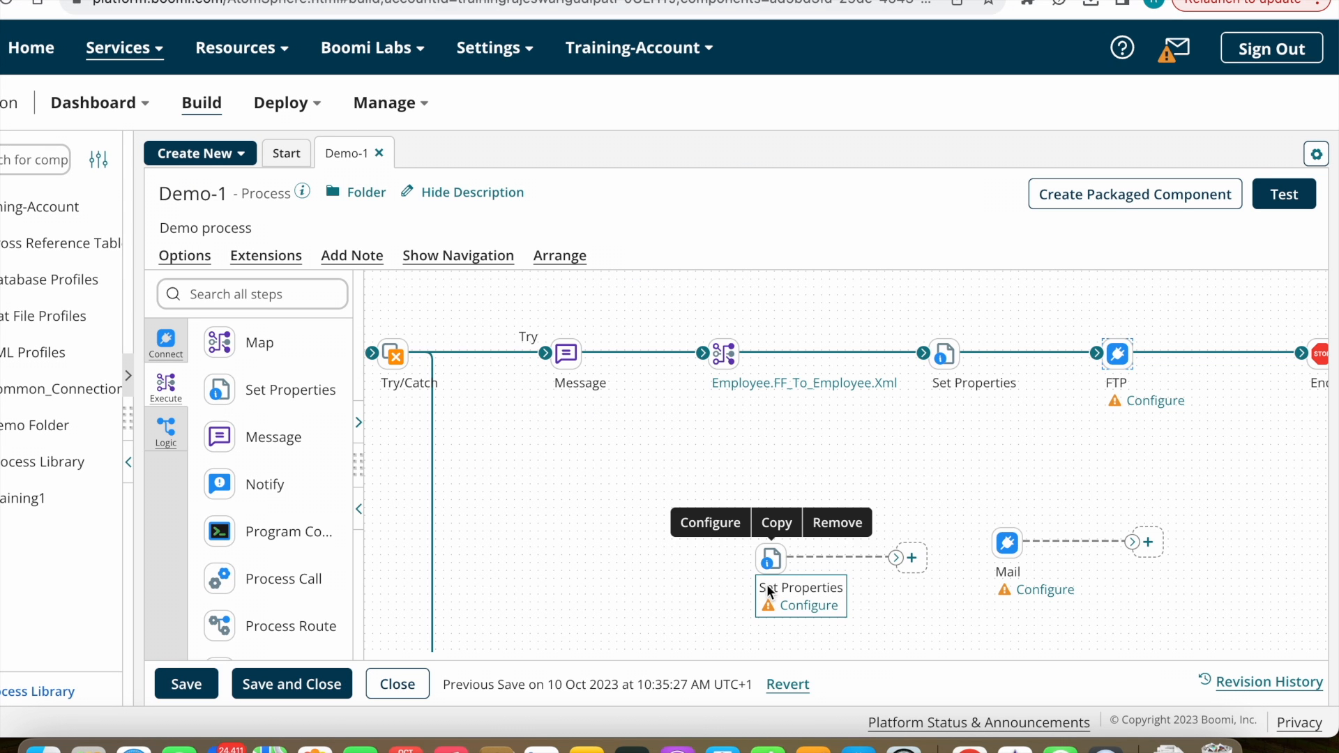
left_click(773, 548)
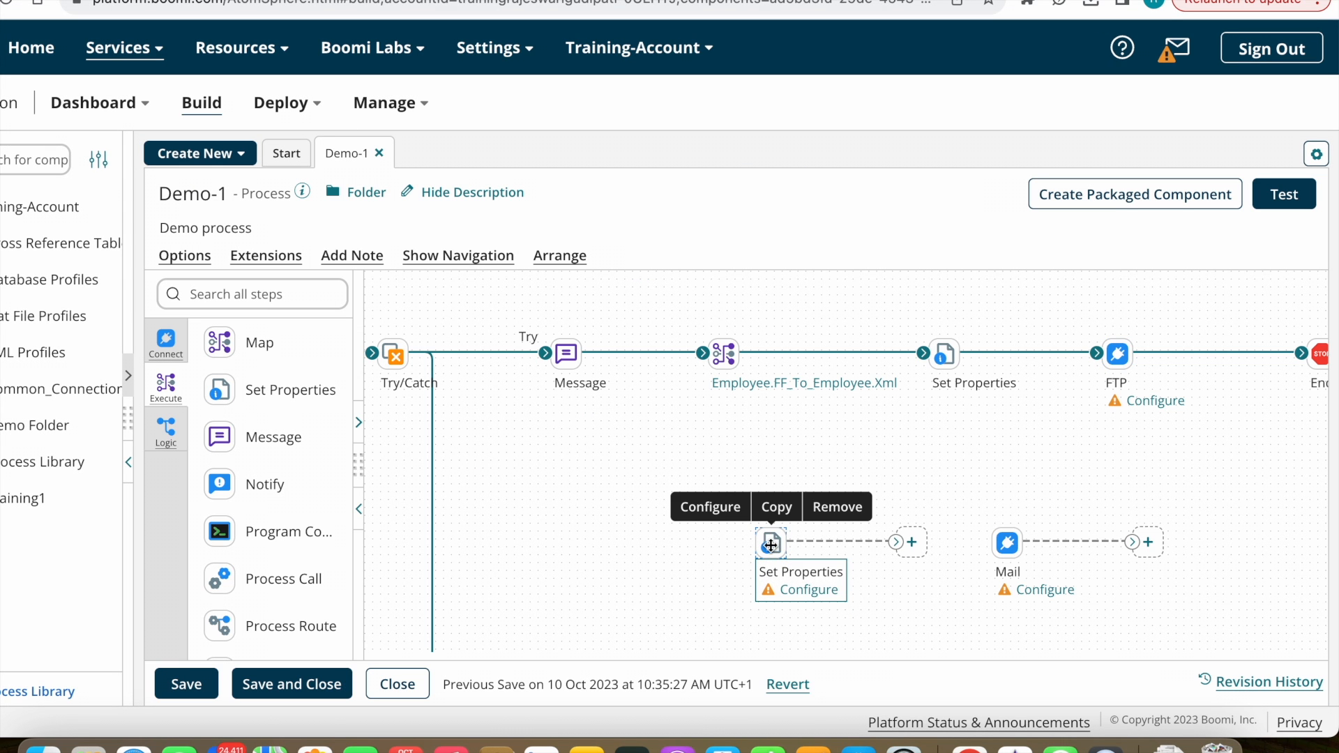
double_click(771, 546)
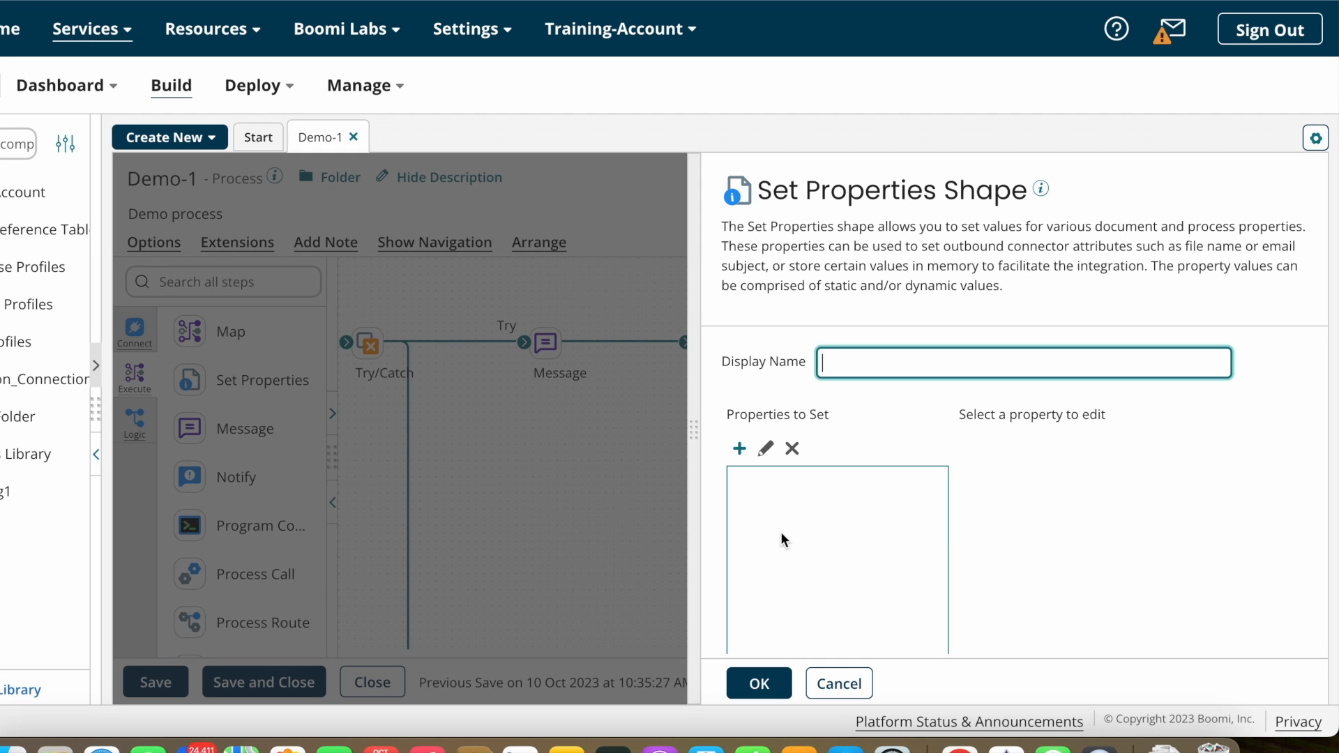
left_click(740, 449)
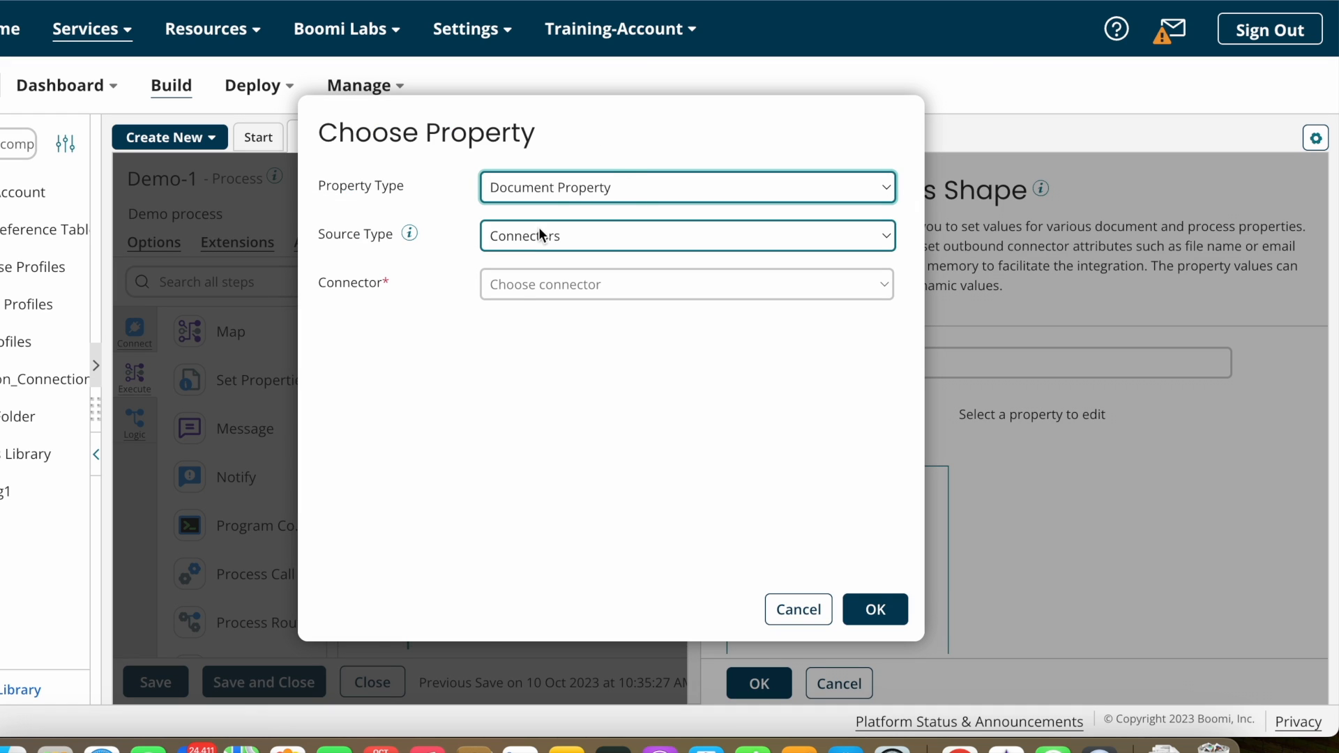
left_click(564, 290)
type("ma")
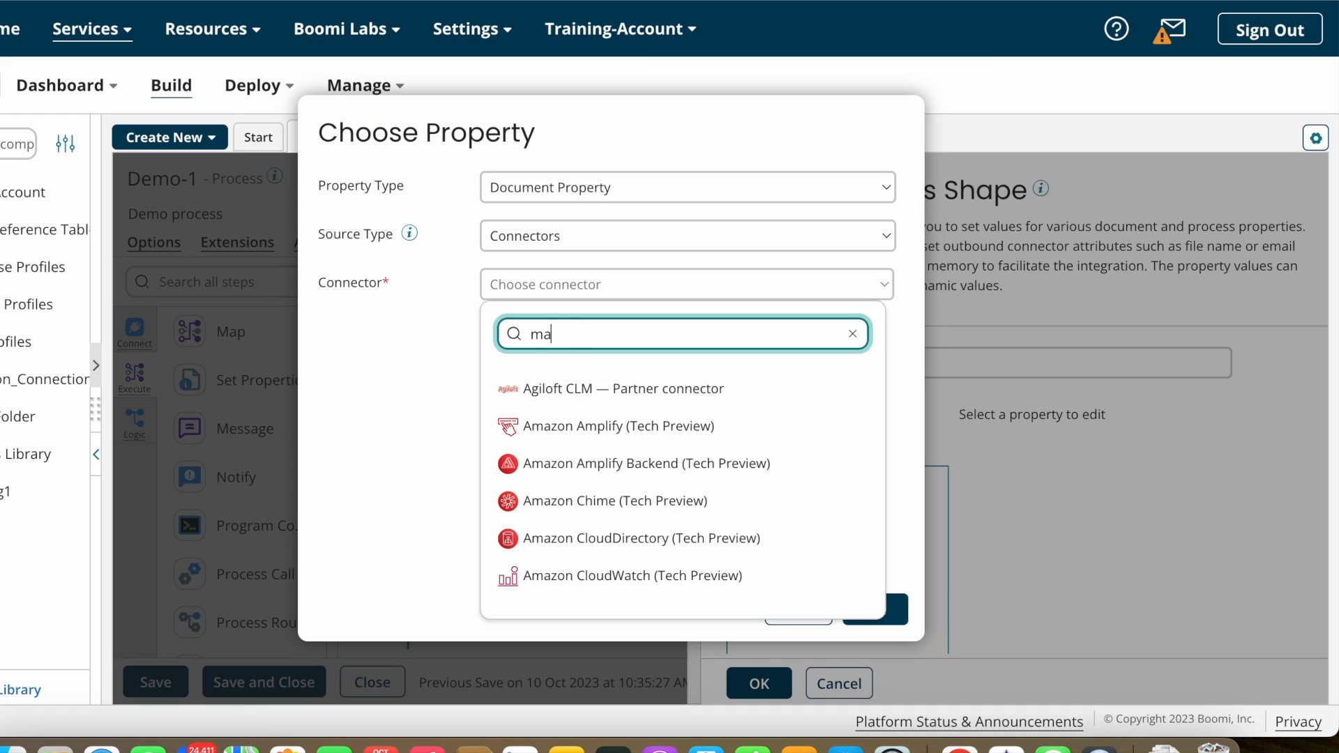
type("il")
left_click(551, 390)
Step: Review the Mail properties, then add Mail - To Address to Properties to Set
left_click(612, 333)
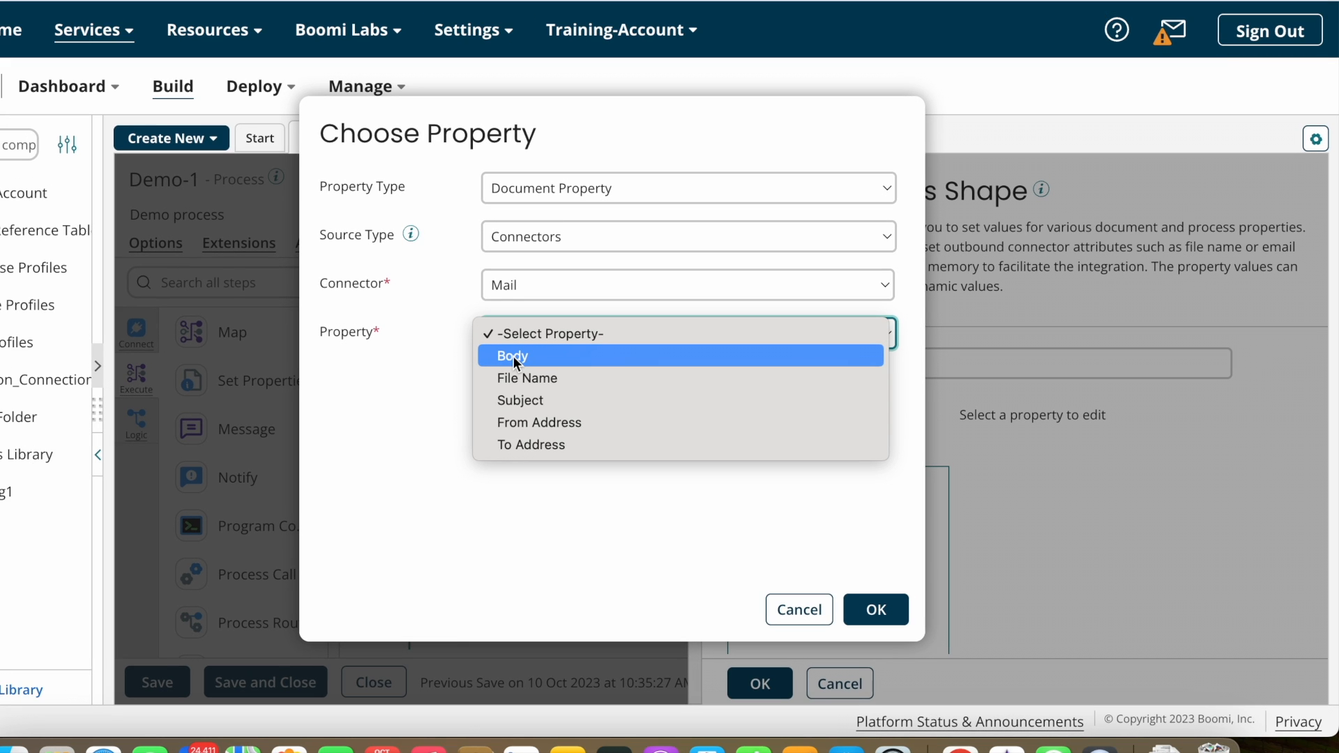
left_click(525, 358)
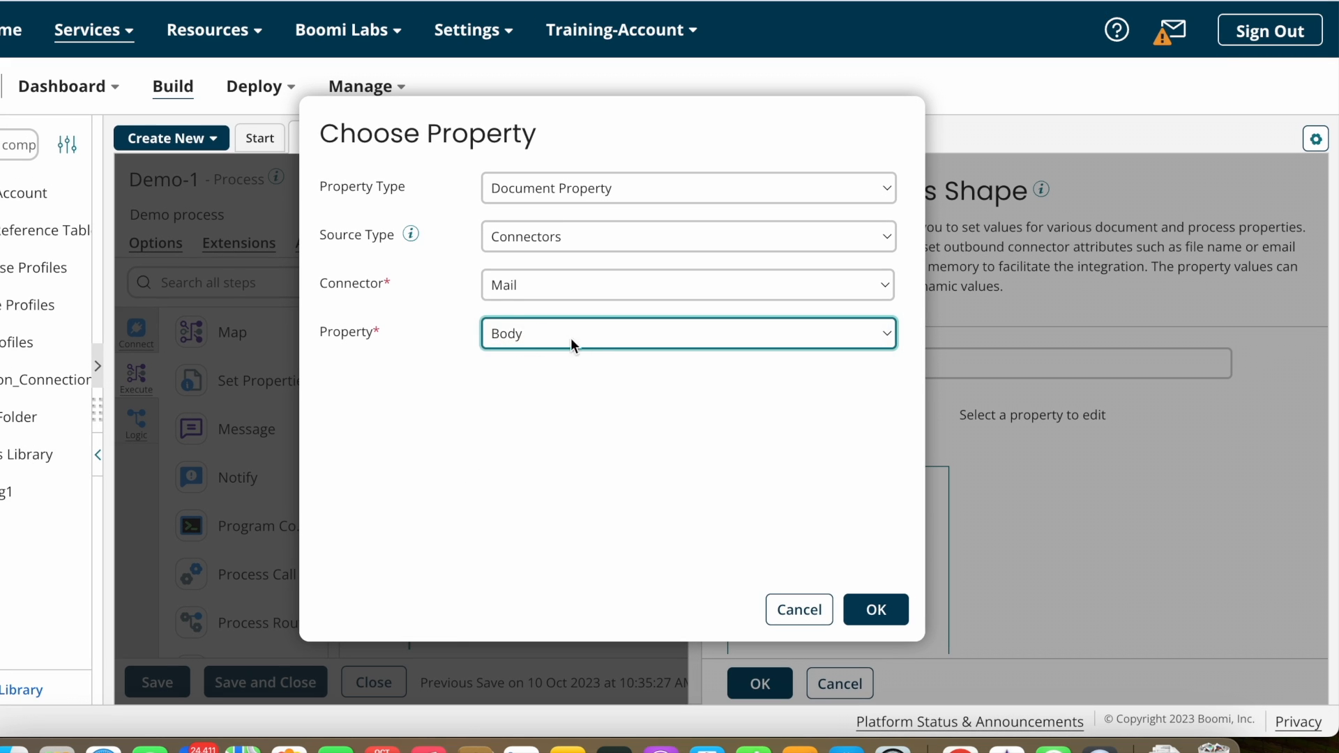
left_click(718, 341)
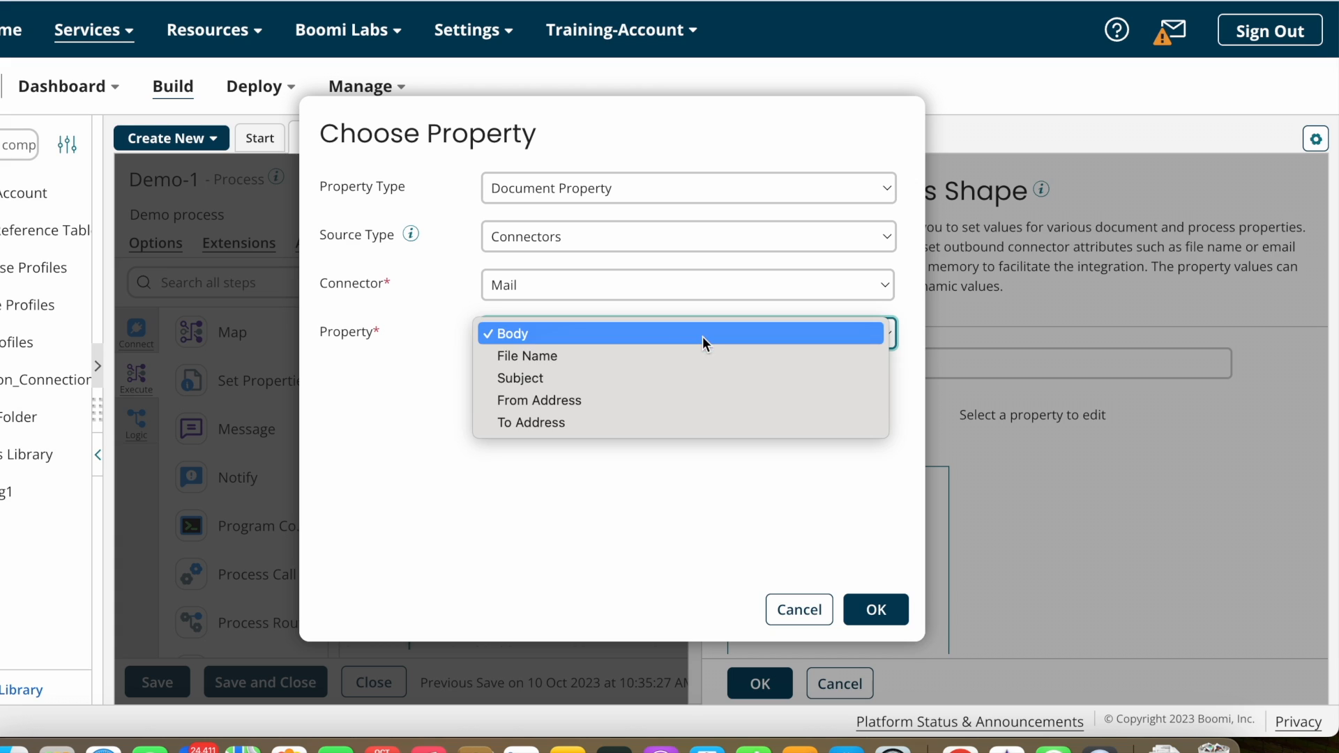
left_click(545, 357)
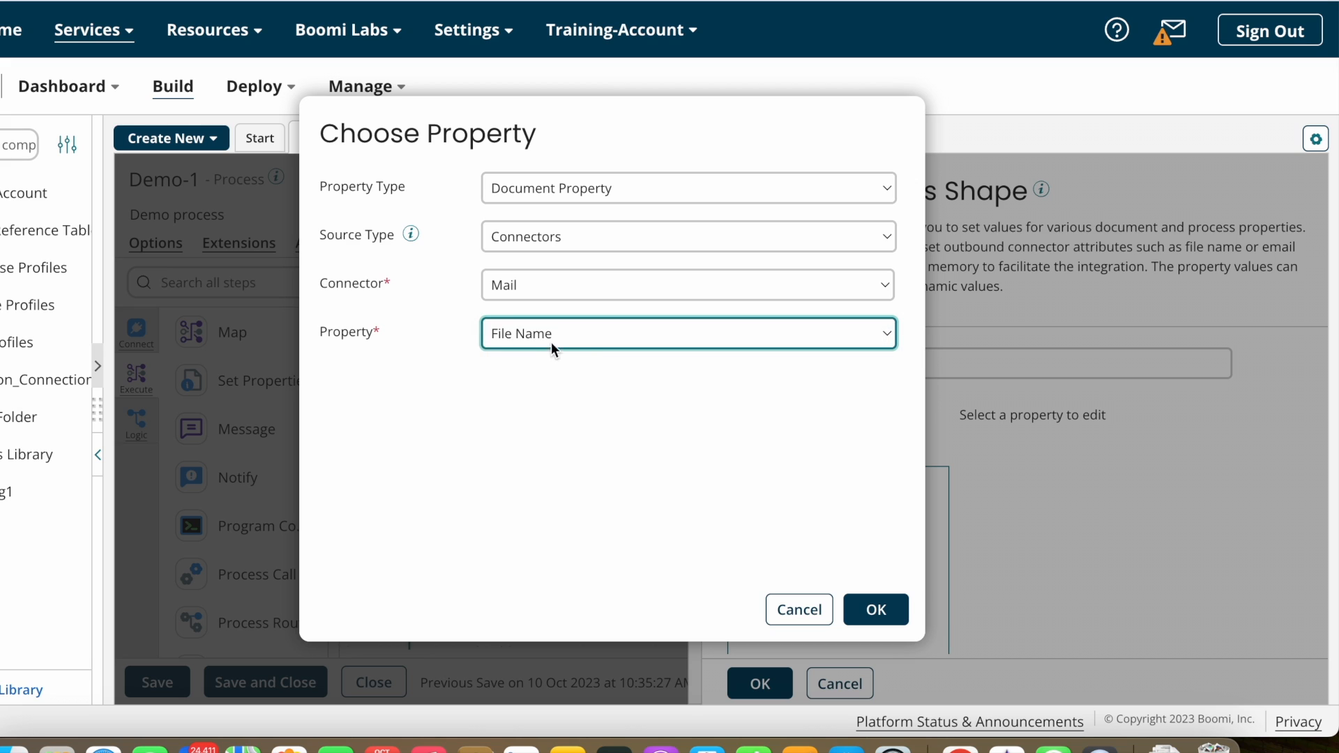
left_click(606, 339)
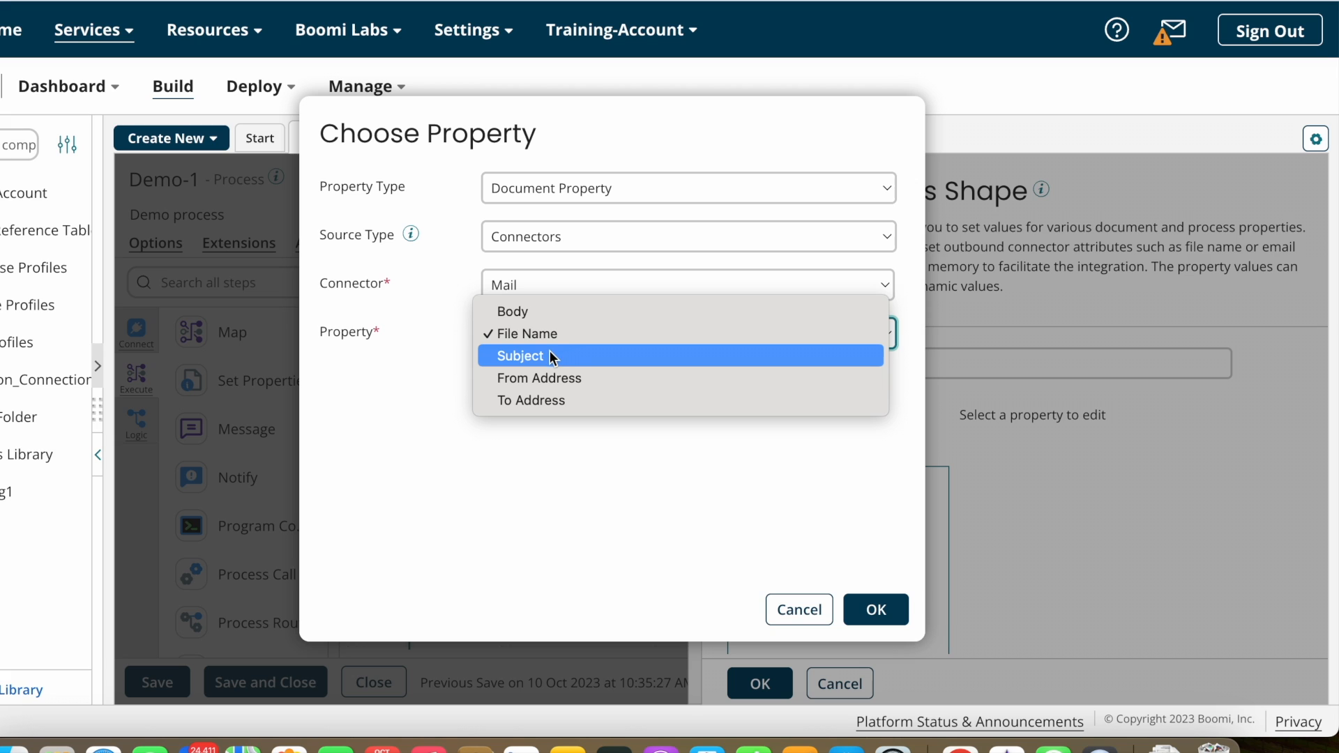
left_click(529, 357)
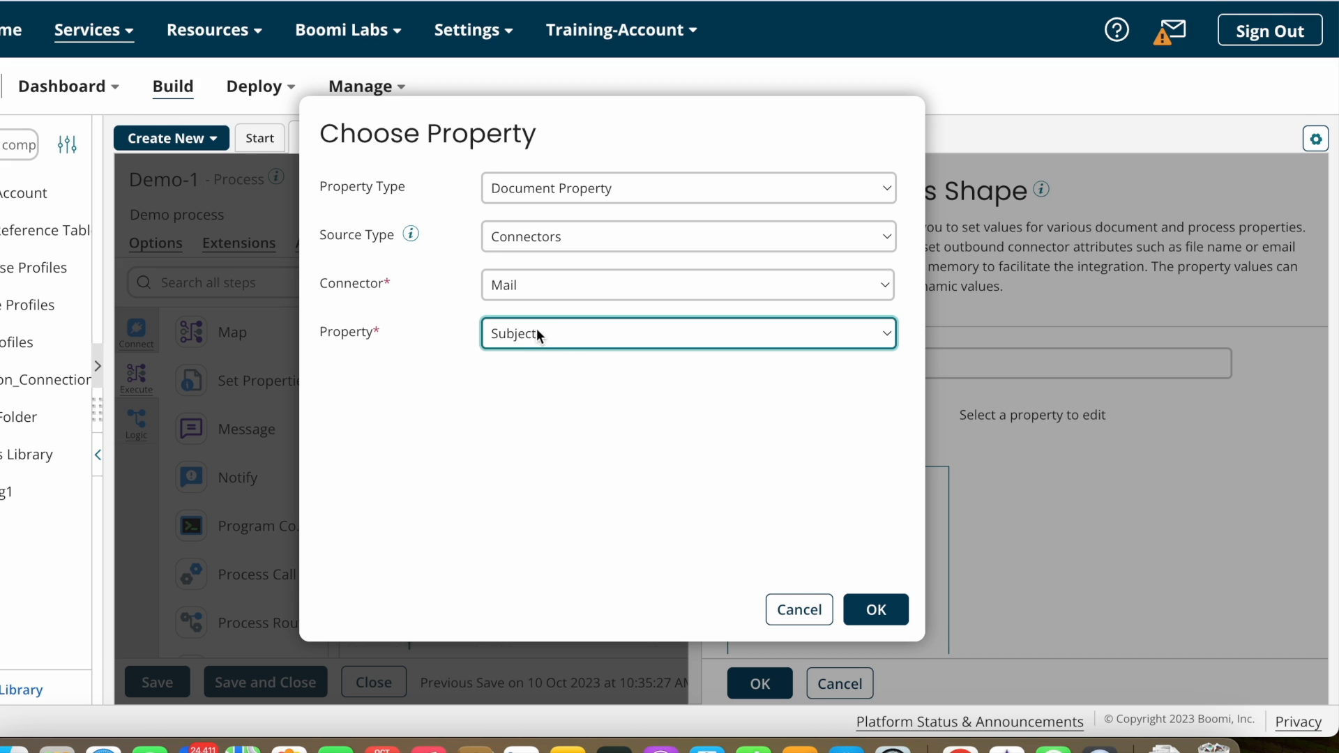
left_click(578, 335)
left_click(552, 354)
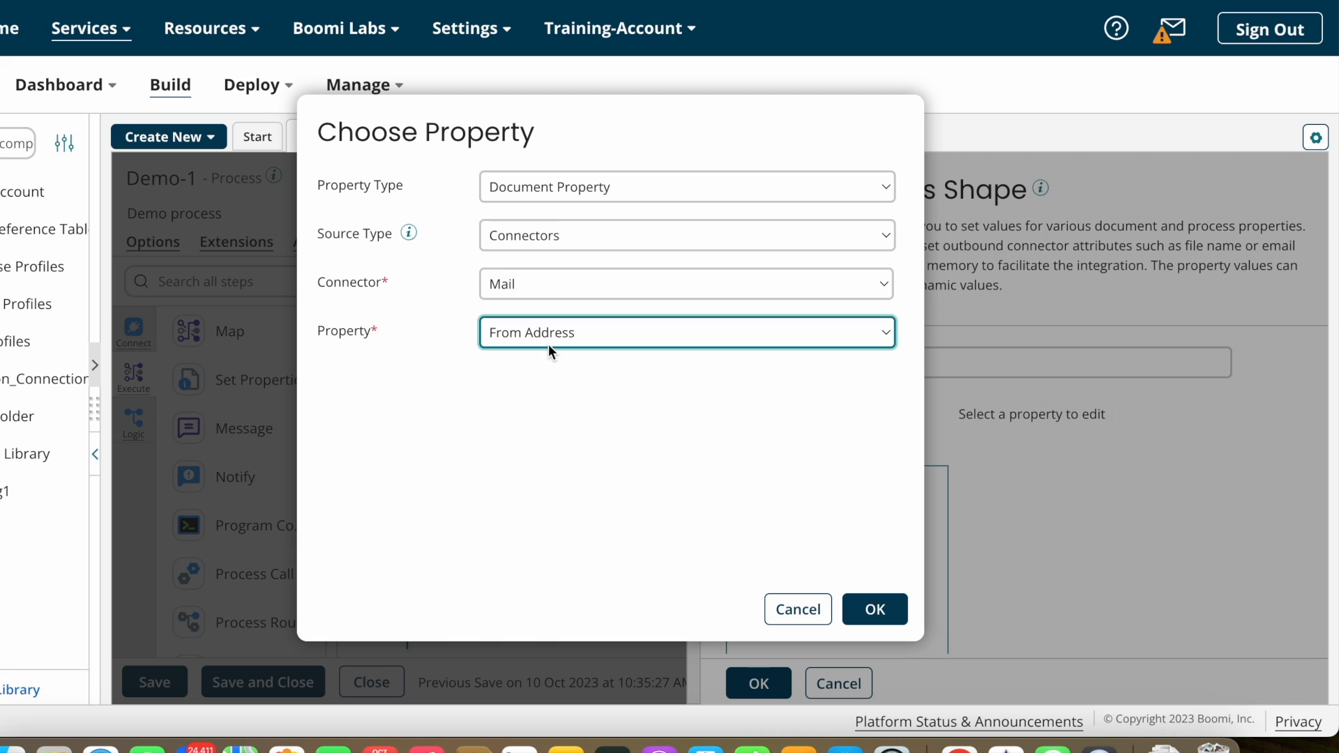
left_click(592, 336)
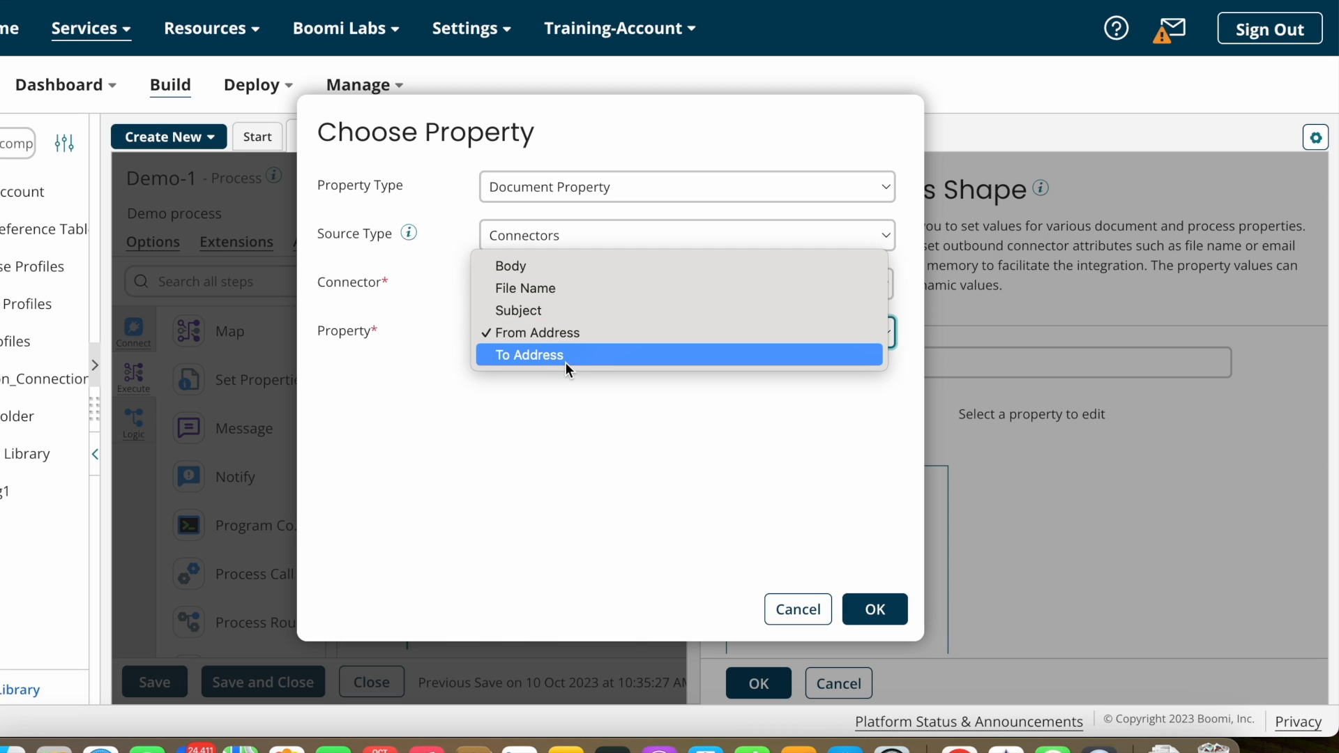
left_click(566, 362)
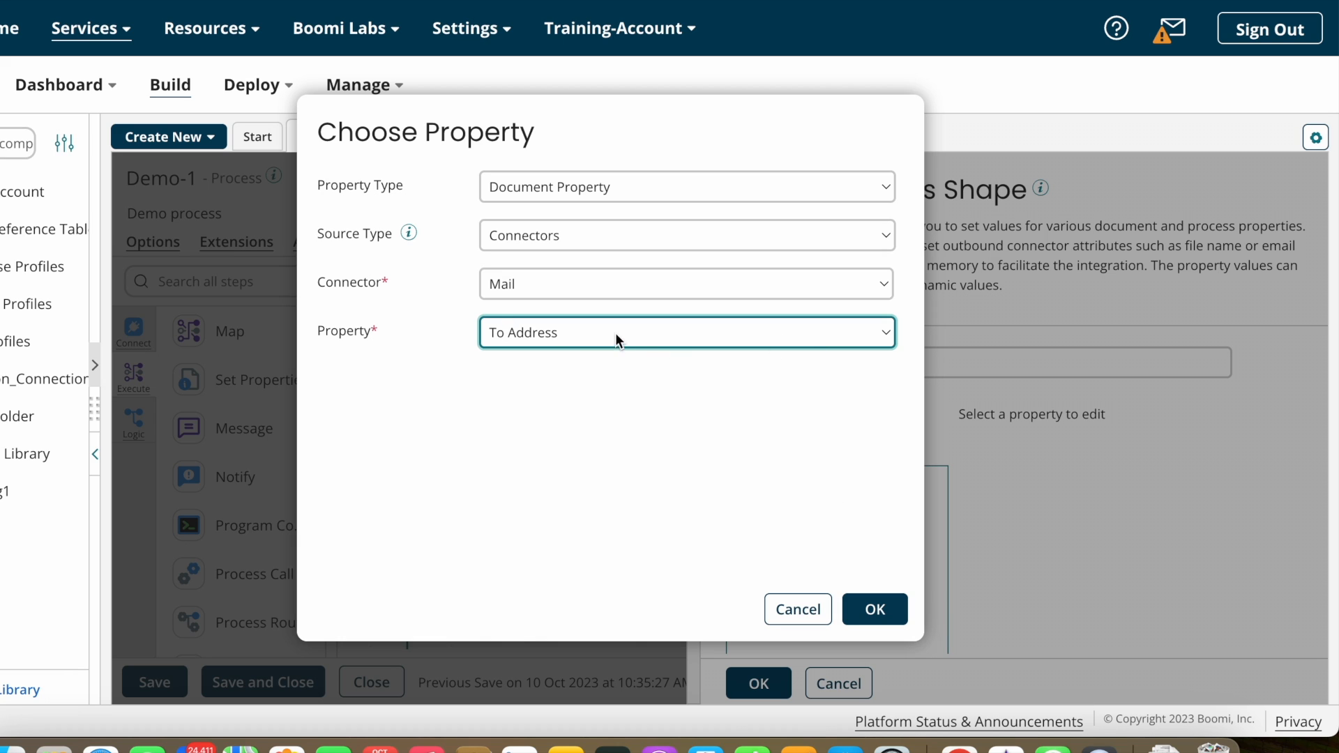
left_click(875, 606)
left_click(822, 479)
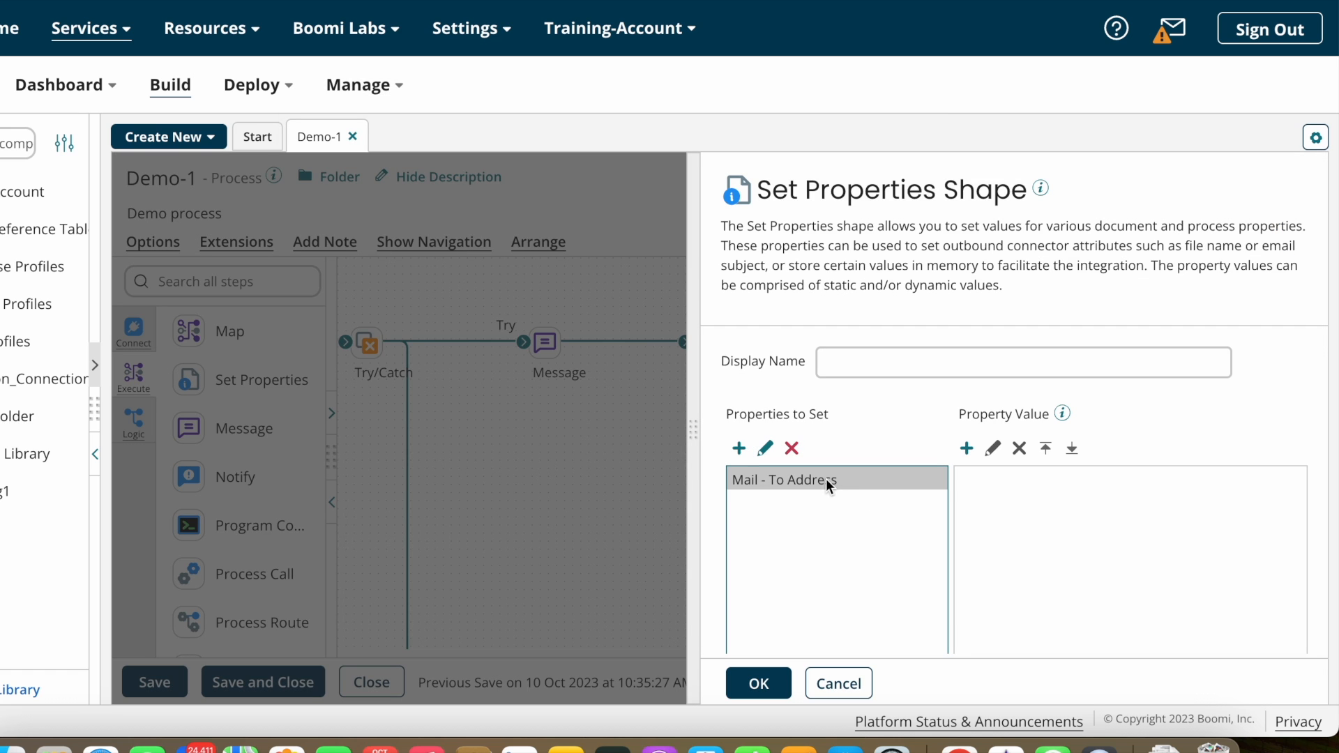
Step: Give Mail - To Address a static value of two semicolon-separated recipient e-mail addresses
left_click(967, 448)
left_click(575, 171)
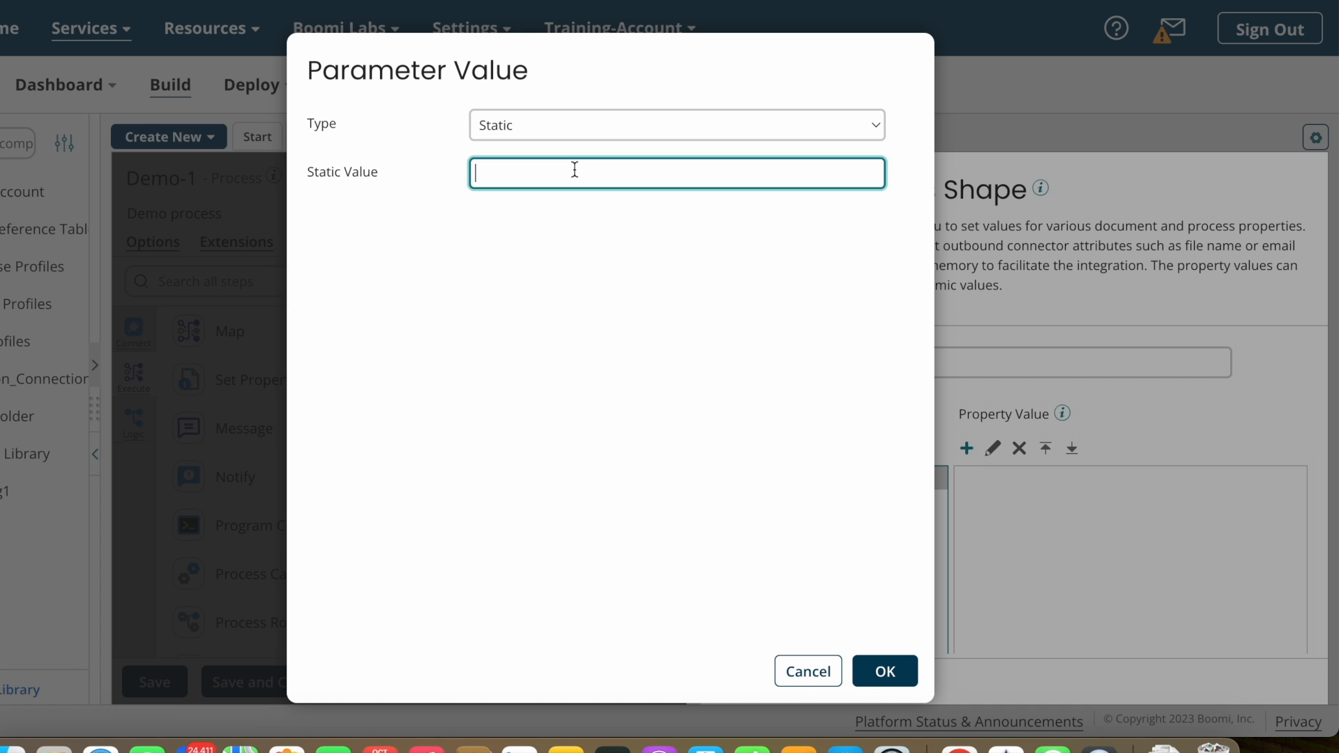
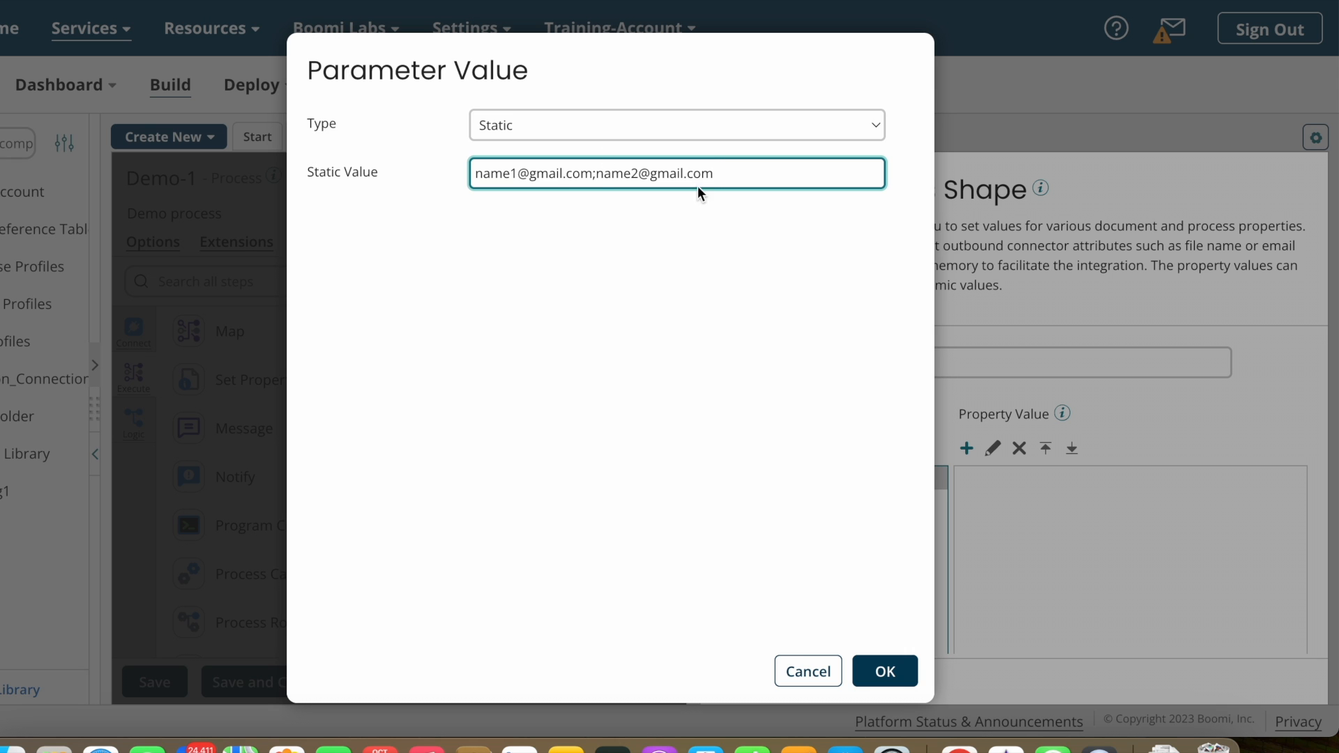
left_click(895, 673)
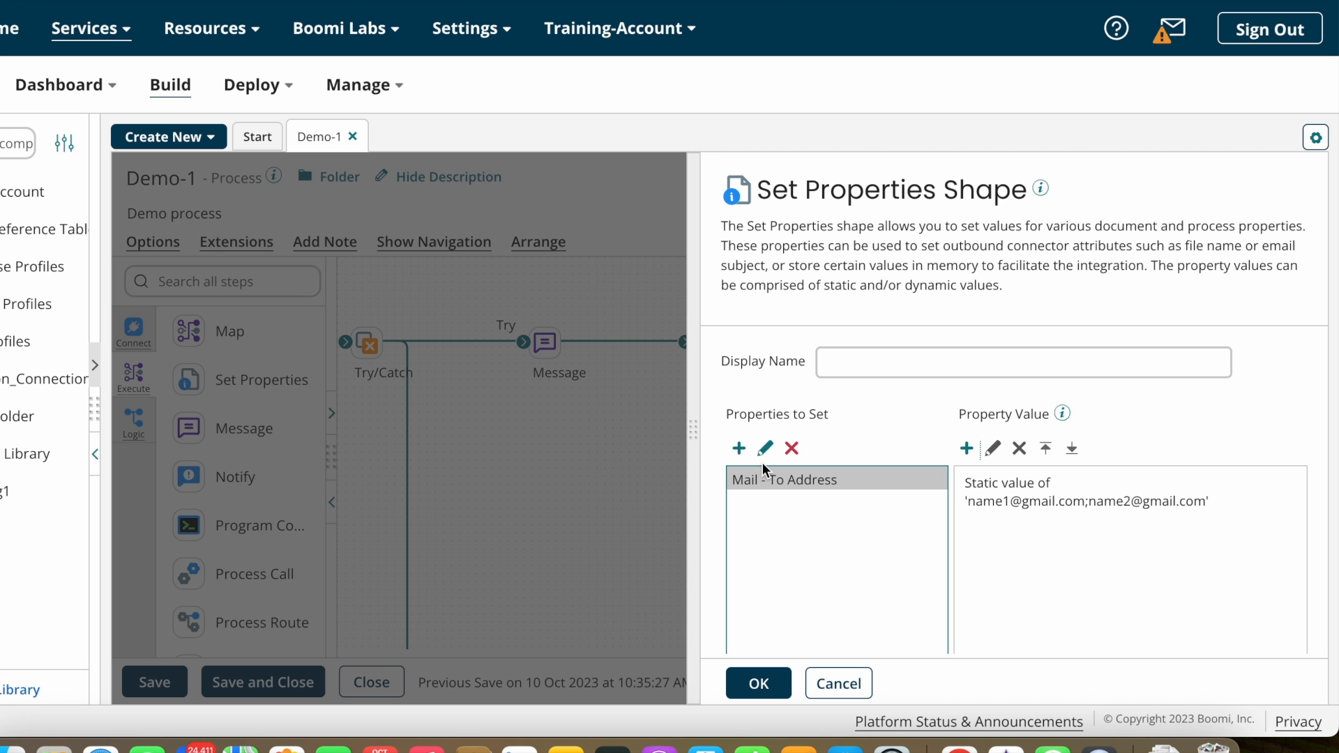
left_click(739, 449)
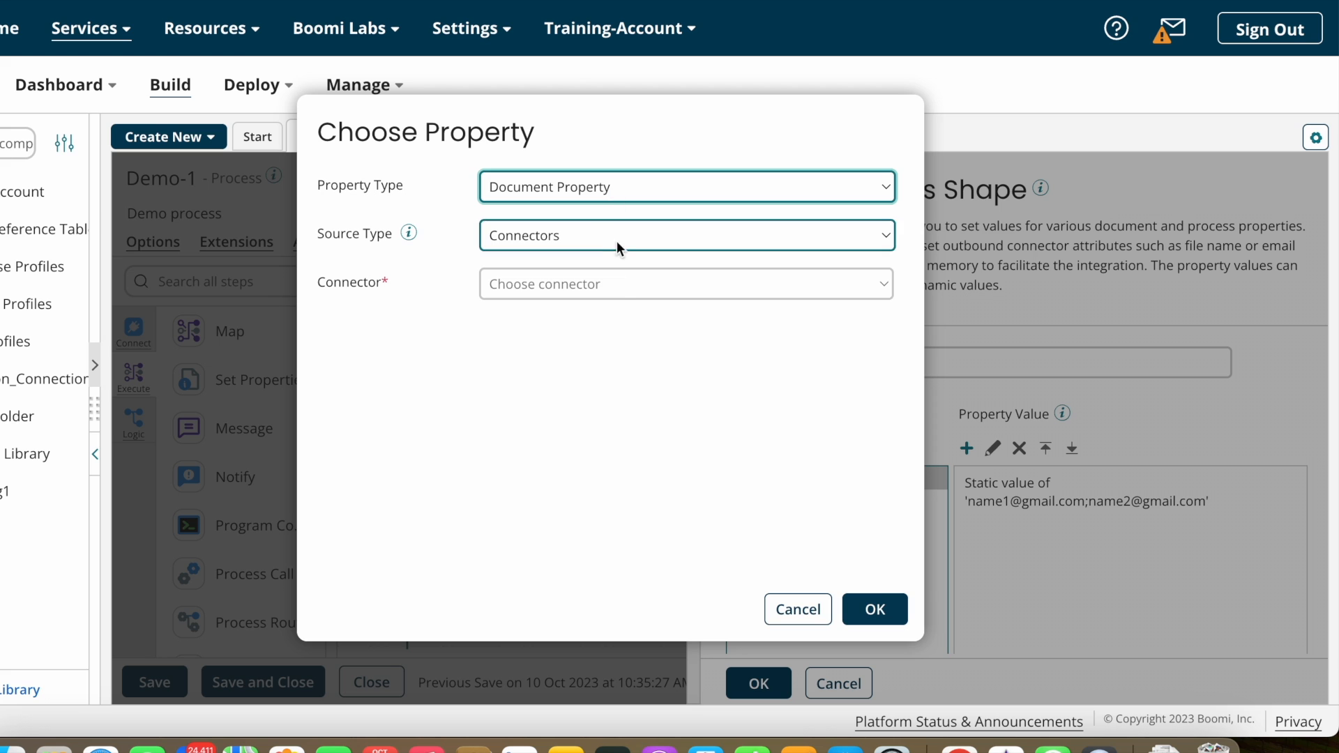
Step: Add the Mail - Subject property to Properties to Set
left_click(623, 286)
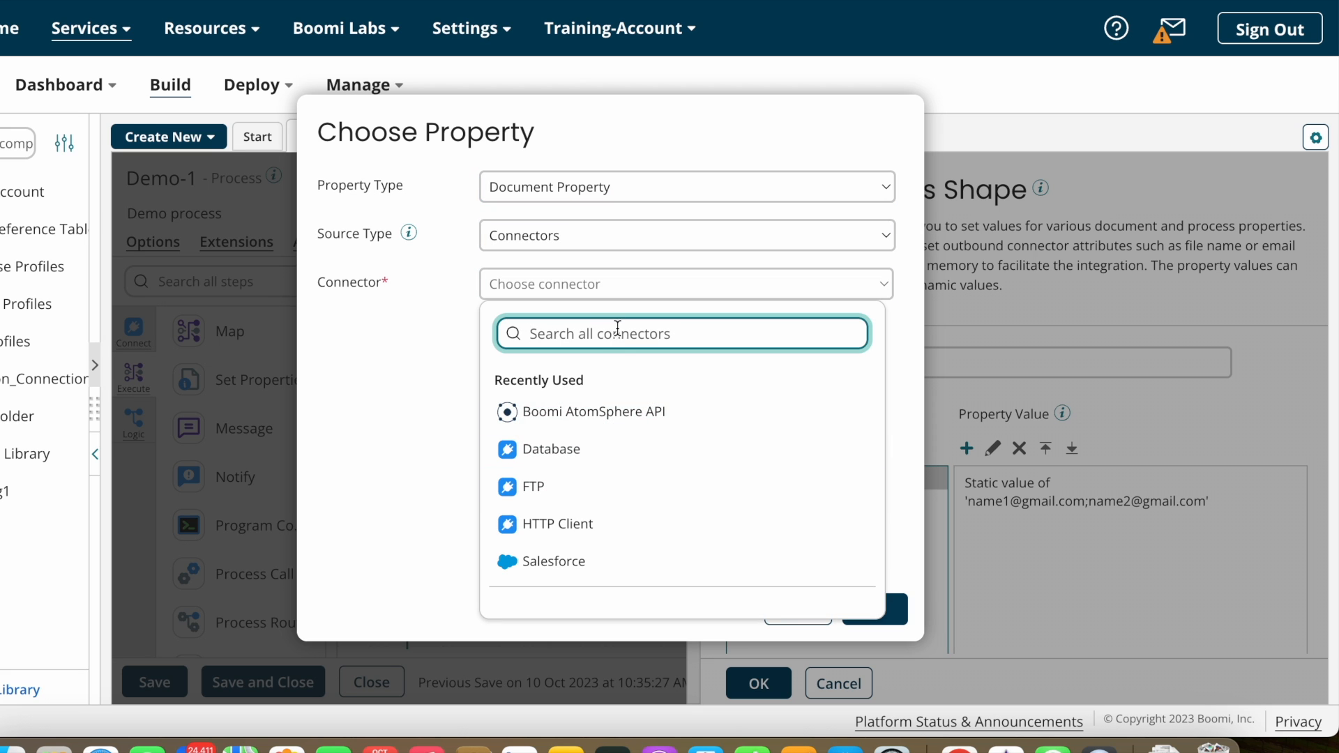
type("mail")
left_click(558, 388)
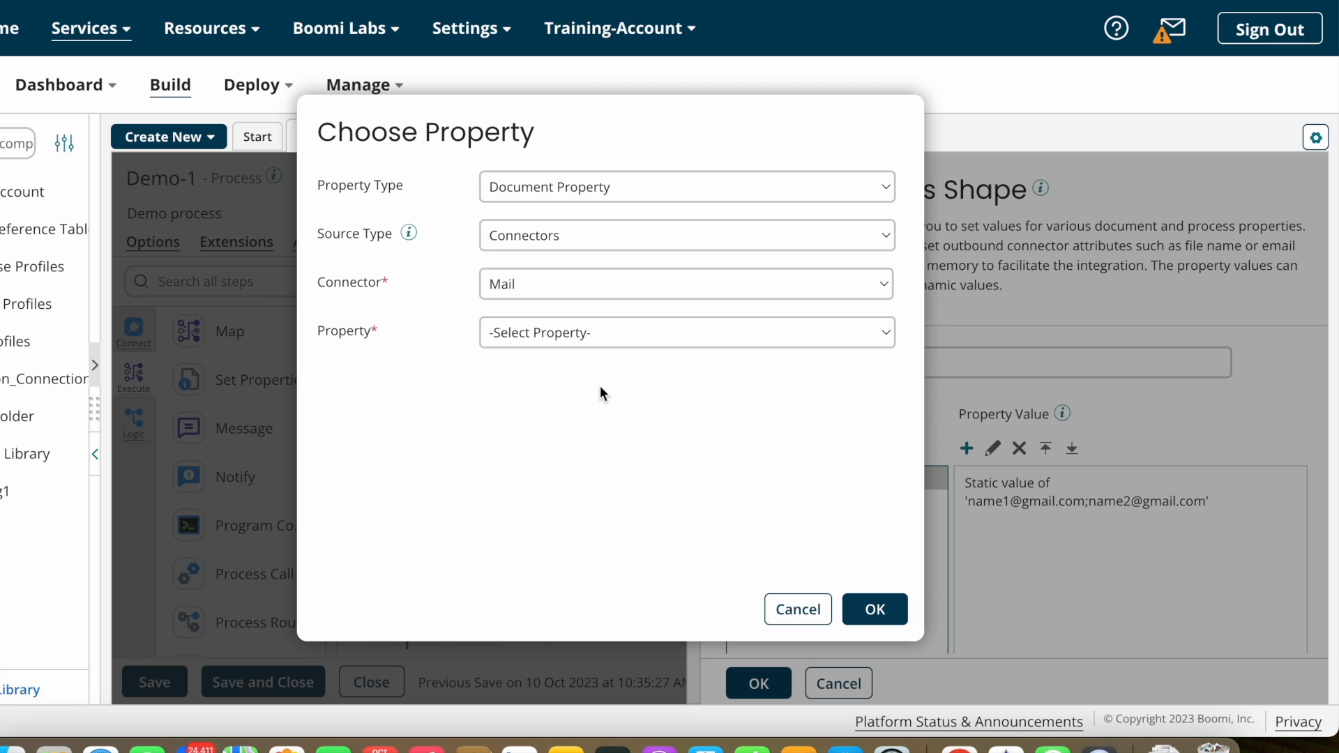
left_click(666, 332)
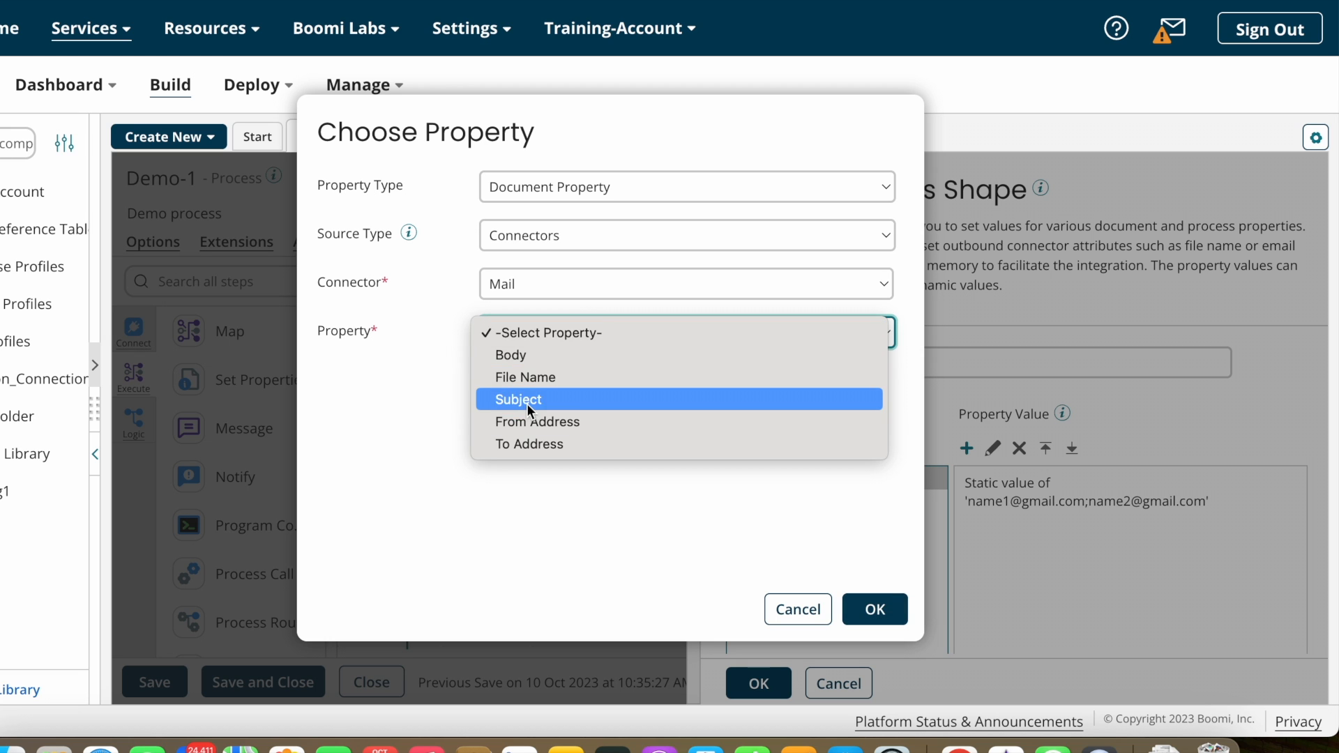
left_click(526, 401)
left_click(875, 609)
left_click(826, 501)
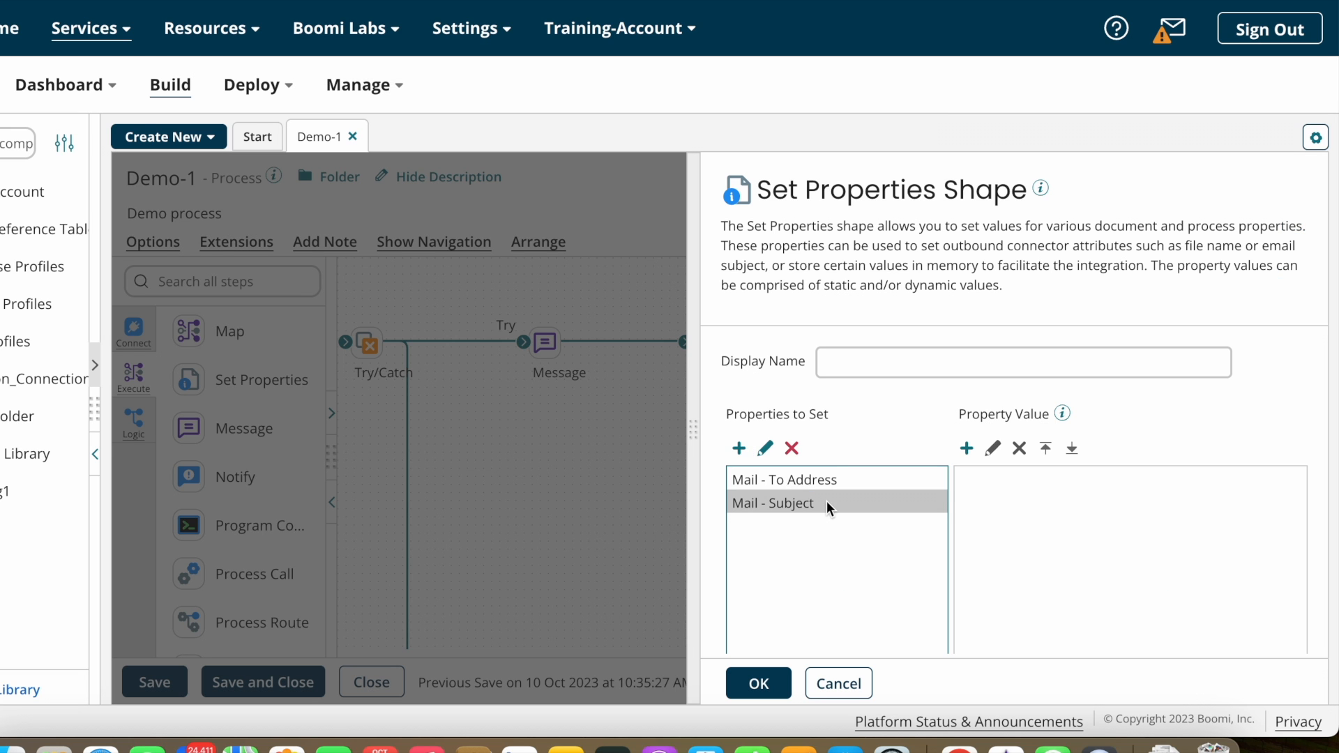
Step: Give Subject the static value 'Boomi Error Notifaction', then cancel out of the shape
left_click(967, 449)
left_click(691, 180)
type("Boomi Err")
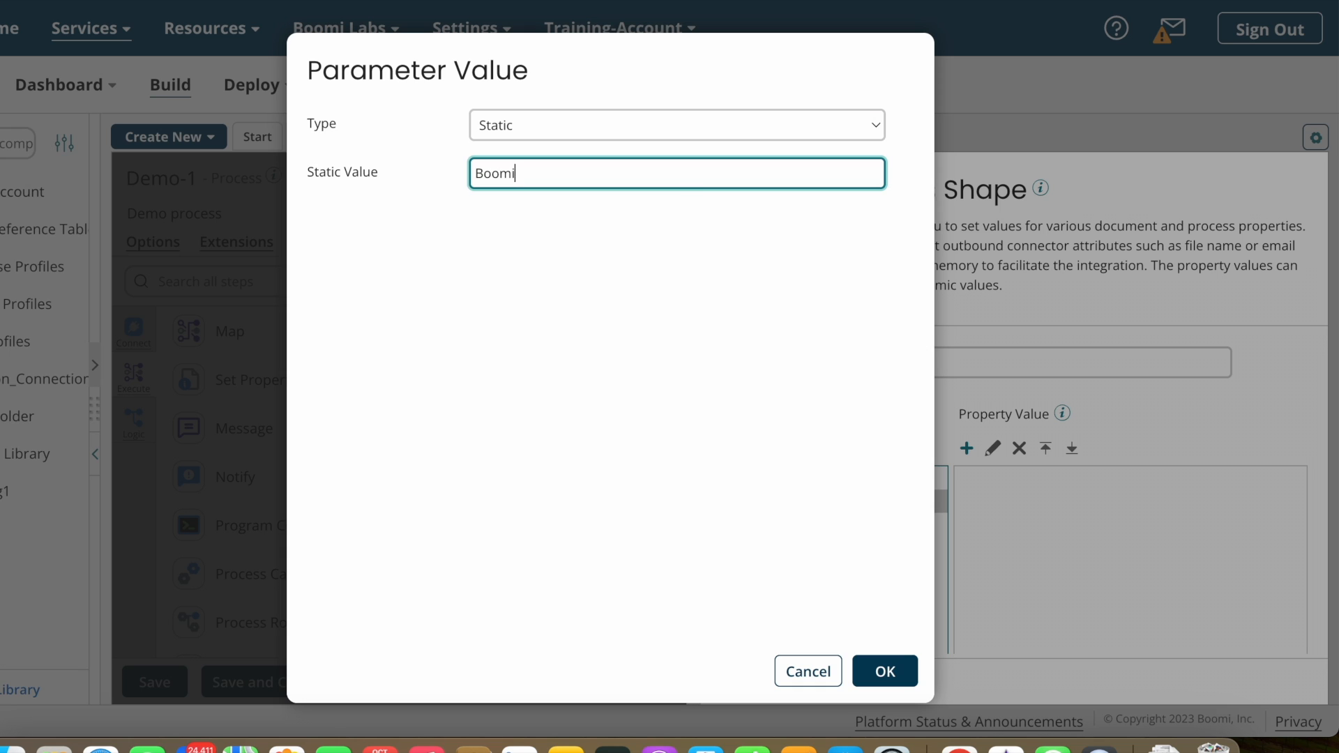
type("or Notifaction")
left_click(886, 671)
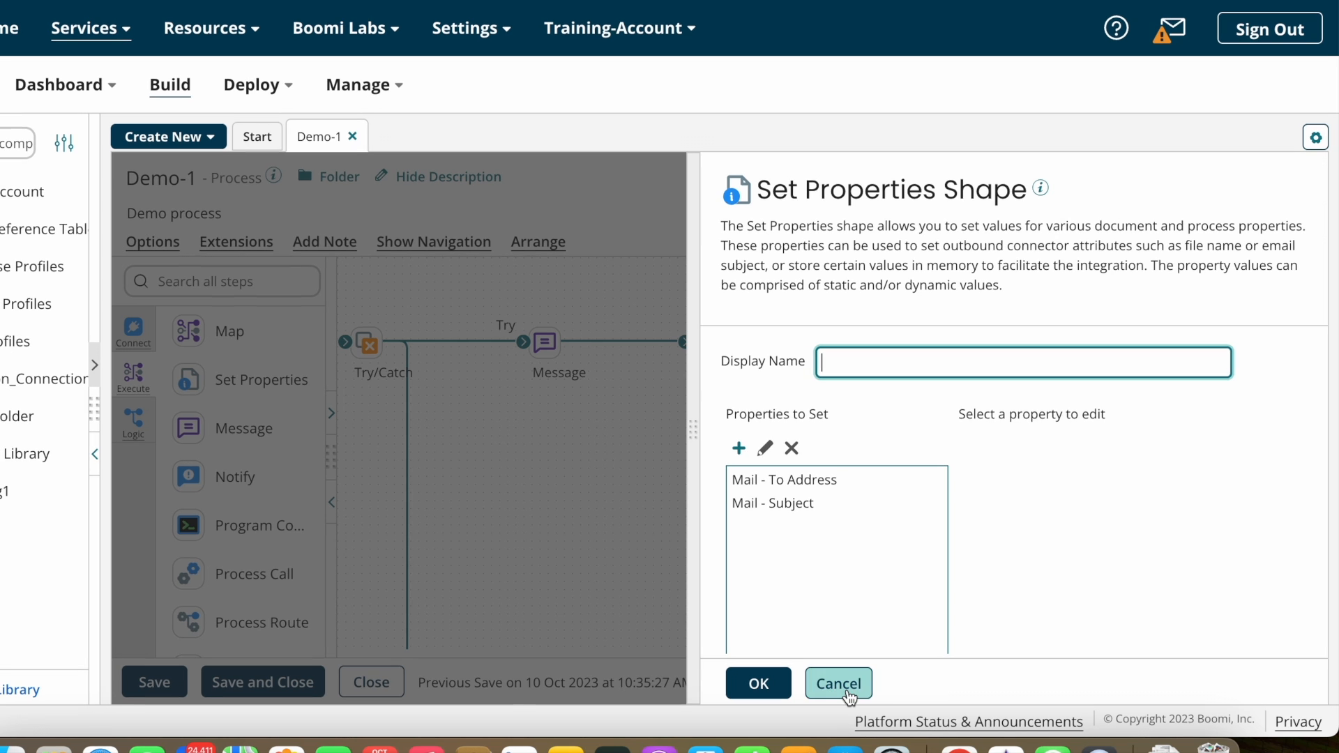
left_click(839, 683)
Step: Remove the lower Set Properties, Mail and FTP steps, then open the remaining Set Properties
mouse_move(754, 532)
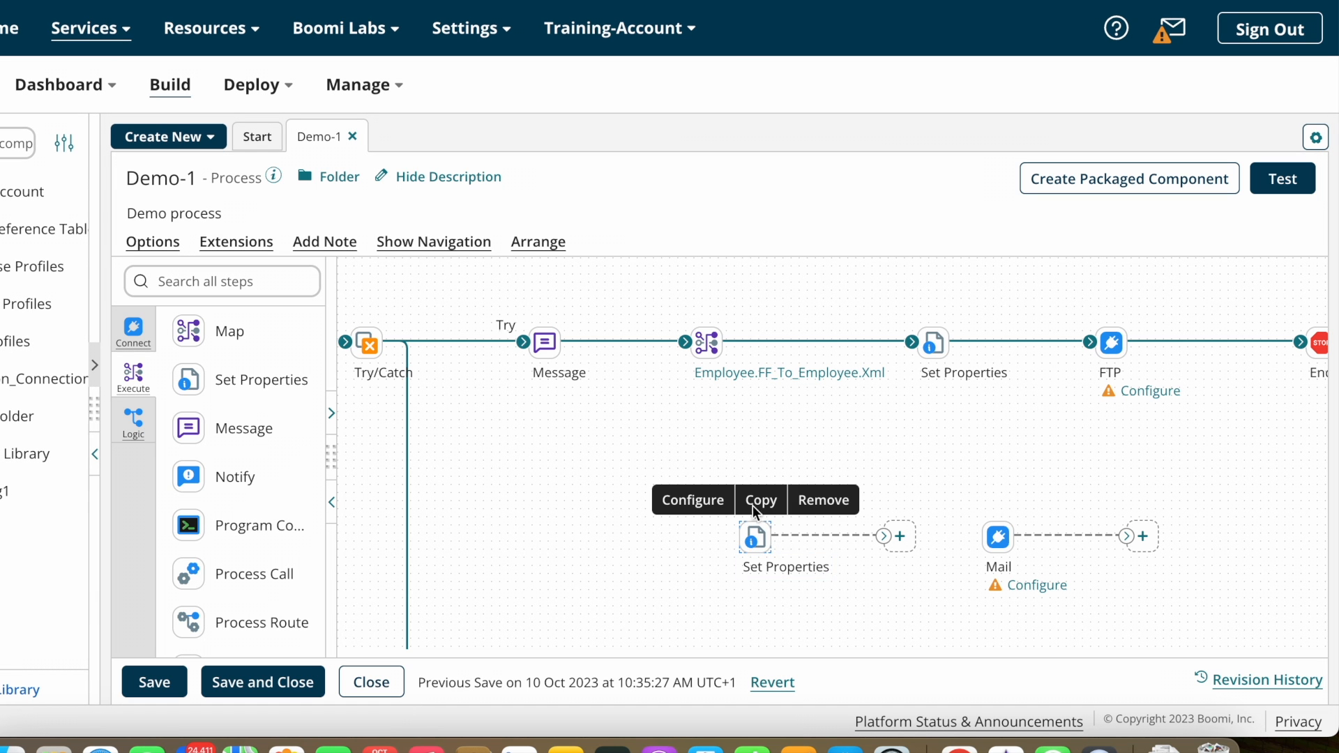
left_click(826, 500)
left_click(772, 424)
mouse_move(999, 537)
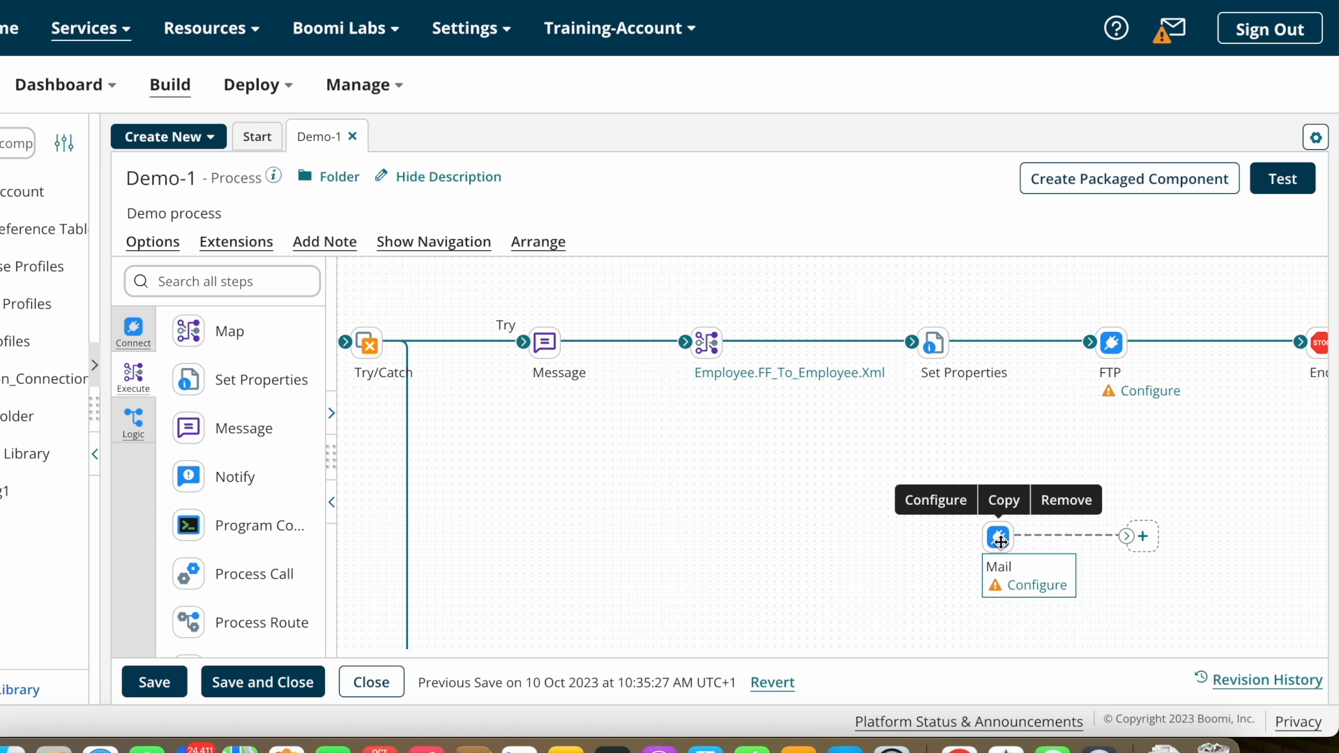
left_click(1073, 508)
left_click(772, 424)
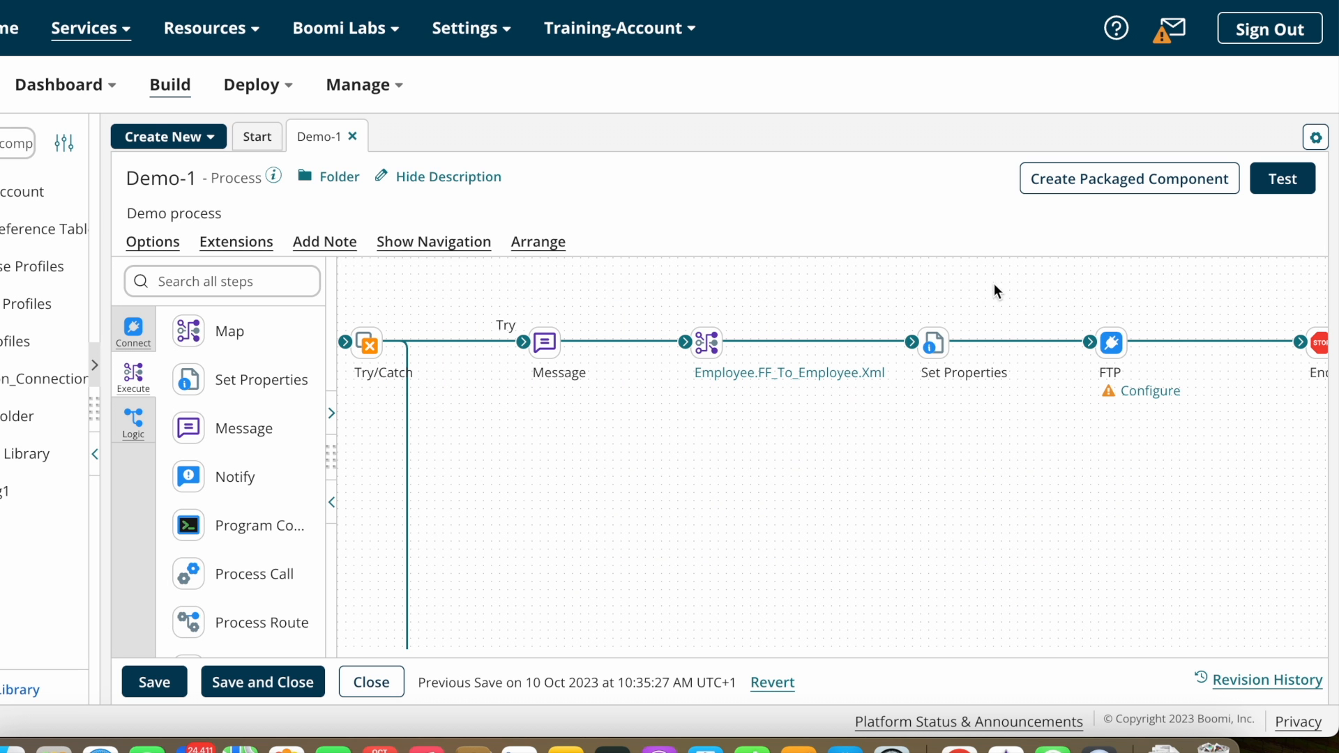
mouse_move(1112, 343)
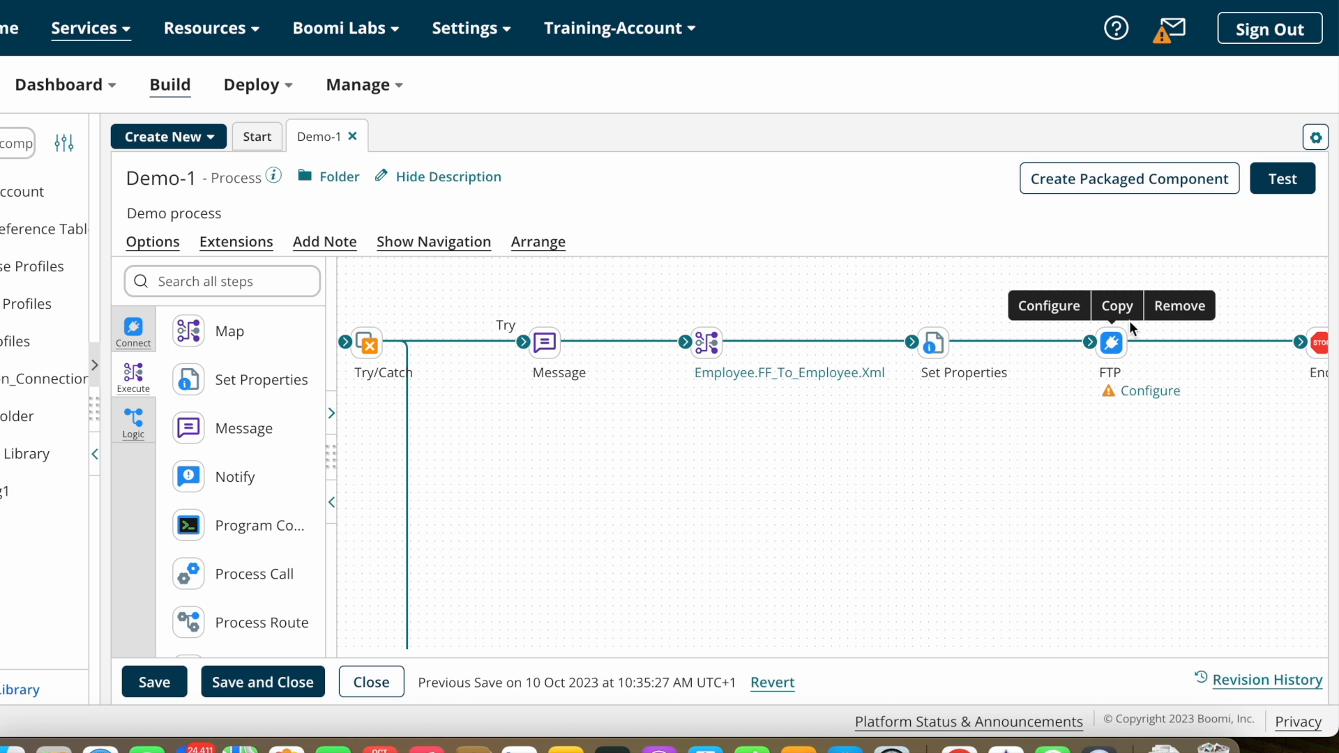
left_click(1173, 309)
left_click(771, 427)
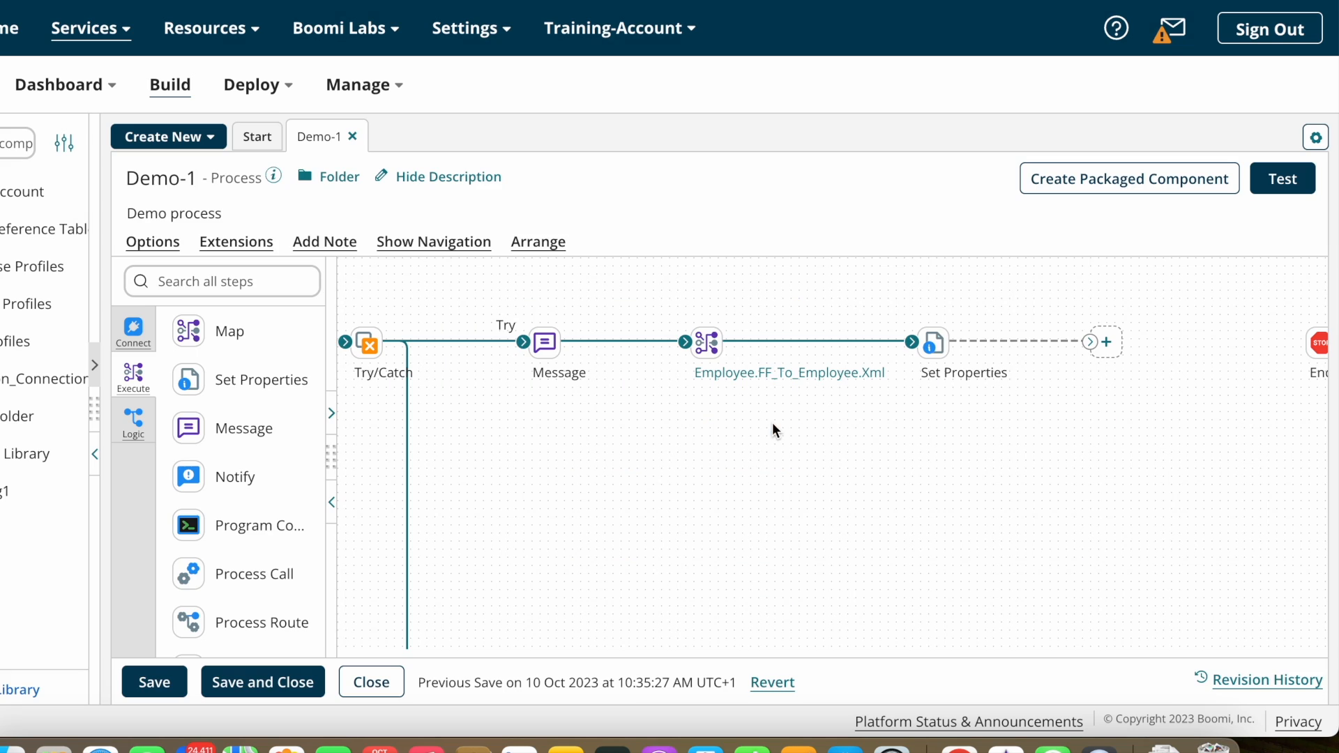
left_click(932, 342)
Step: Add a Dynamic Document Property named DDP_EmployeeID alongside FTP - File Name
left_click(787, 481)
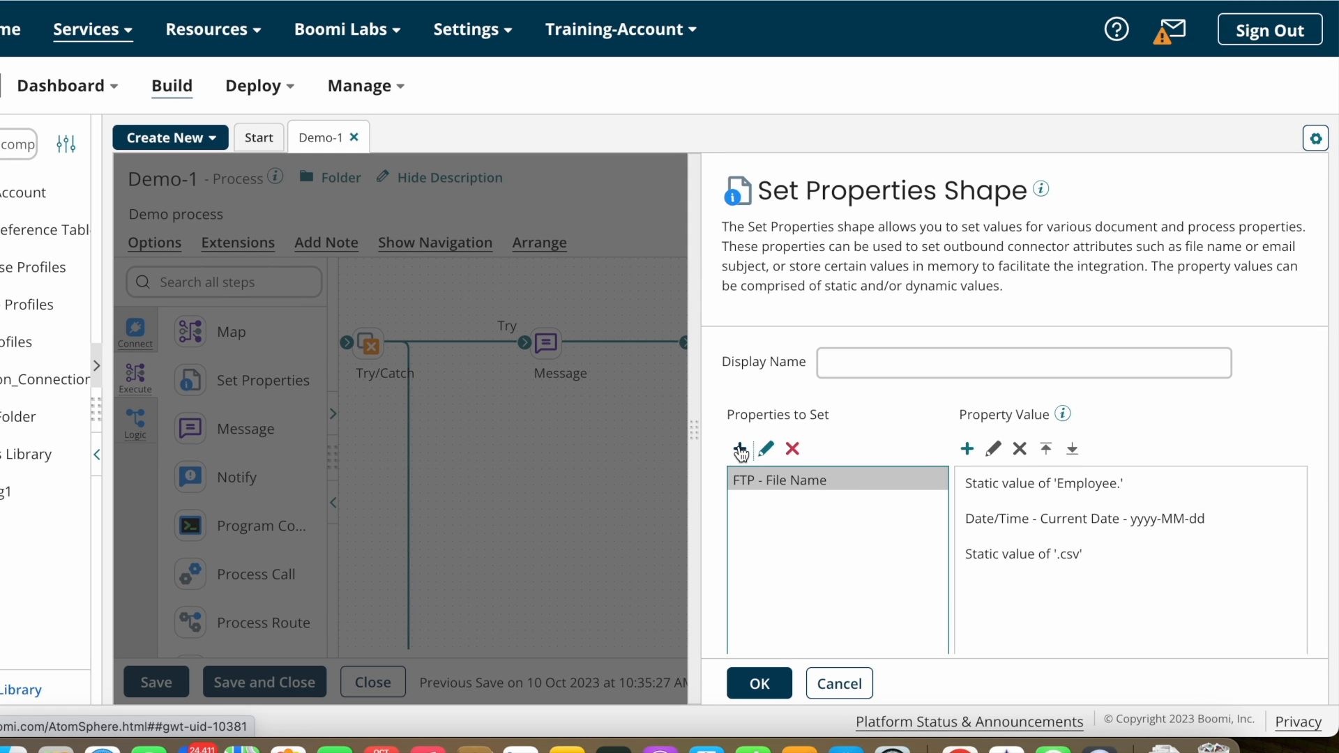
left_click(741, 449)
left_click(759, 189)
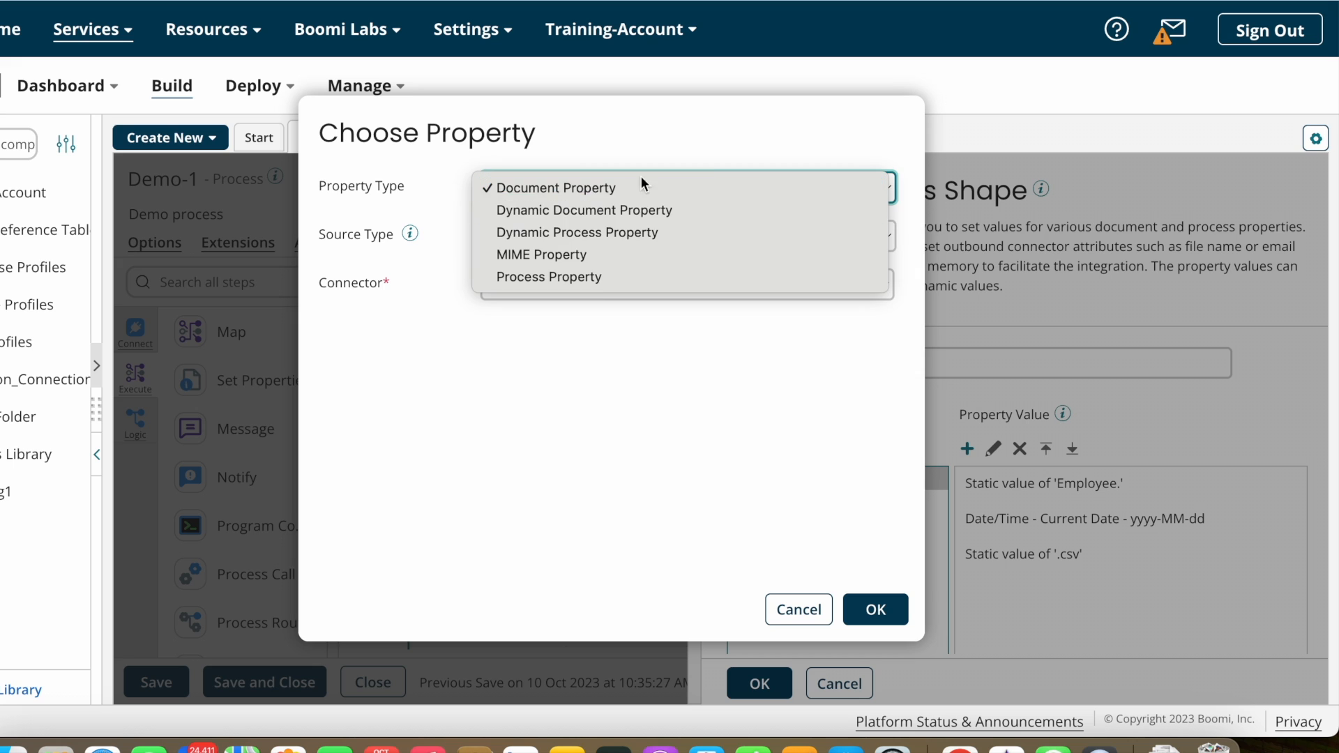
left_click(595, 209)
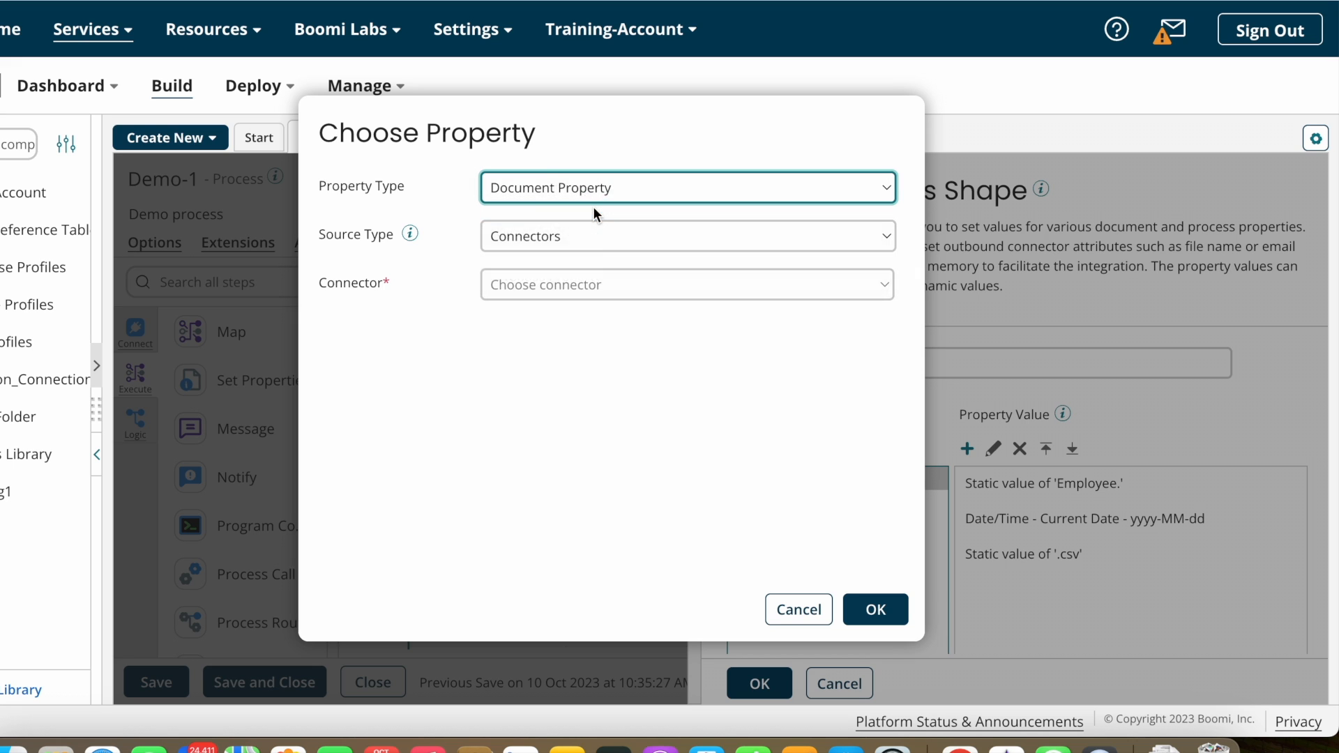
left_click(618, 234)
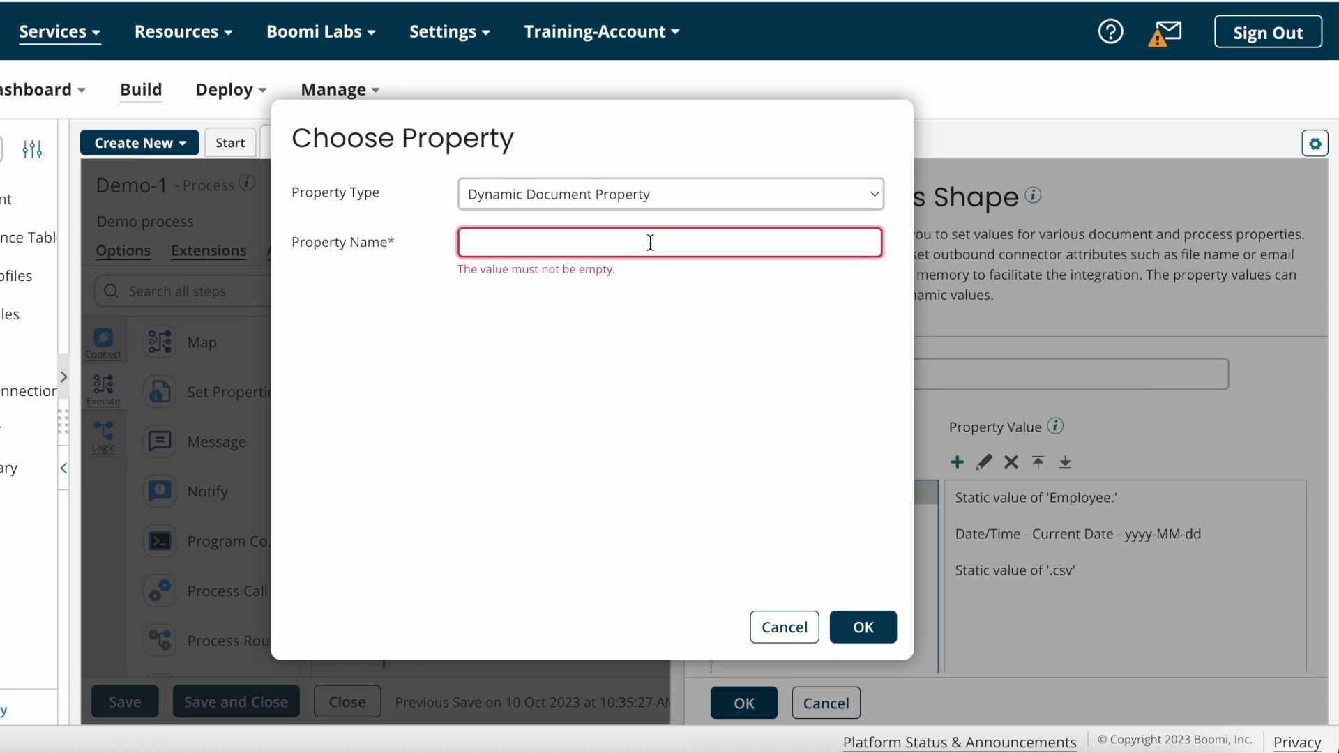
type("DDP")
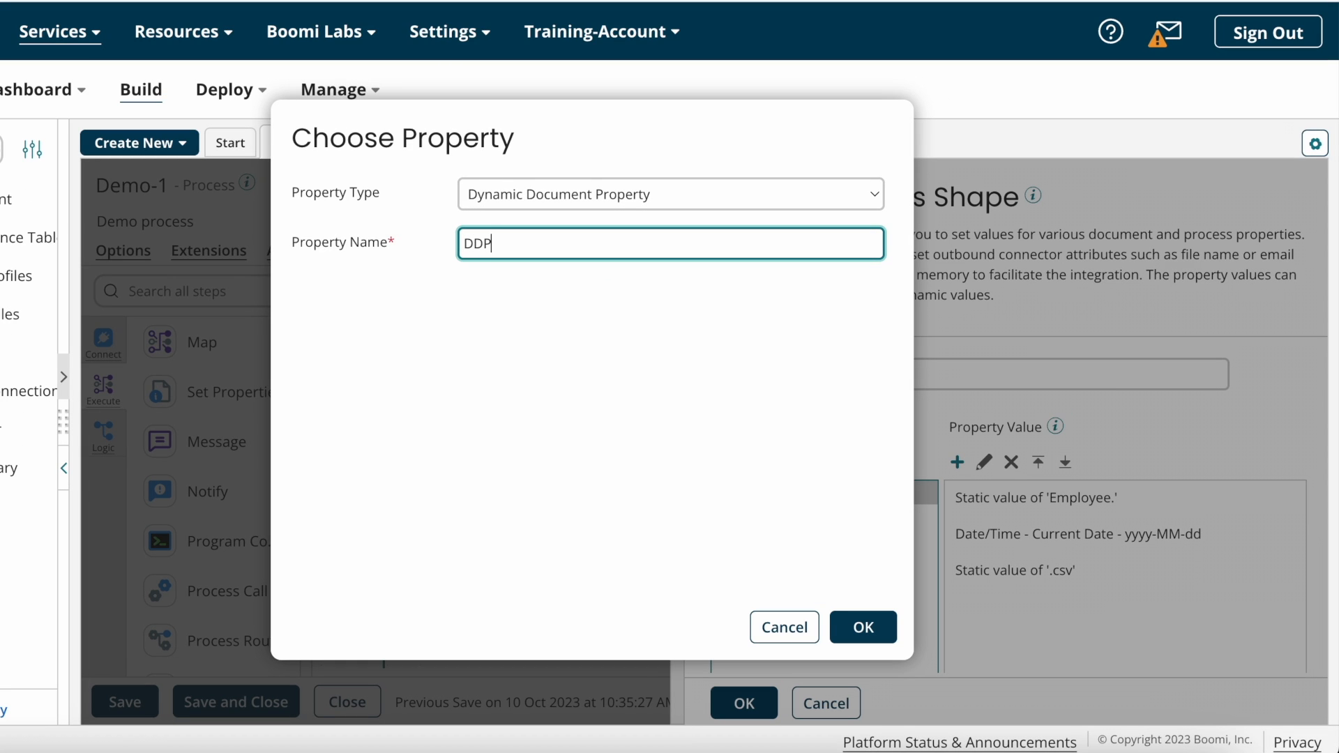
type("_EmployeeID")
left_click_drag(576, 244, 435, 242)
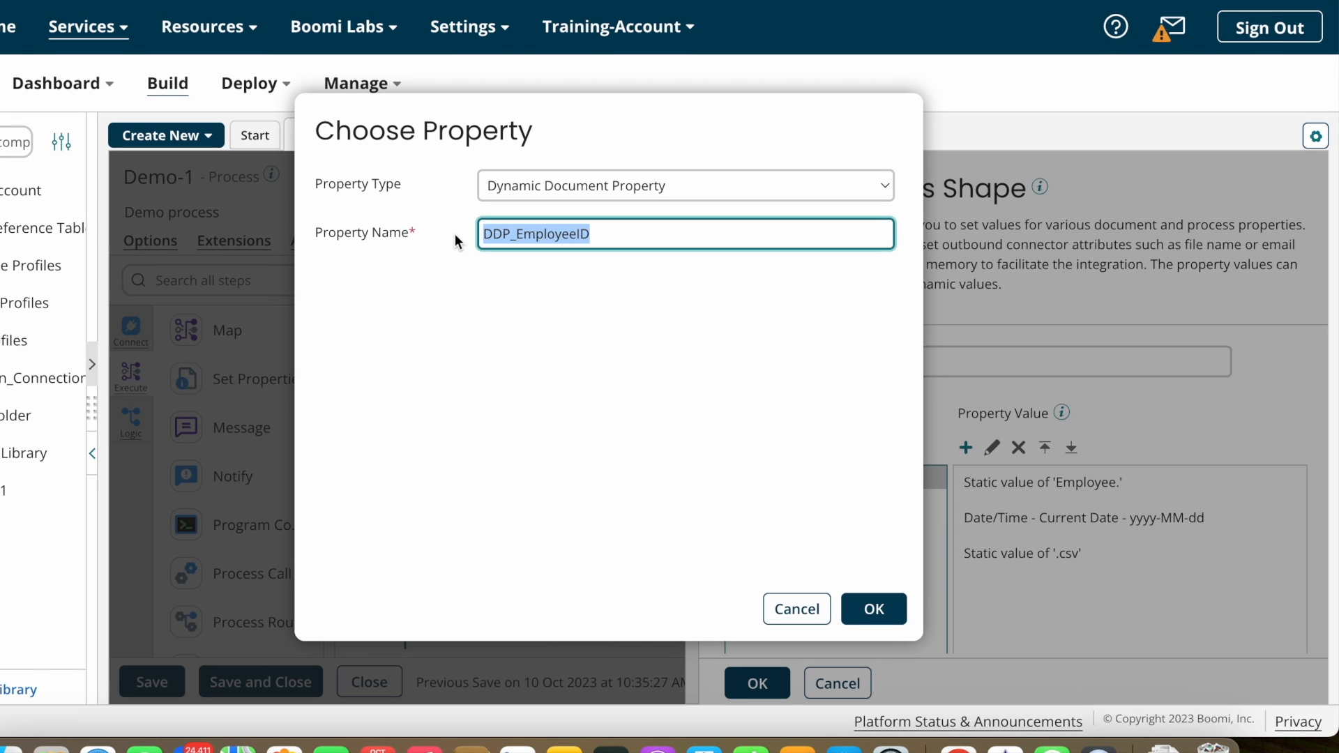
left_click(872, 609)
left_click(837, 509)
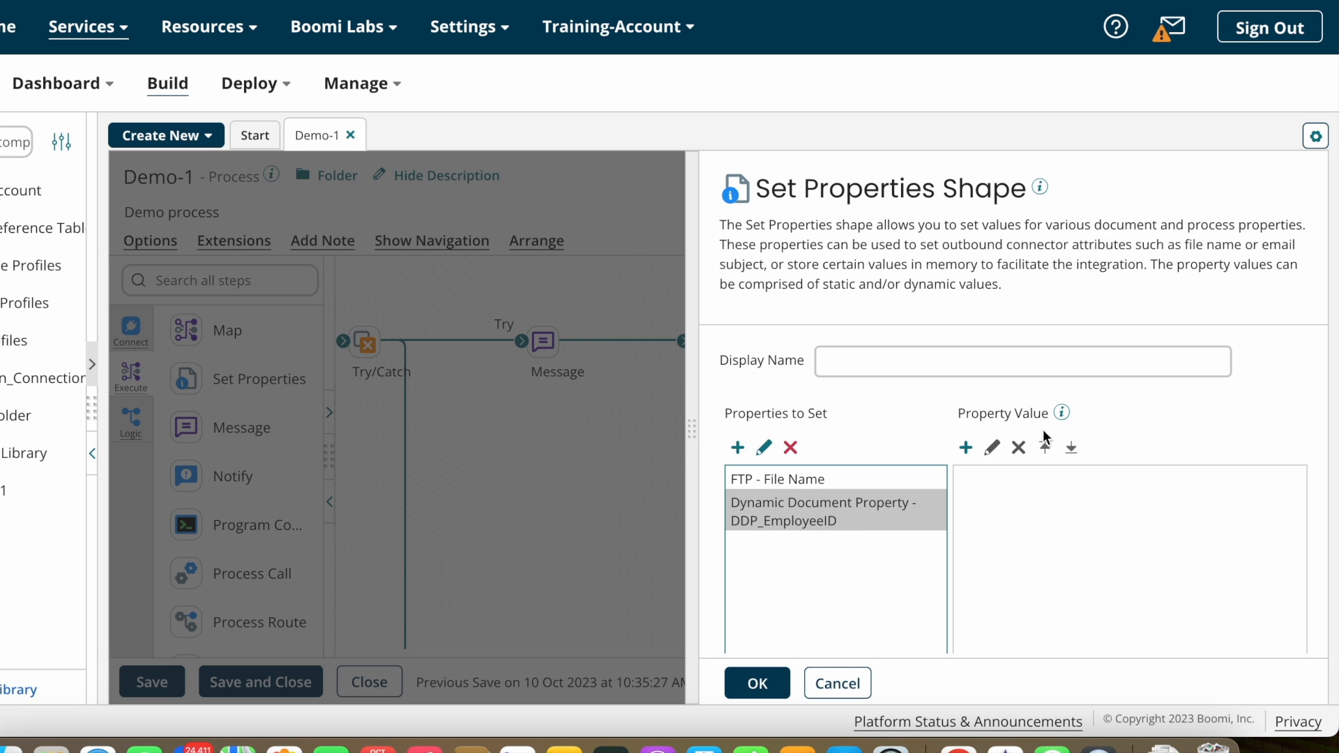
Step: Set DDP_EmployeeID to profile element Record/Elements/ID of flat file profile Demo1_FF
left_click(966, 447)
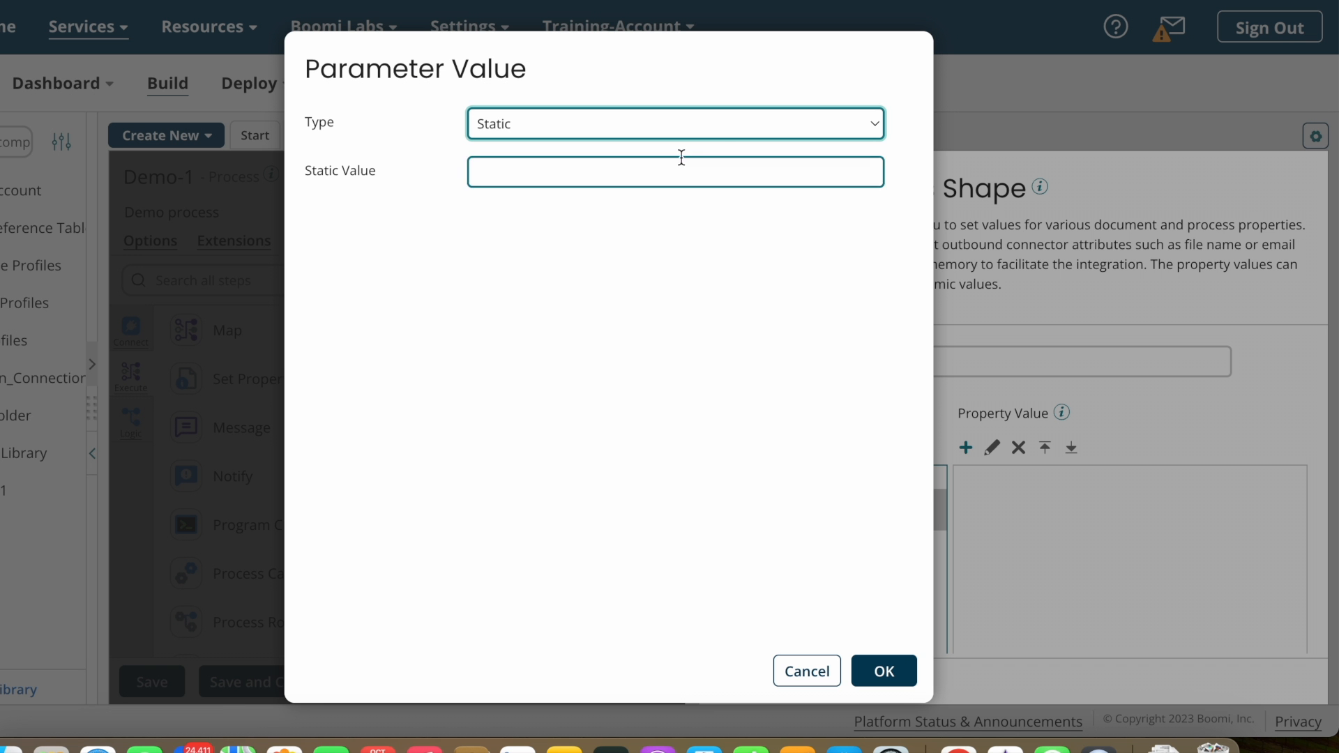
left_click(717, 124)
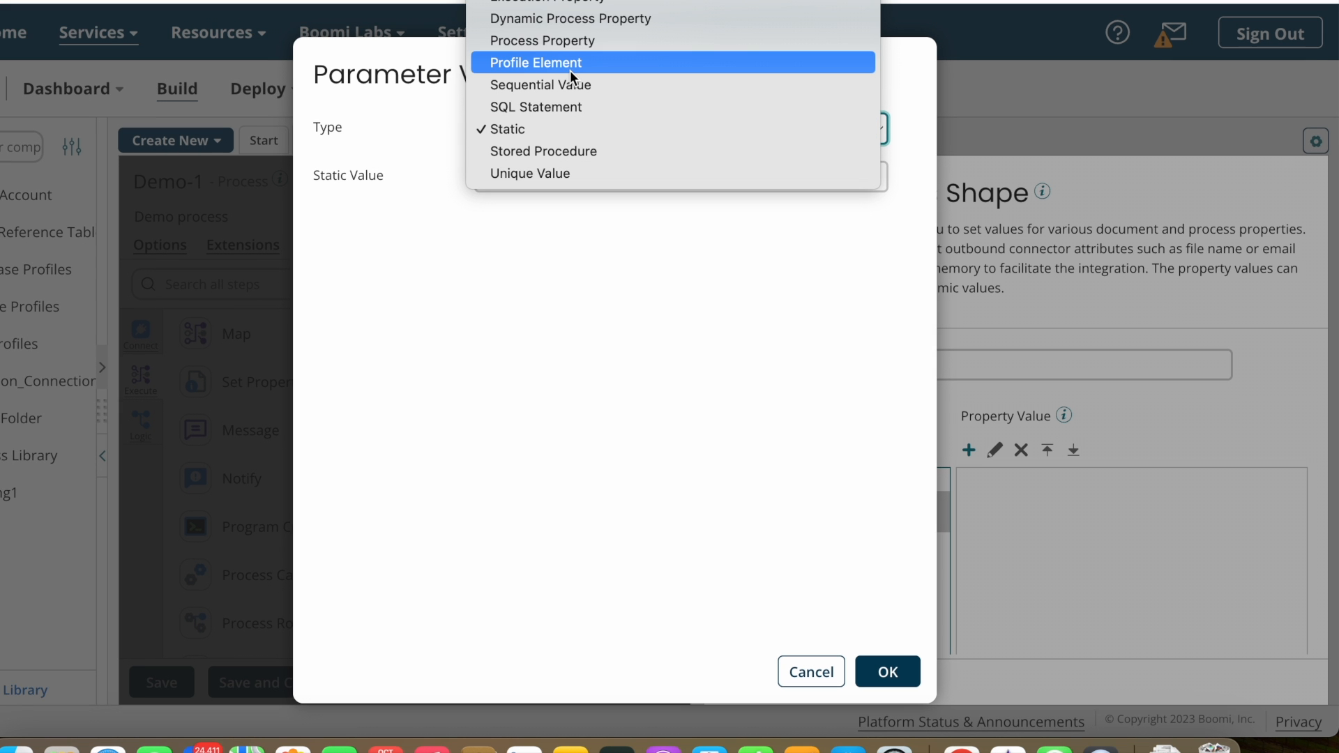
left_click(552, 64)
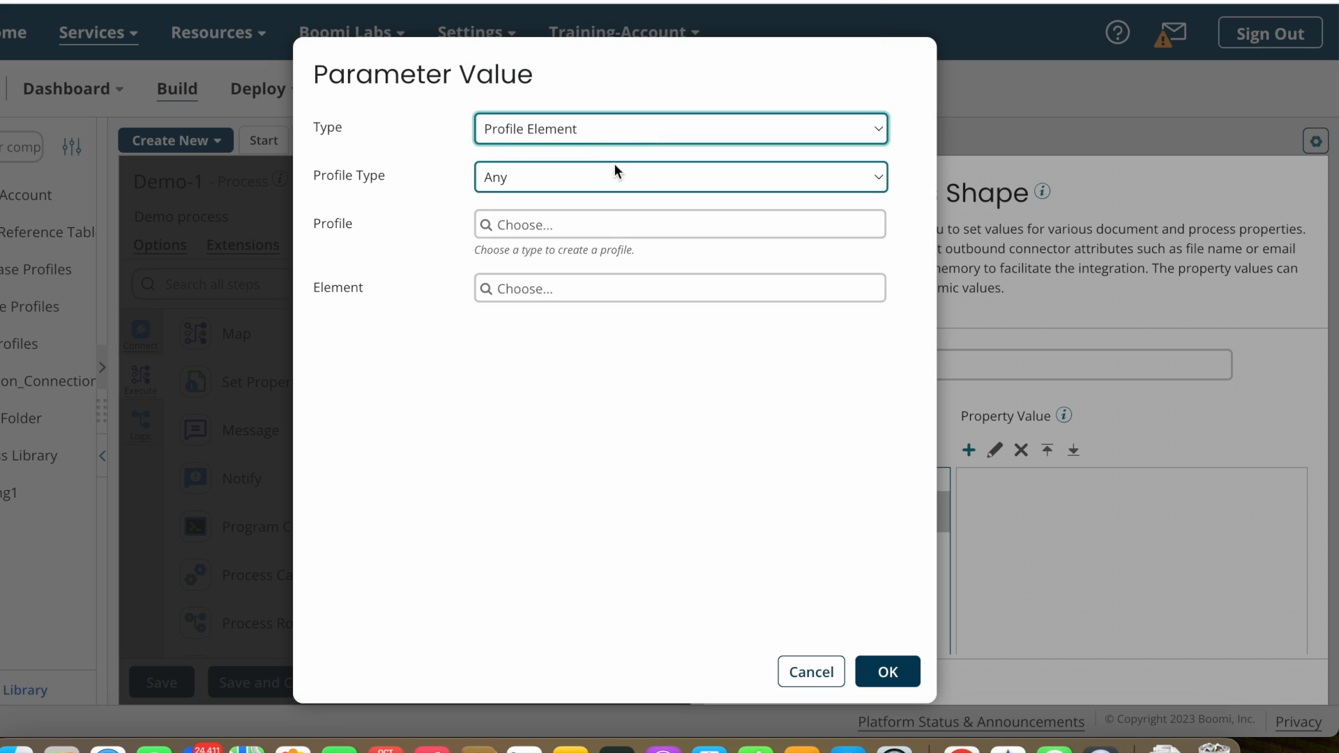
left_click(607, 173)
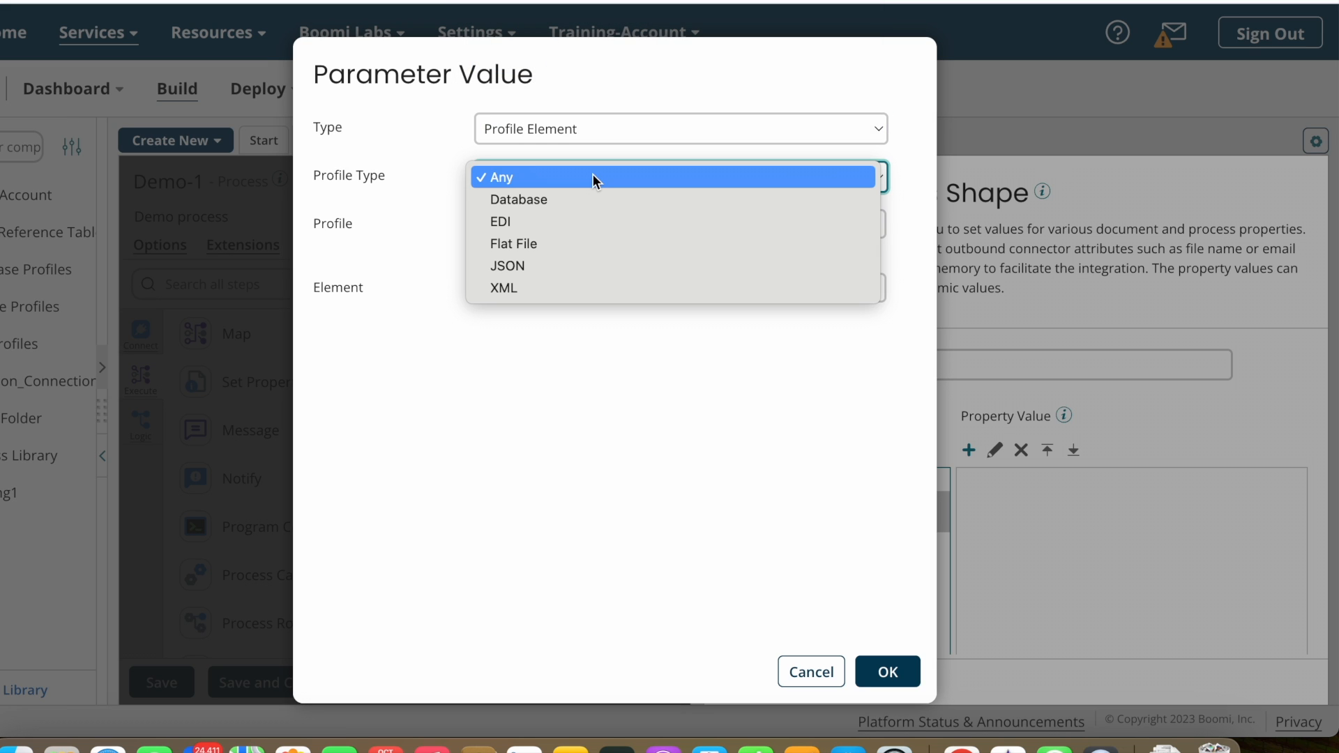
left_click(529, 245)
left_click(527, 229)
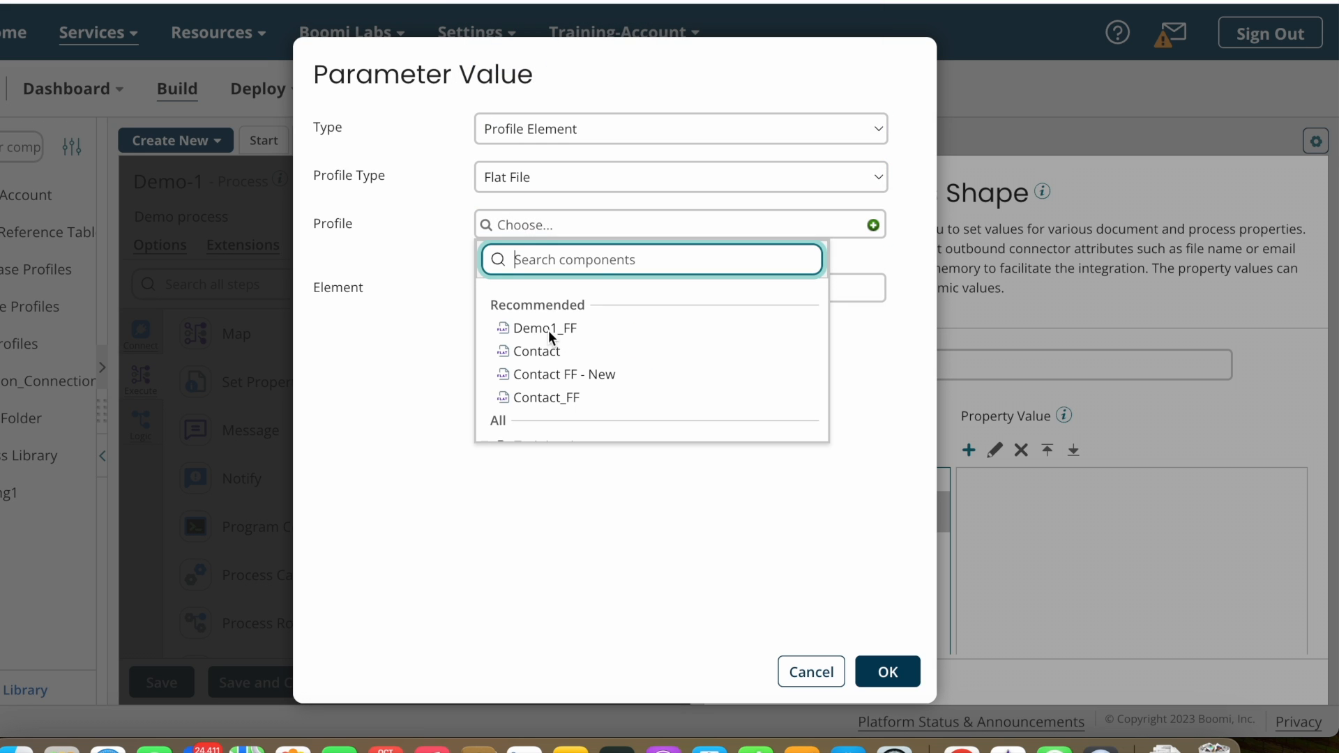
left_click(548, 326)
left_click(507, 296)
left_click(513, 410)
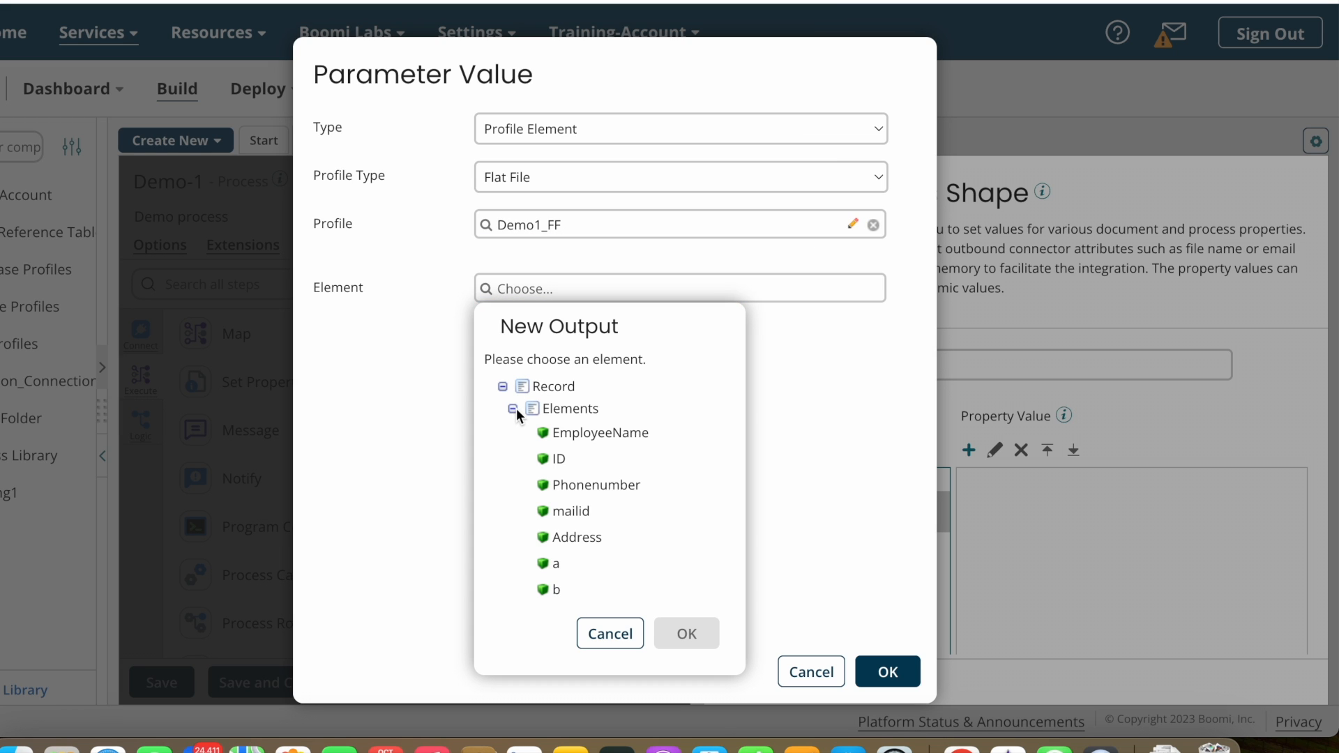
left_click(563, 458)
left_click(686, 633)
left_click(888, 672)
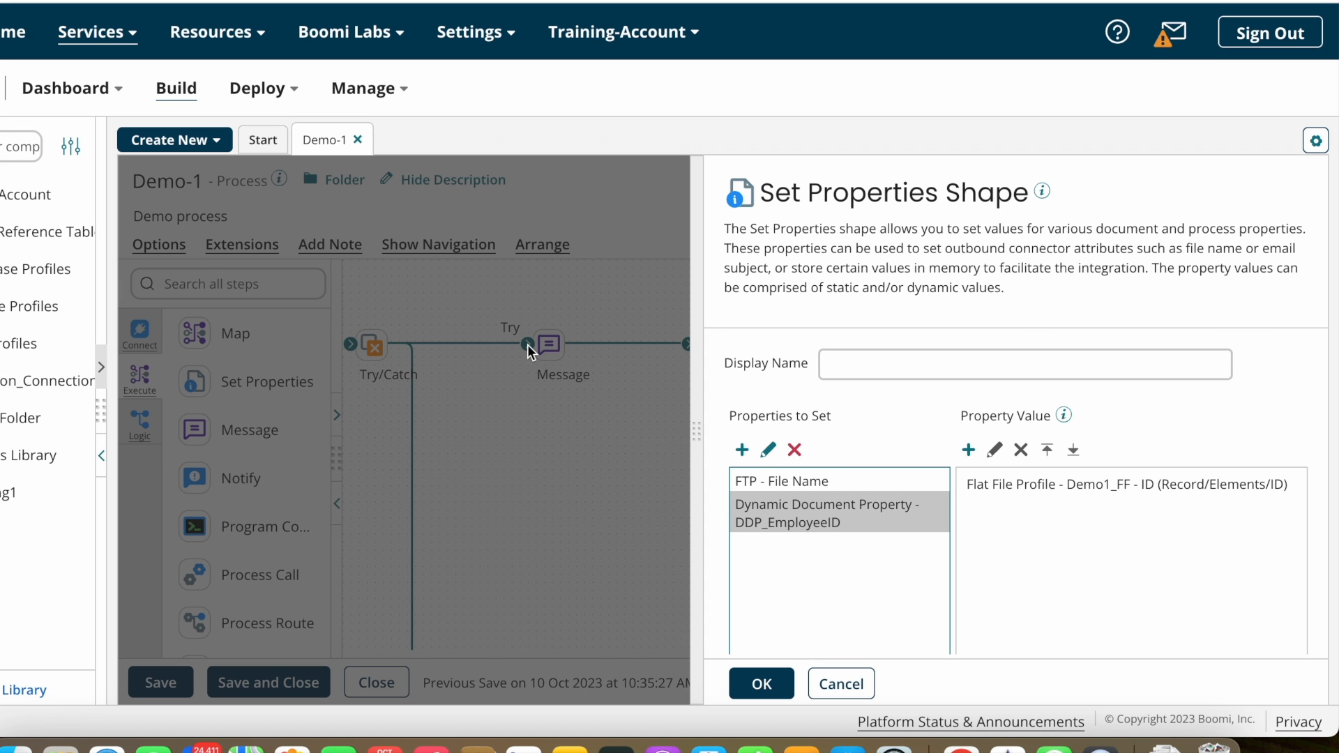
left_click(1052, 499)
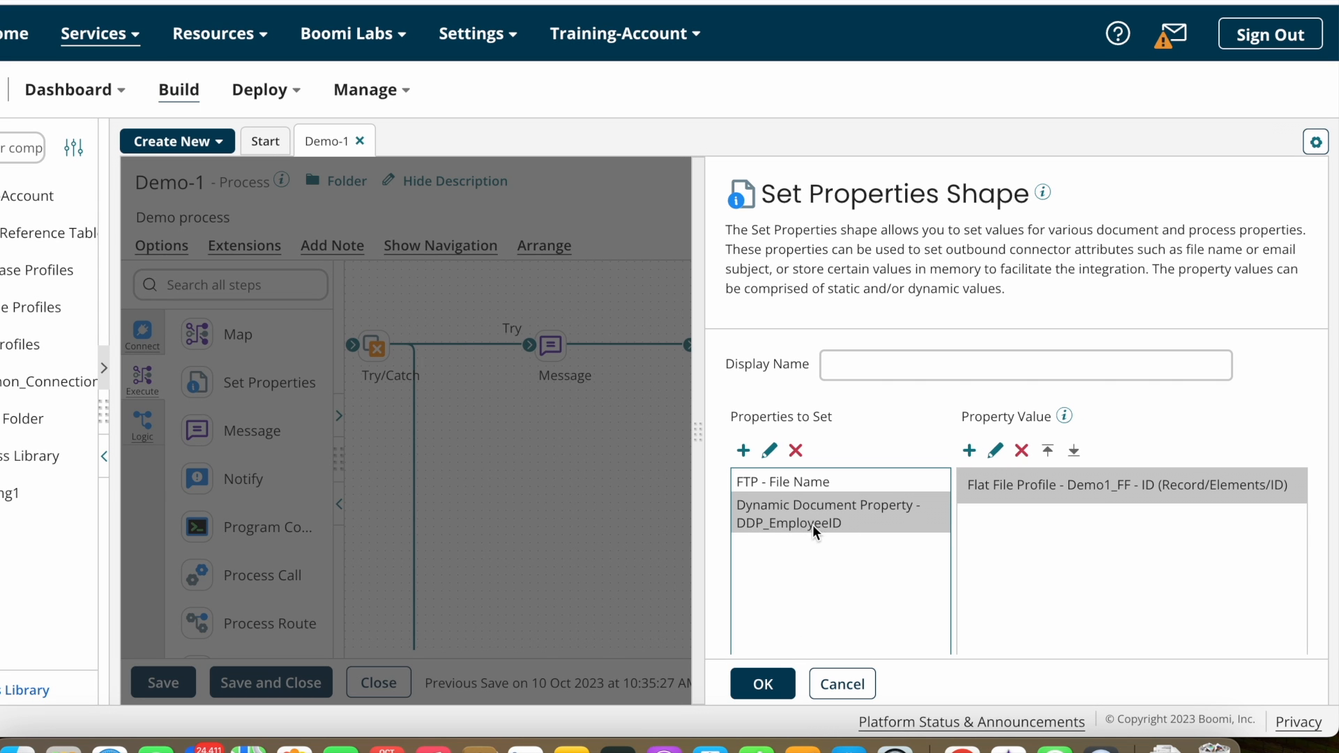
Step: Delete the FTP - File Name property, check DDP_EmployeeID's value, and close the settings
left_click(820, 488, "shift")
left_click(806, 481)
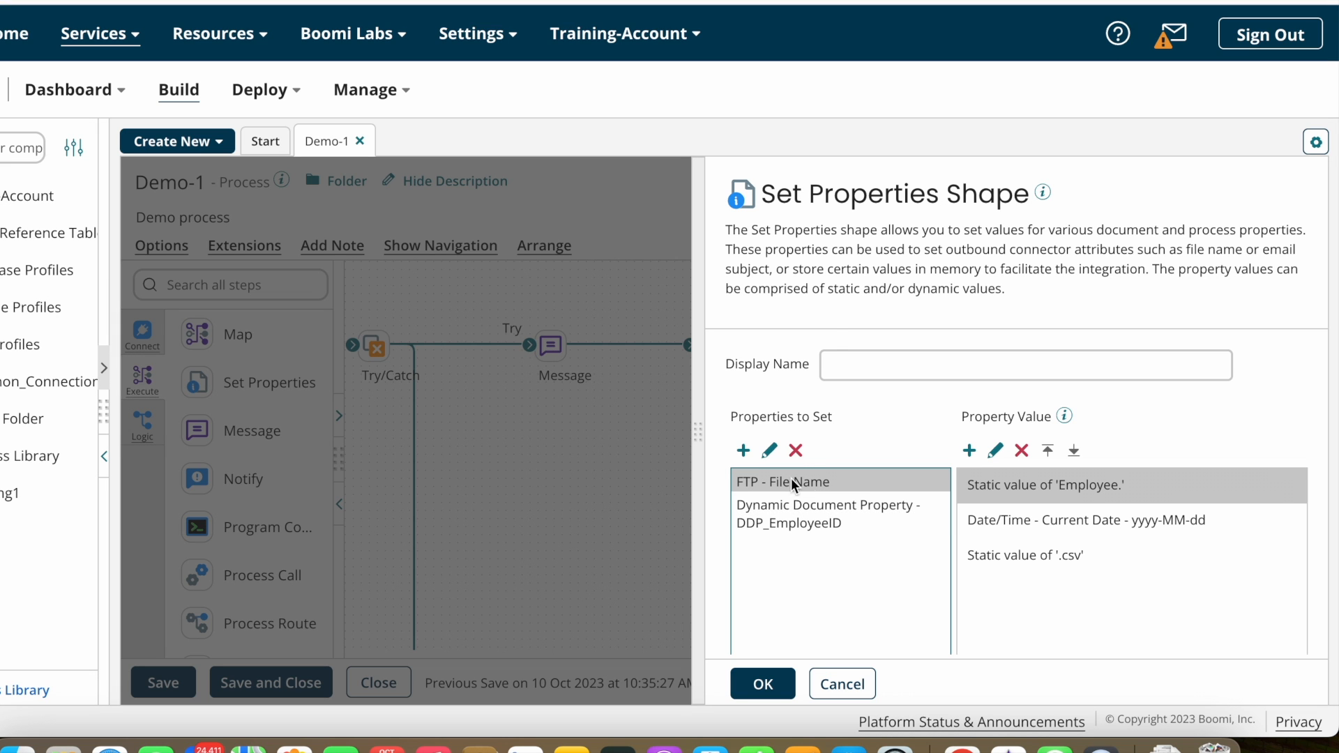
left_click(796, 450)
left_click(781, 418)
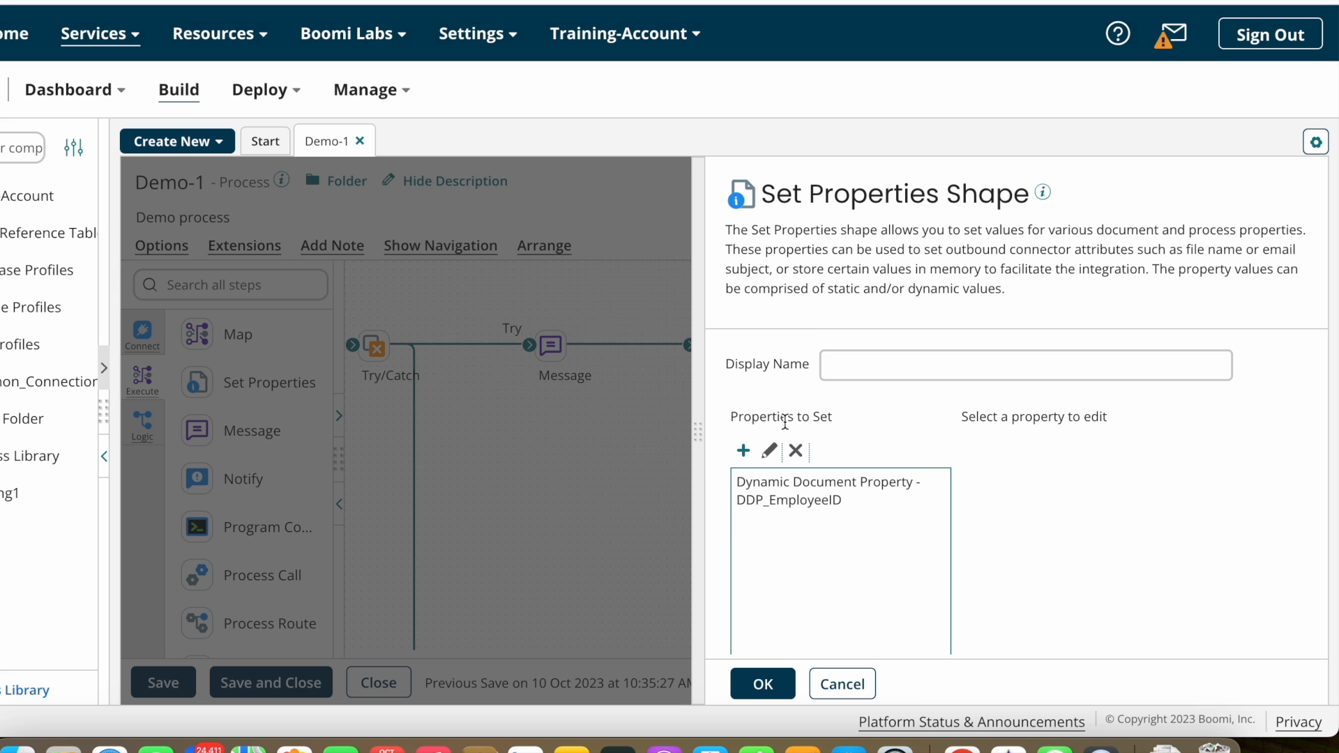
left_click(823, 502)
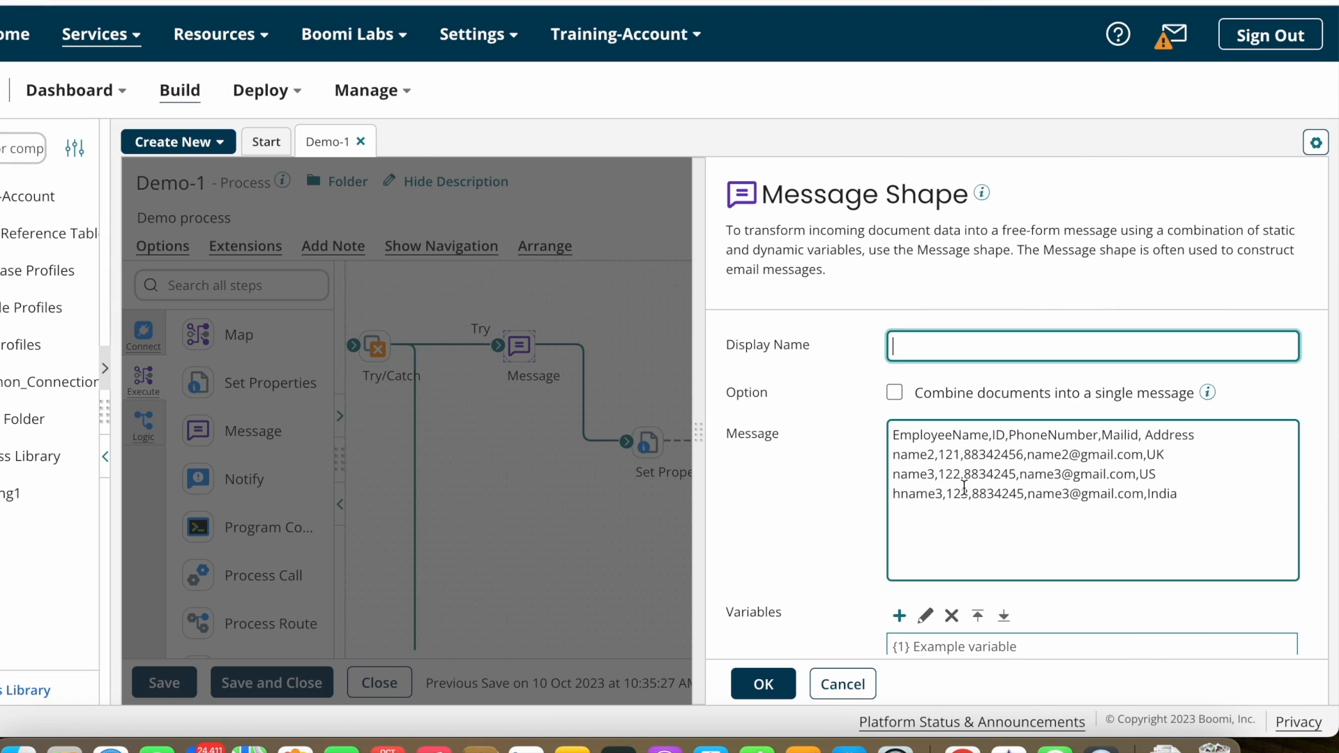
left_click(764, 684)
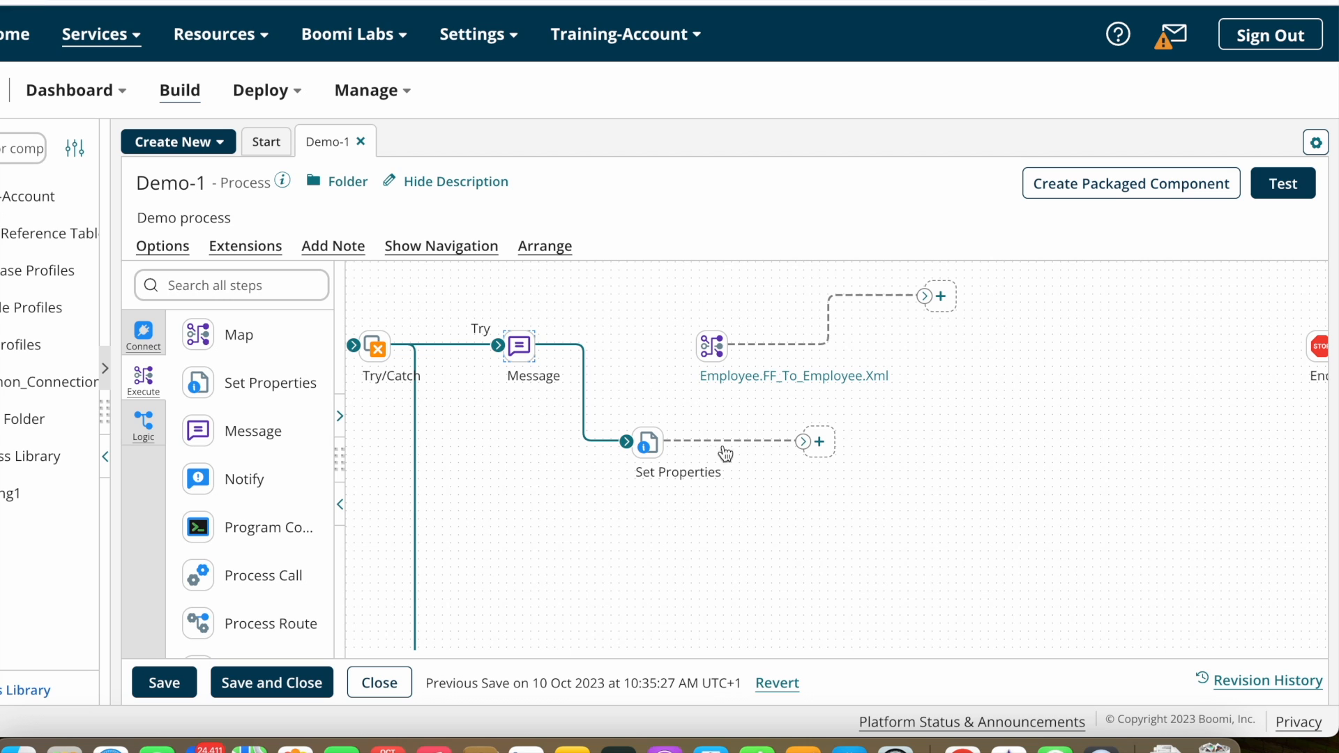
Step: Connect Set Properties to the Employee.FF_To_Employee.Xml map and shift the map and its output connector right
left_click_drag(803, 441, 708, 357)
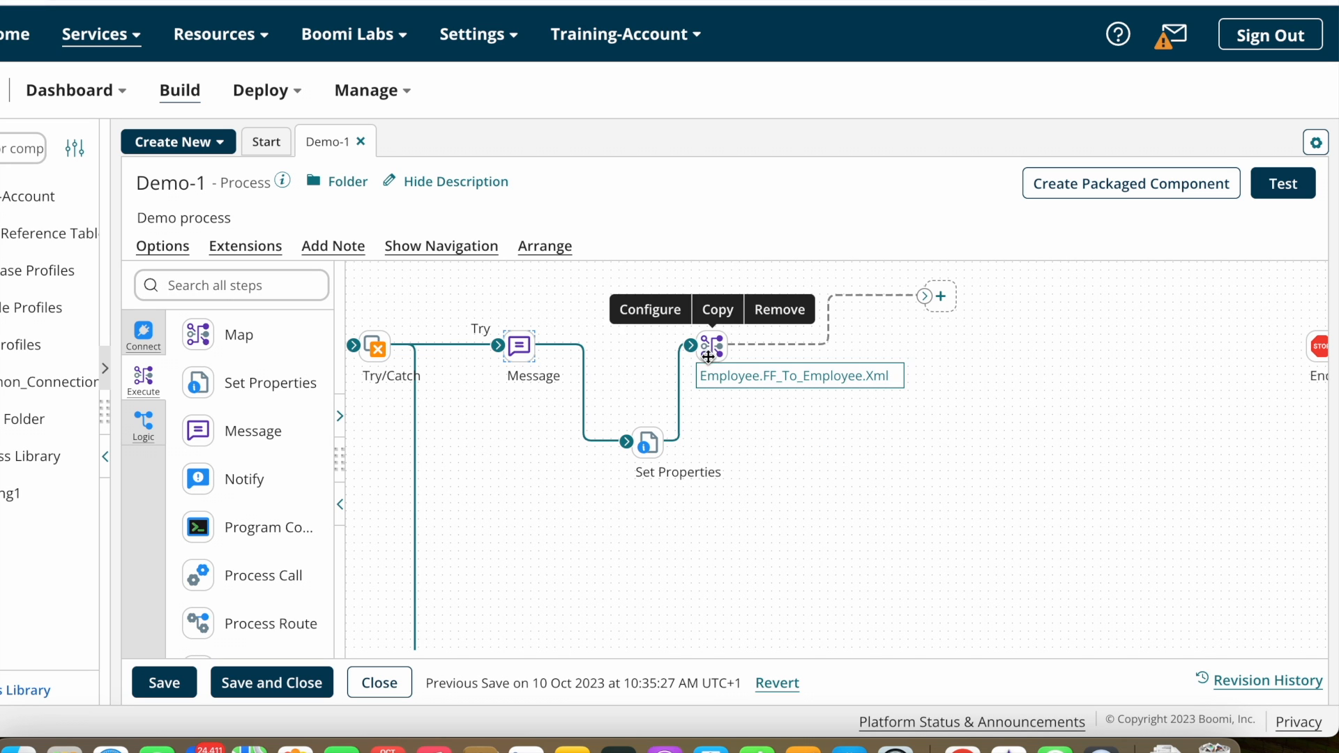
left_click(648, 443)
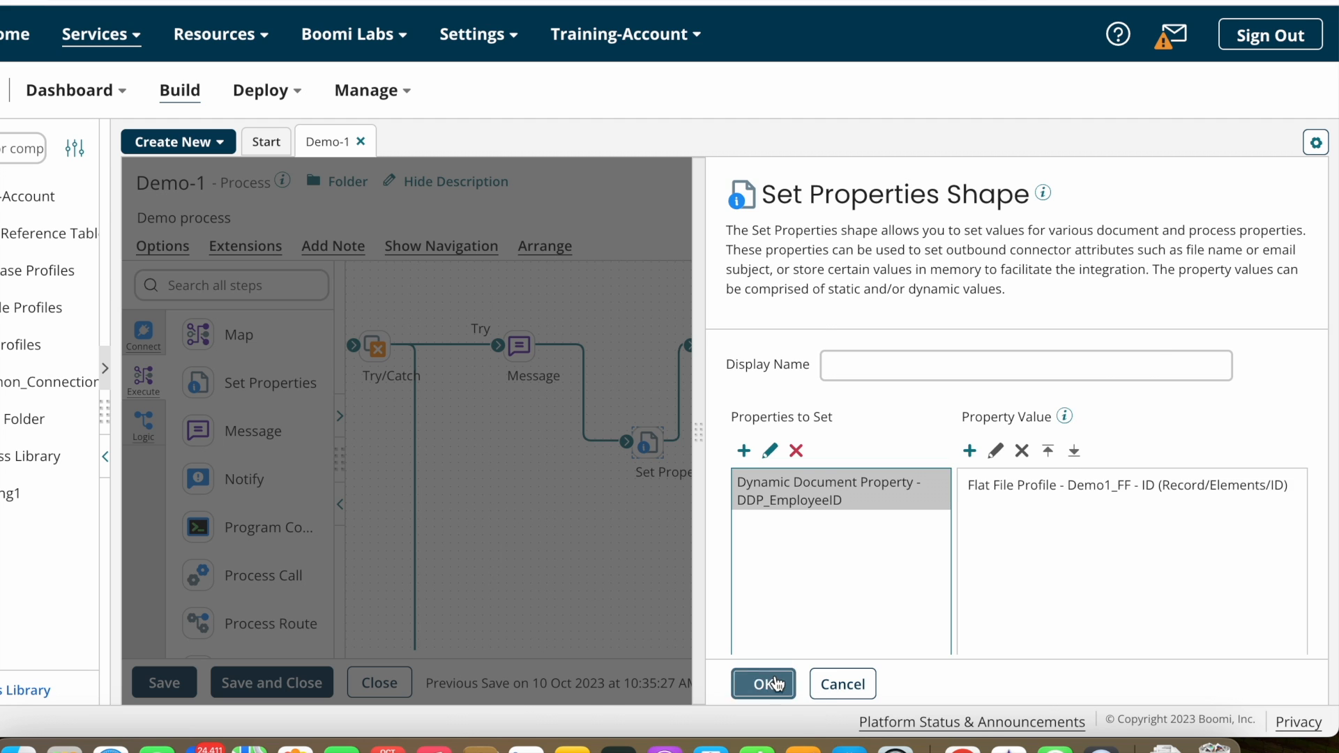
left_click(777, 684)
left_click_drag(711, 339, 760, 355)
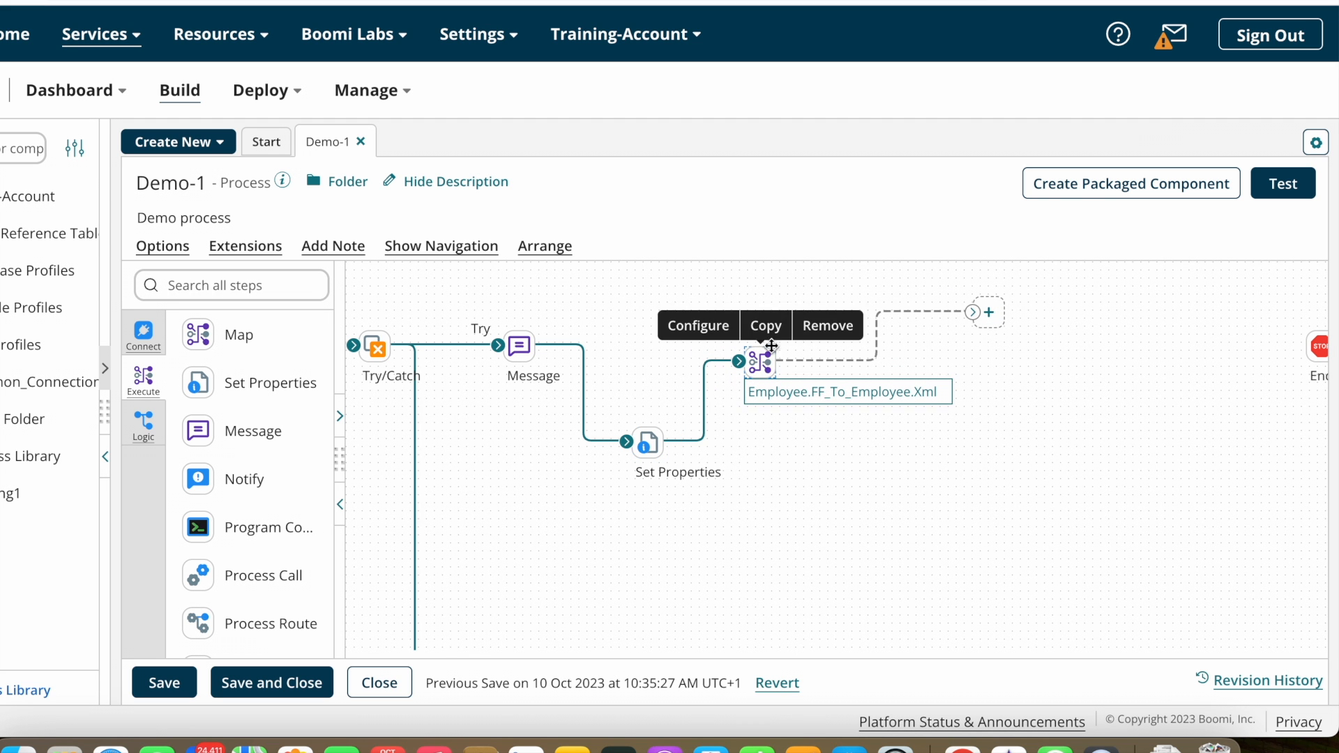
left_click_drag(973, 312, 1022, 352)
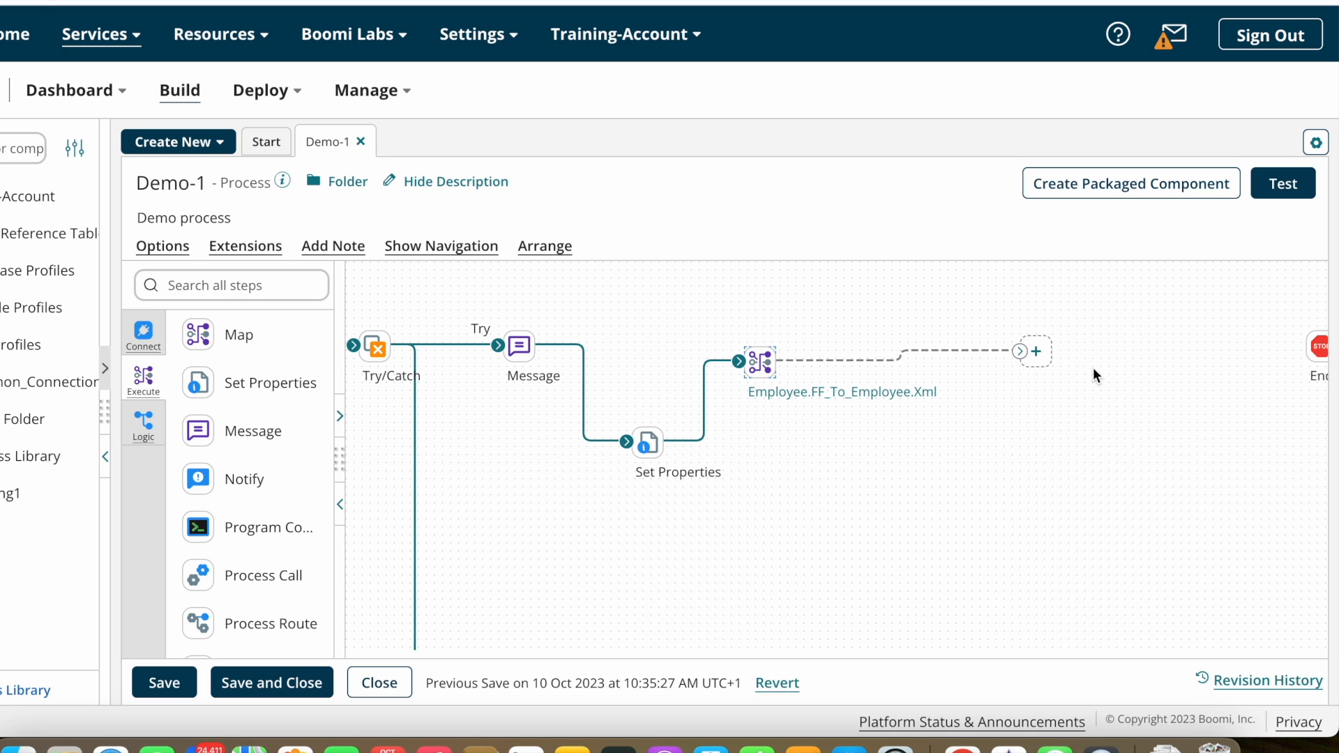
Step: Place a Message step at the map's open output and start its {1} message text
left_click_drag(237, 431, 986, 366)
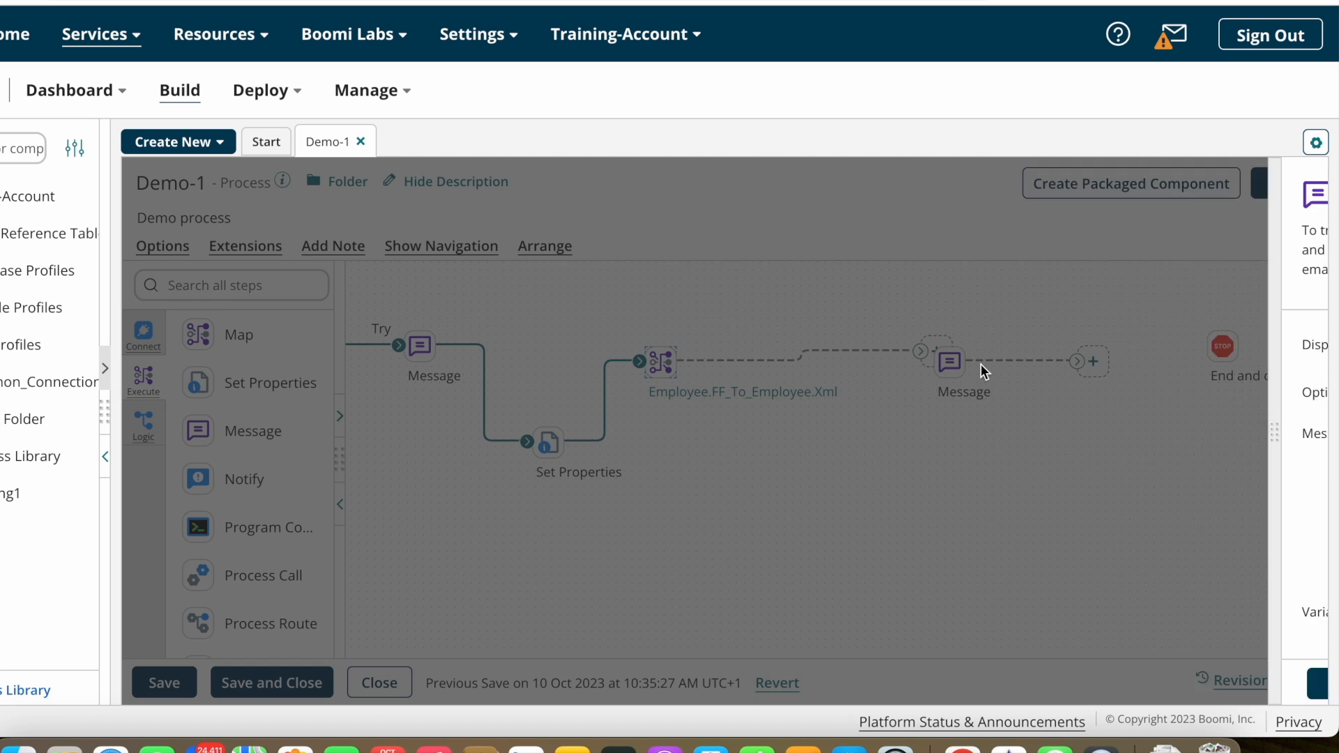
left_click(1015, 444)
type("{1")
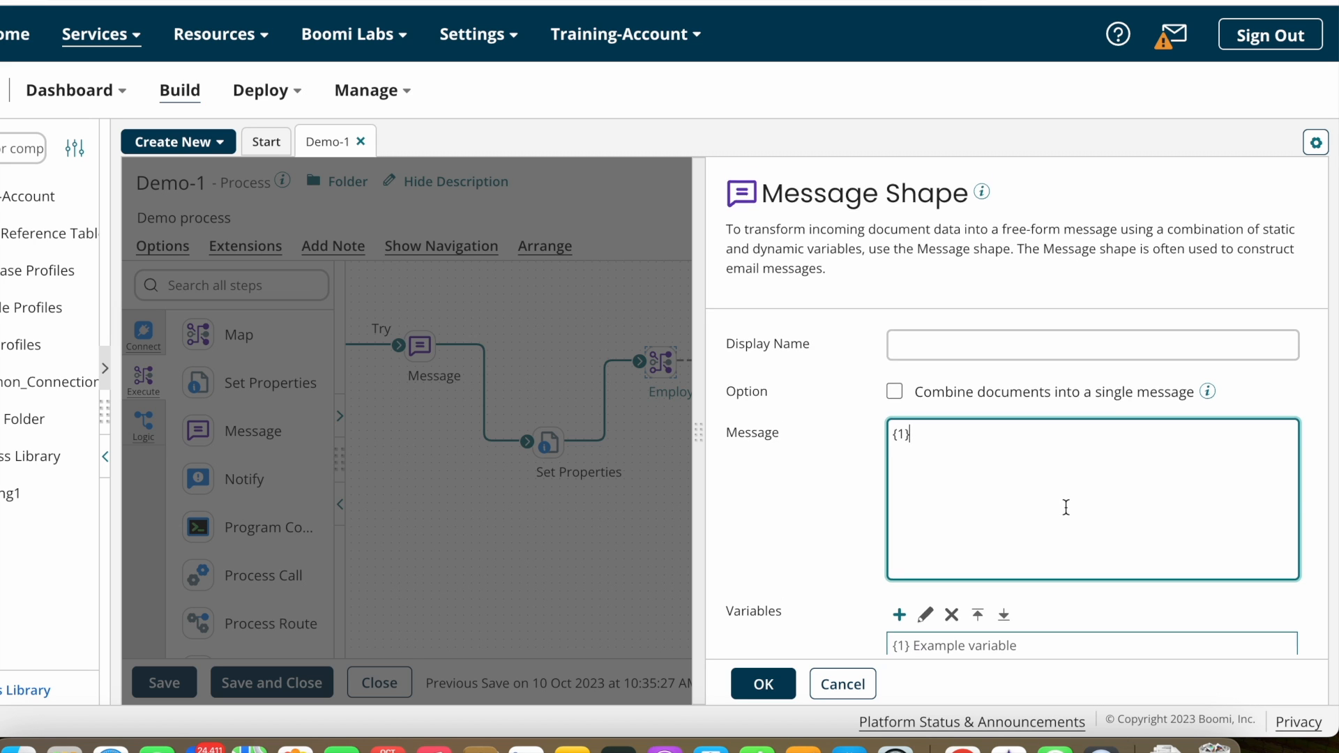
scroll(1064, 505, "down", 2)
Step: Add a message variable of Dynamic Document Property DDP_EmployeeID and confirm the Message settings
left_click(899, 533)
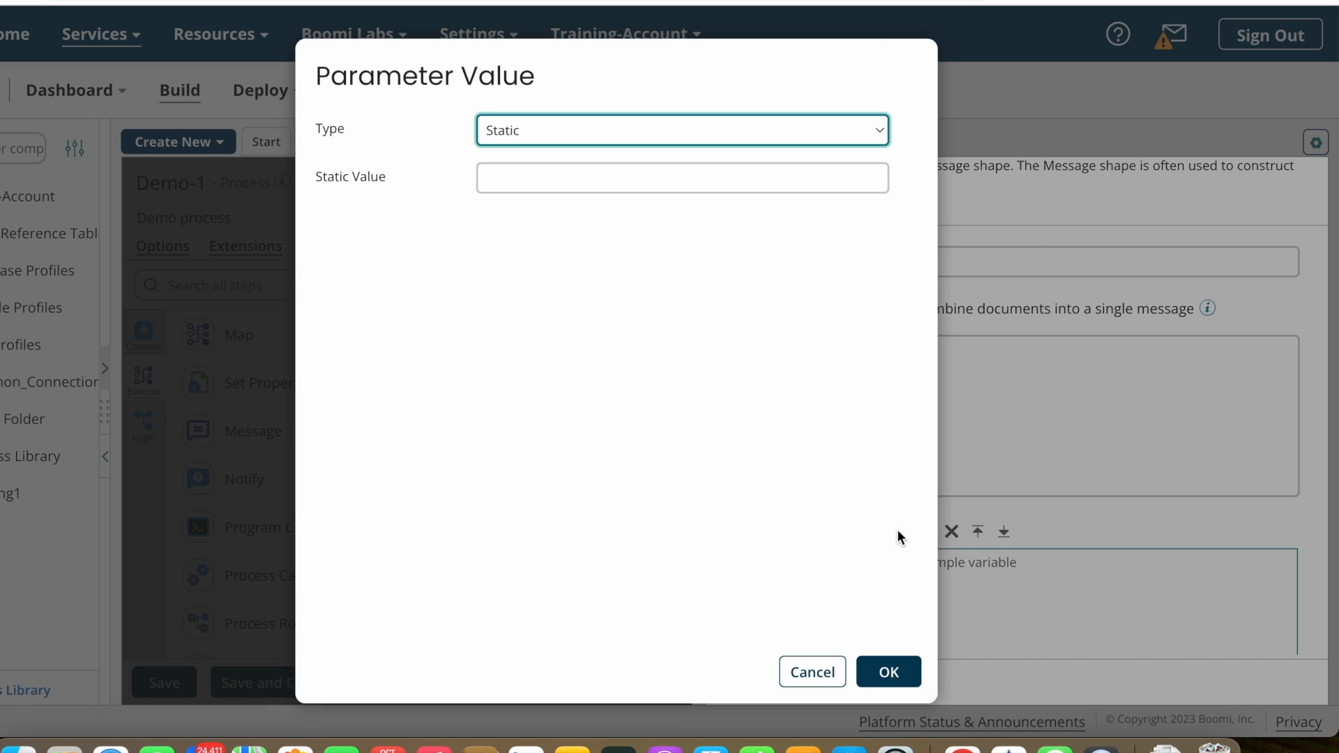
left_click(694, 126)
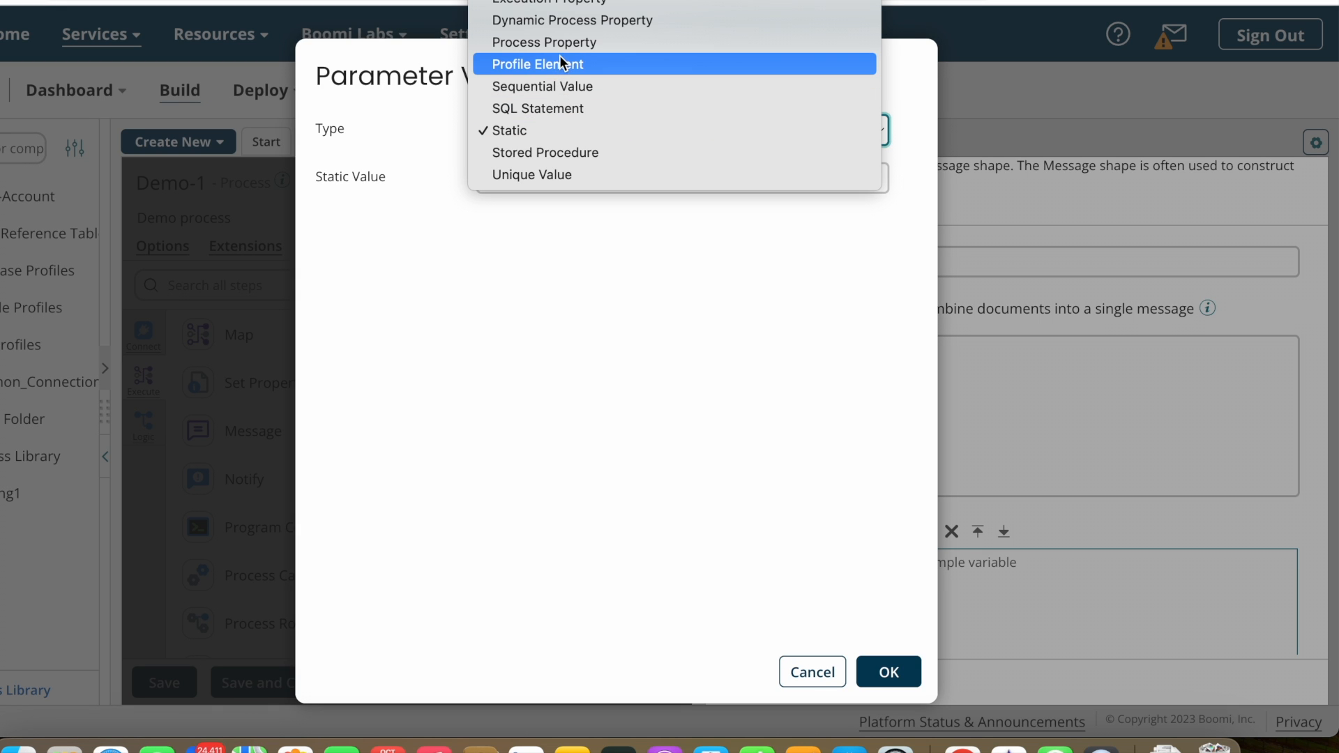
left_click(544, 20)
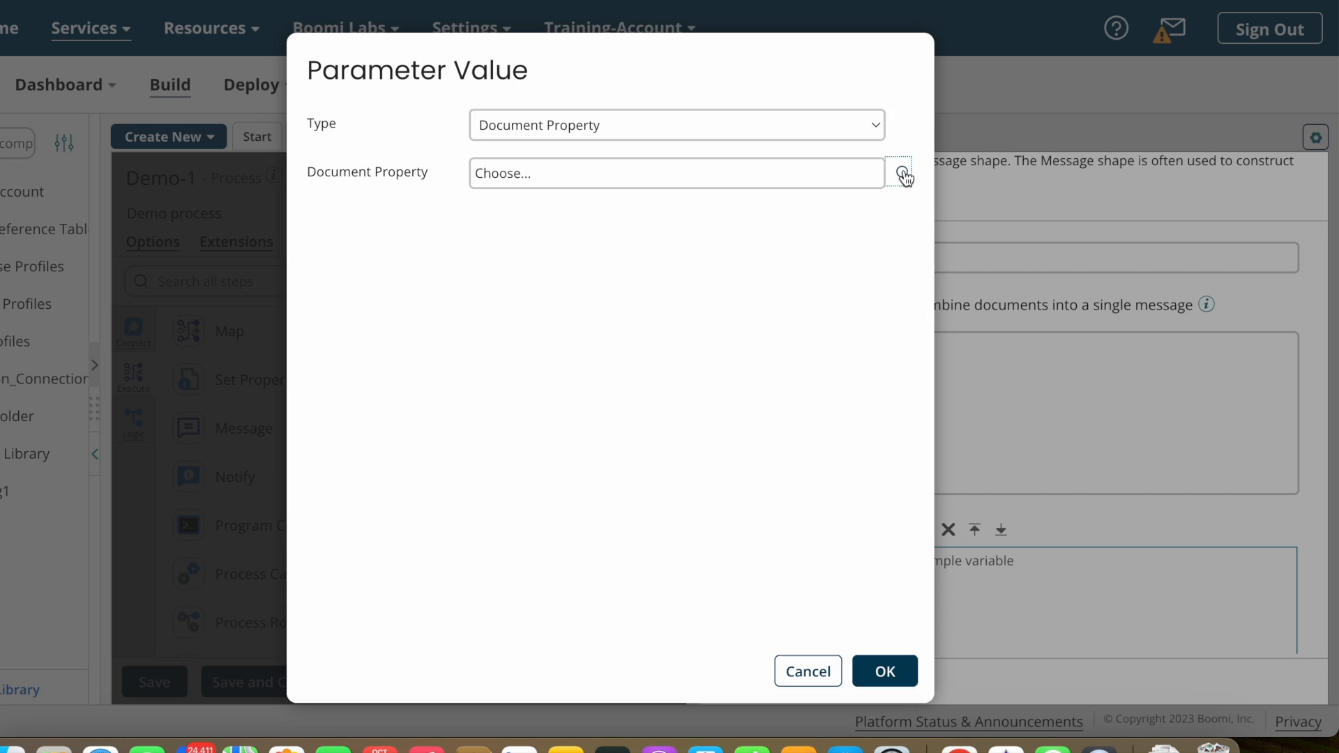
left_click(903, 175)
left_click(726, 182)
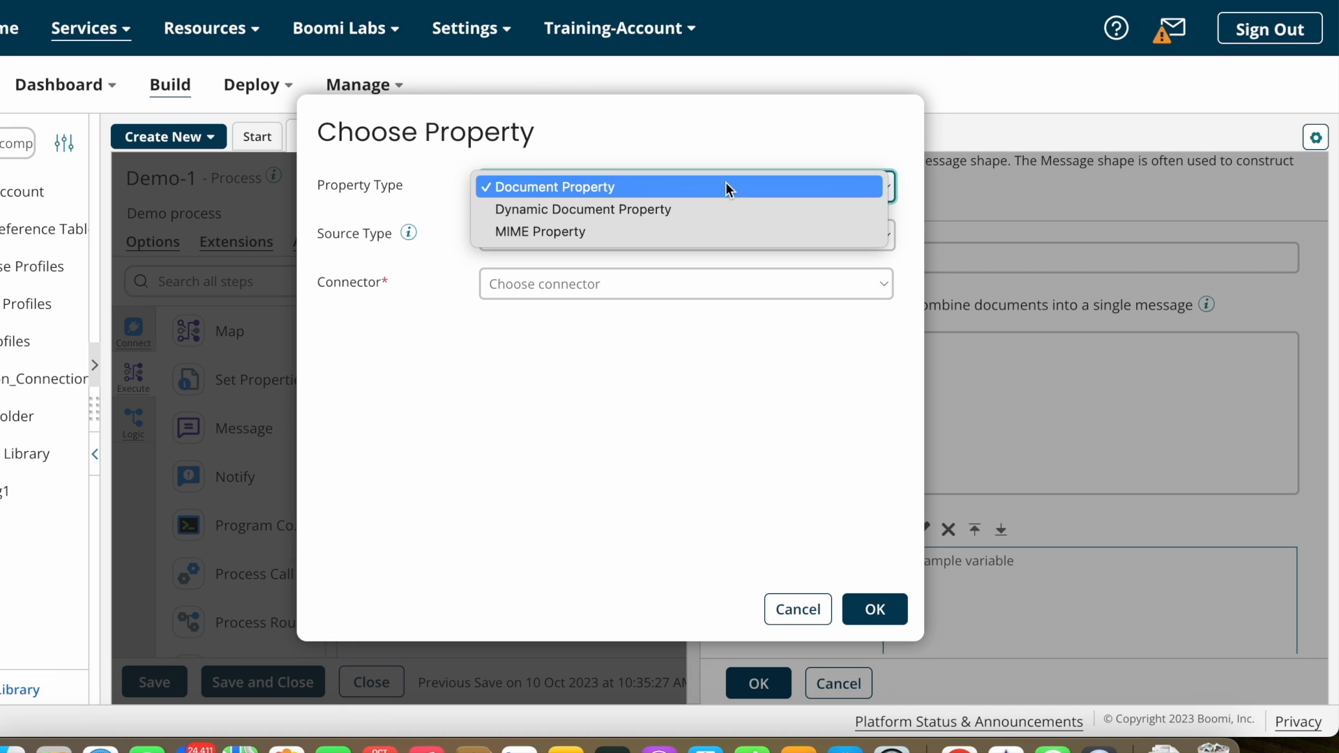
left_click(636, 212)
left_click(546, 235)
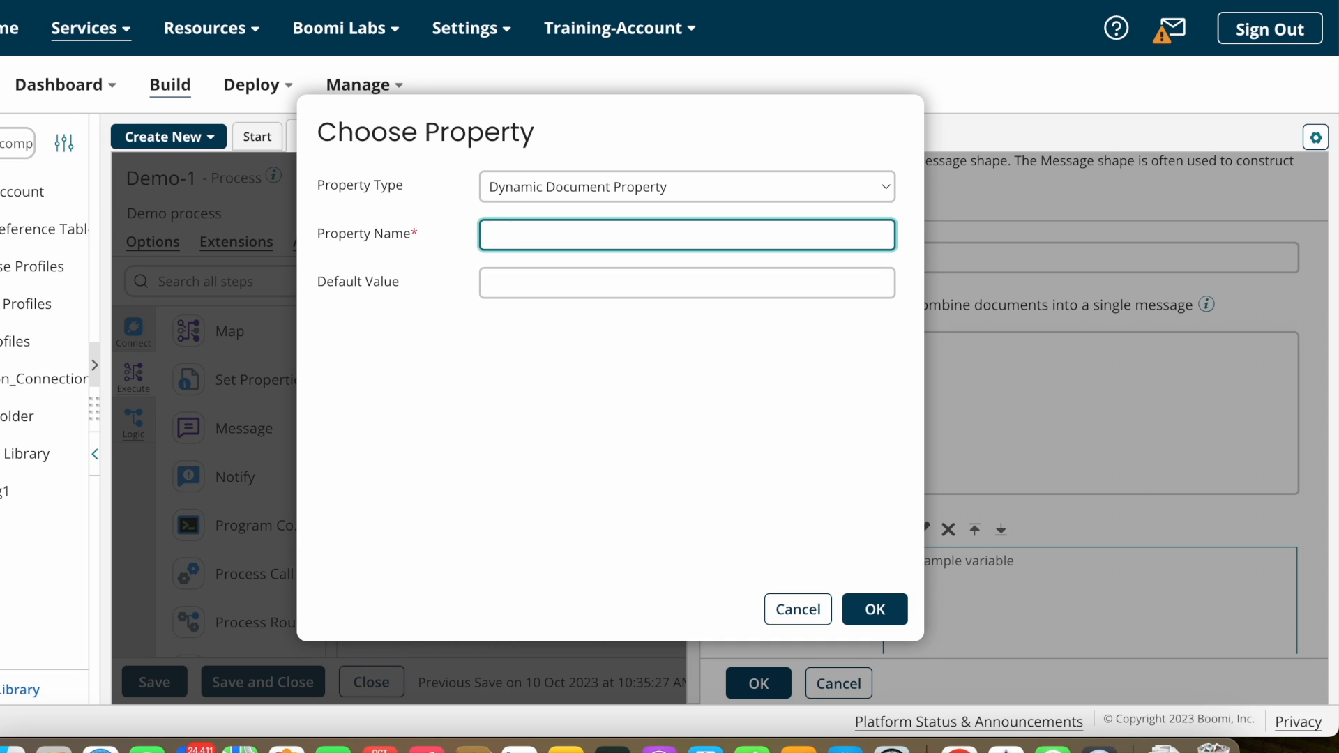
key("BackSpace")
type("DDP_EmployeeID")
left_click(889, 613)
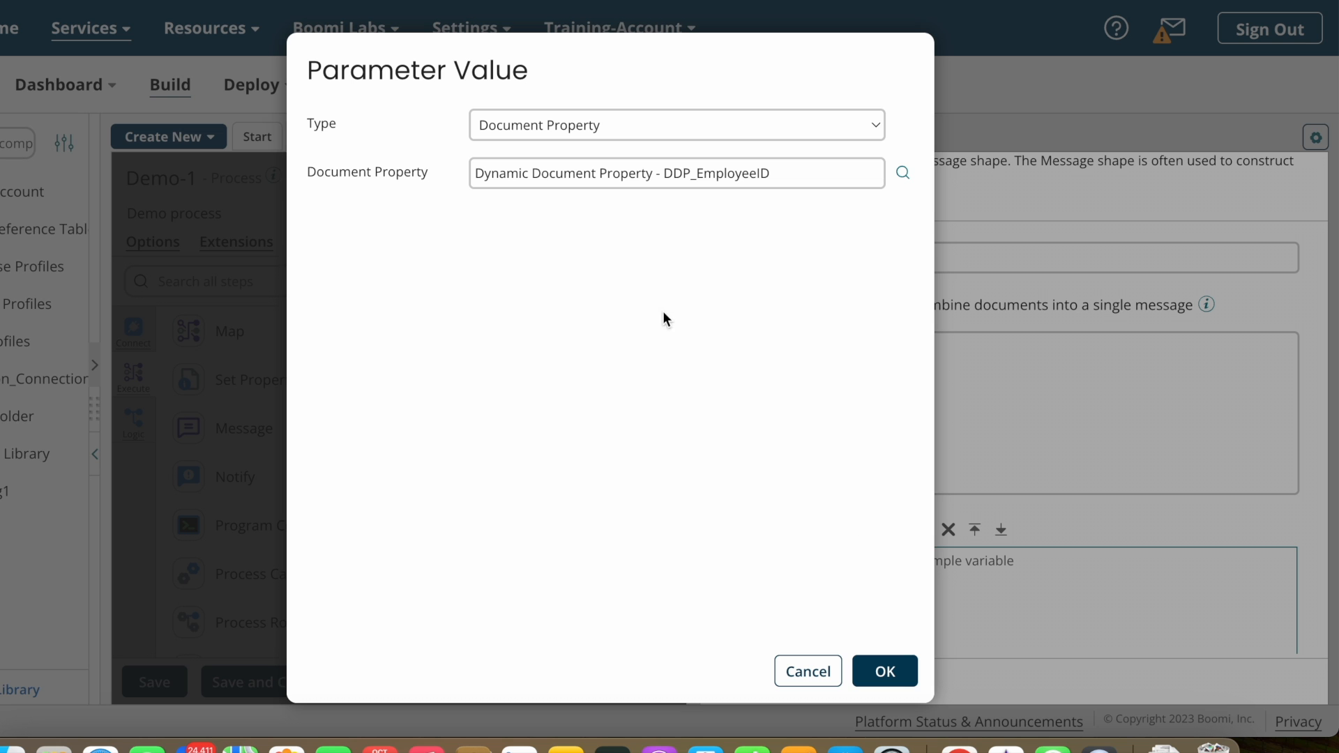
left_click(885, 671)
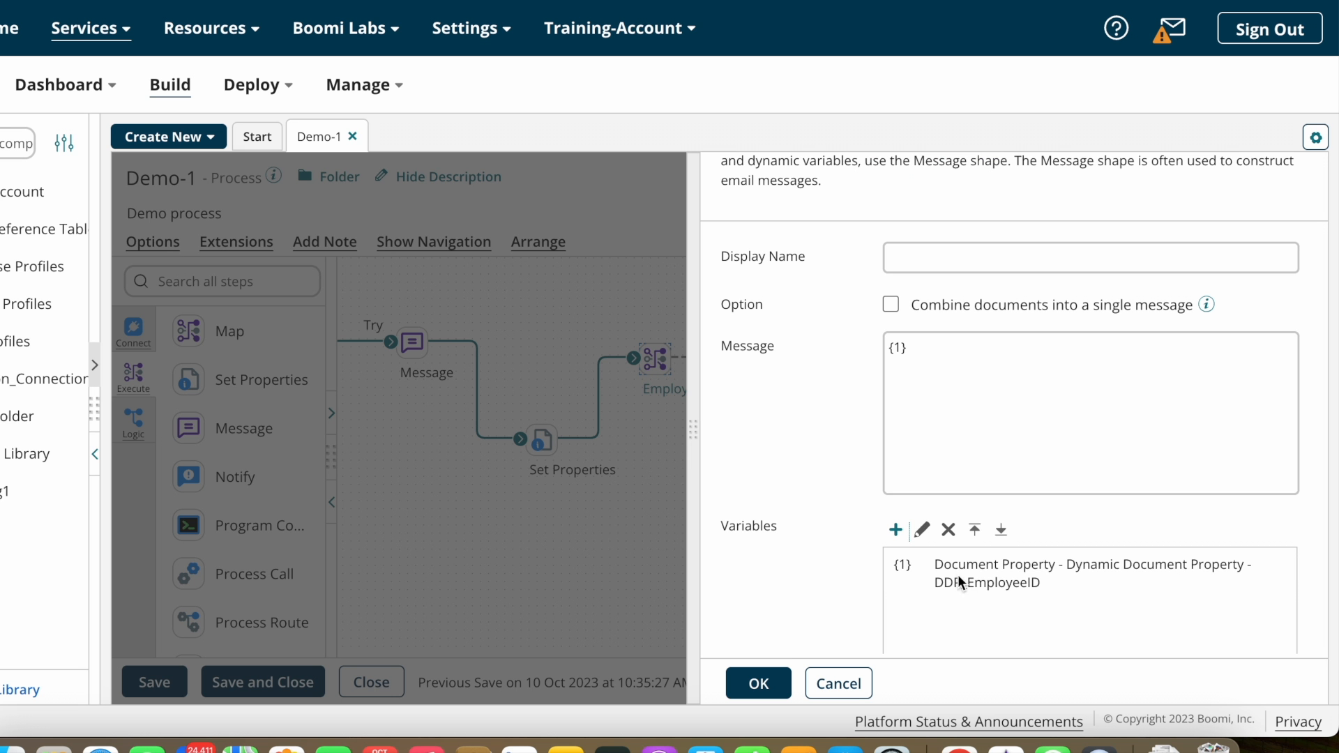
left_click(760, 684)
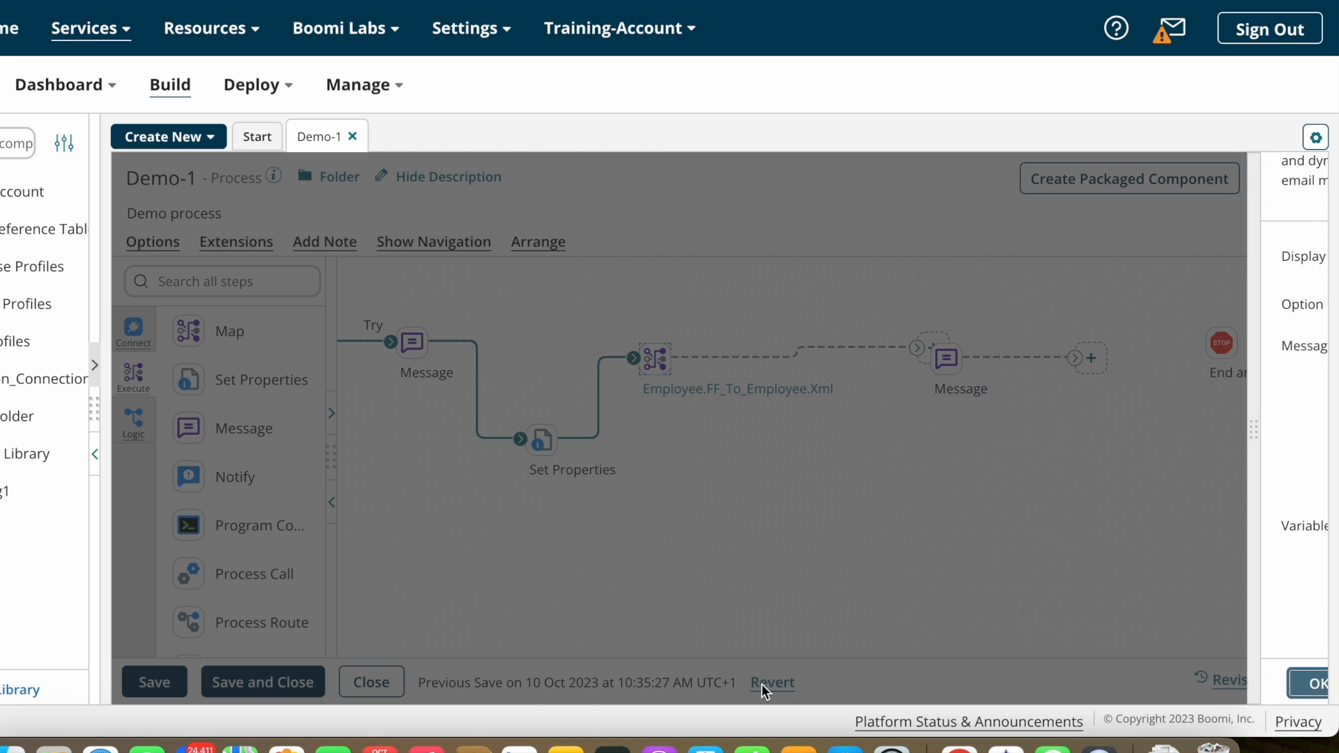
Step: Connect the map to the Message step and the Message step to End and continue
left_click_drag(915, 349, 925, 358)
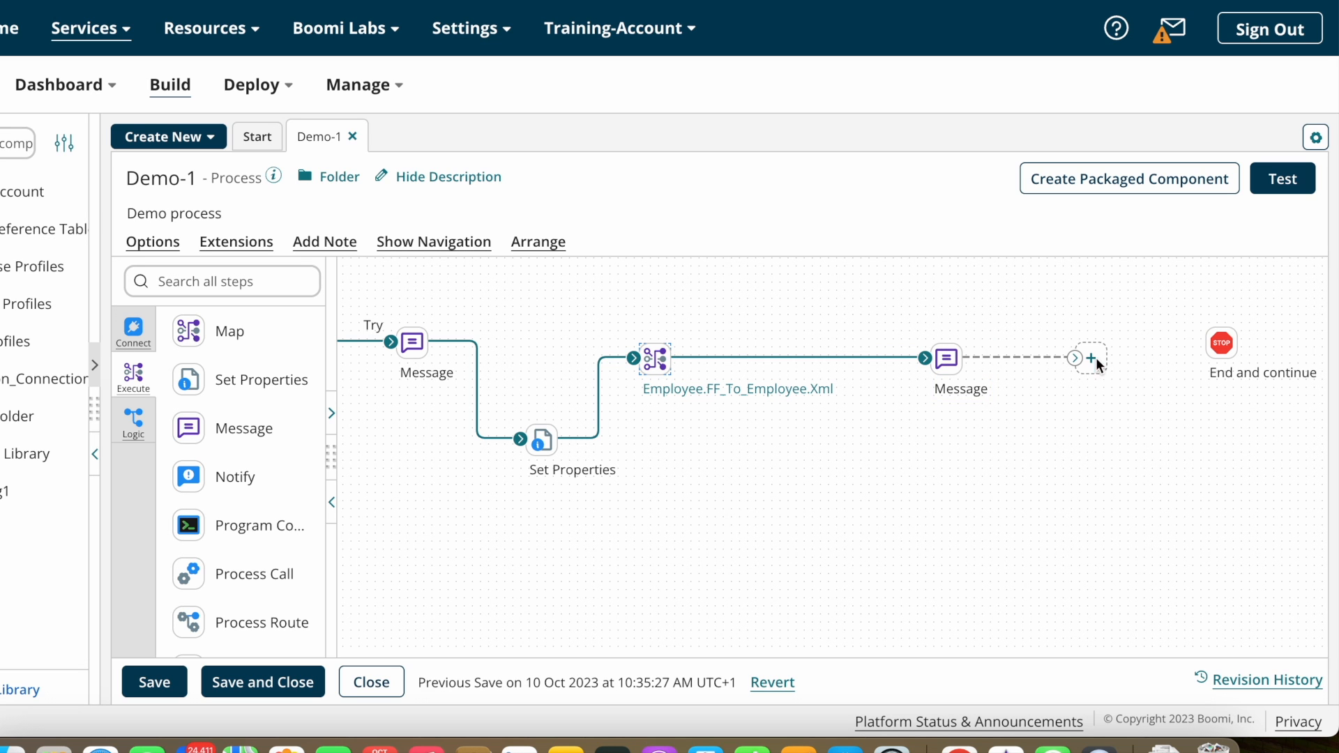
left_click_drag(1203, 343, 1219, 343)
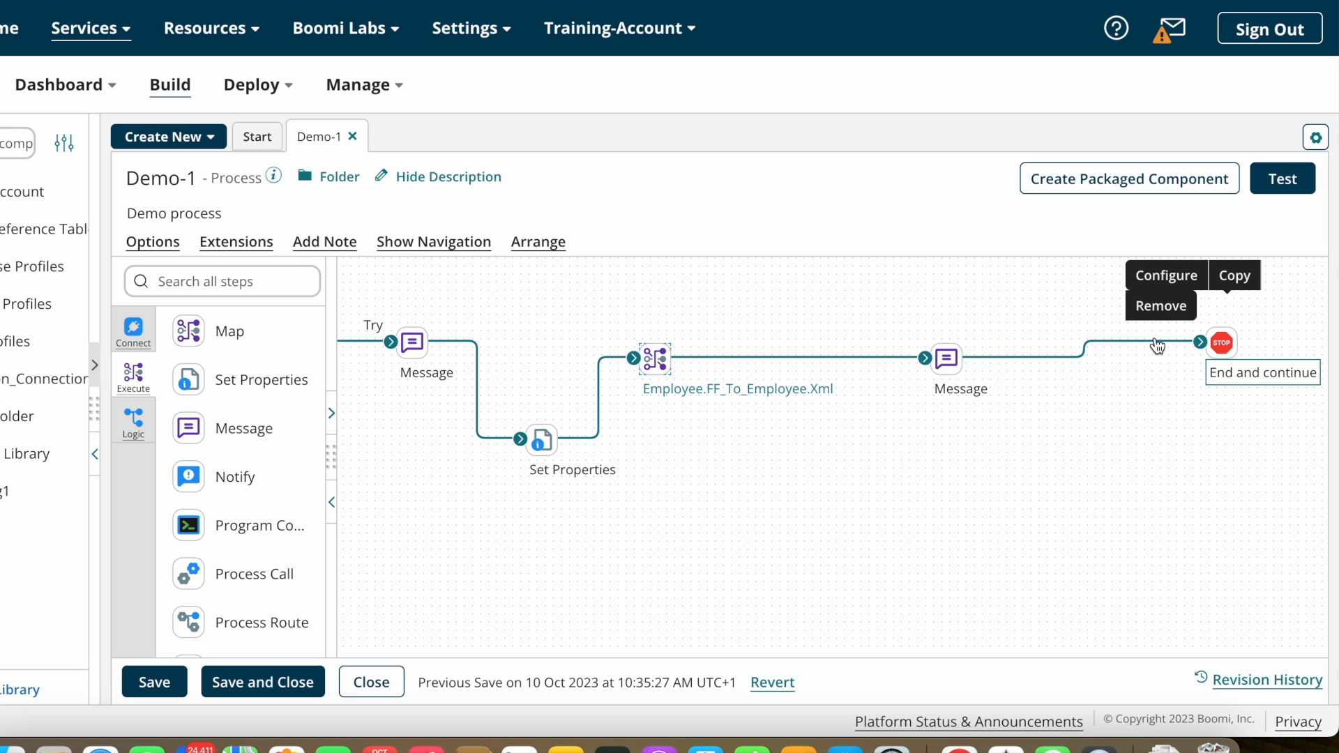
double_click(953, 370)
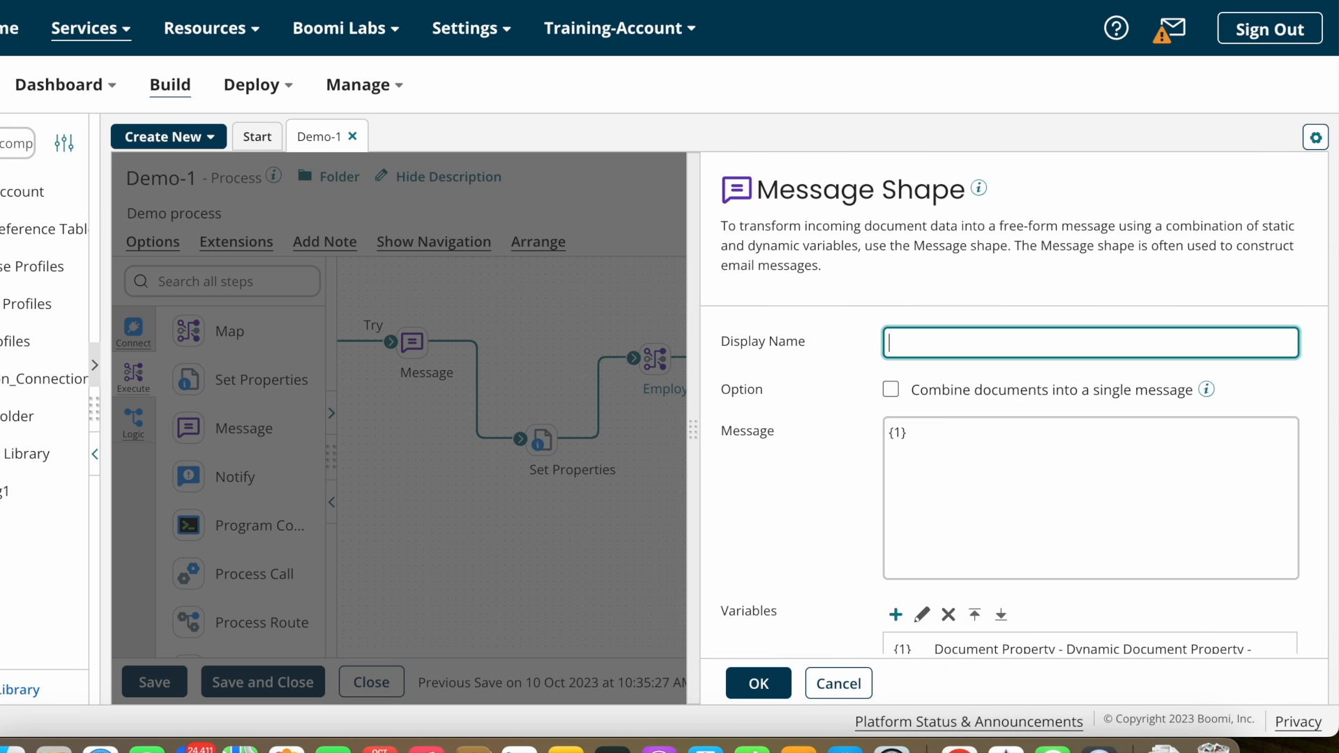
left_click(759, 683)
Step: Move Set Properties up onto the main line and review its DDP_EmployeeID value
left_click(573, 471)
left_click_drag(544, 438, 528, 357)
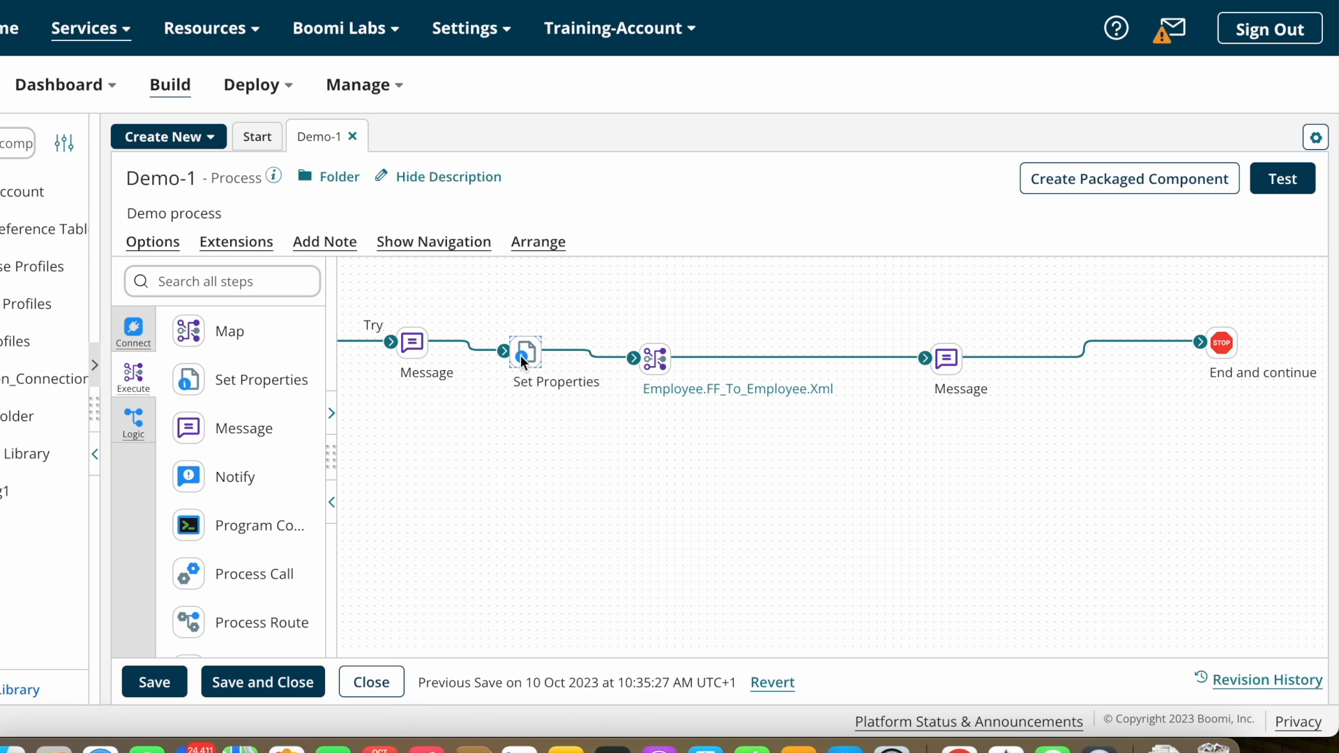
double_click(524, 360)
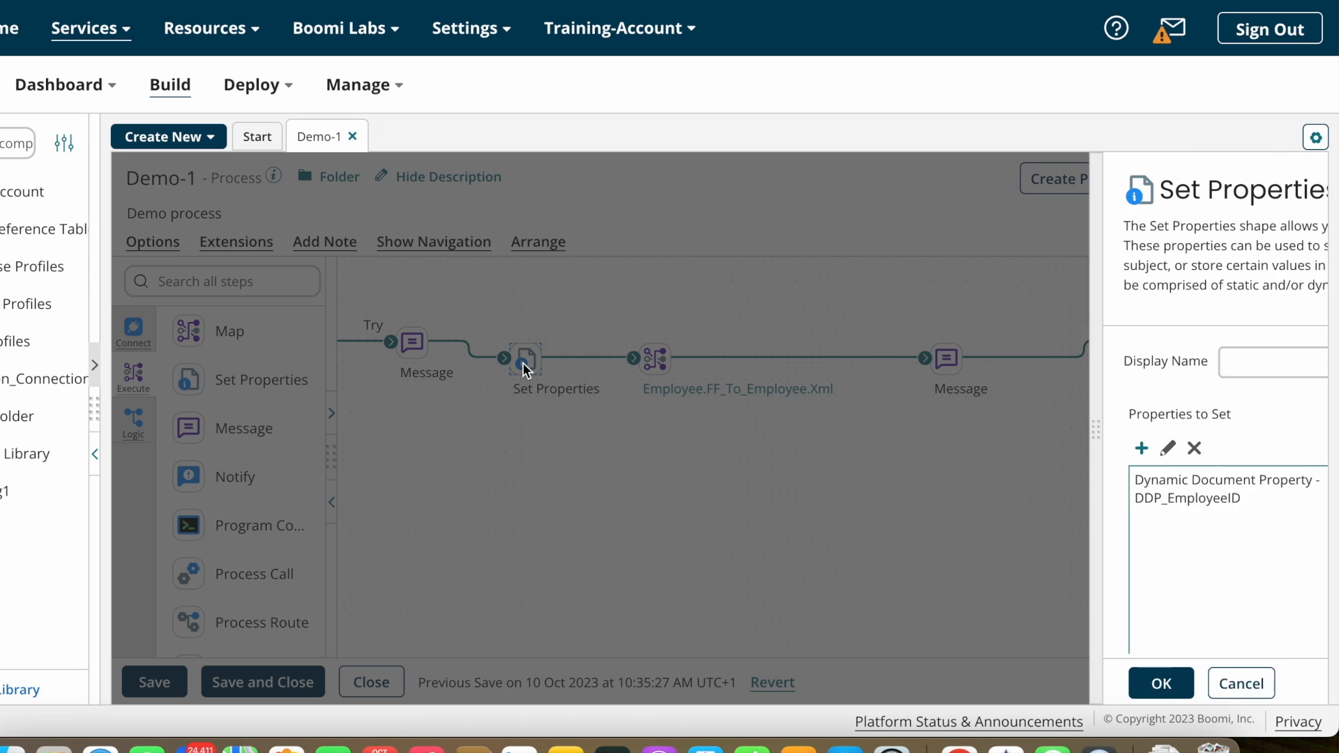
left_click(864, 487)
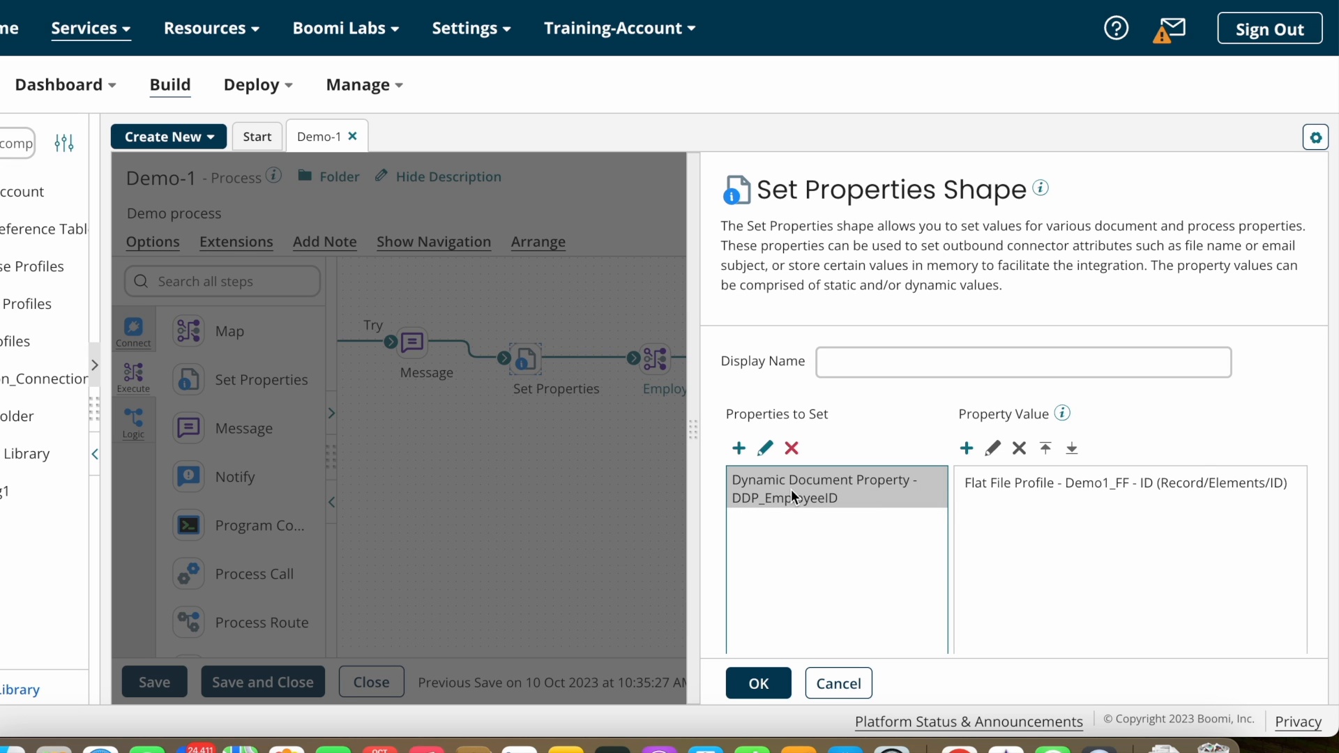
left_click(759, 683)
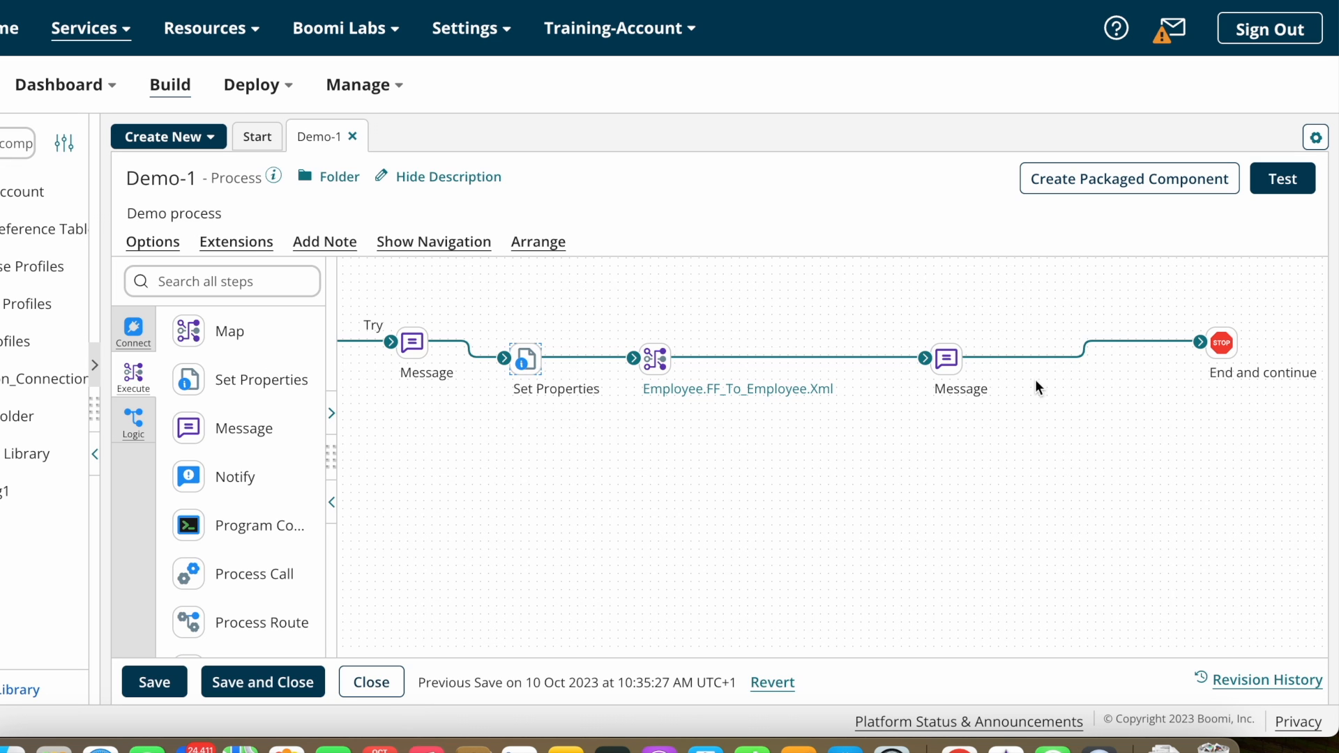
Step: Review the second Message step's text and save the Demo-1 process
double_click(946, 360)
scroll(1028, 592, "down", 2)
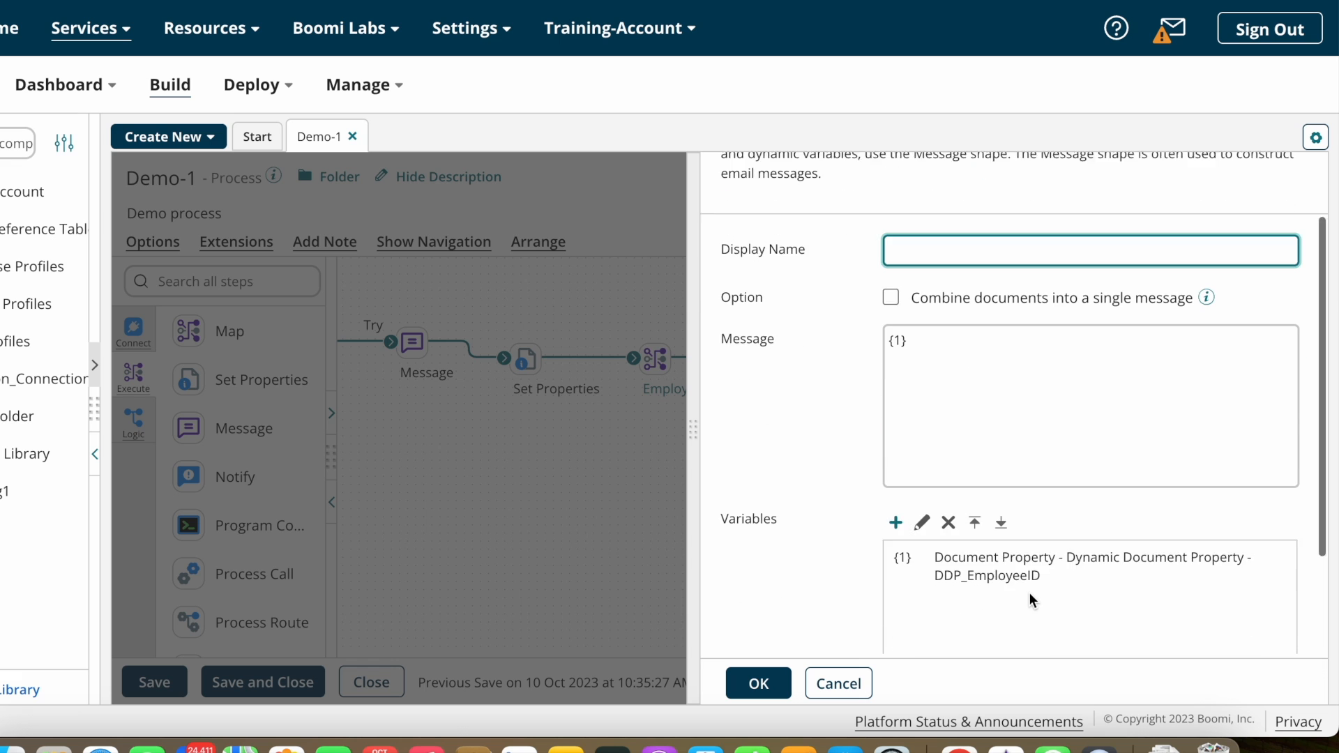
left_click(915, 341)
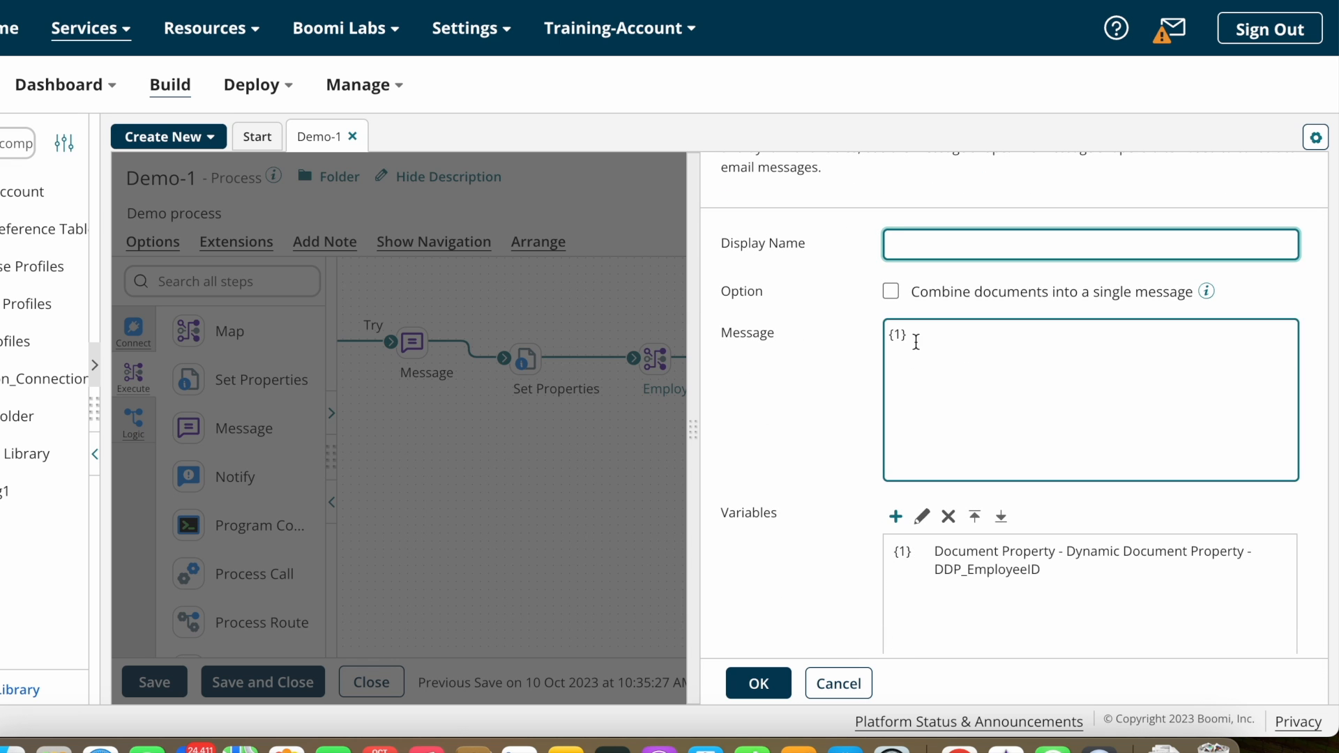
left_click(761, 684)
left_click(173, 689)
Step: Run a test of Demo-1 on Test_Atom and review the Set Properties and Message logs
left_click(1285, 179)
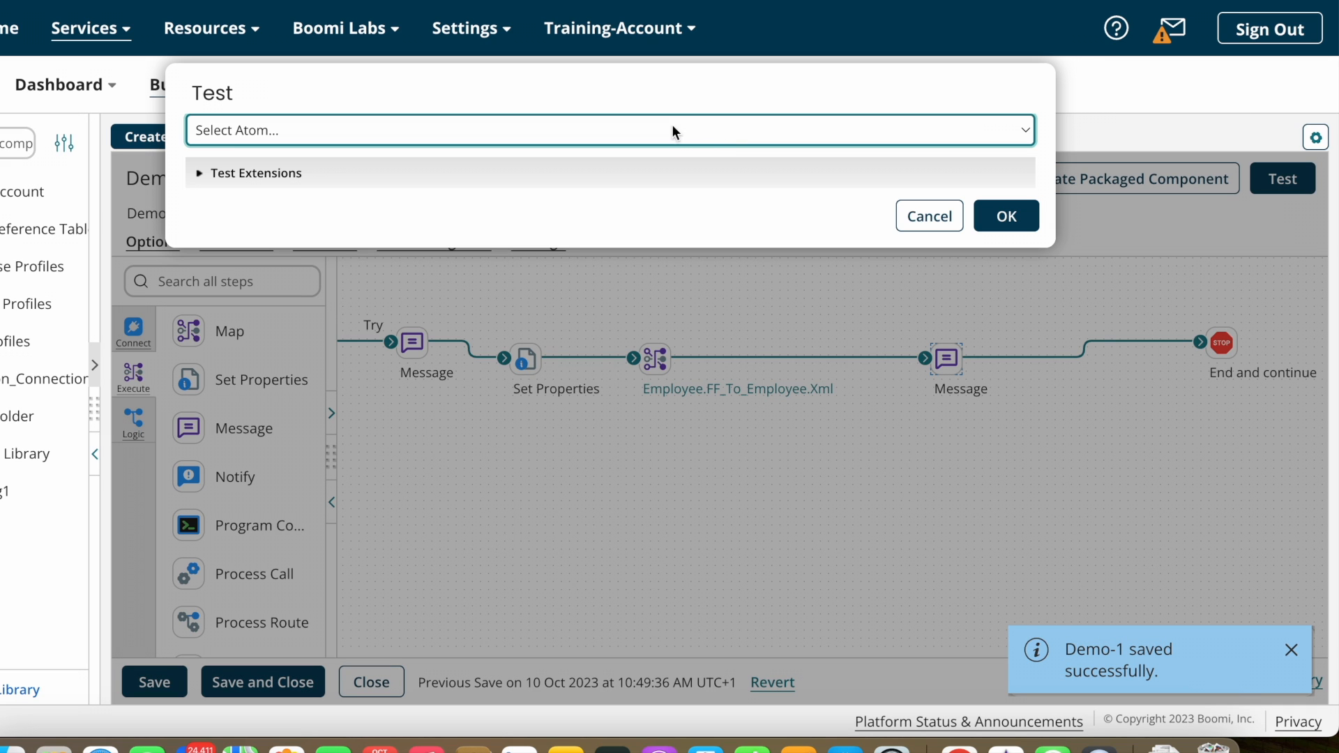
left_click(709, 132)
left_click(304, 257)
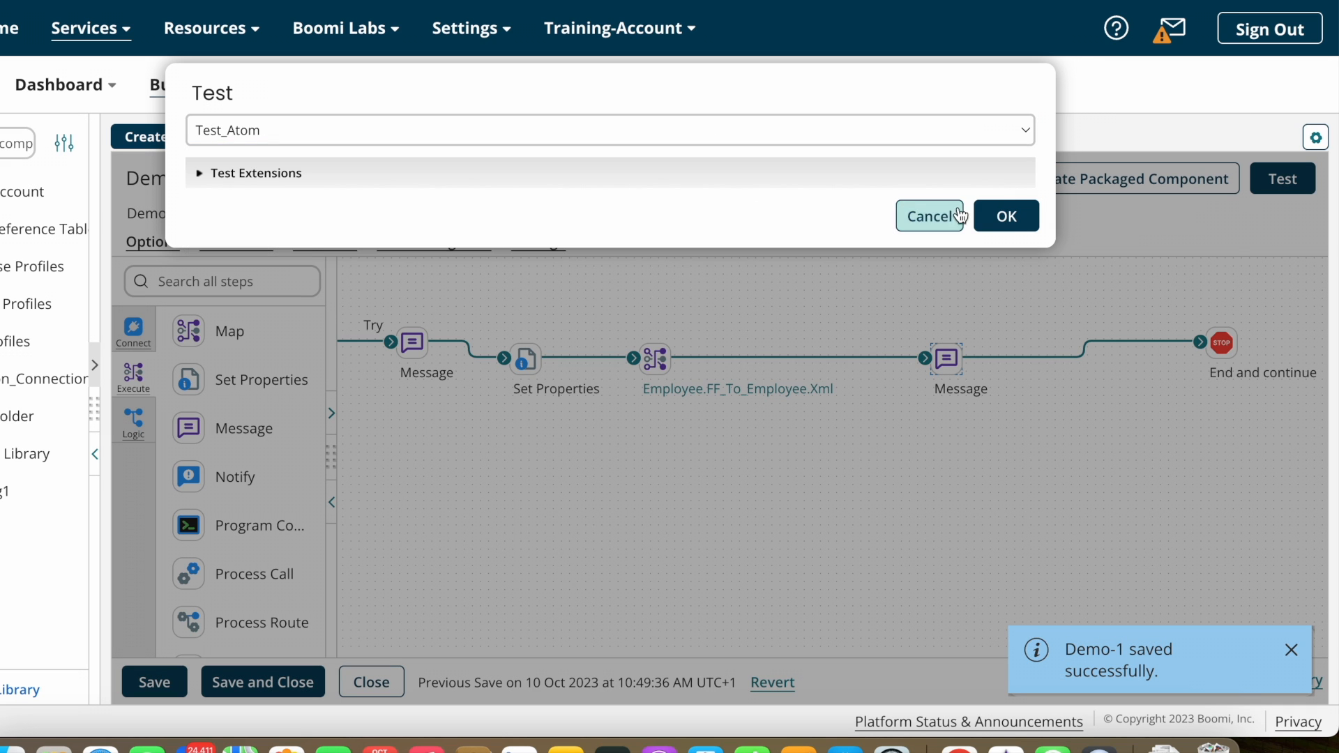
left_click(1008, 217)
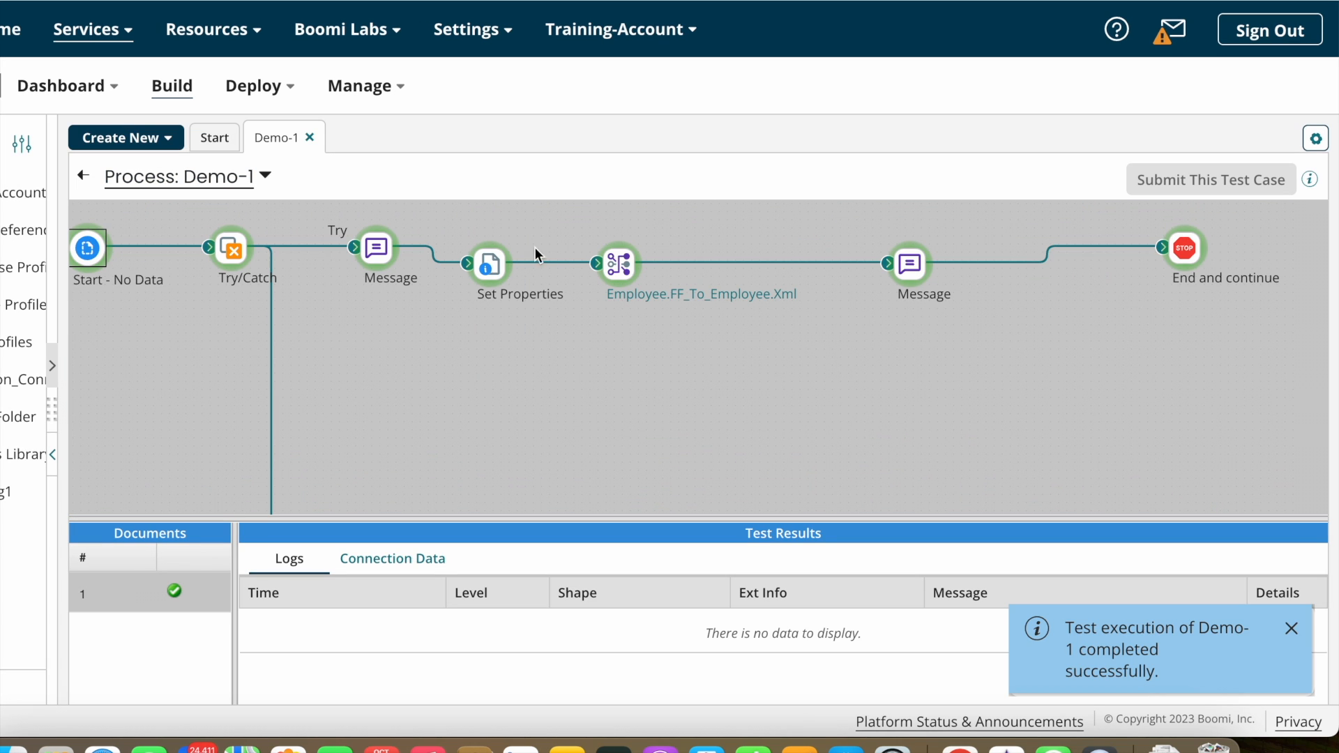
left_click(491, 265)
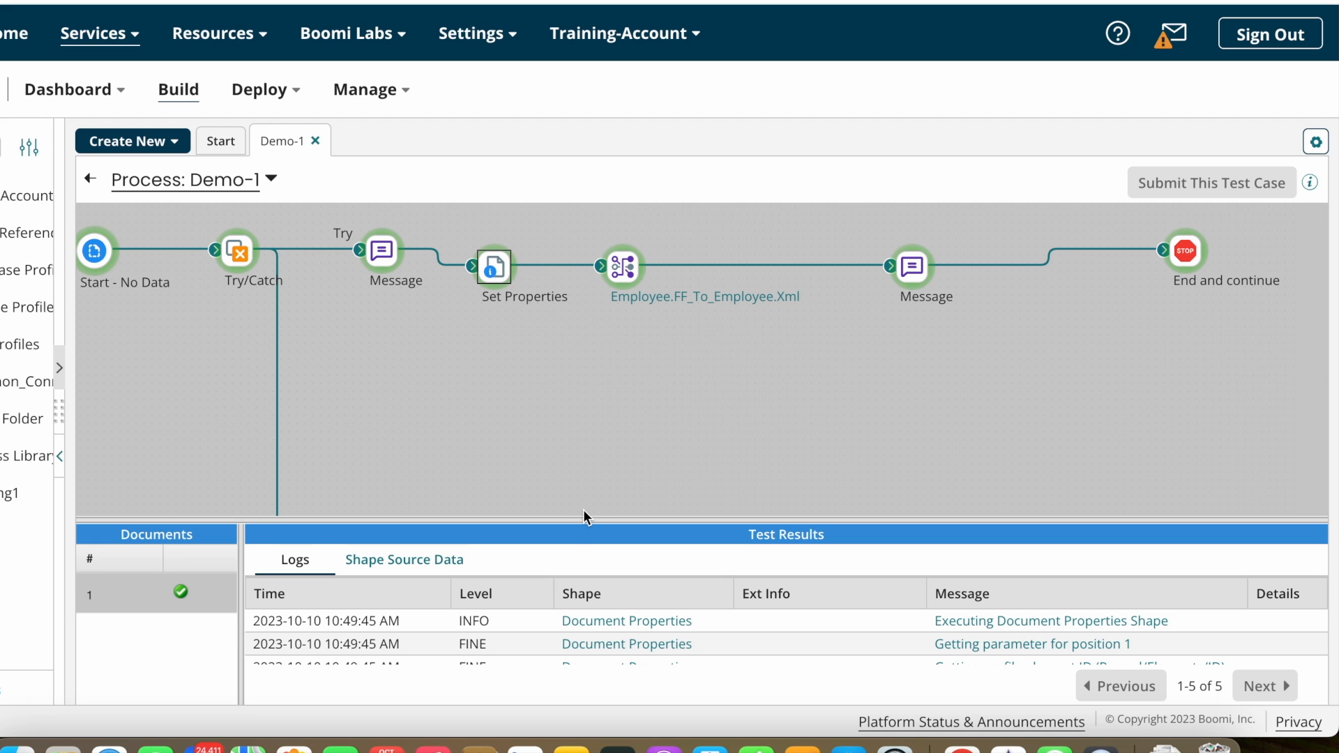
left_click_drag(575, 517, 610, 368)
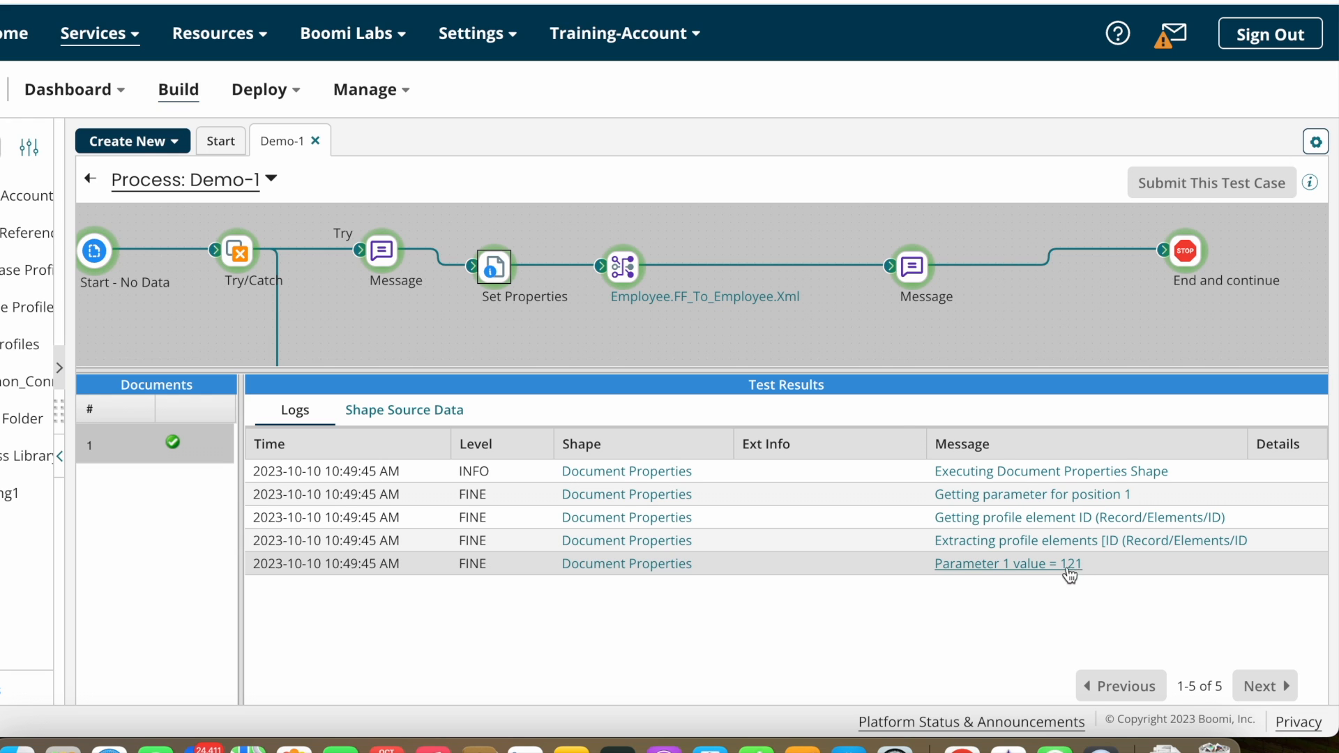
left_click(912, 266)
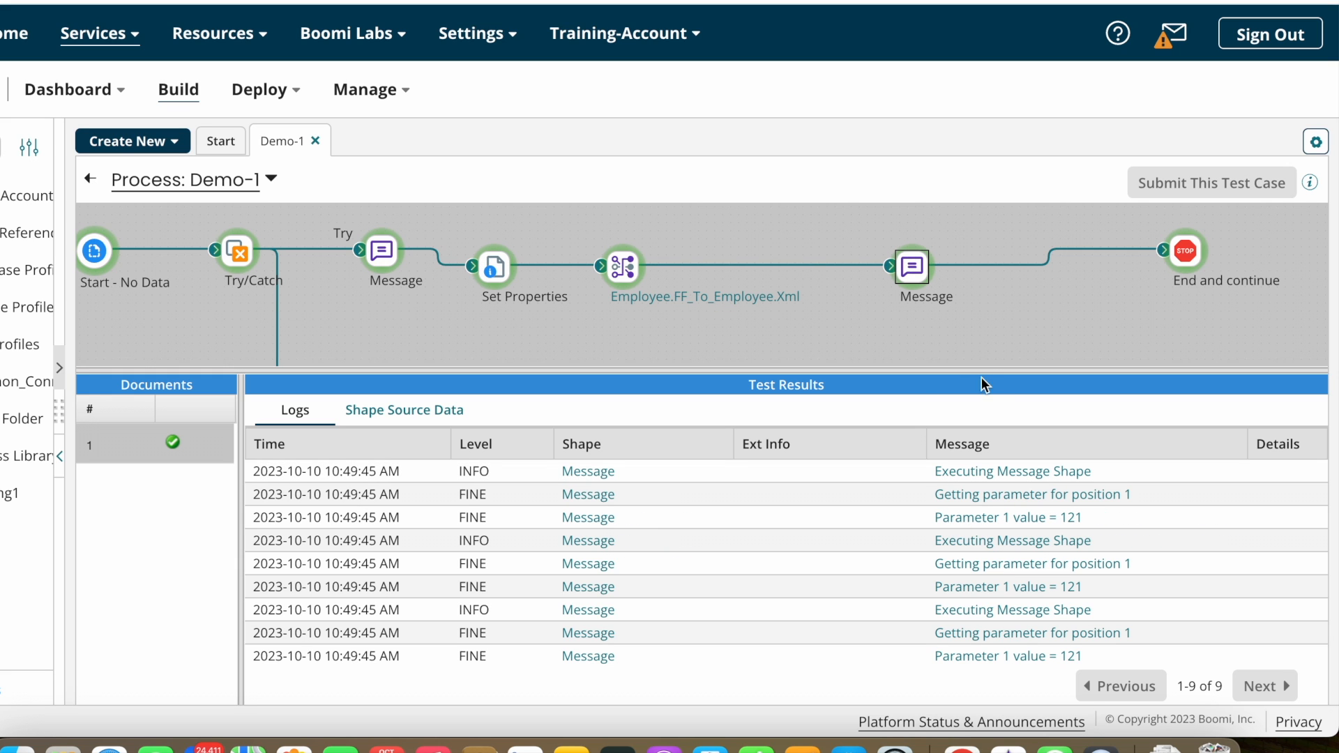
left_click_drag(982, 377, 1063, 307)
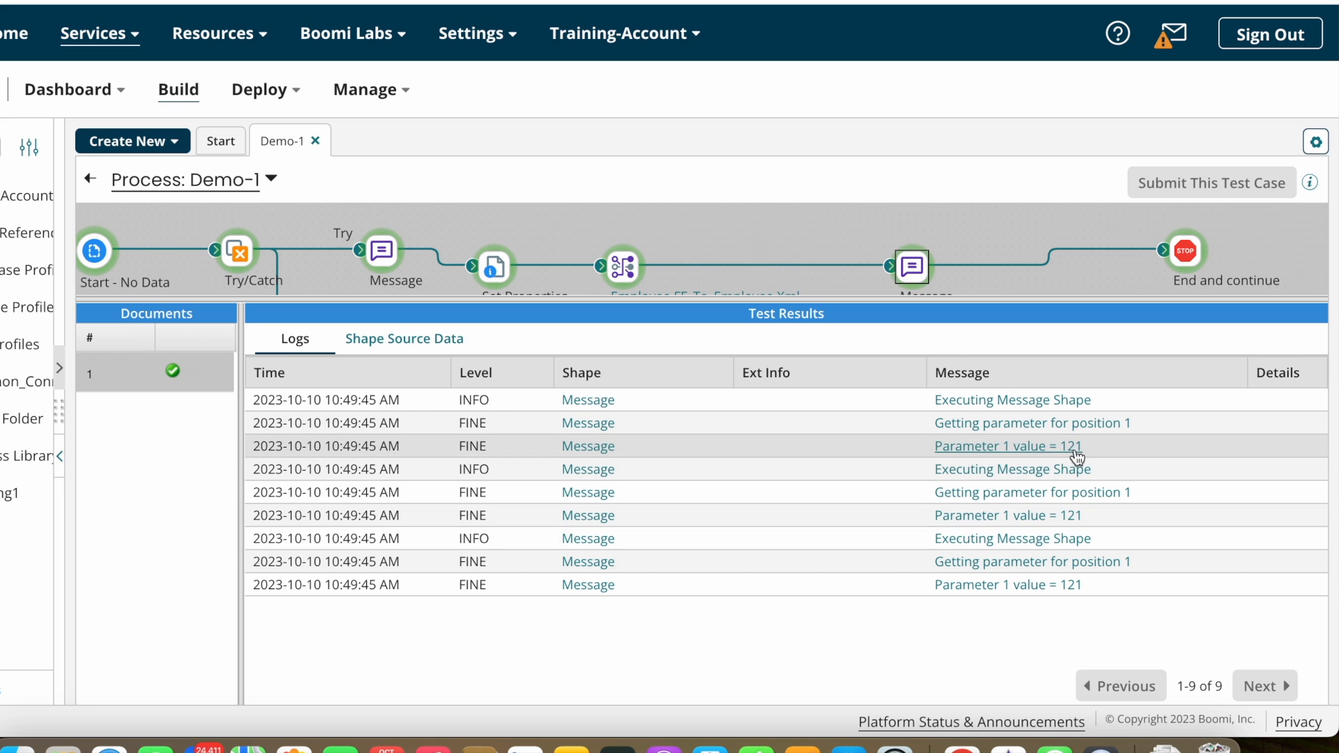
Step: Open the first source document that reached the End and continue step
left_click(1191, 258)
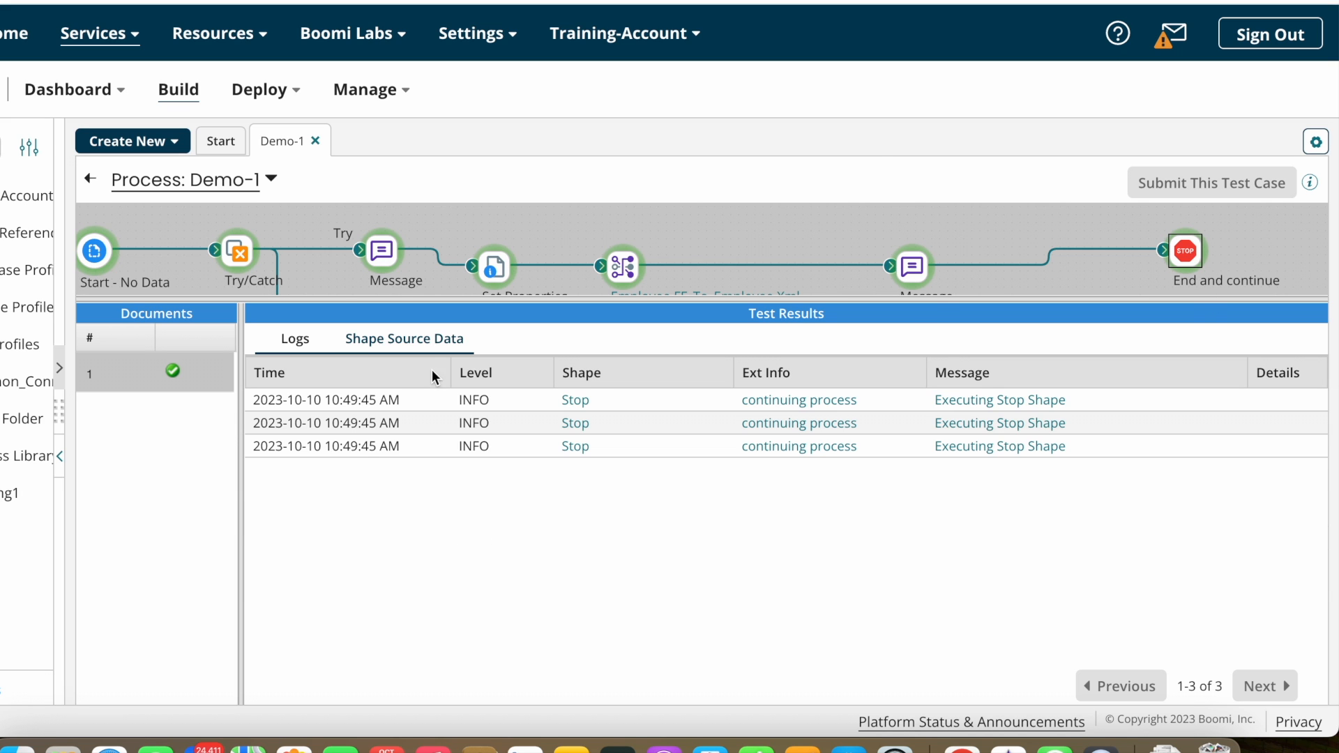
left_click(415, 339)
left_click(261, 406)
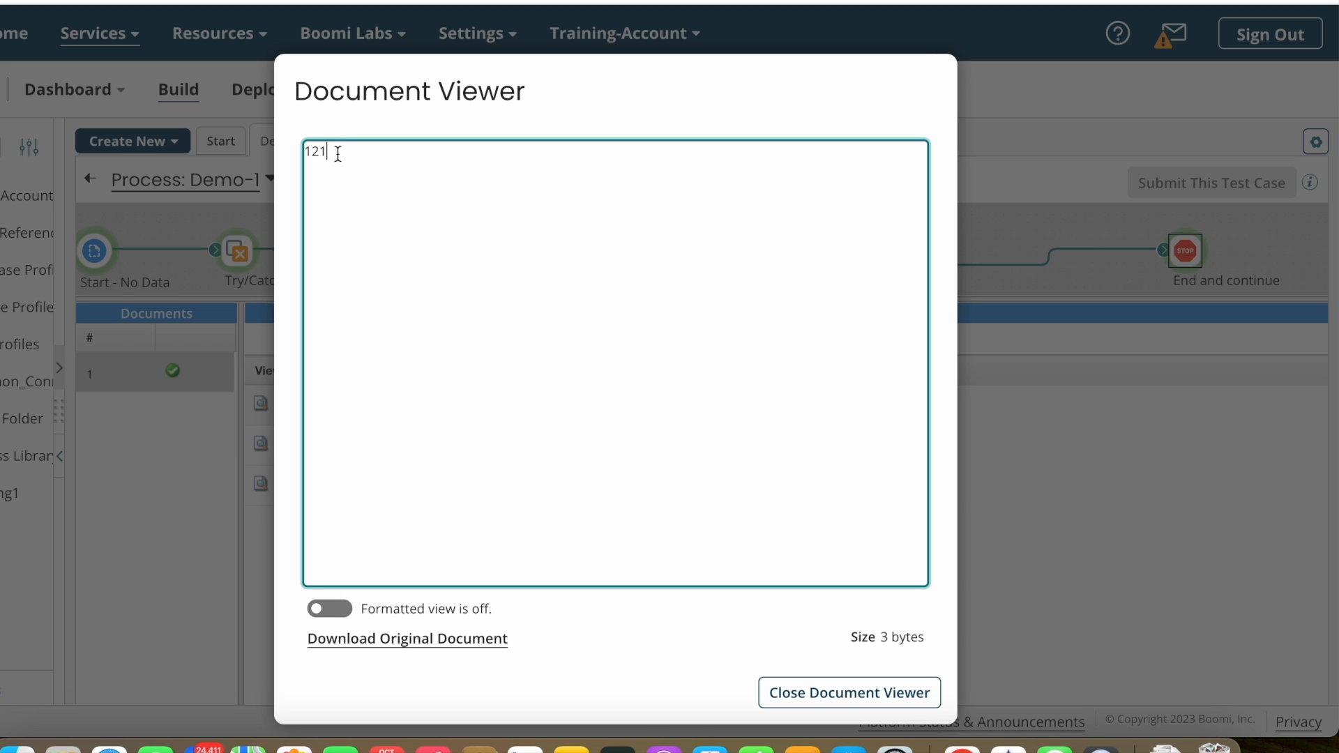
Step: Check the document's value 121, then compare source data of the Message and Set Properties steps
left_click_drag(338, 154, 177, 154)
left_click(900, 693)
left_click(919, 270)
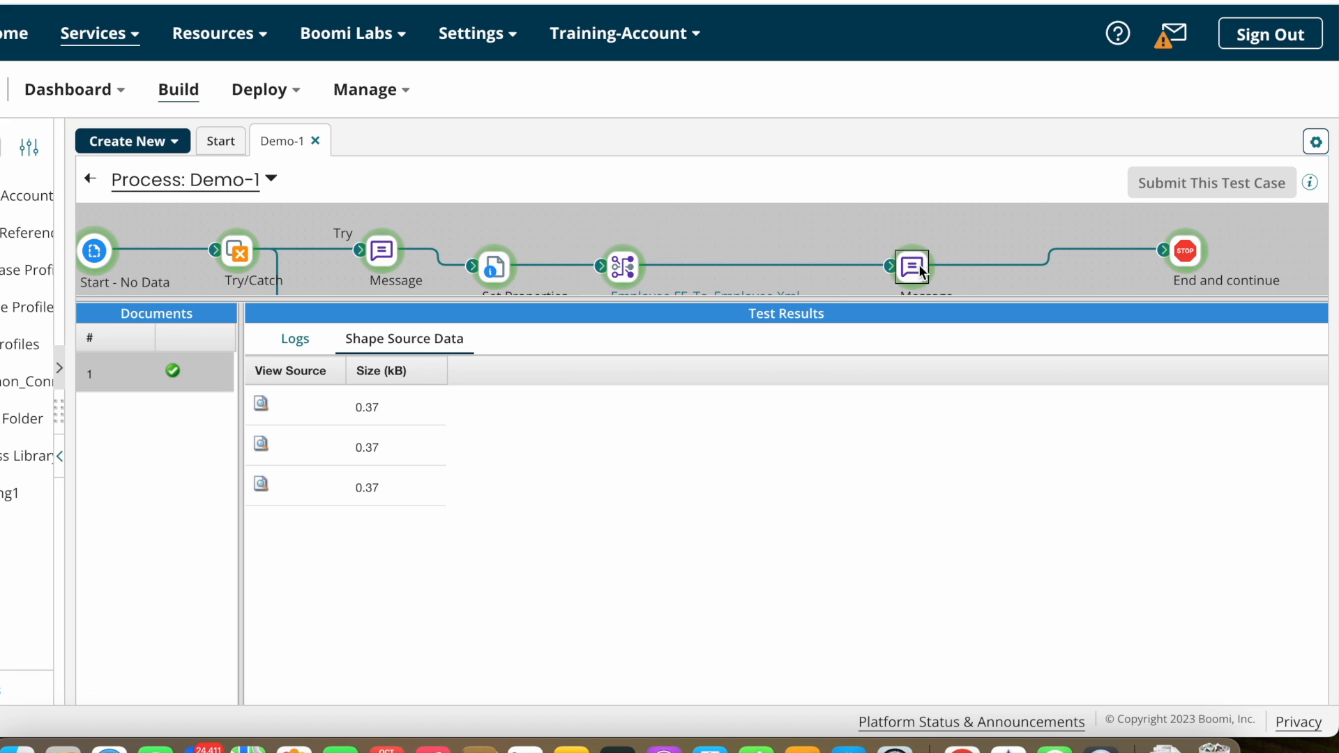
left_click(493, 270)
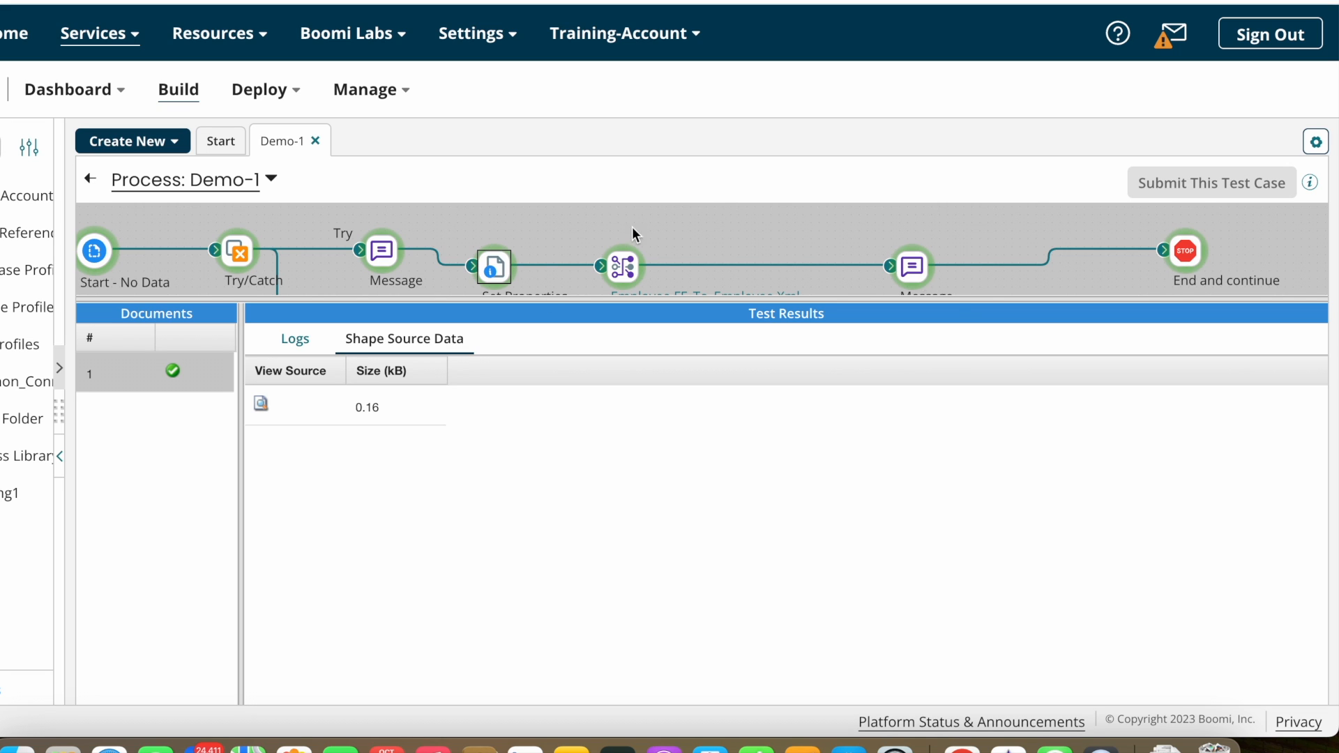
left_click(909, 257)
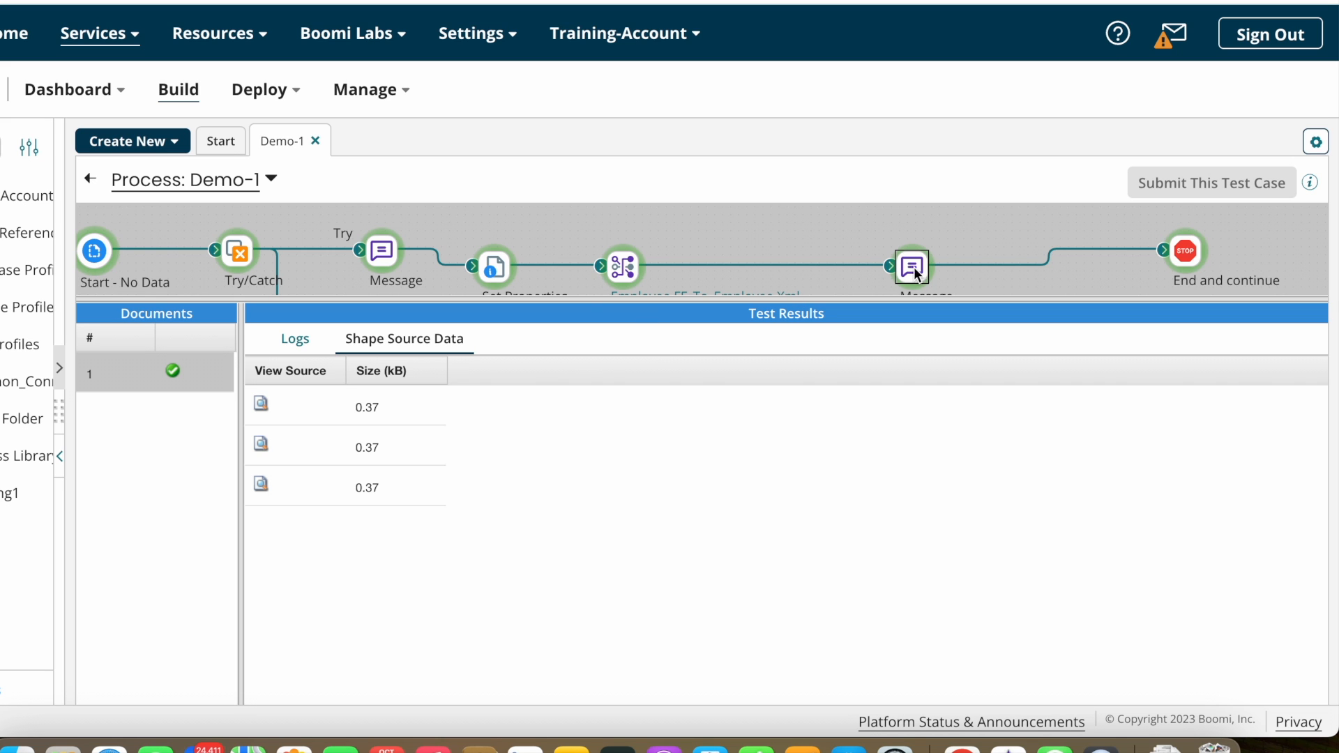
left_click_drag(901, 309, 865, 409)
Step: Review the Set Properties and first Message logs, then exit the test run to editing
left_click(498, 272)
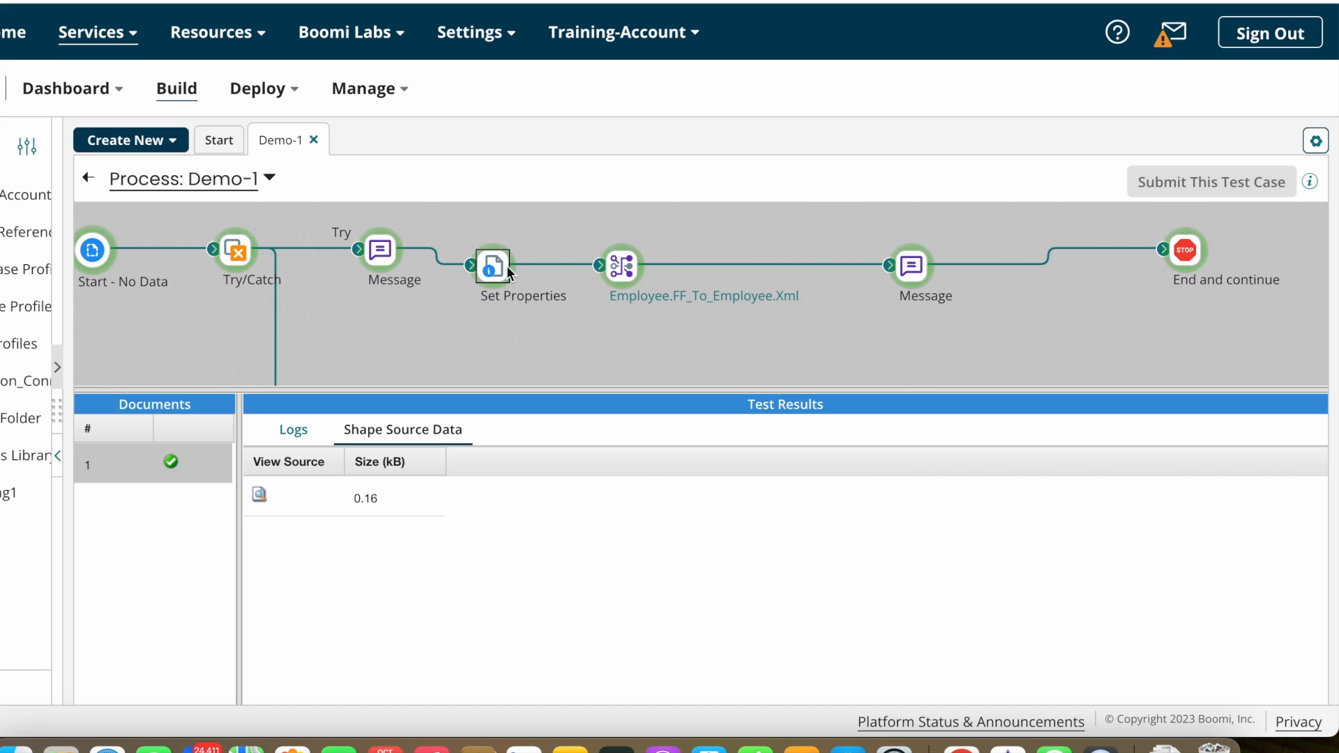
left_click(296, 434)
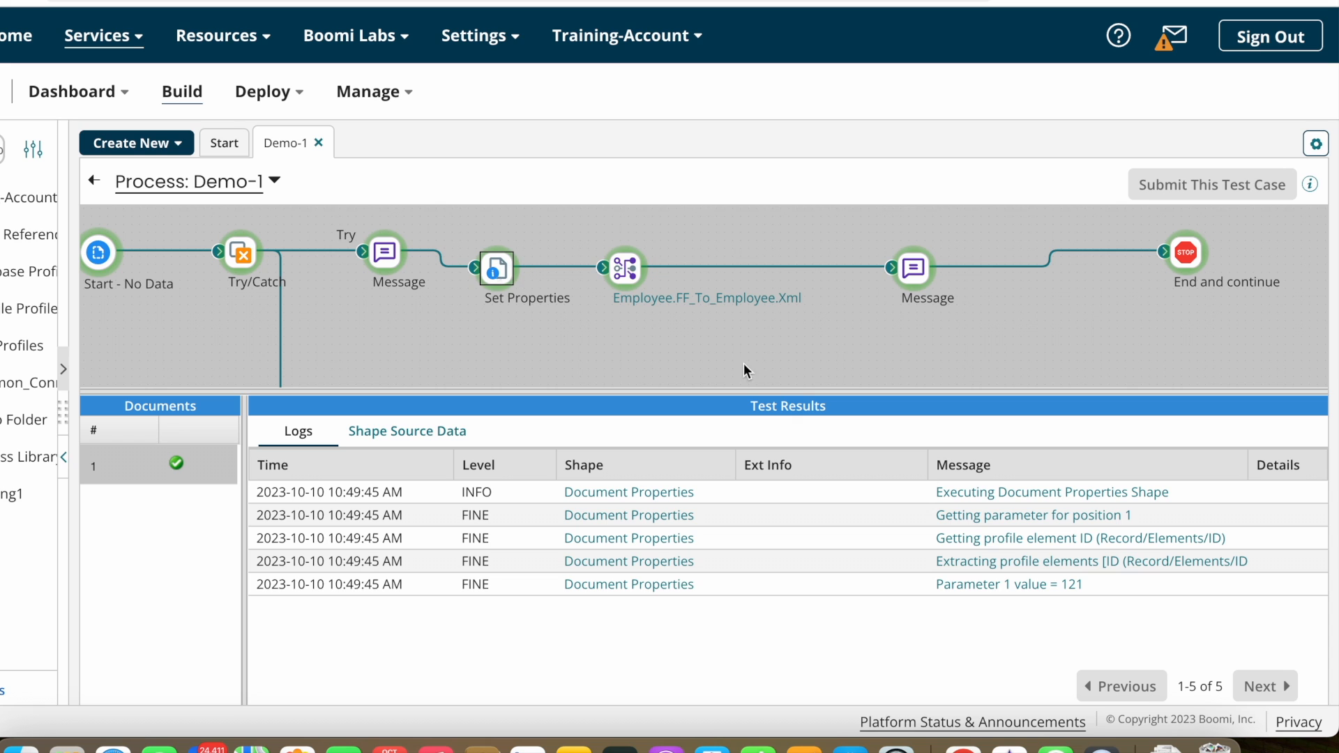
left_click(388, 260)
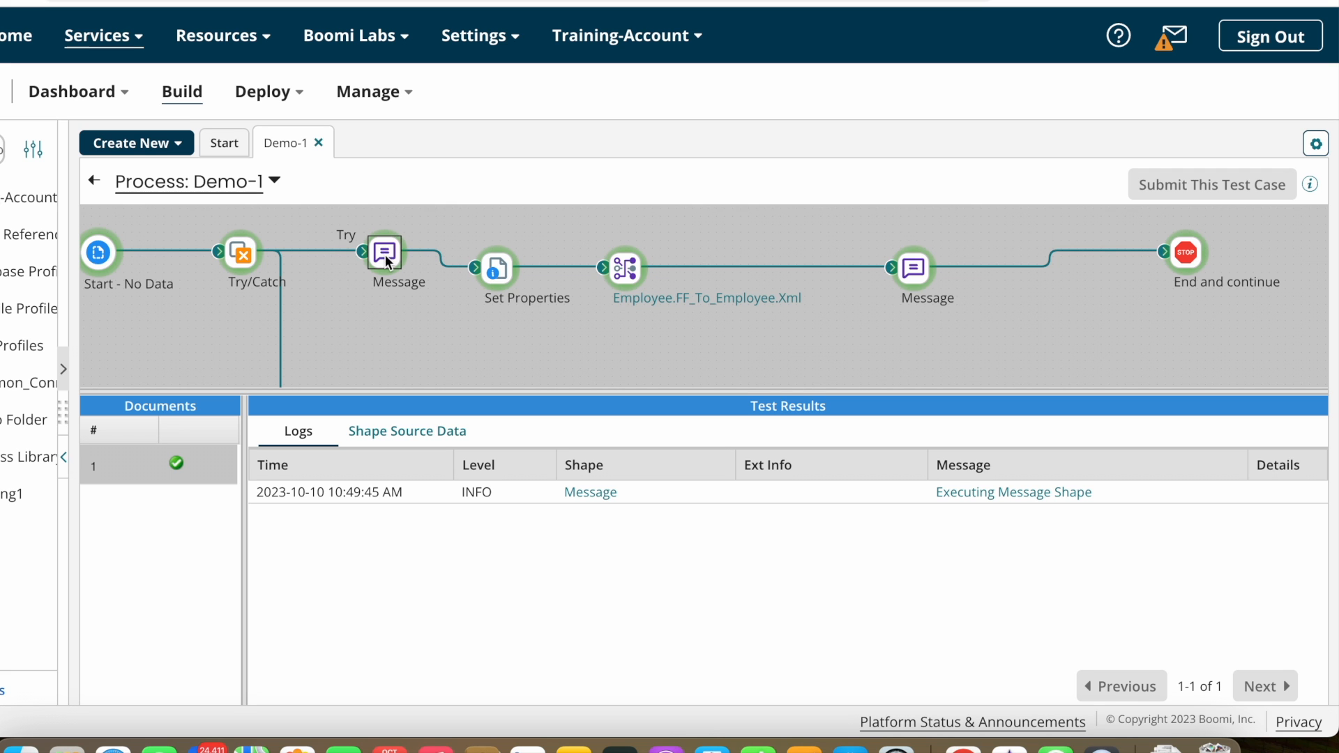
left_click(94, 182)
Step: Rearrange the Try-branch shapes and place a Data Process step after the first Message
left_click_drag(597, 314, 567, 315)
left_click_drag(723, 324, 770, 323)
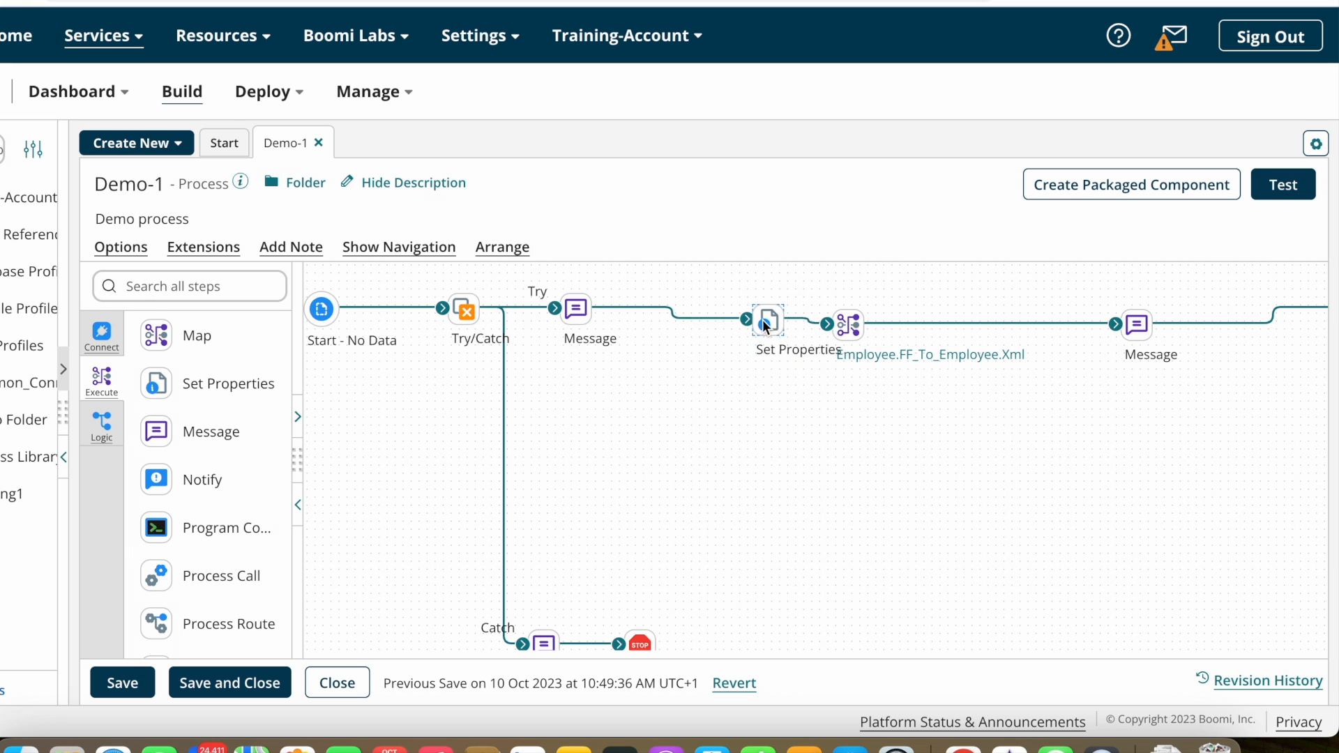
left_click_drag(639, 384, 631, 390)
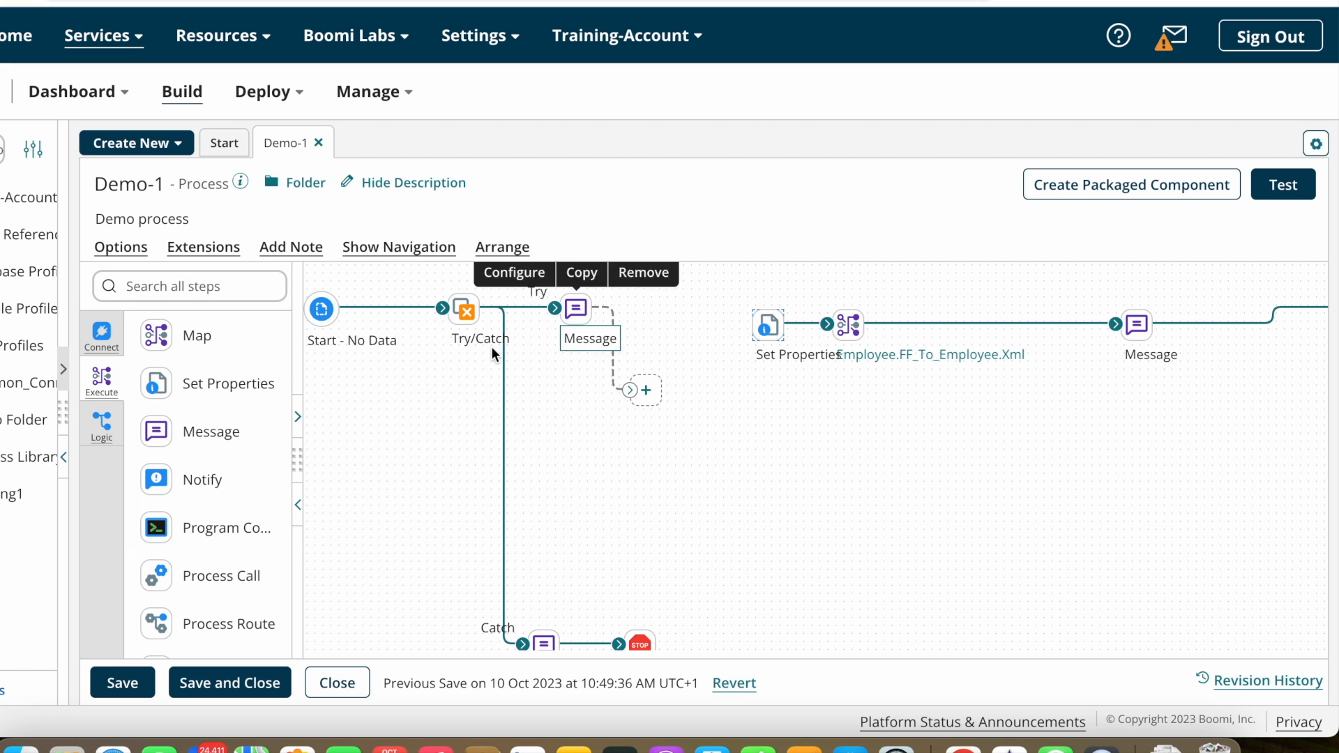
left_click(240, 286)
type("data")
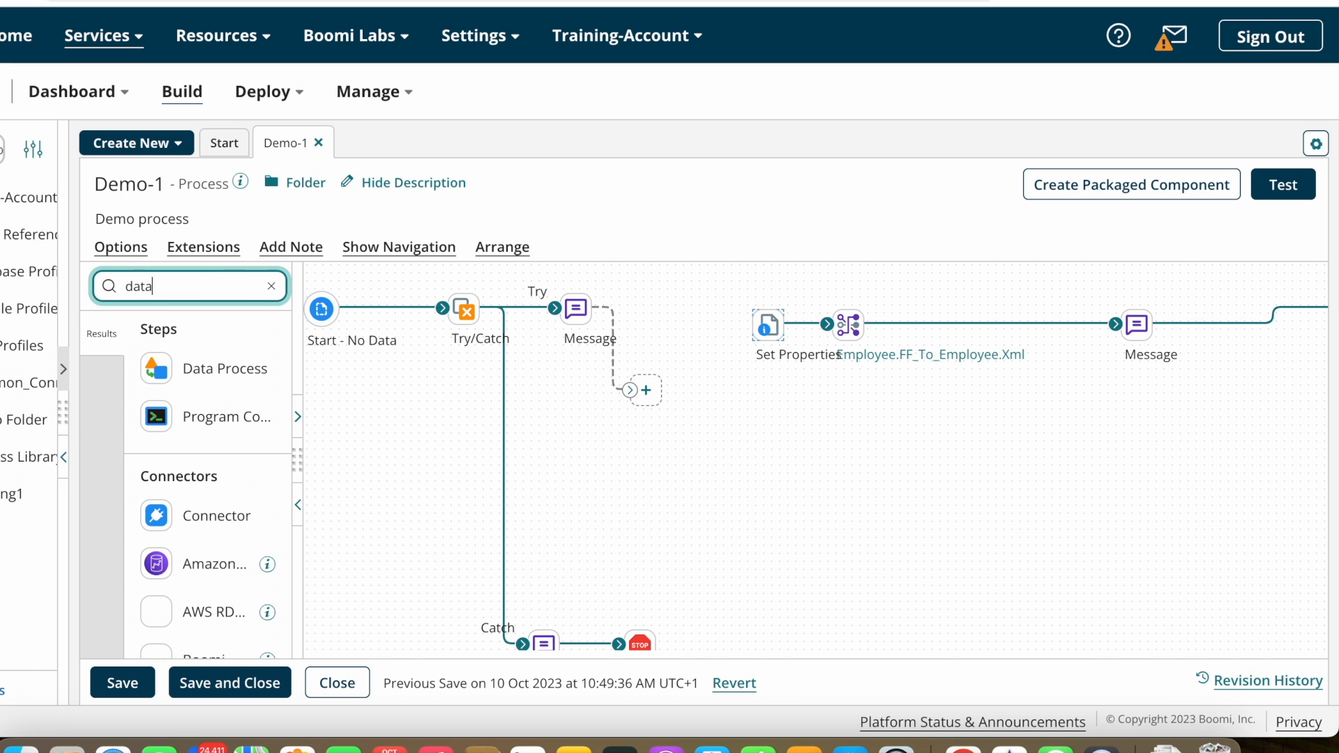
left_click_drag(230, 366, 759, 392)
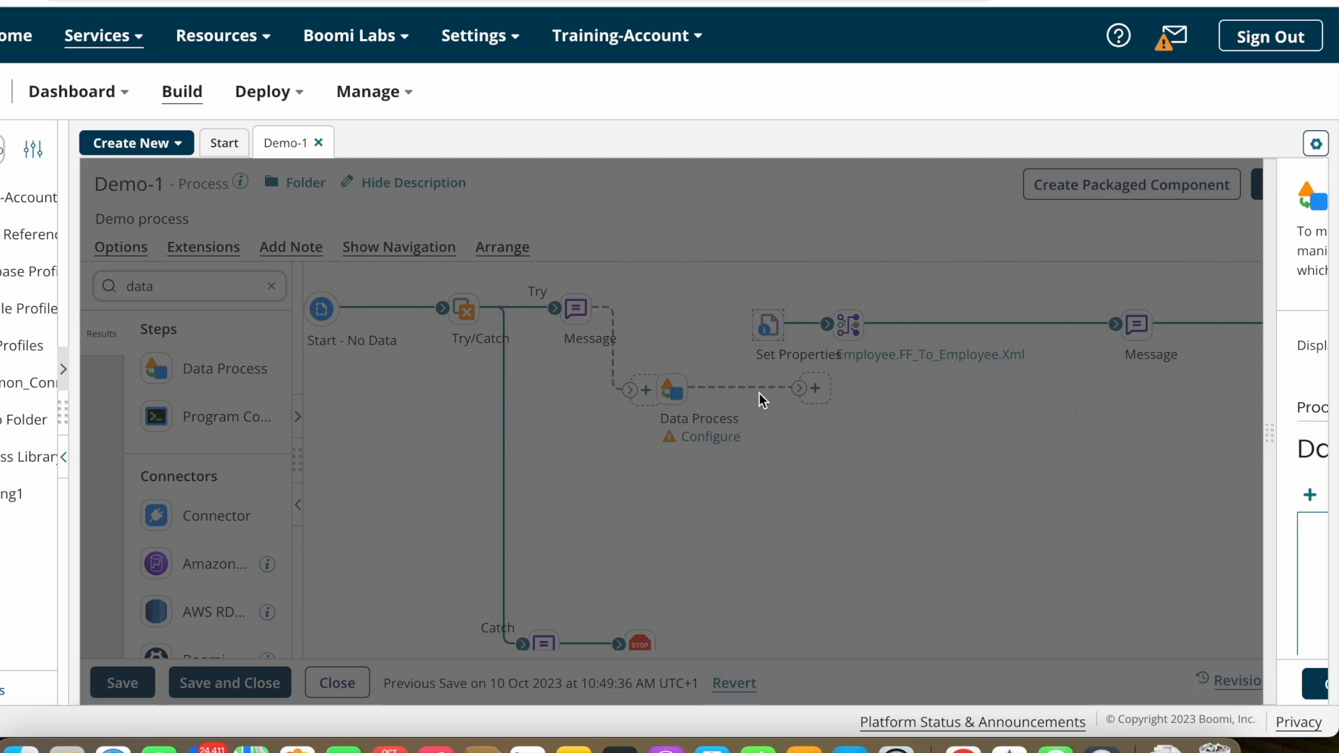
Step: Set the Data Process to Split Documents by line, retaining the first line as column headers
left_click(540, 495)
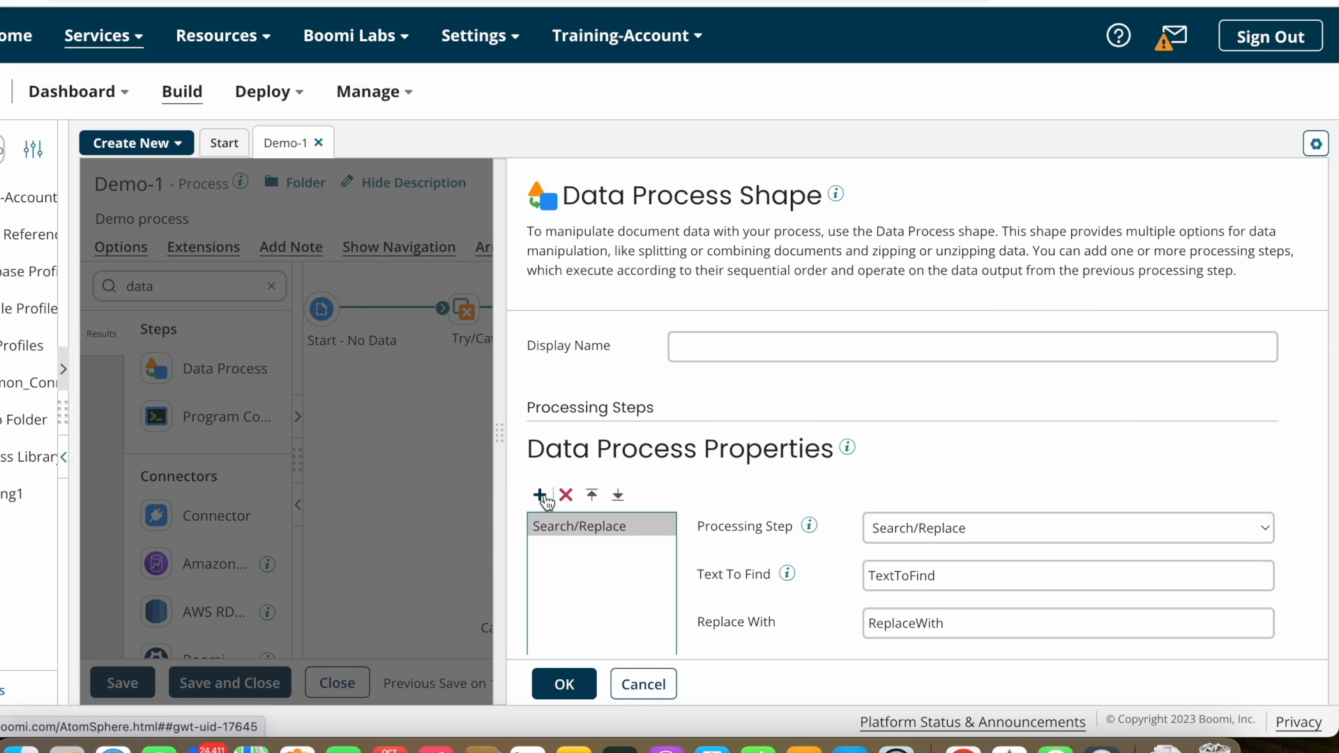
left_click(983, 528)
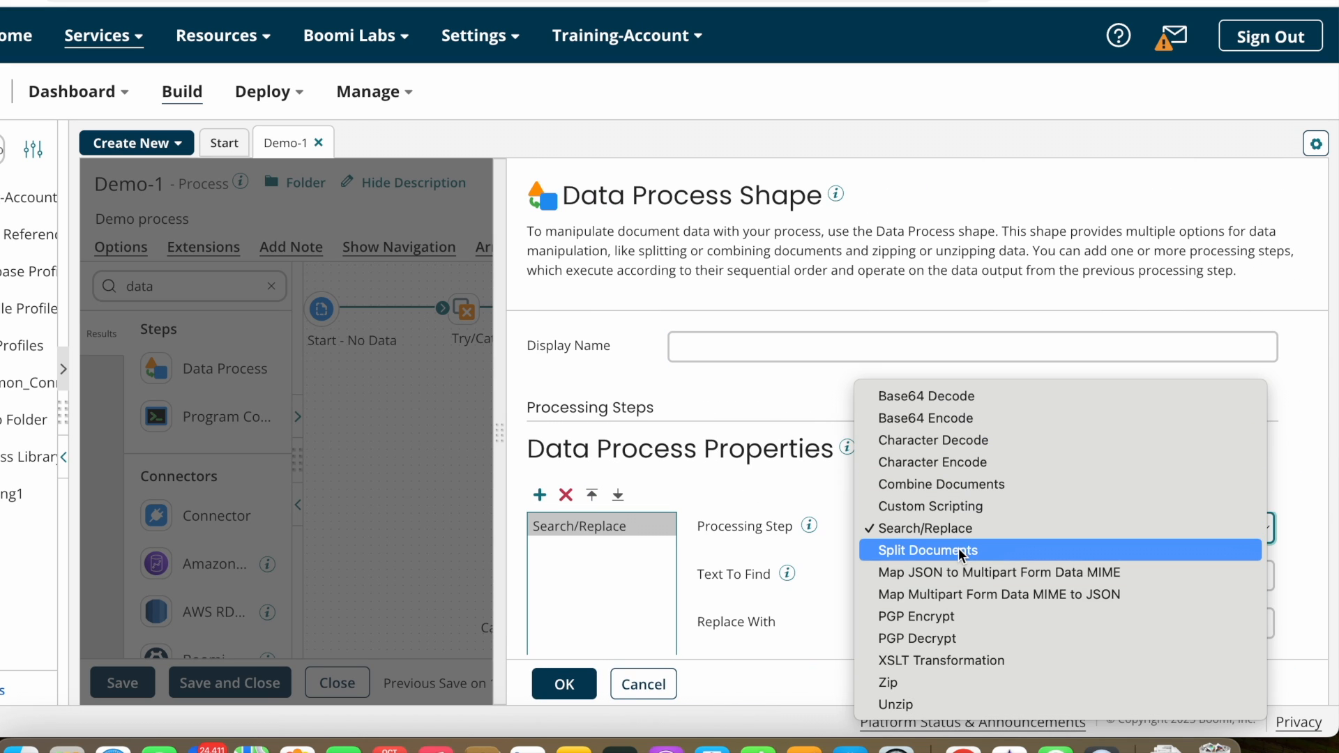
left_click(958, 549)
scroll(958, 548, "down", 5)
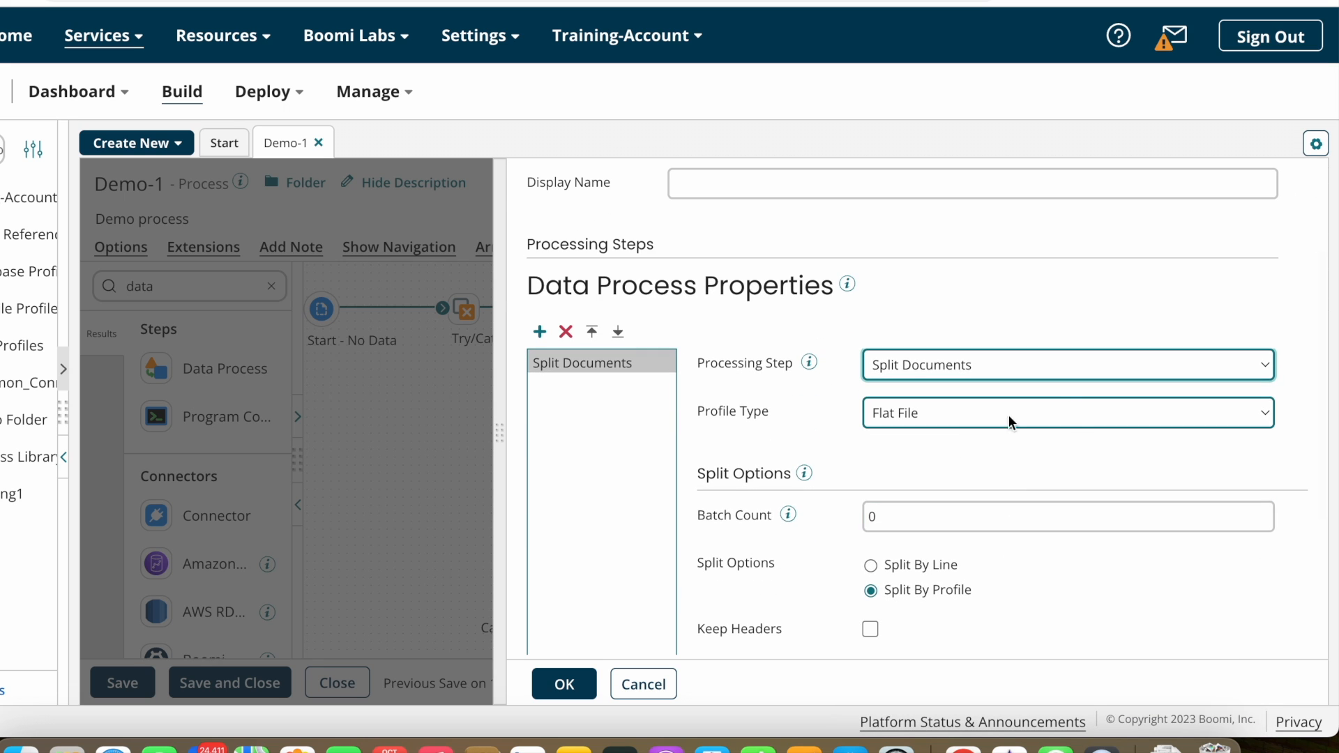
scroll(1008, 418, "down", 3)
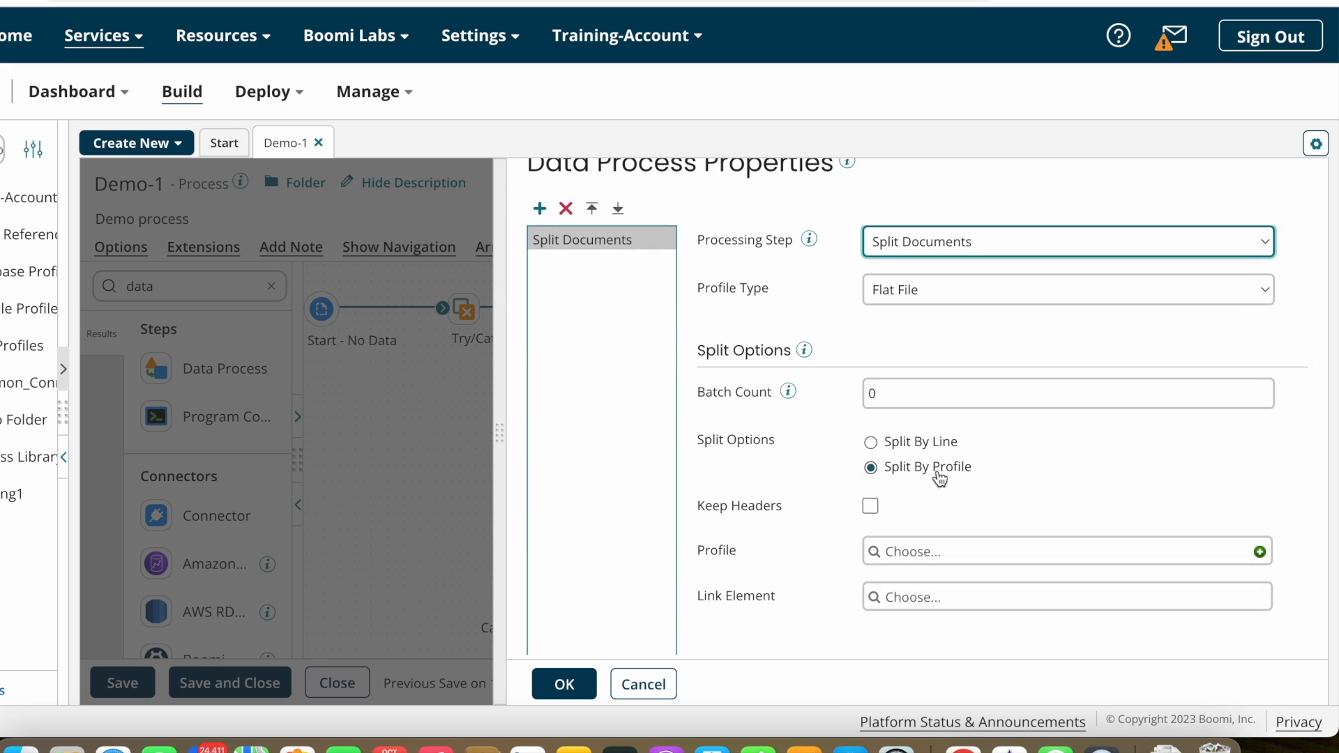
left_click(871, 442)
scroll(893, 462, "down", 2)
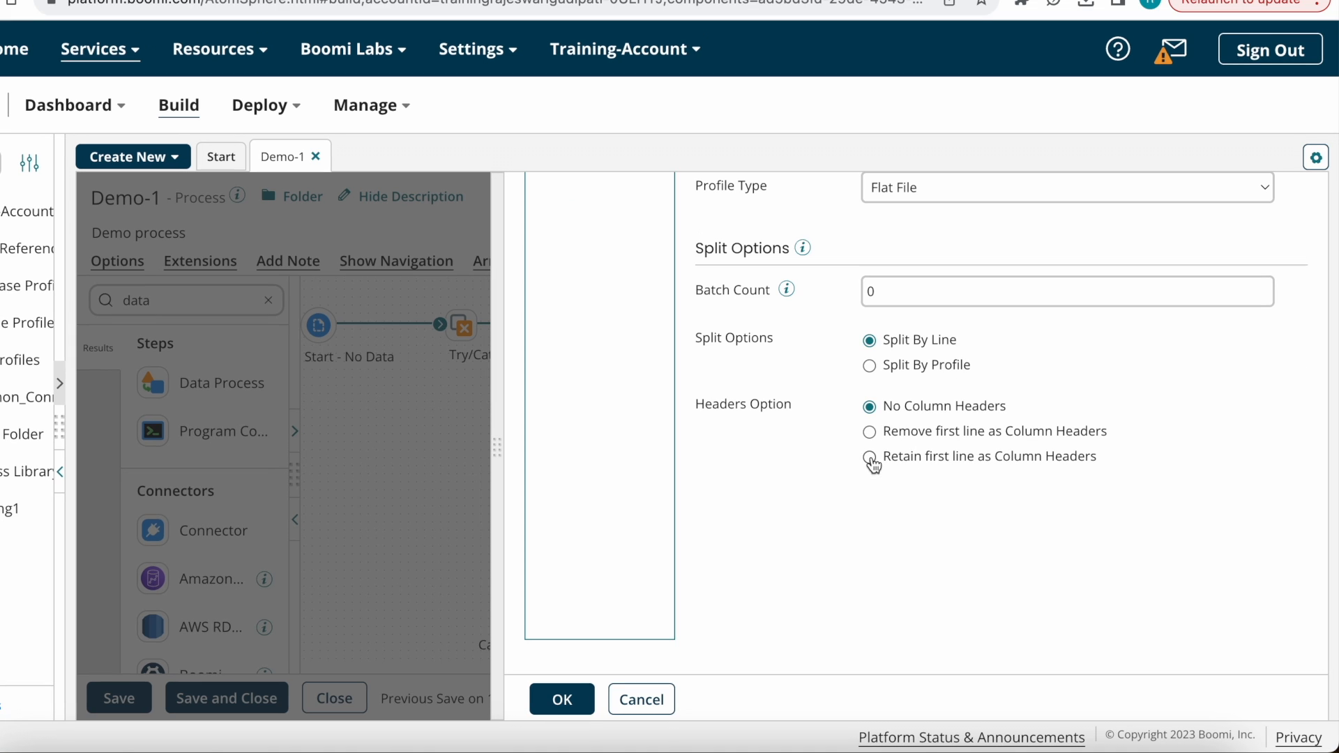
left_click(870, 459)
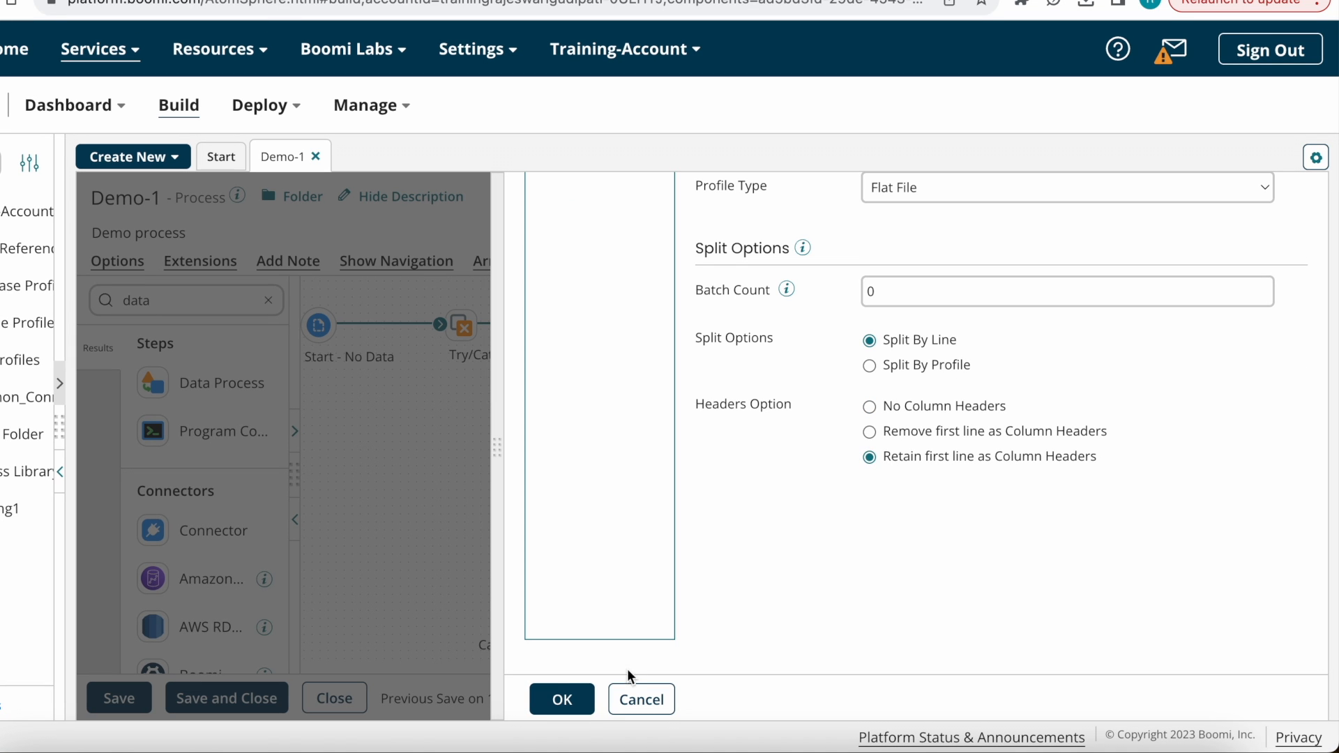
left_click(556, 701)
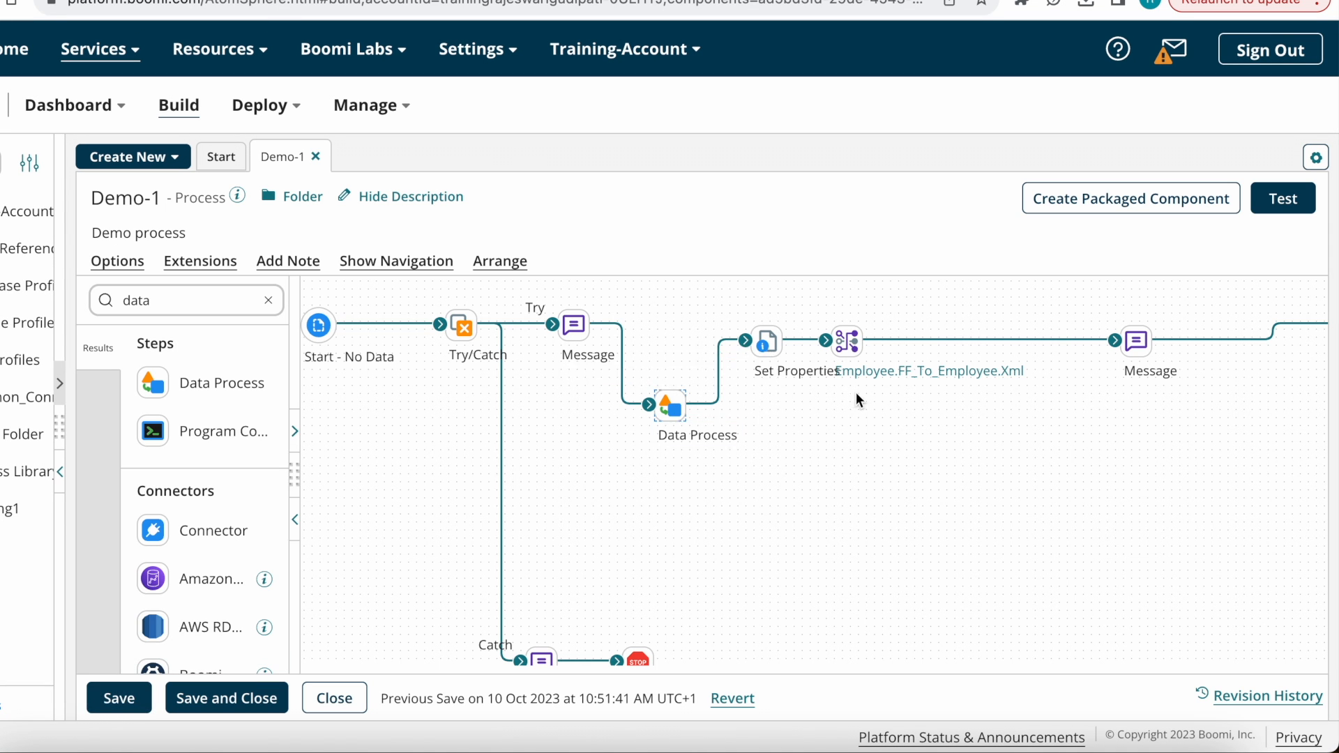
Step: Save Demo-1 and run a new test on Test_Atom
left_click(120, 700)
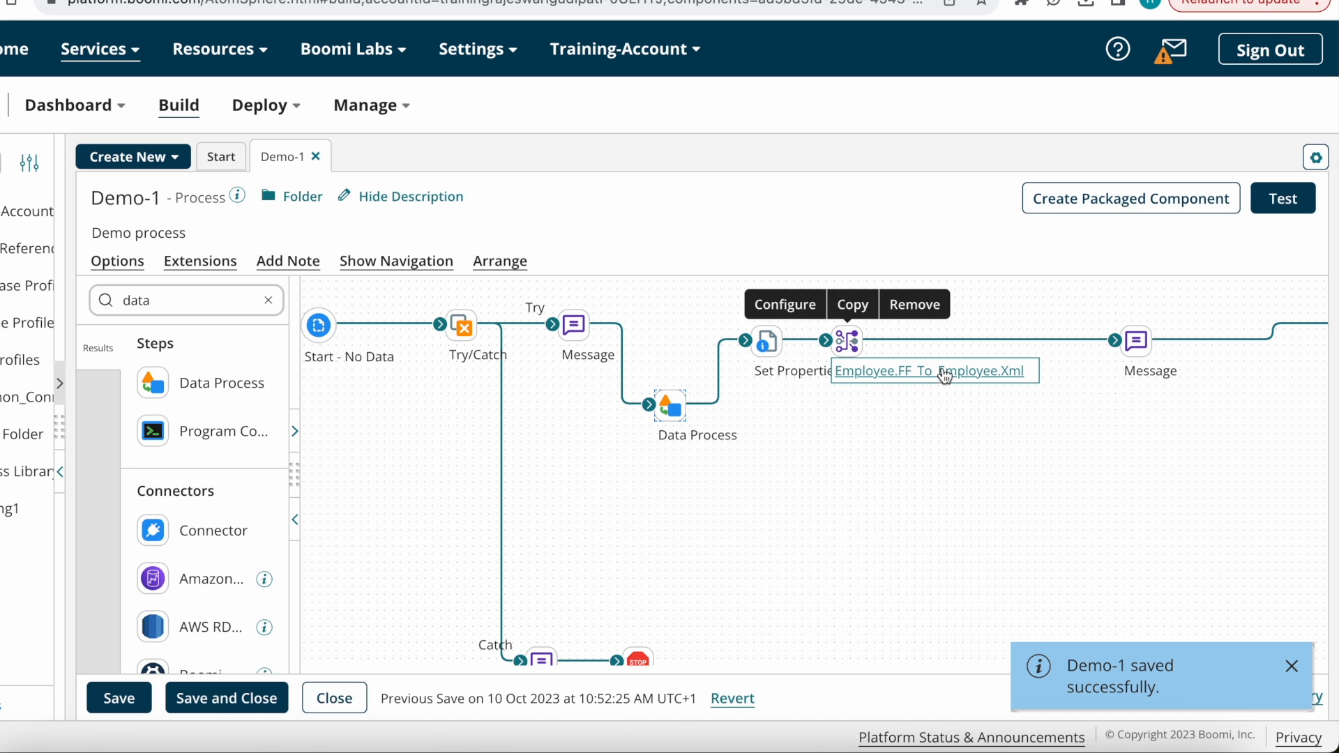
left_click(1283, 199)
left_click(984, 136)
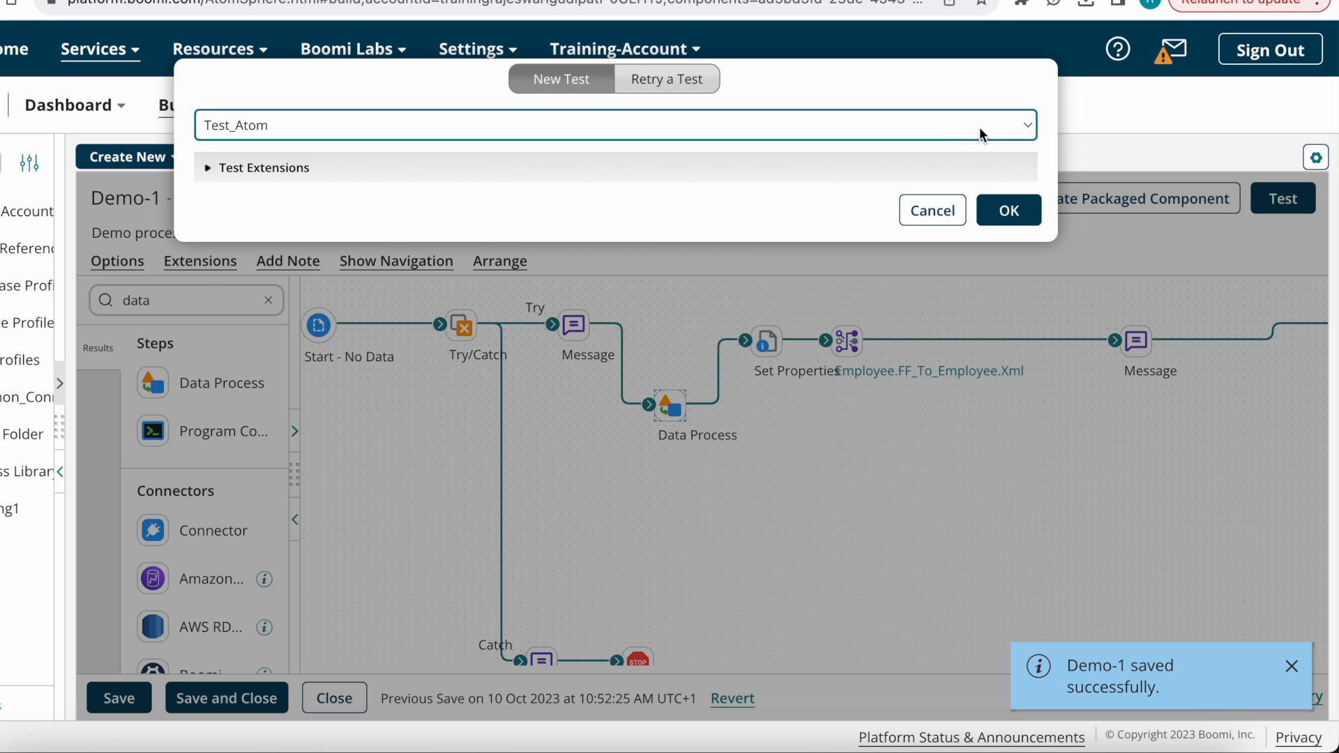
left_click(308, 222)
left_click(1015, 213)
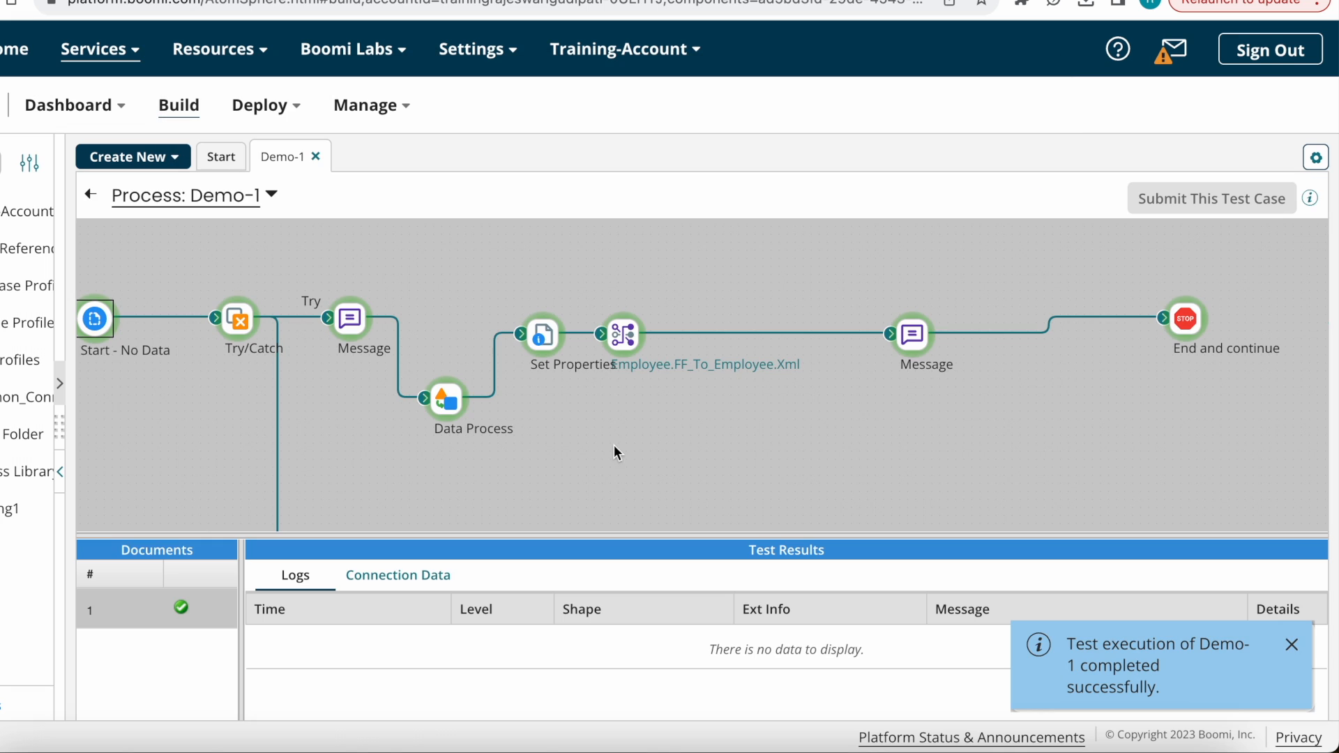
Step: Review the Set Properties, Data Process, Message and End and continue test logs
left_click(547, 344)
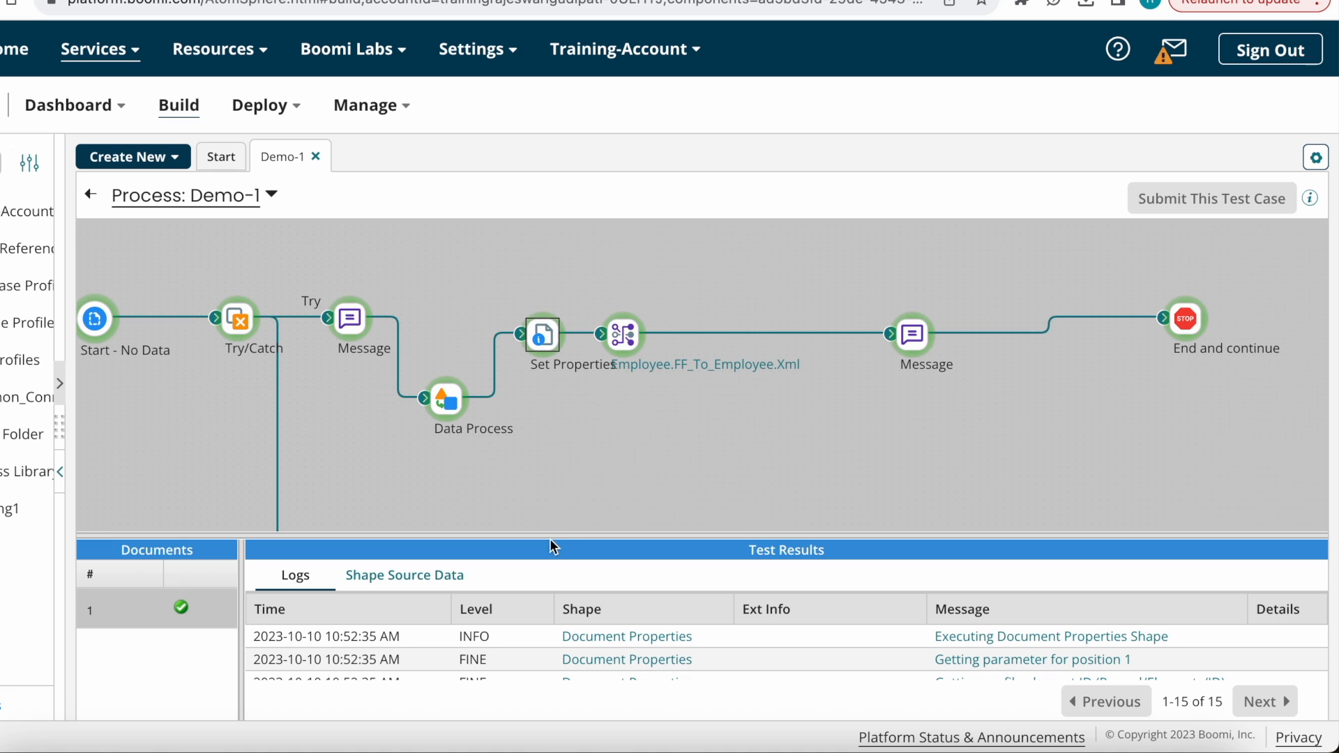
left_click_drag(552, 543, 634, 252)
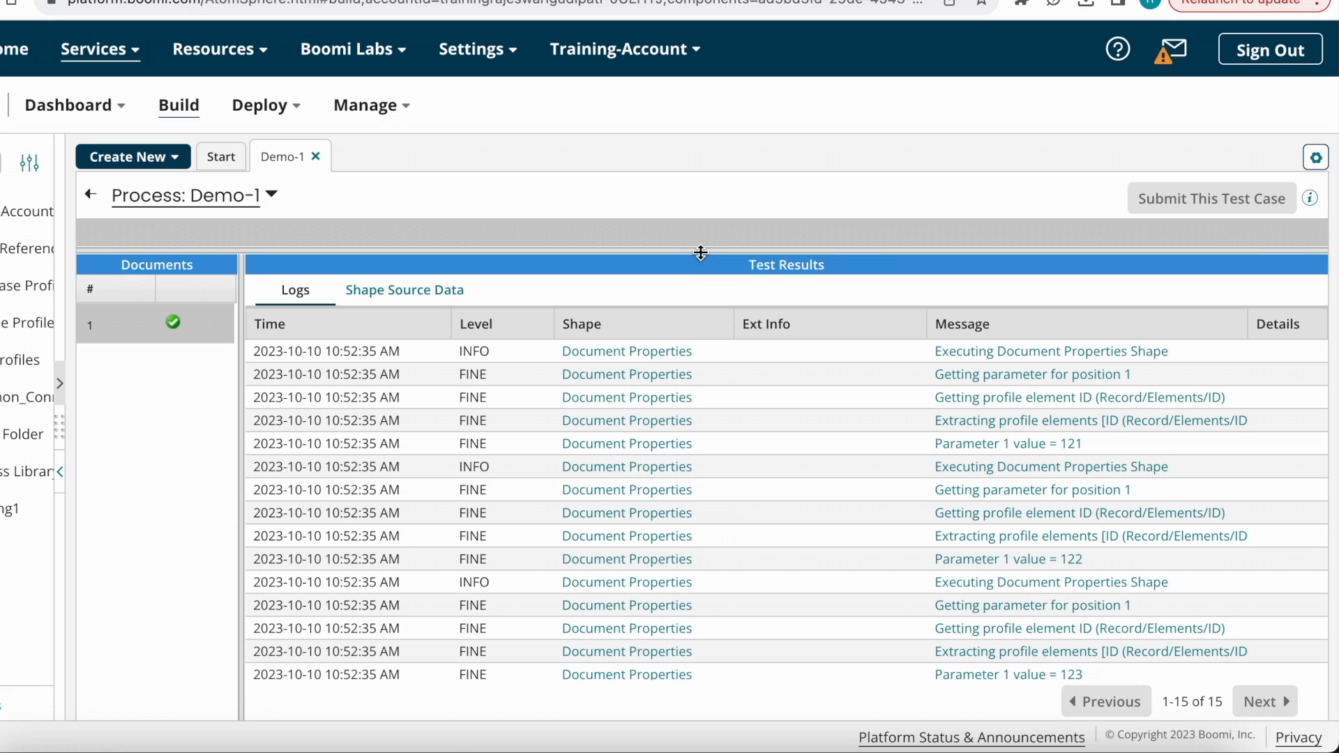
left_click_drag(703, 260, 705, 433)
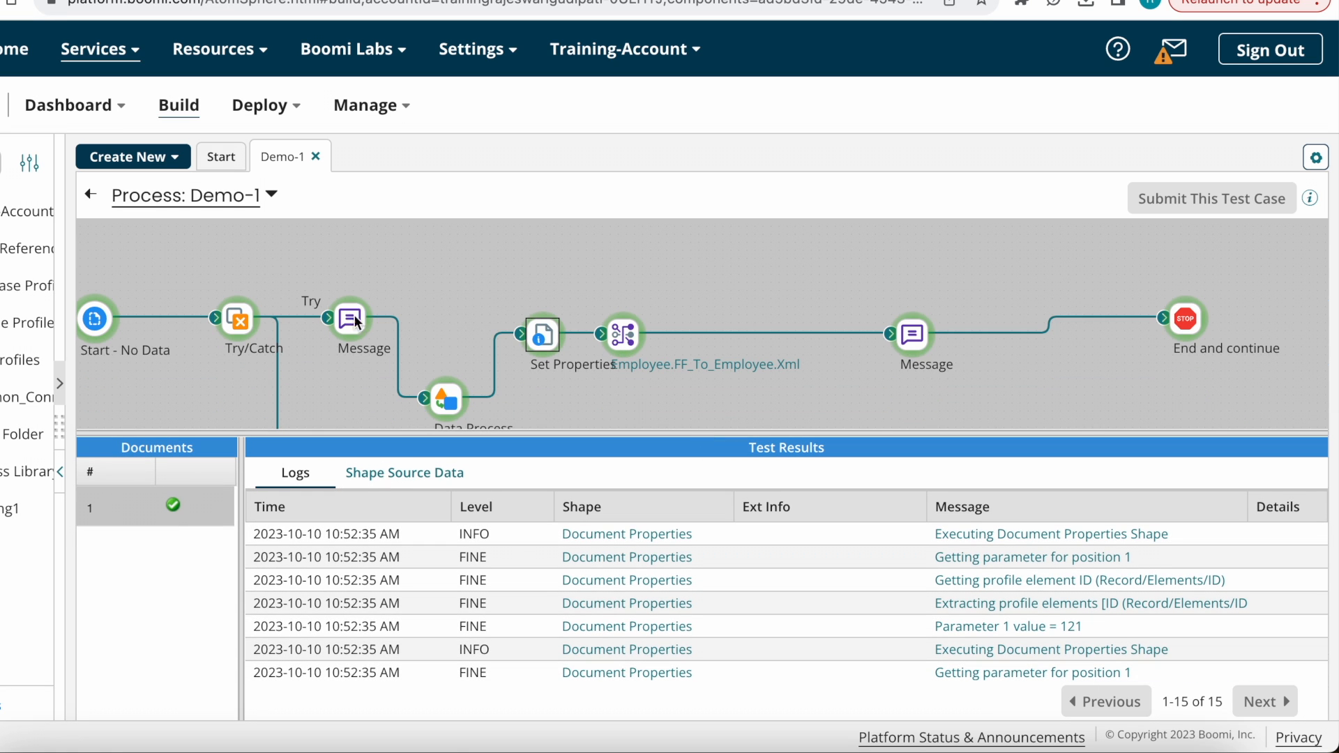
left_click(447, 411)
left_click(544, 352)
left_click_drag(568, 433, 569, 402)
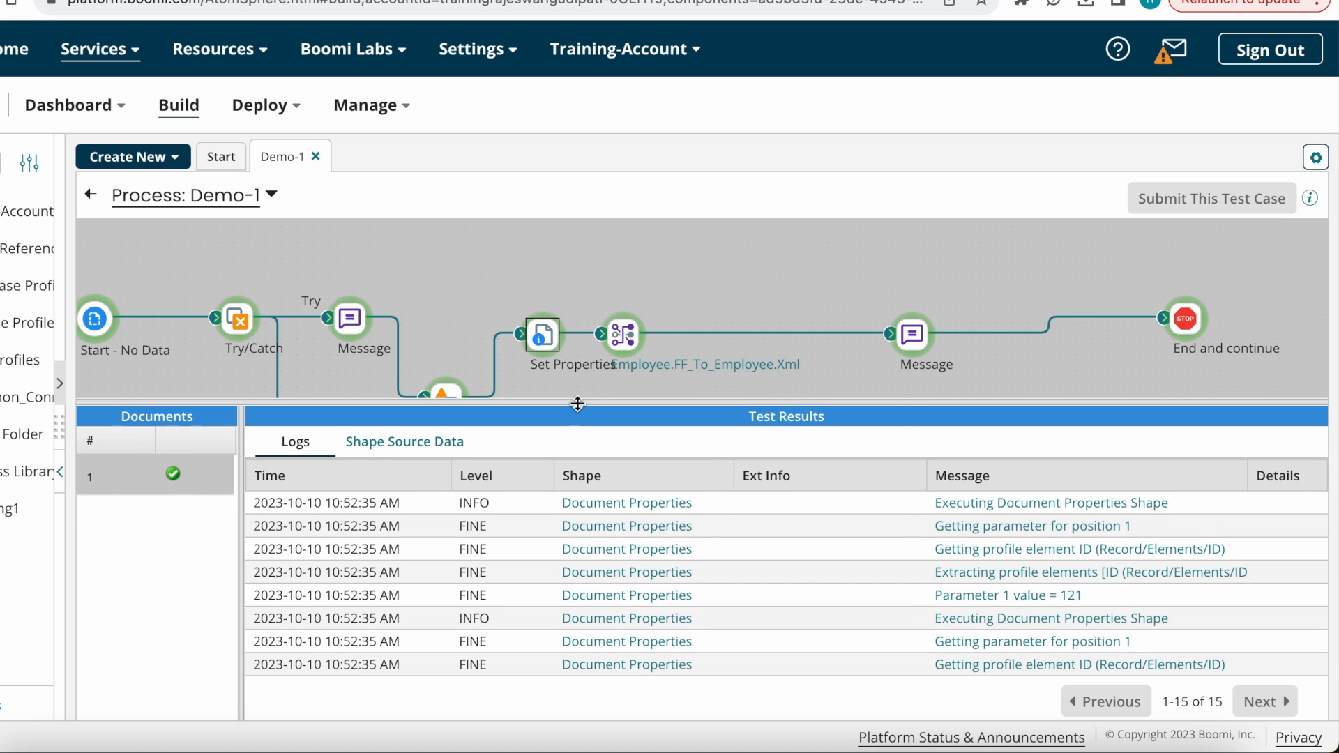
left_click(923, 338)
left_click_drag(909, 400, 922, 271)
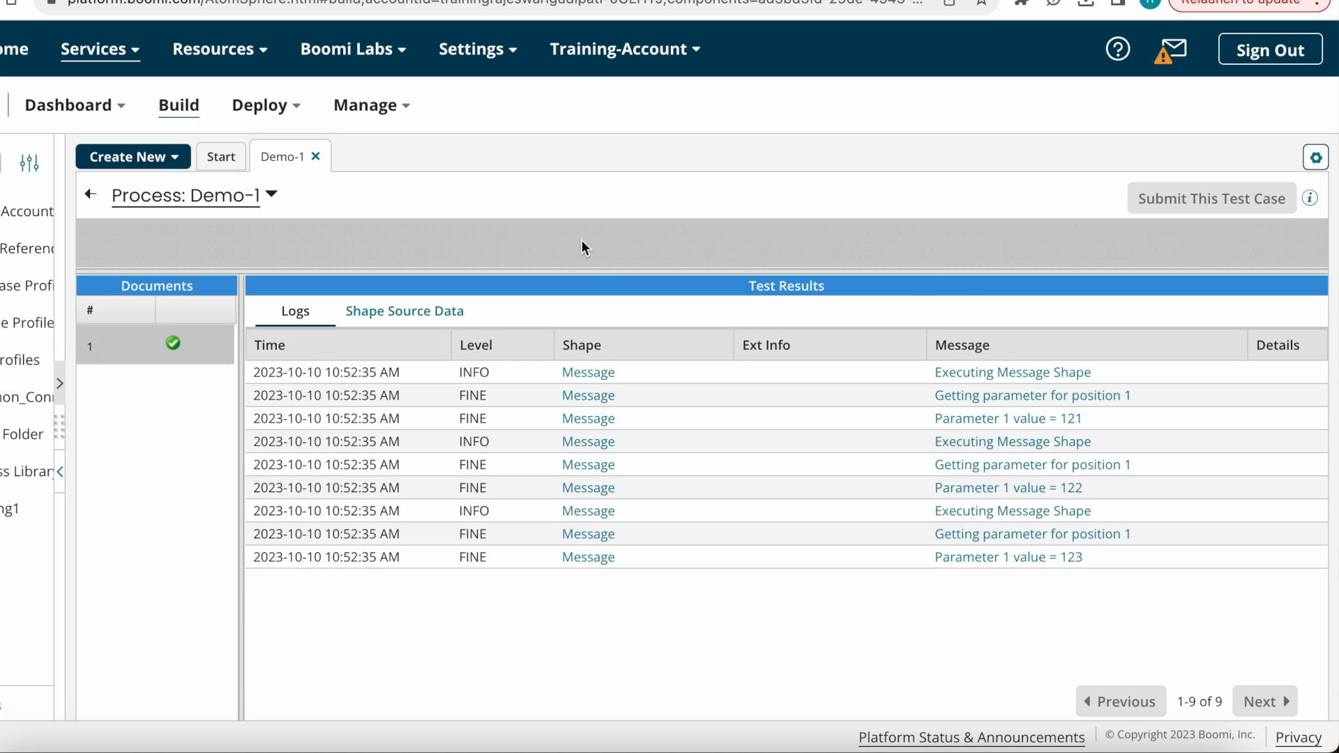
left_click_drag(595, 274, 547, 346)
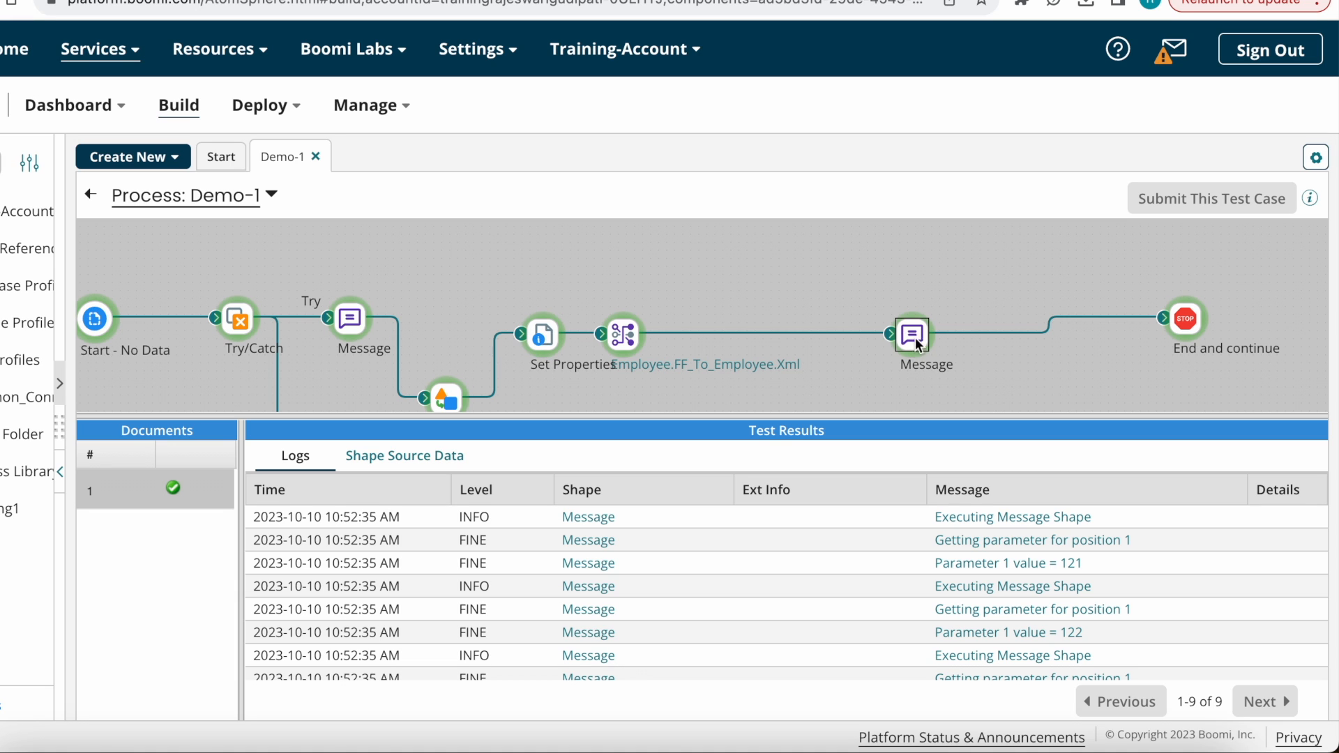
left_click(1192, 325)
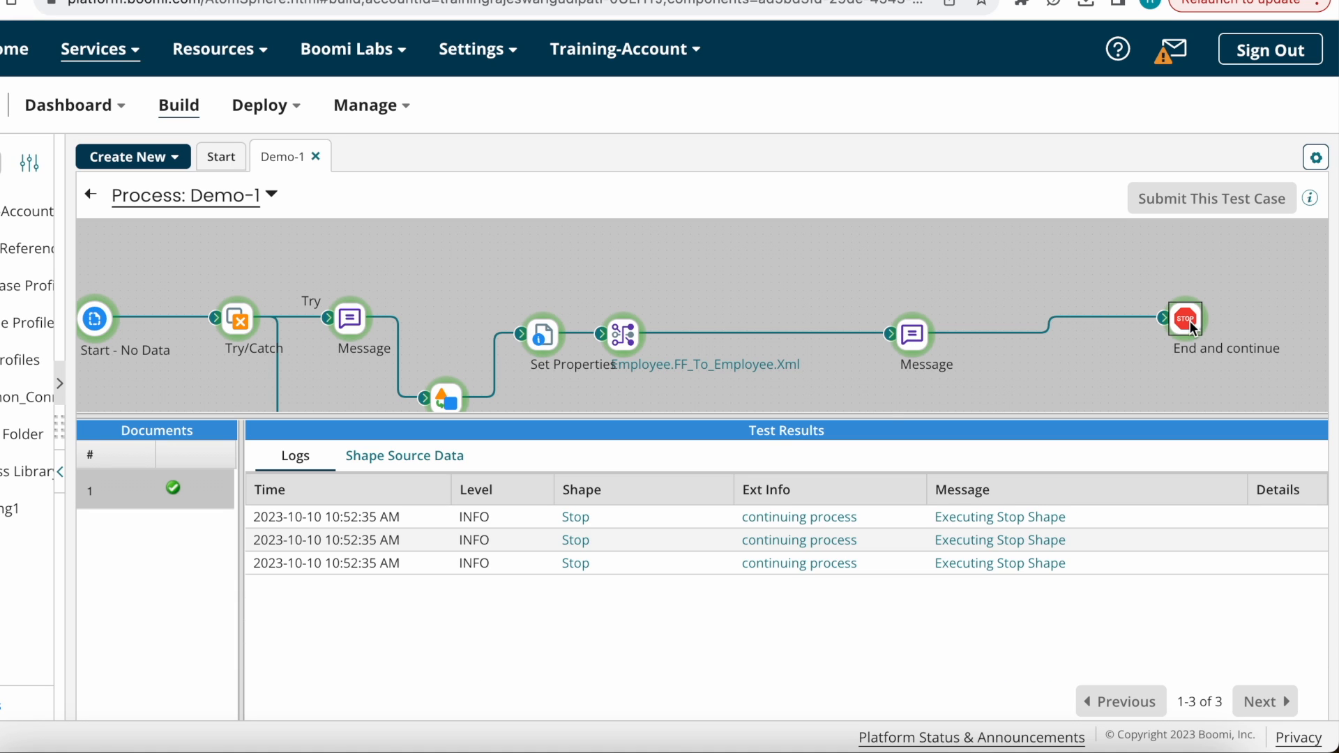
Step: View the End and continue documents containing 123 and 122, then exit test mode
left_click(454, 459)
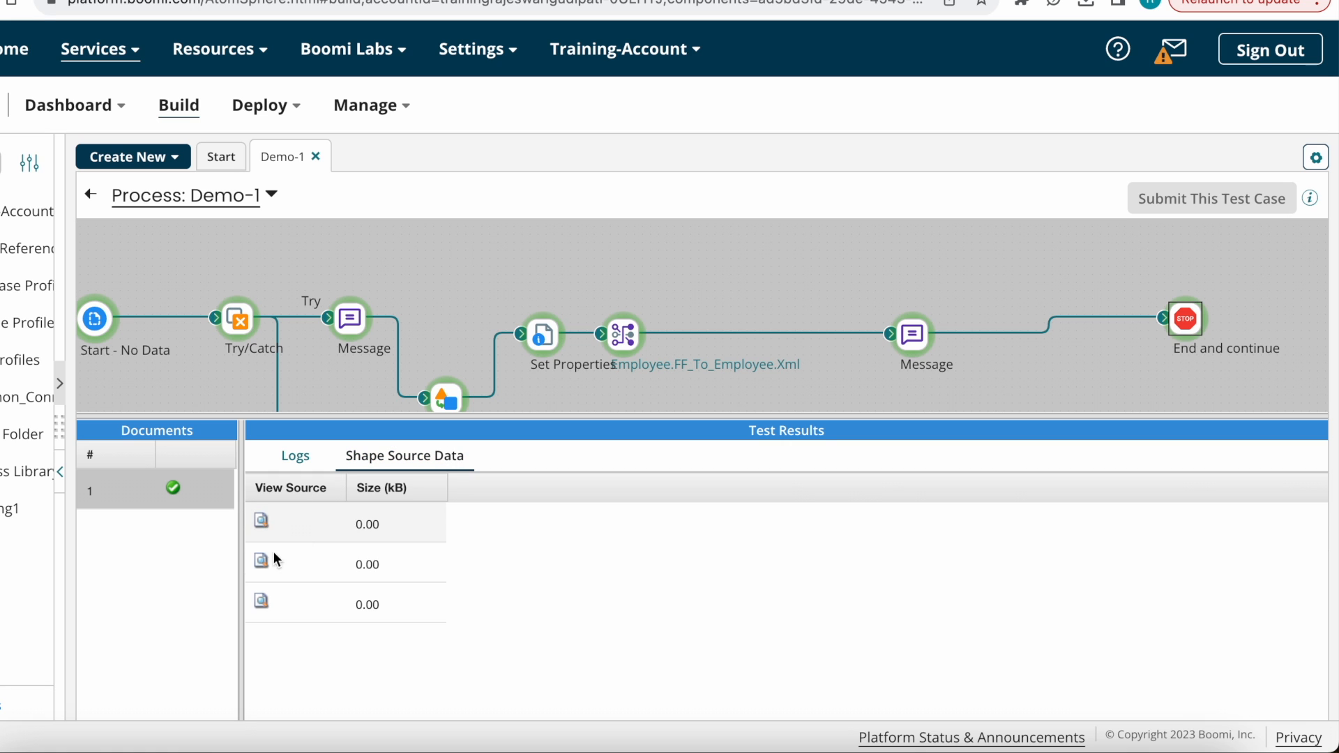
left_click(262, 601)
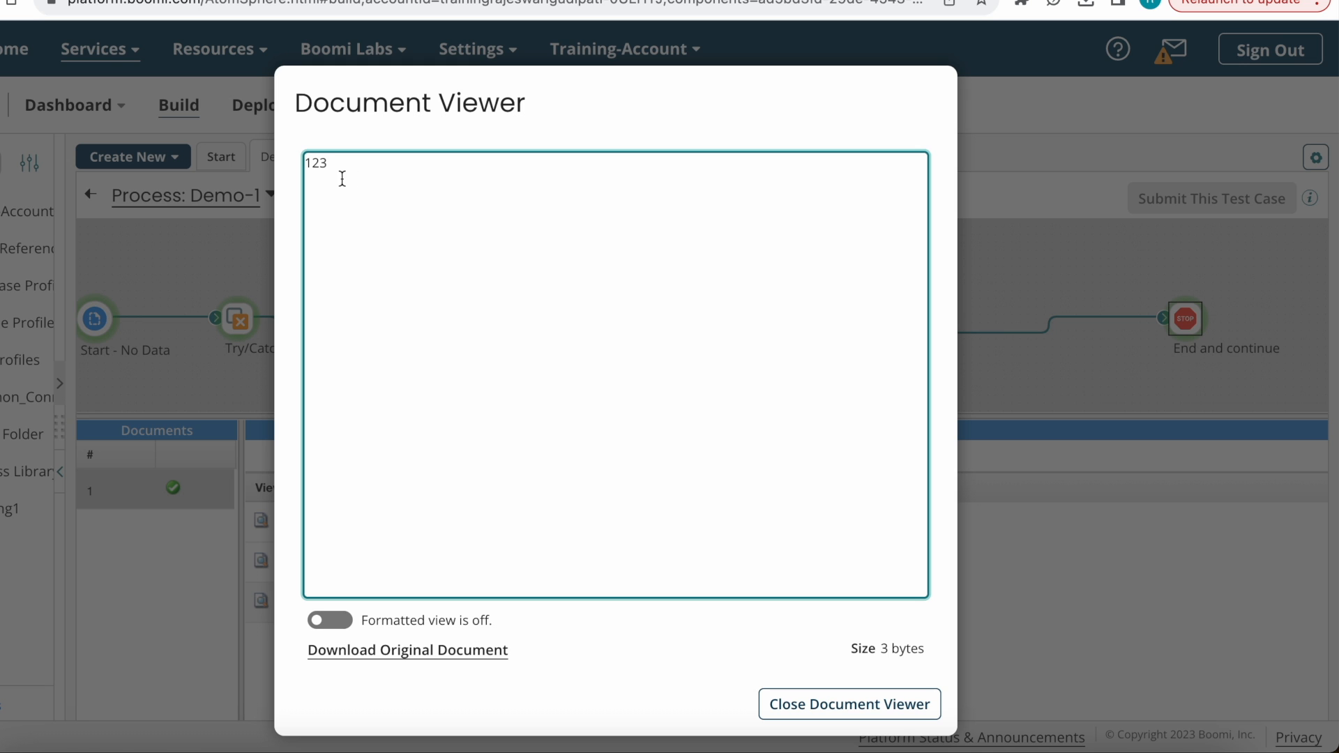
left_click(851, 704)
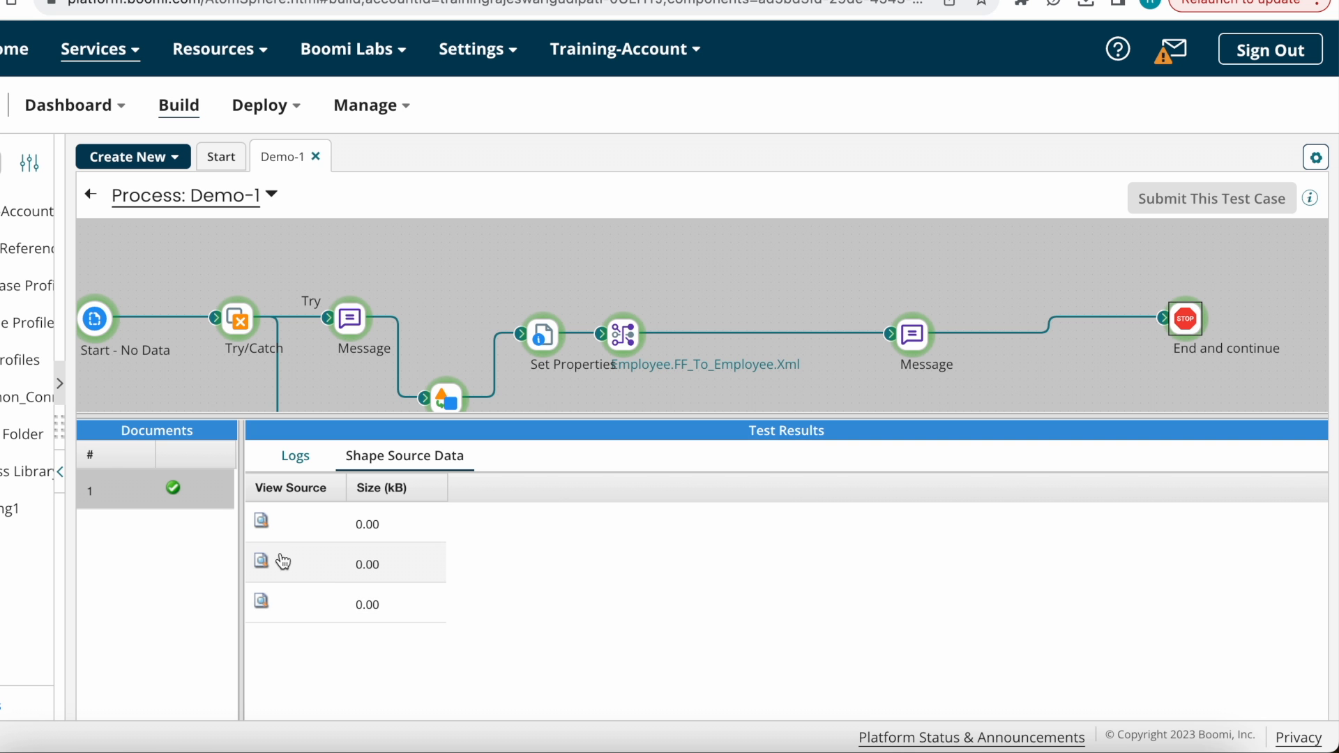
left_click(263, 561)
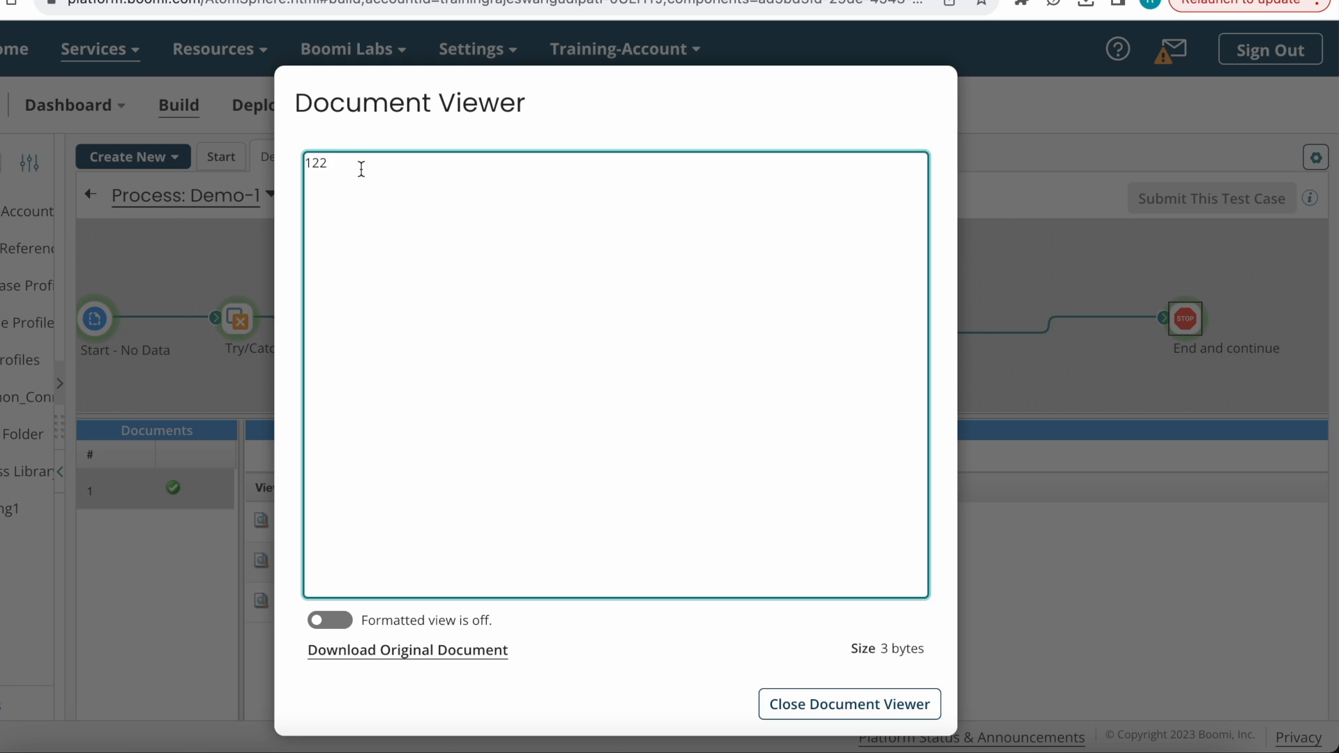
double_click(361, 168)
left_click(911, 705)
left_click(921, 345)
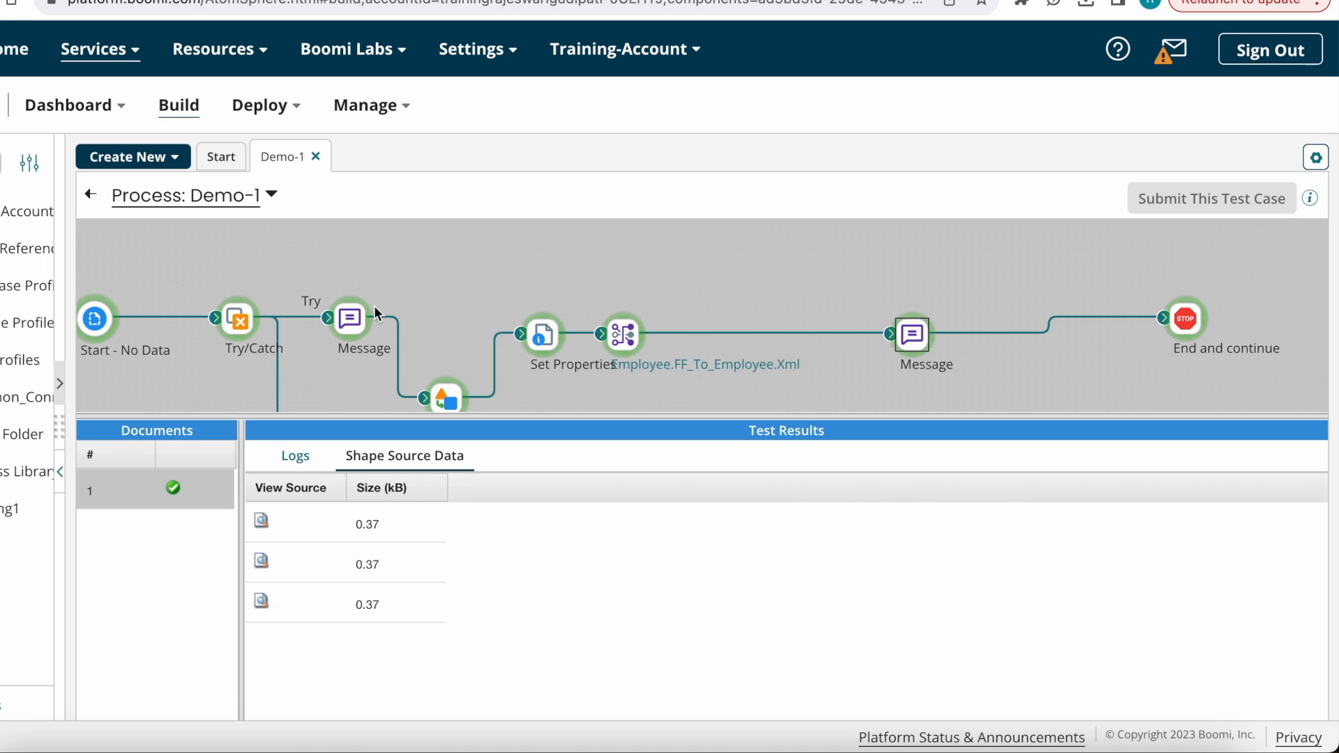
left_click(90, 194)
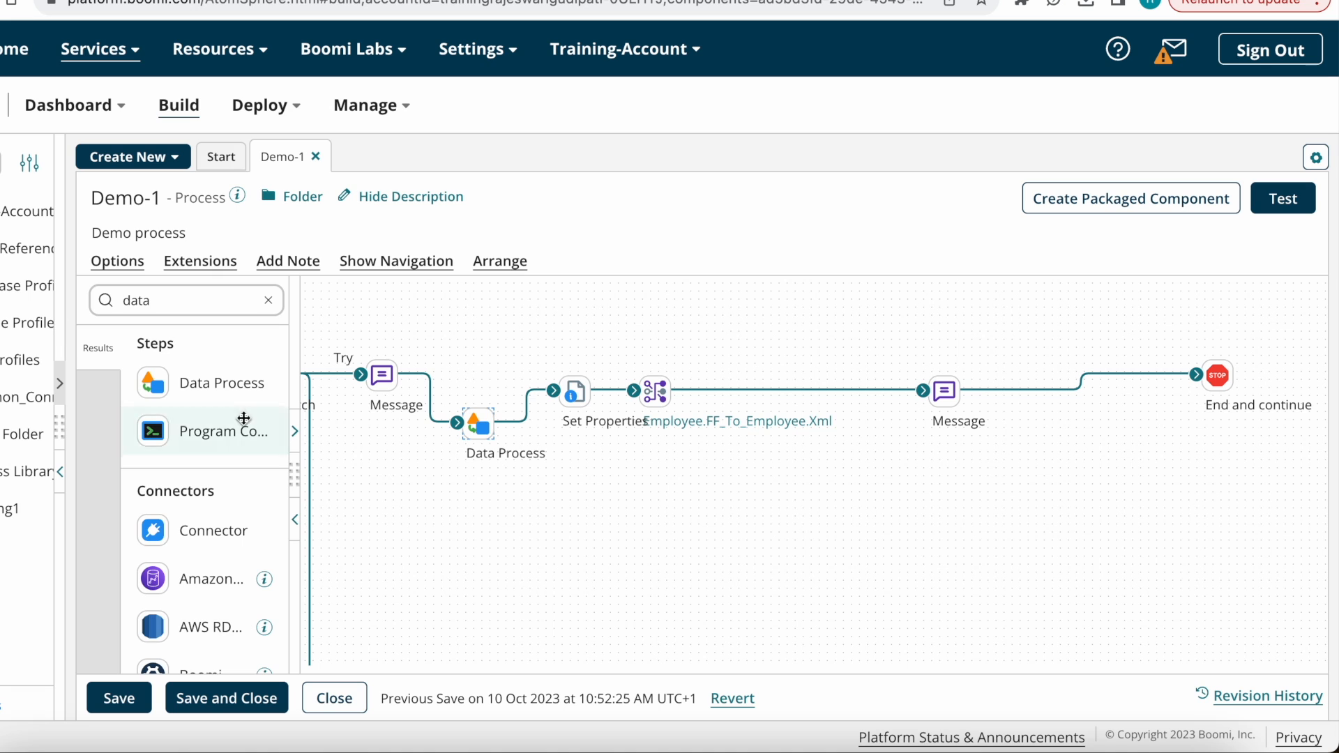
Step: Search 'bra' and add a Branch step with two branches
left_click(268, 300)
type("branc")
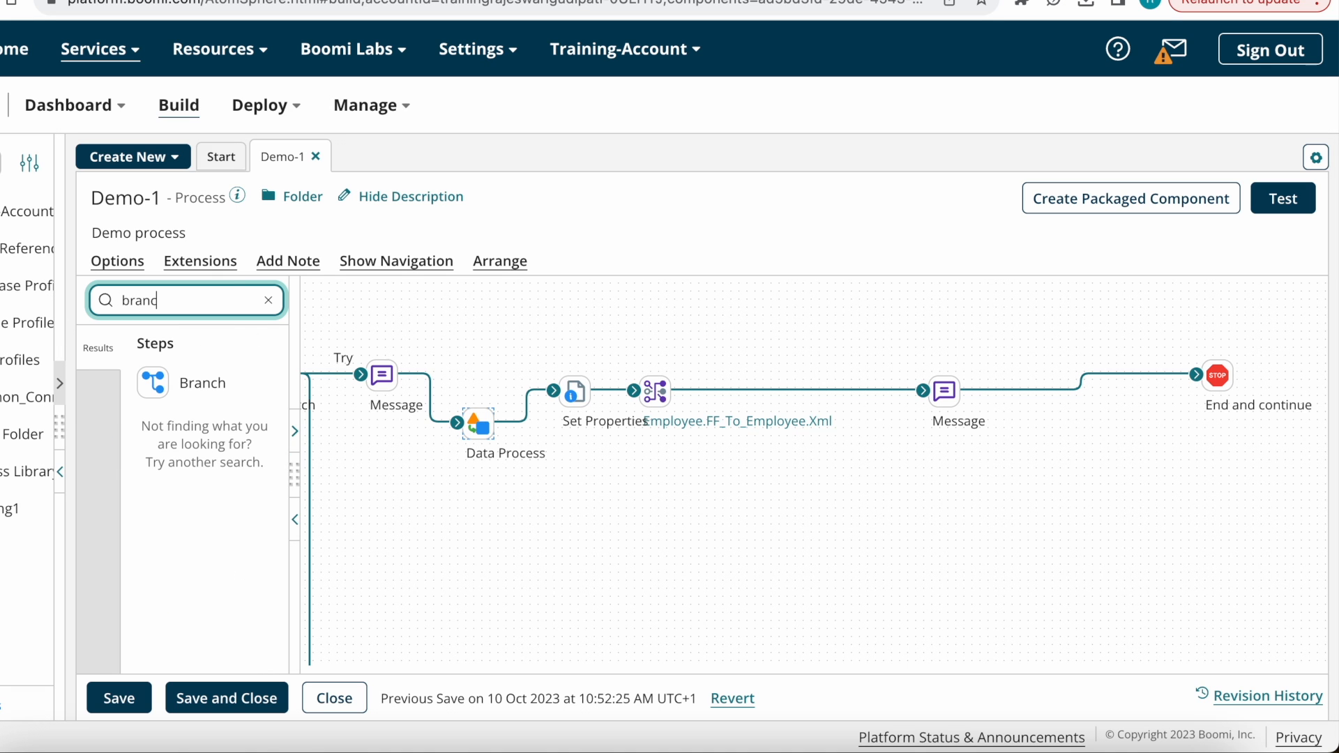
left_click_drag(195, 383, 956, 355)
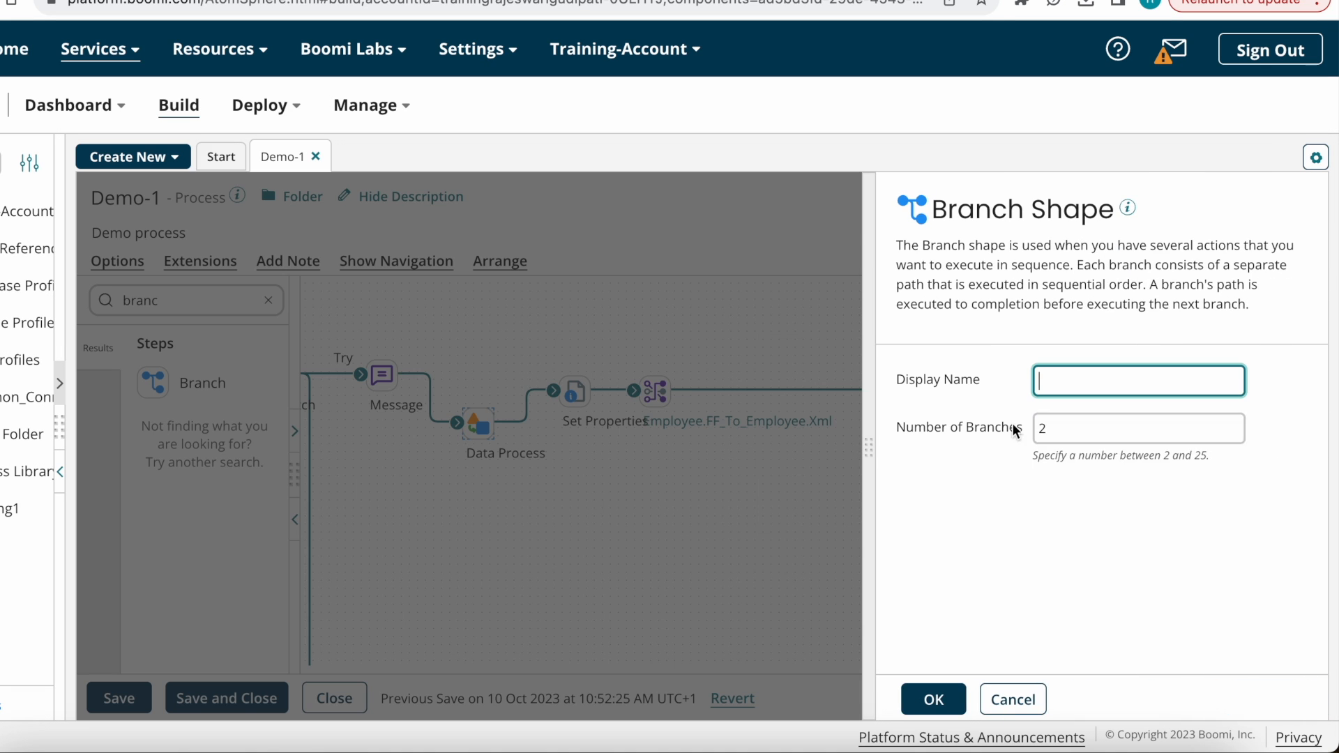
left_click(934, 699)
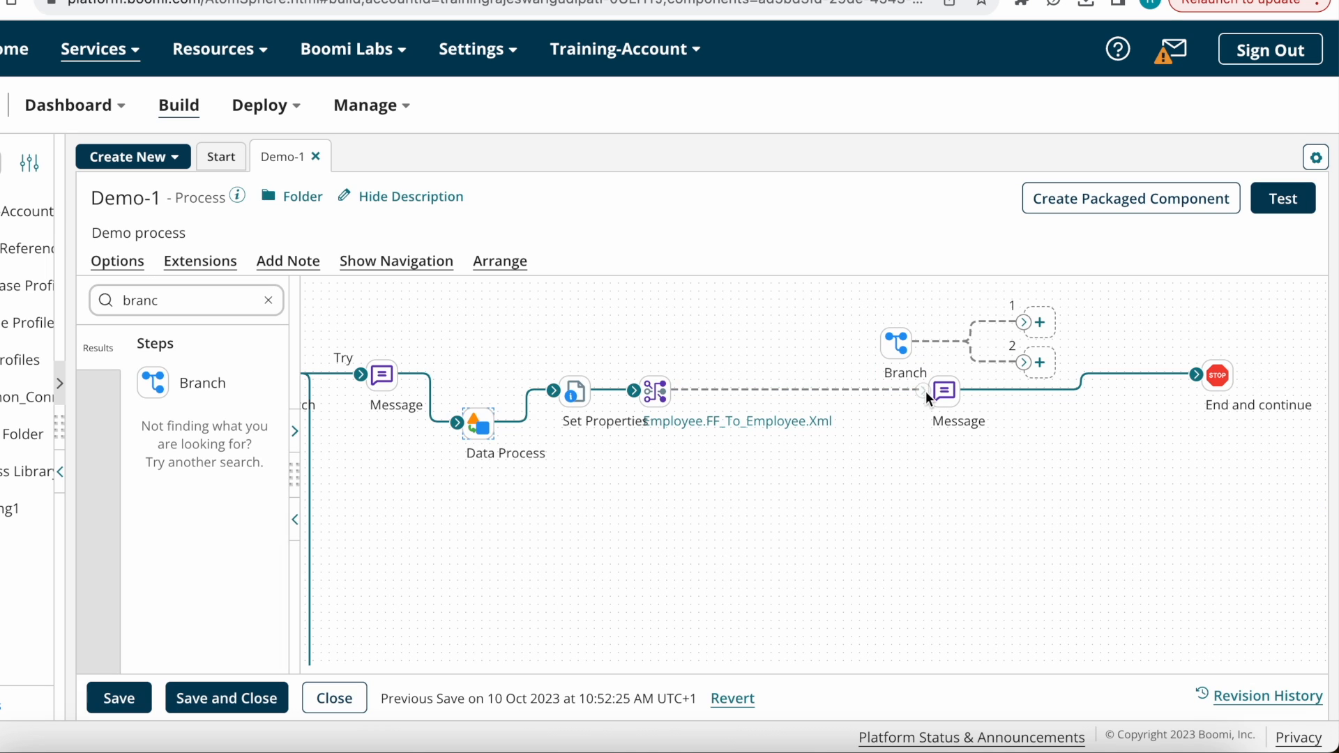
Step: Connect the Branch after the Employee.FF_To_Employee.Xml map and line the Message up on branch 1
left_click_drag(889, 338, 874, 386)
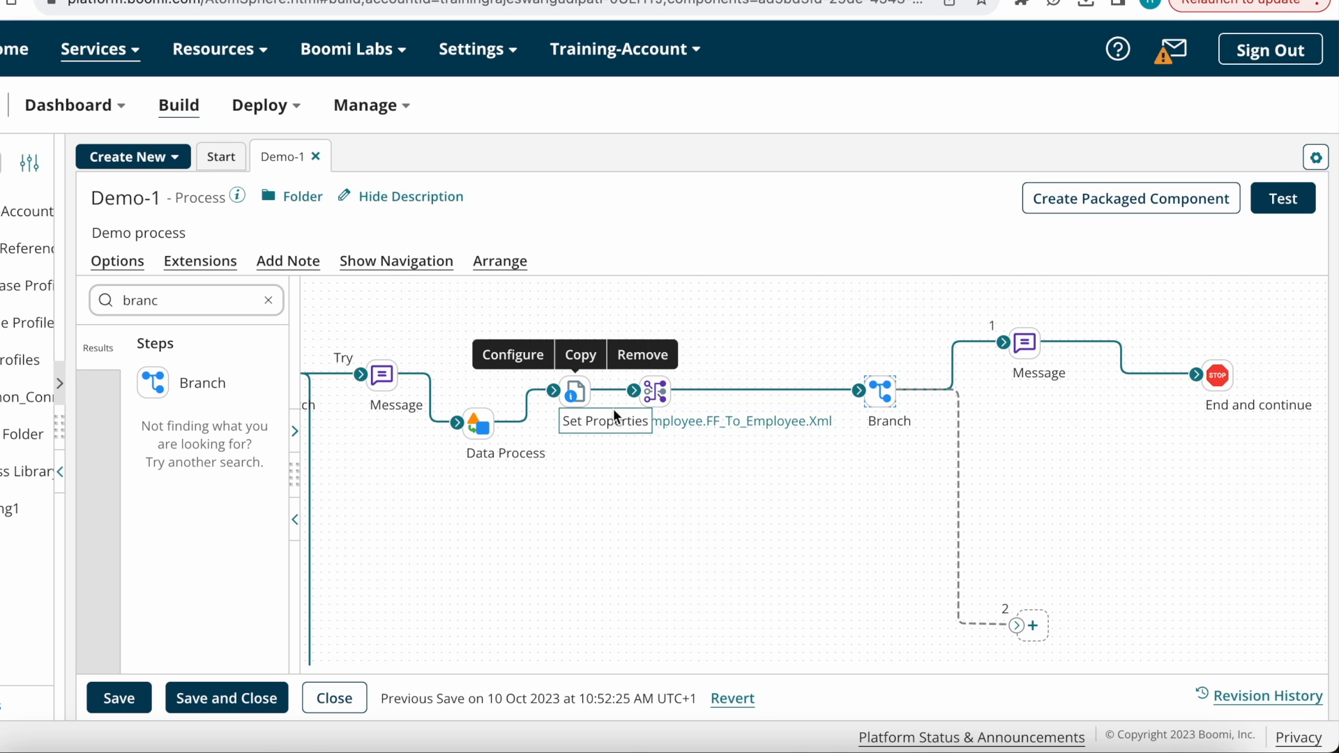
mouse_move(1031, 361)
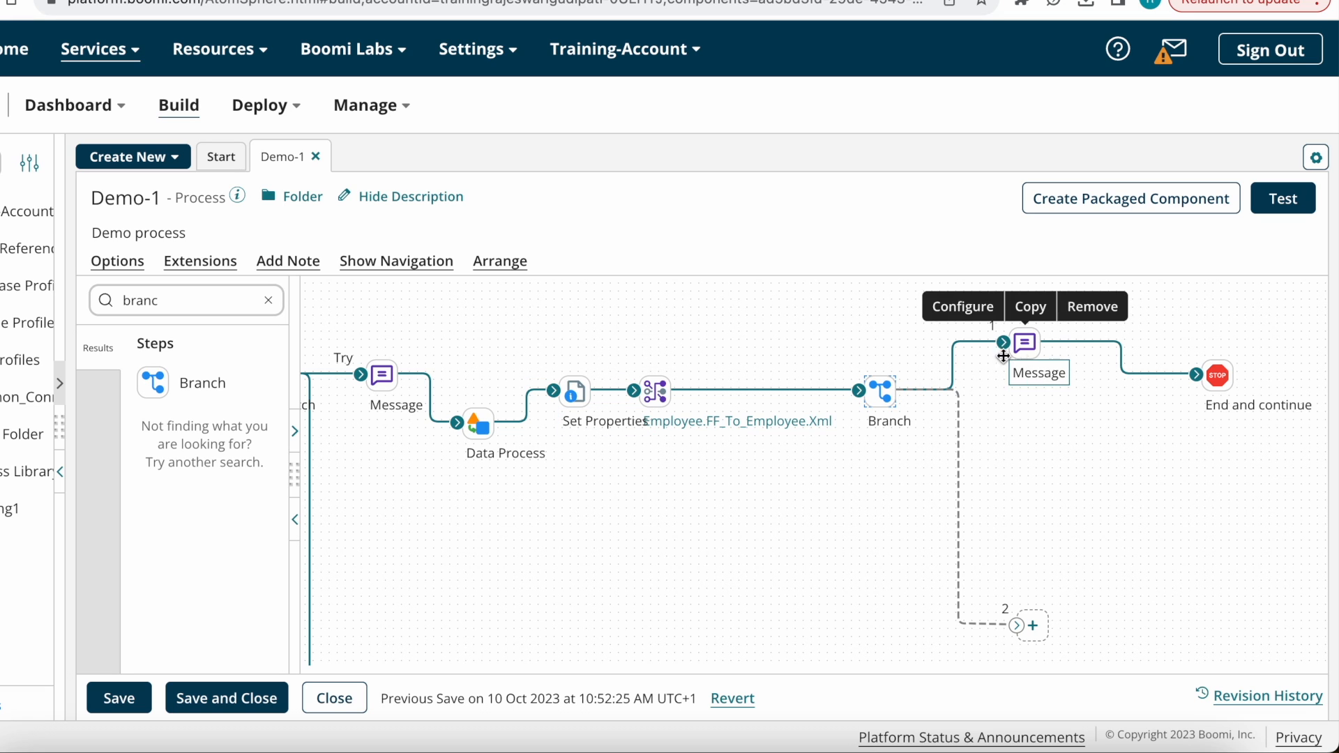
mouse_move(894, 394)
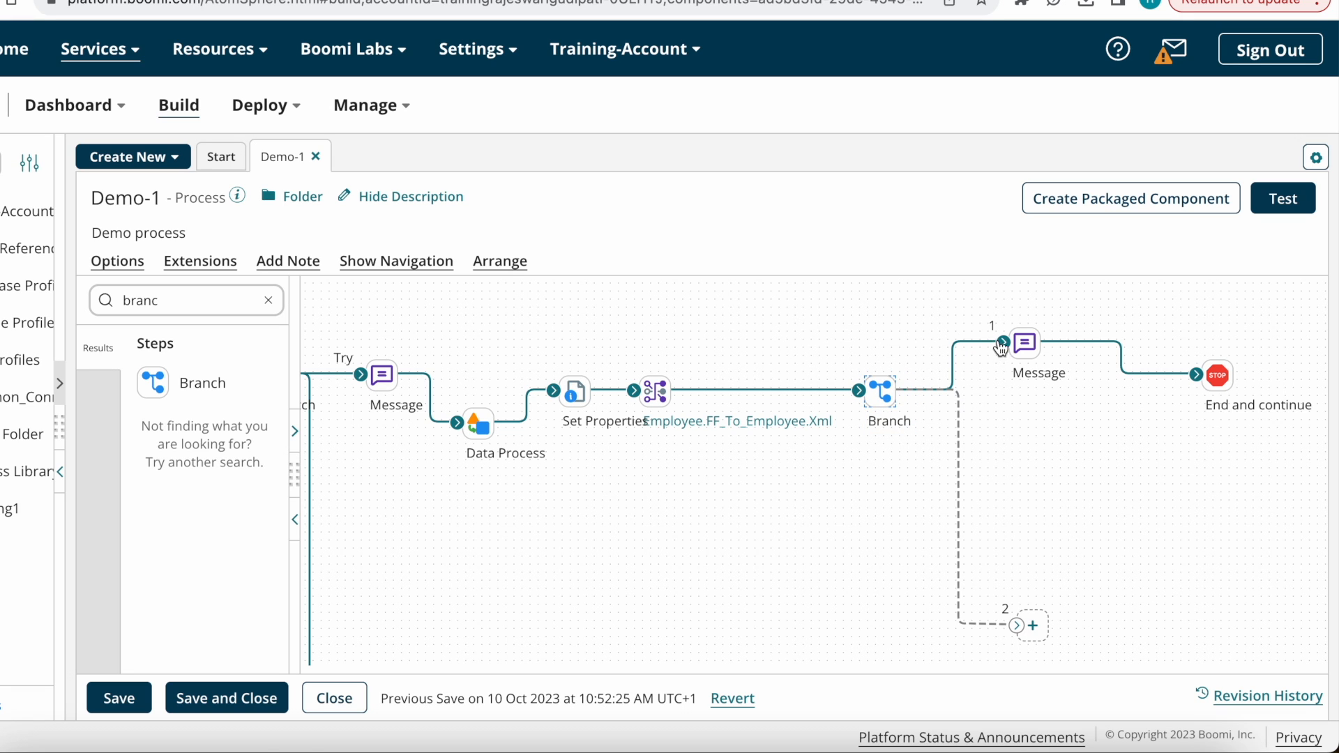
left_click_drag(1023, 345, 1056, 392)
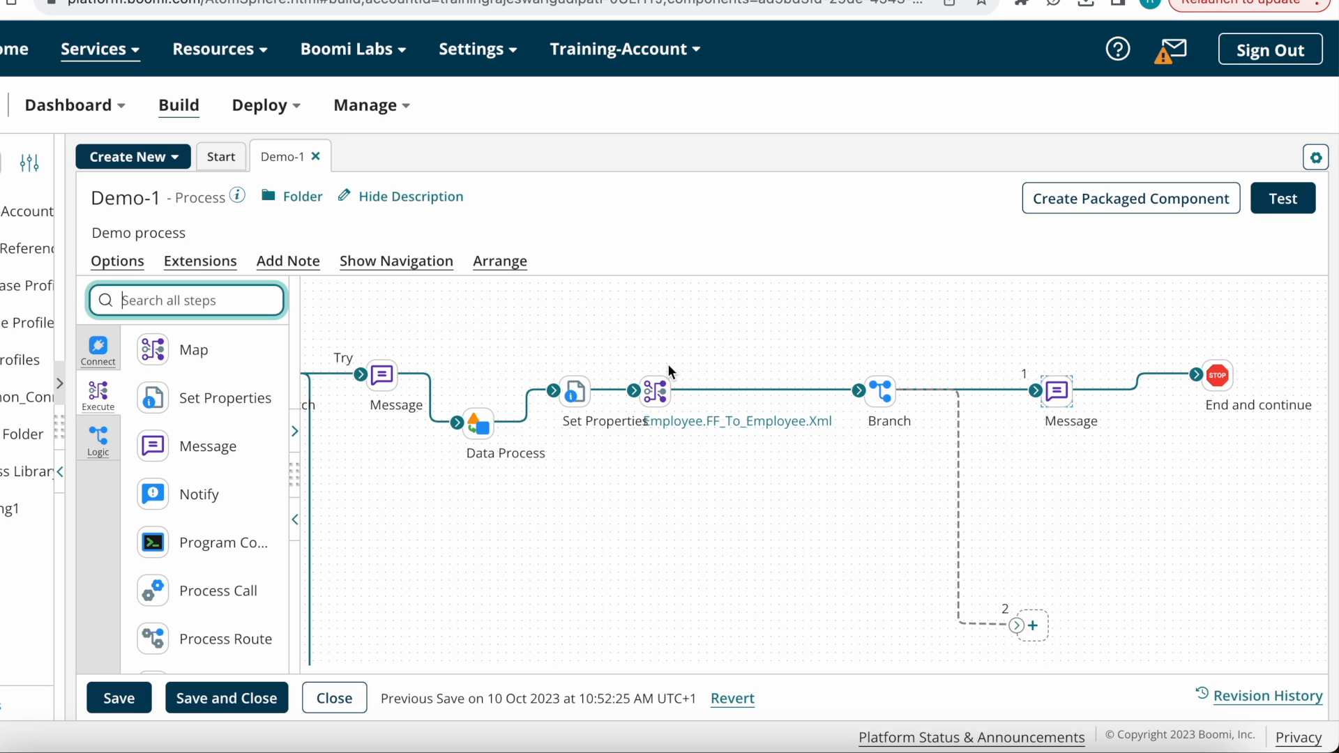
Step: Tidy the shapes and add Dynamic Process Property DPP_EmployeeID to Set Properties
left_click_drag(659, 390, 715, 387)
left_click_drag(479, 423, 463, 378)
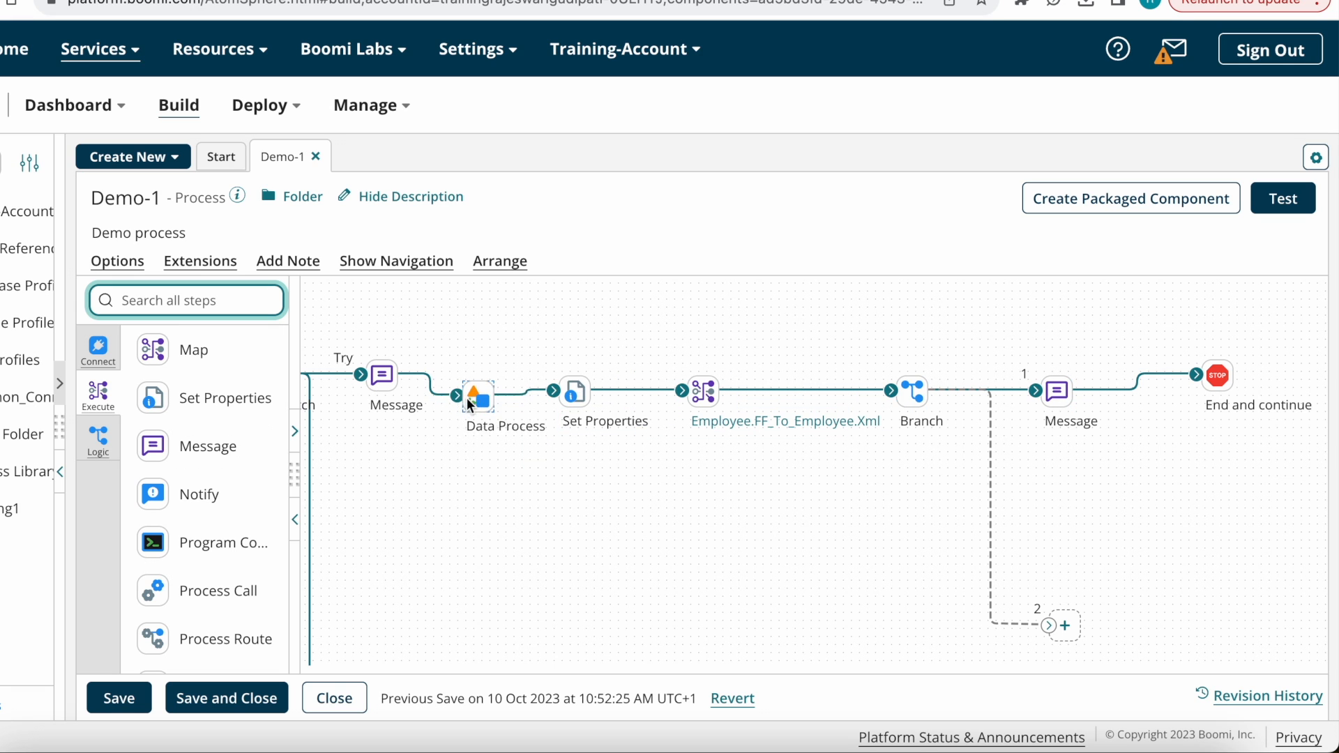
left_click(575, 392)
left_click(755, 471)
left_click(628, 206)
left_click(642, 221)
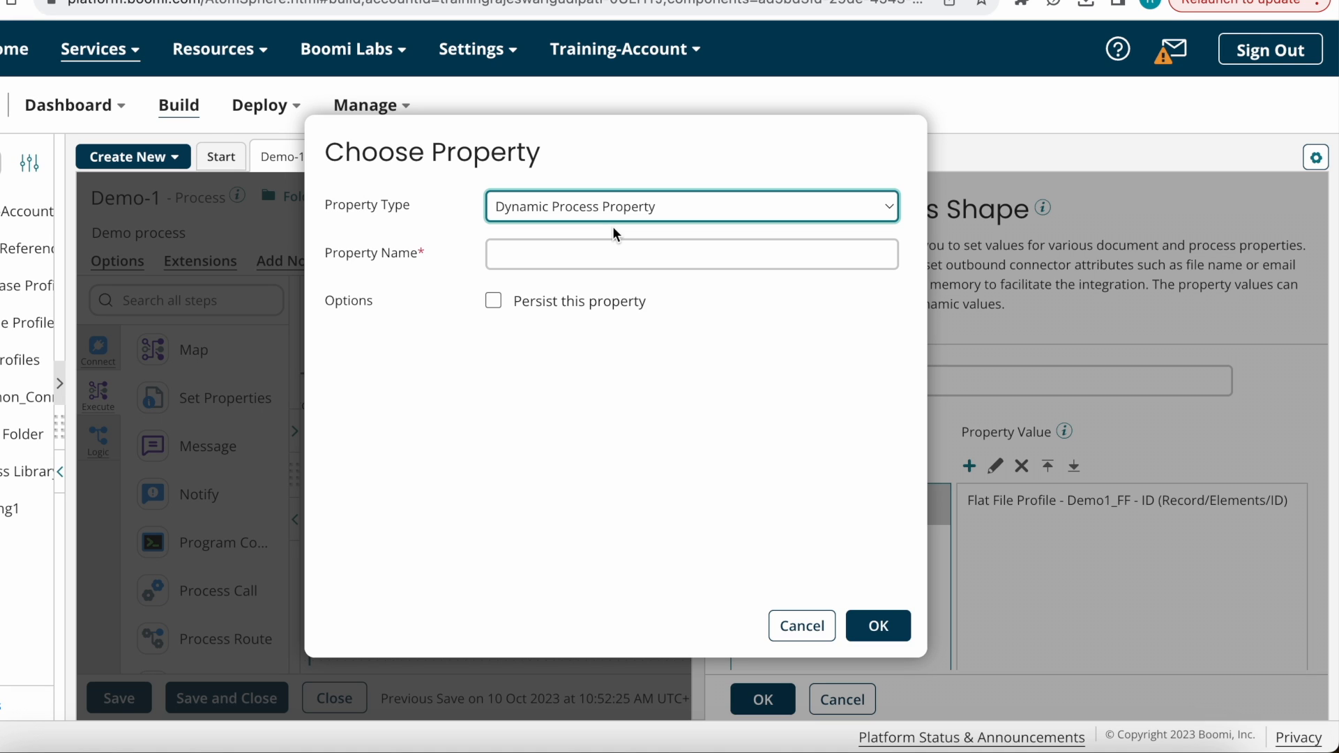
left_click(619, 253)
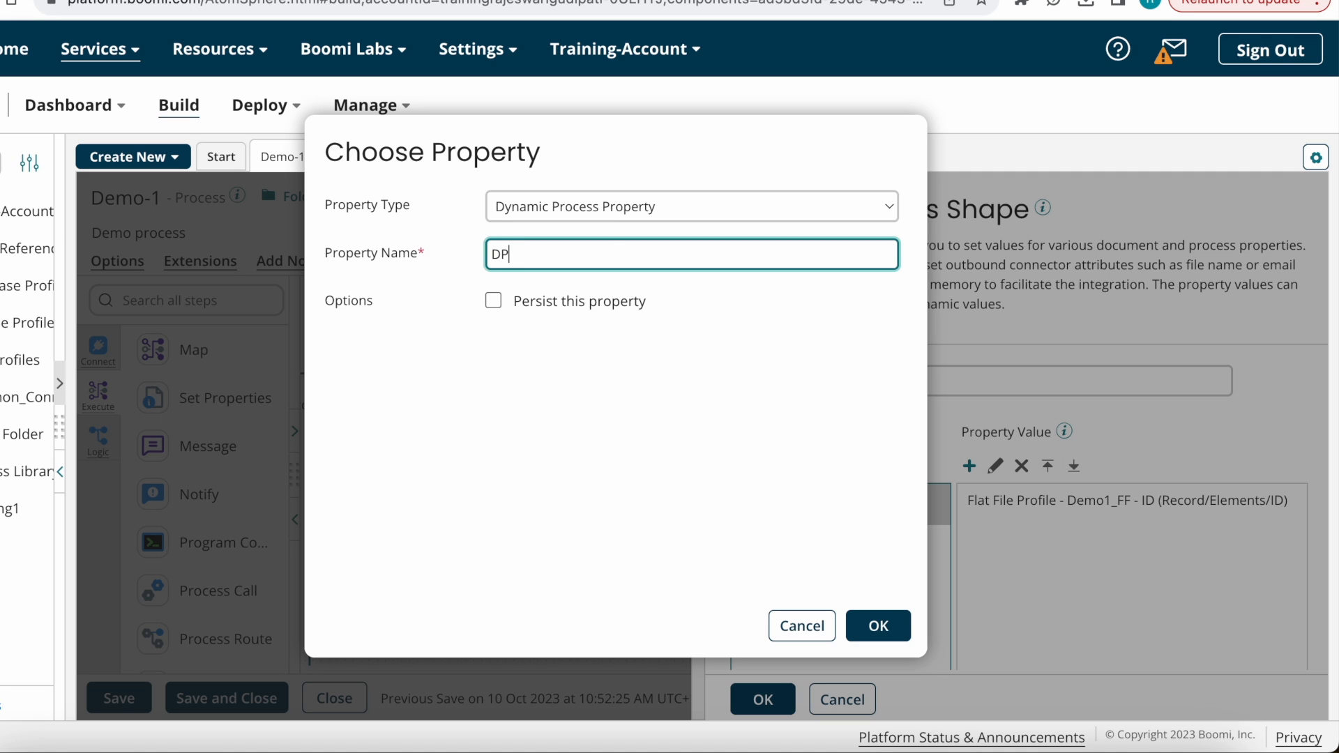
type("DPP_EmployeeID")
left_click(900, 627)
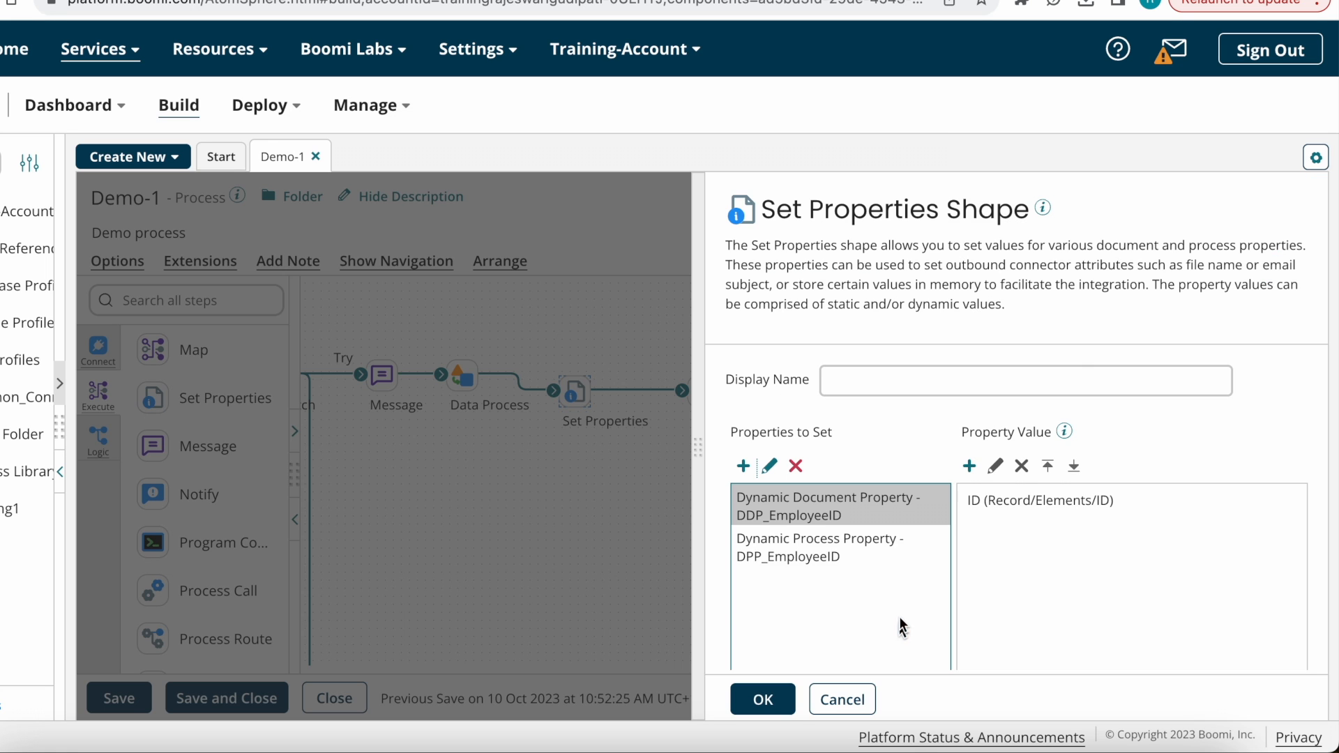
Step: Set DPP_EmployeeID's value to the ID element of the Demo1_FF flat-file profile and apply
left_click(815, 553)
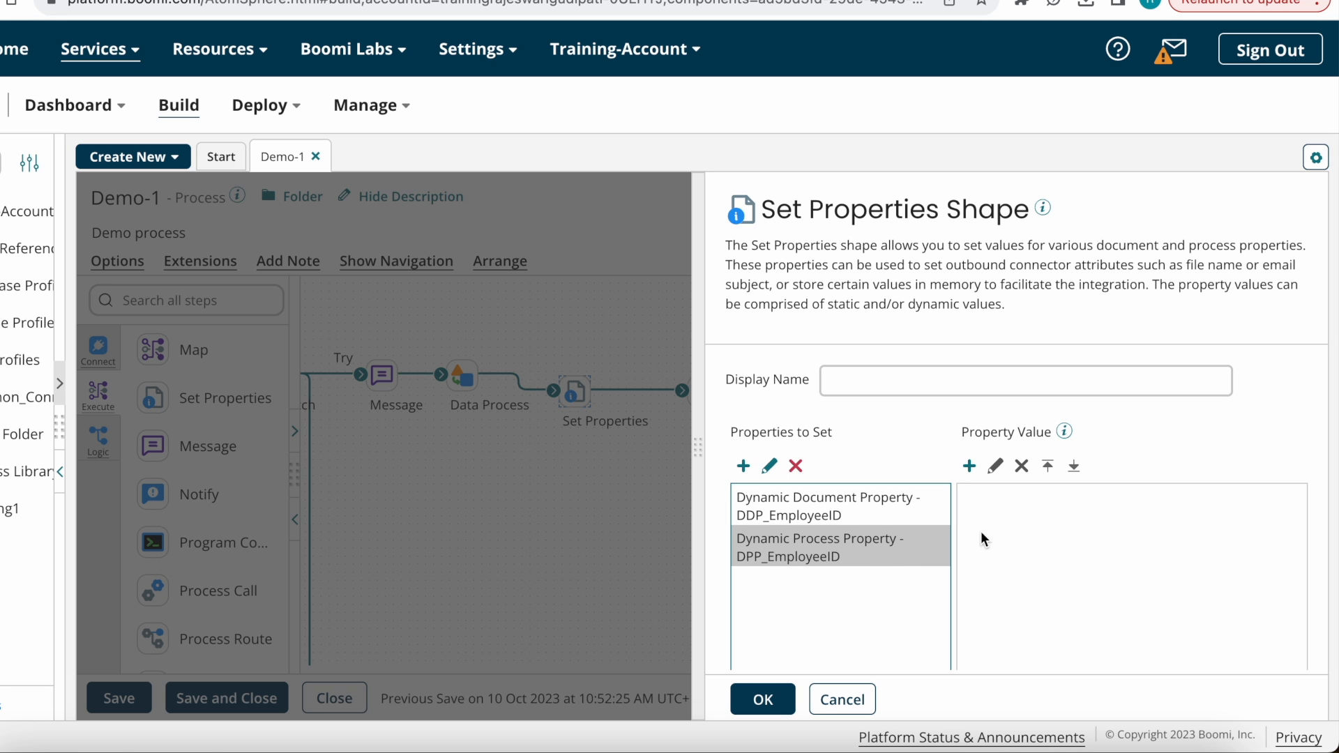
left_click(969, 466)
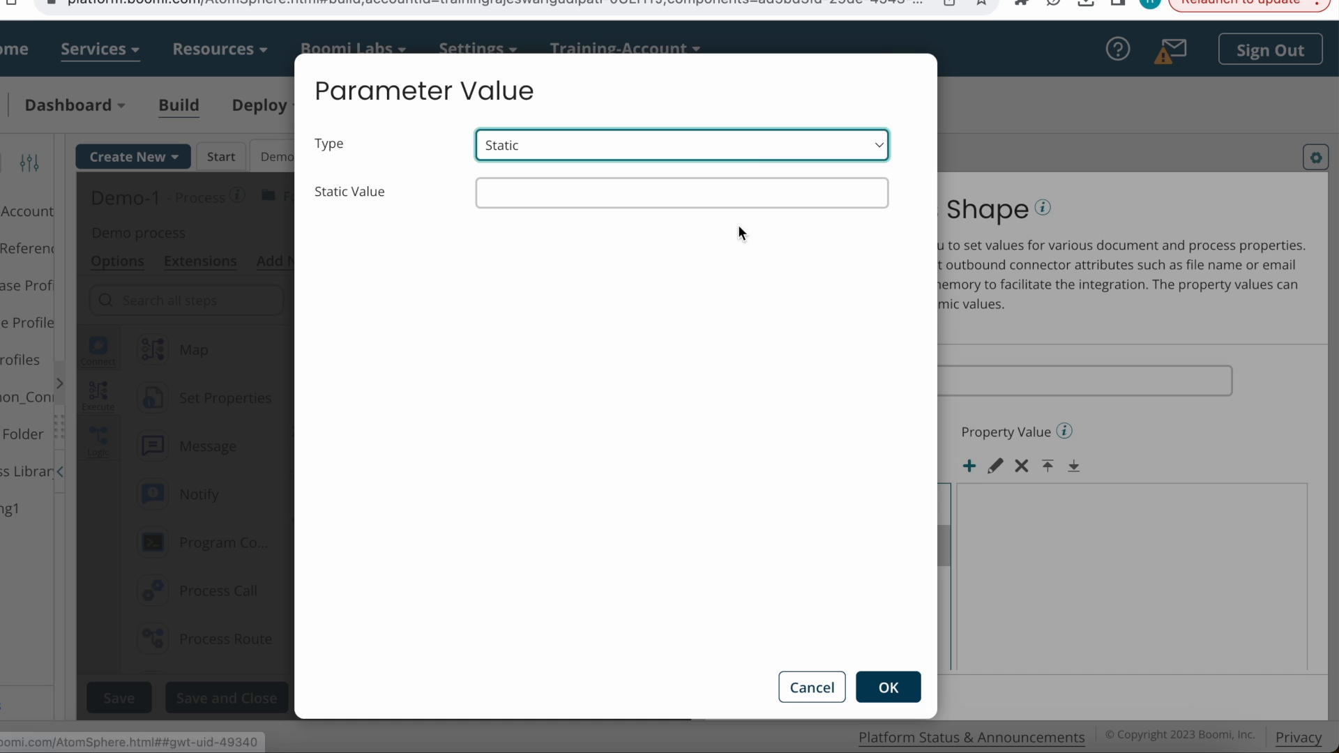
left_click(757, 148)
left_click(581, 81)
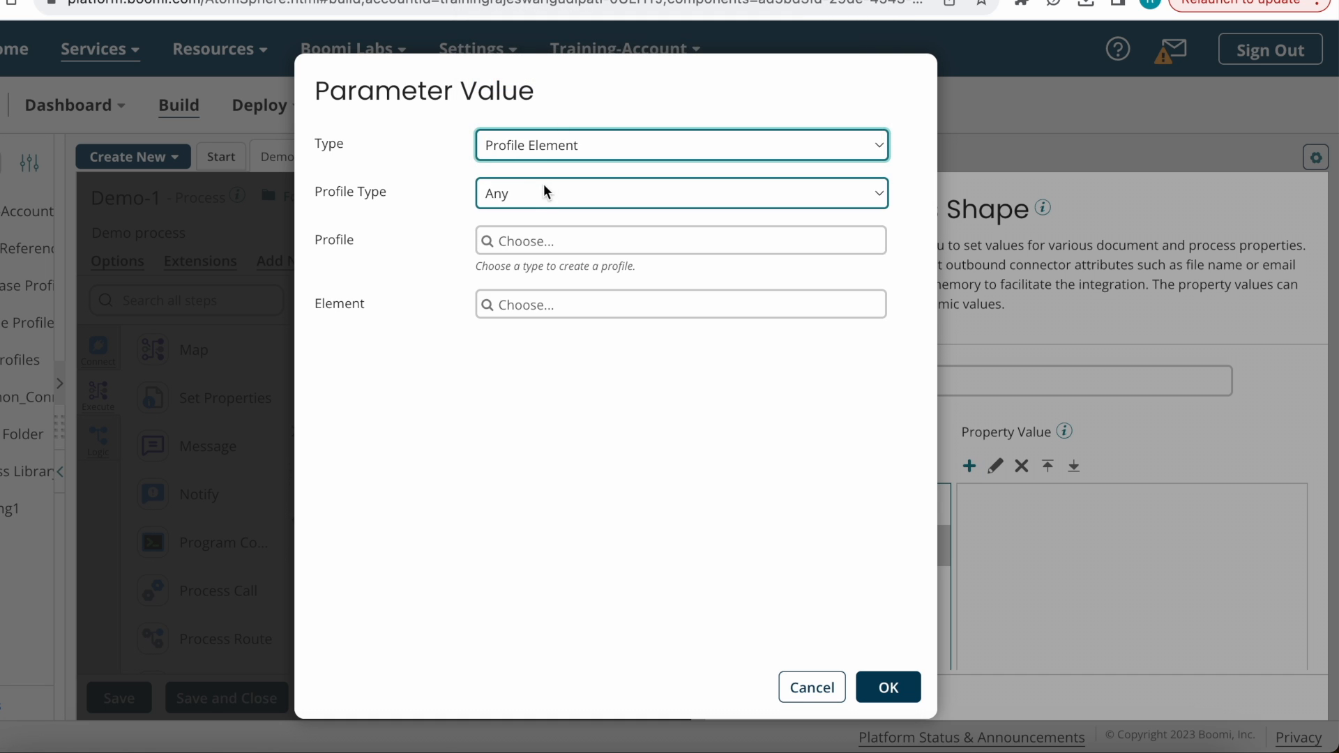
left_click(549, 198)
left_click(514, 260)
left_click(528, 244)
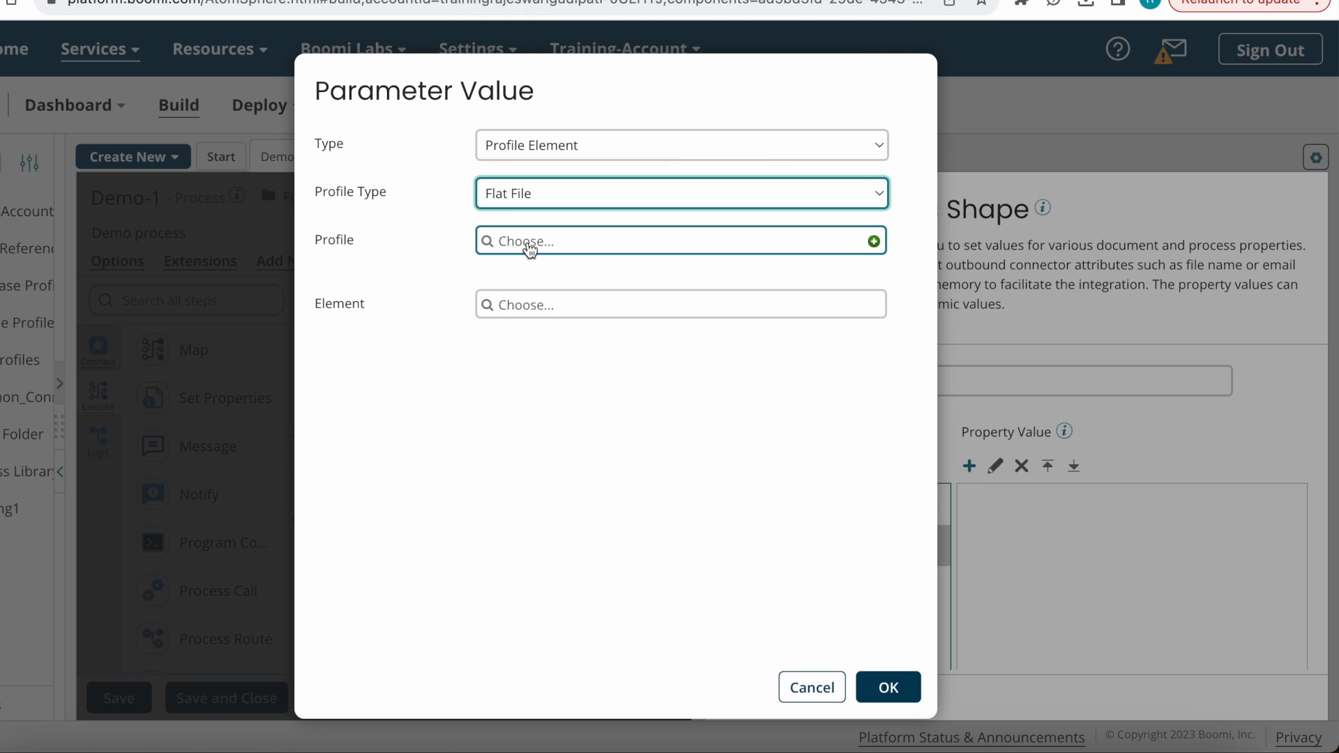
left_click(566, 346)
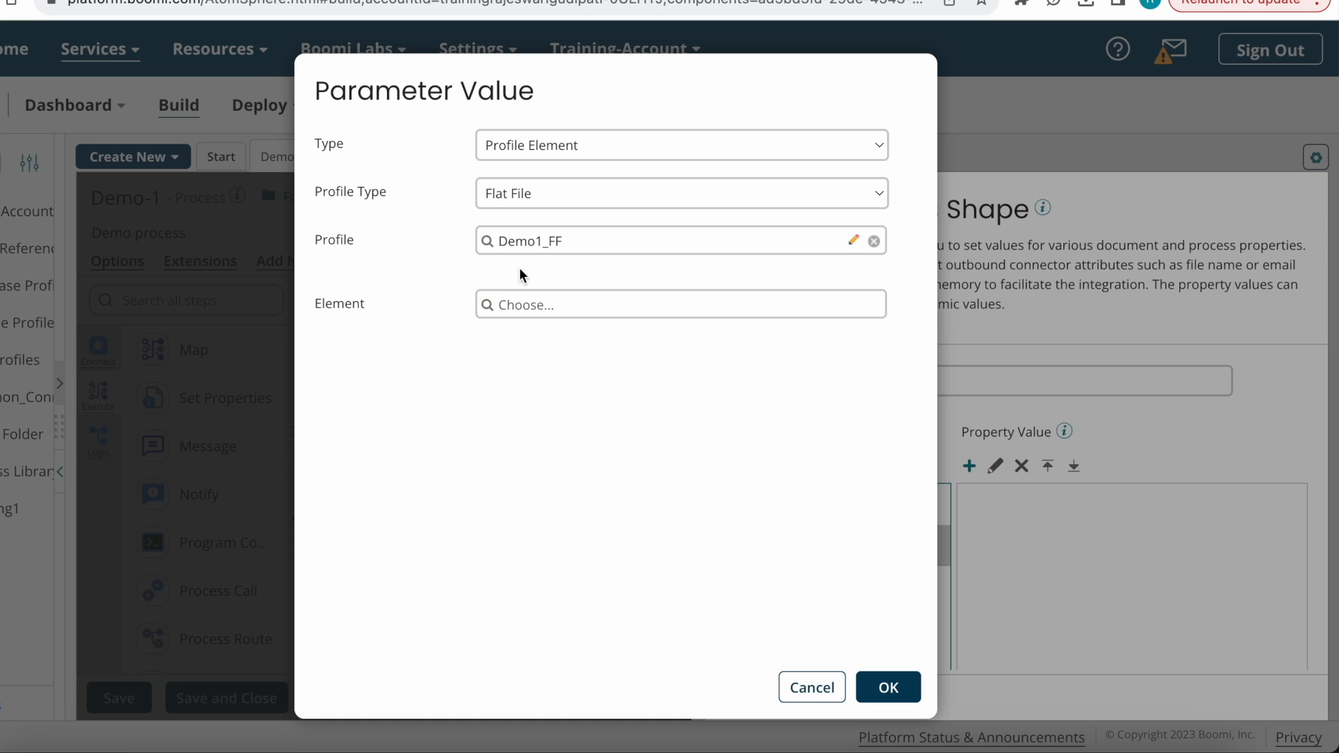
left_click(507, 305)
left_click(514, 425)
left_click(565, 476)
left_click(683, 653)
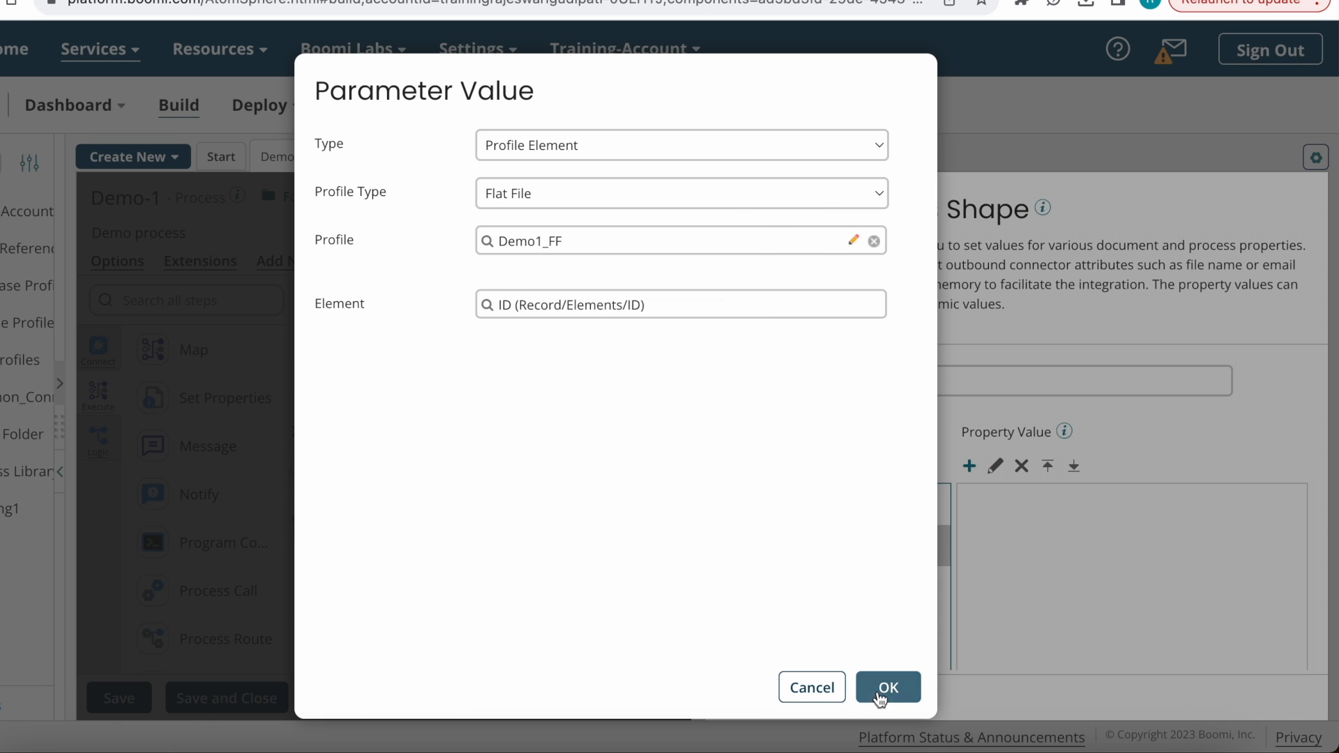
left_click(886, 688)
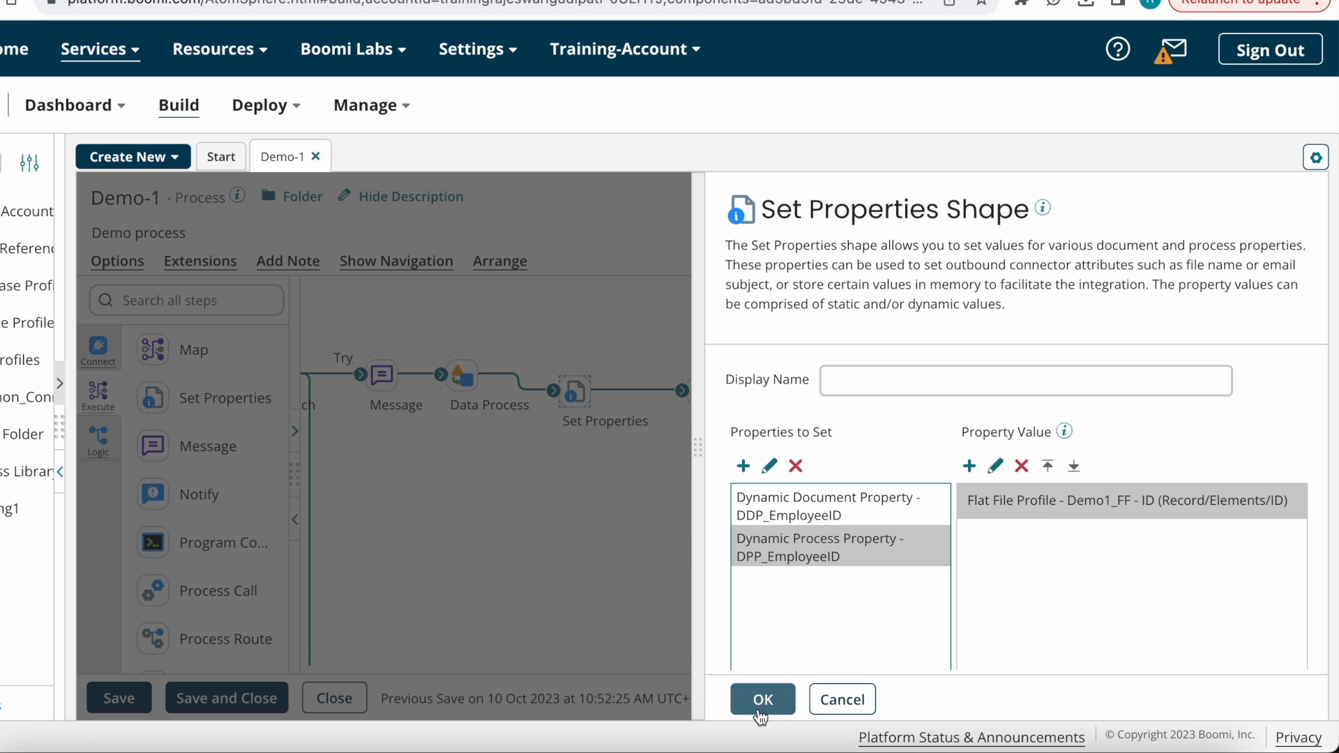
left_click(762, 700)
Step: Recheck Set Properties, then place a new Message step on Branch path 2
left_click(571, 383)
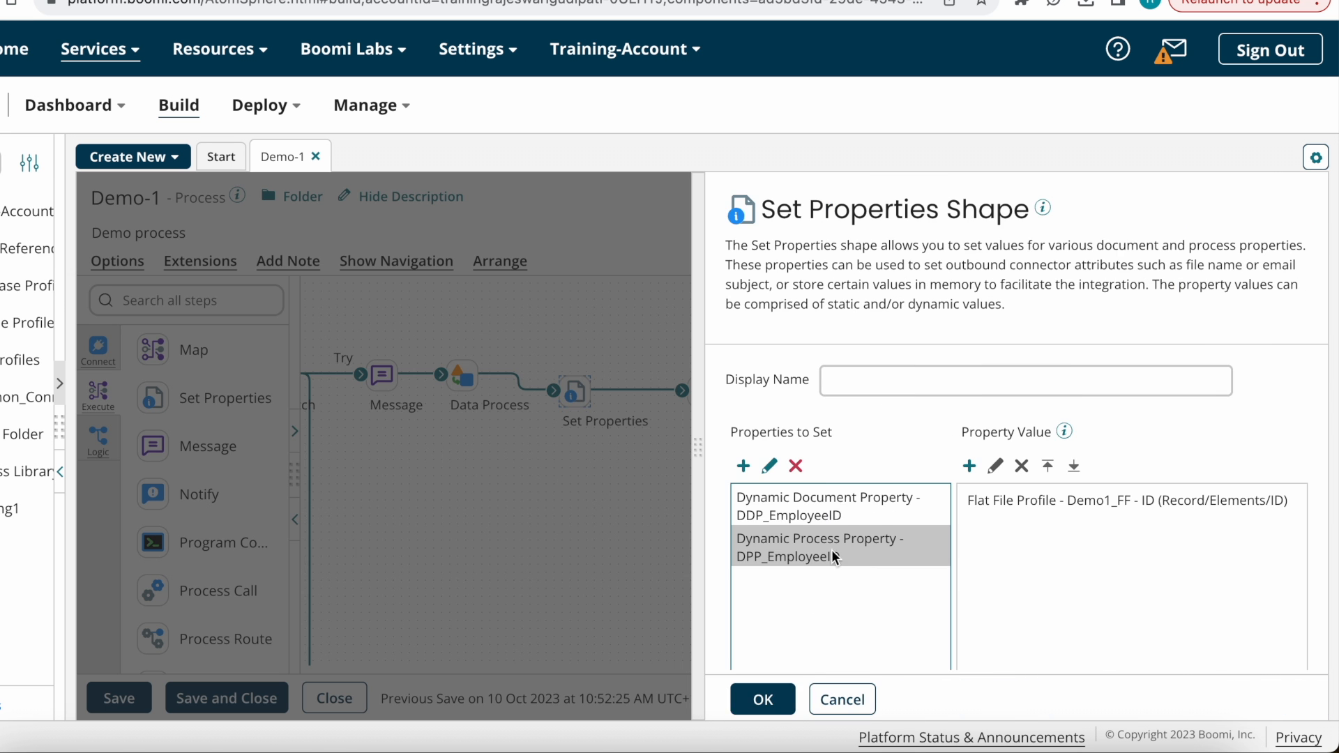
left_click(762, 699)
mouse_move(626, 421)
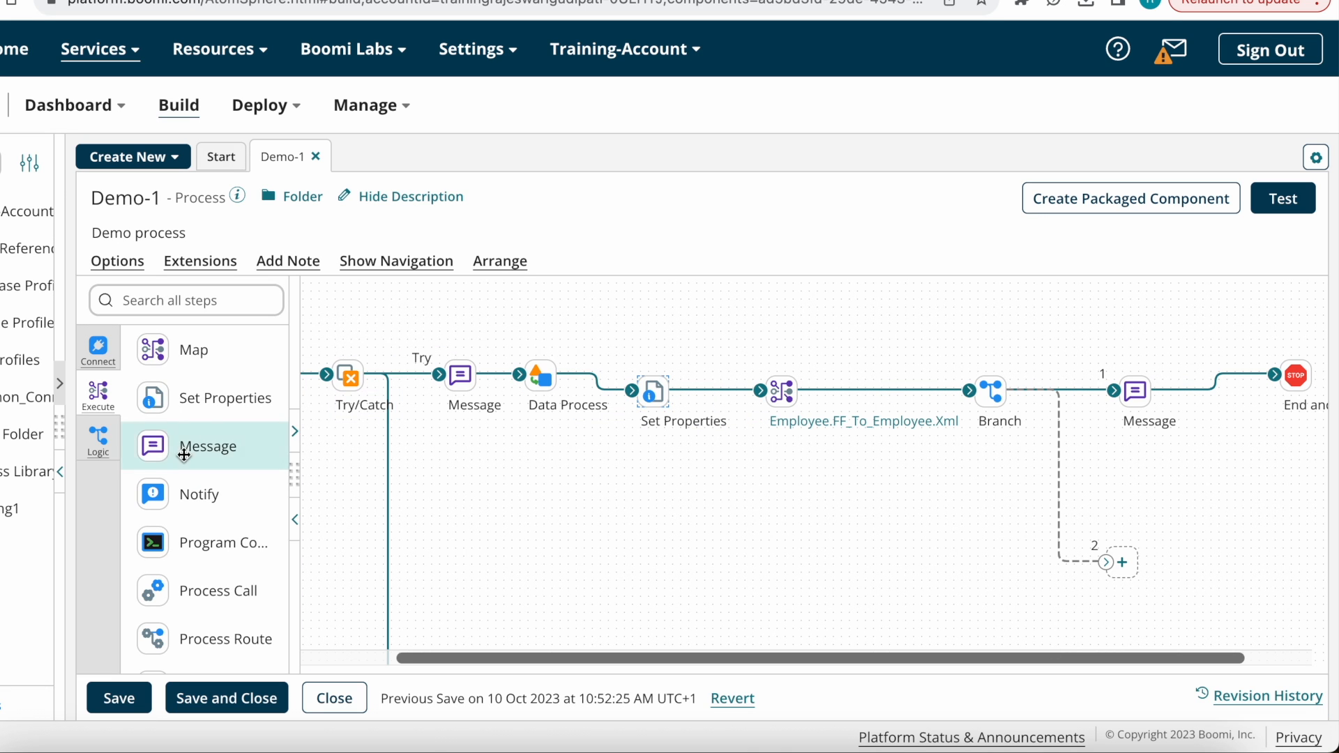
left_click_drag(208, 446, 1164, 589)
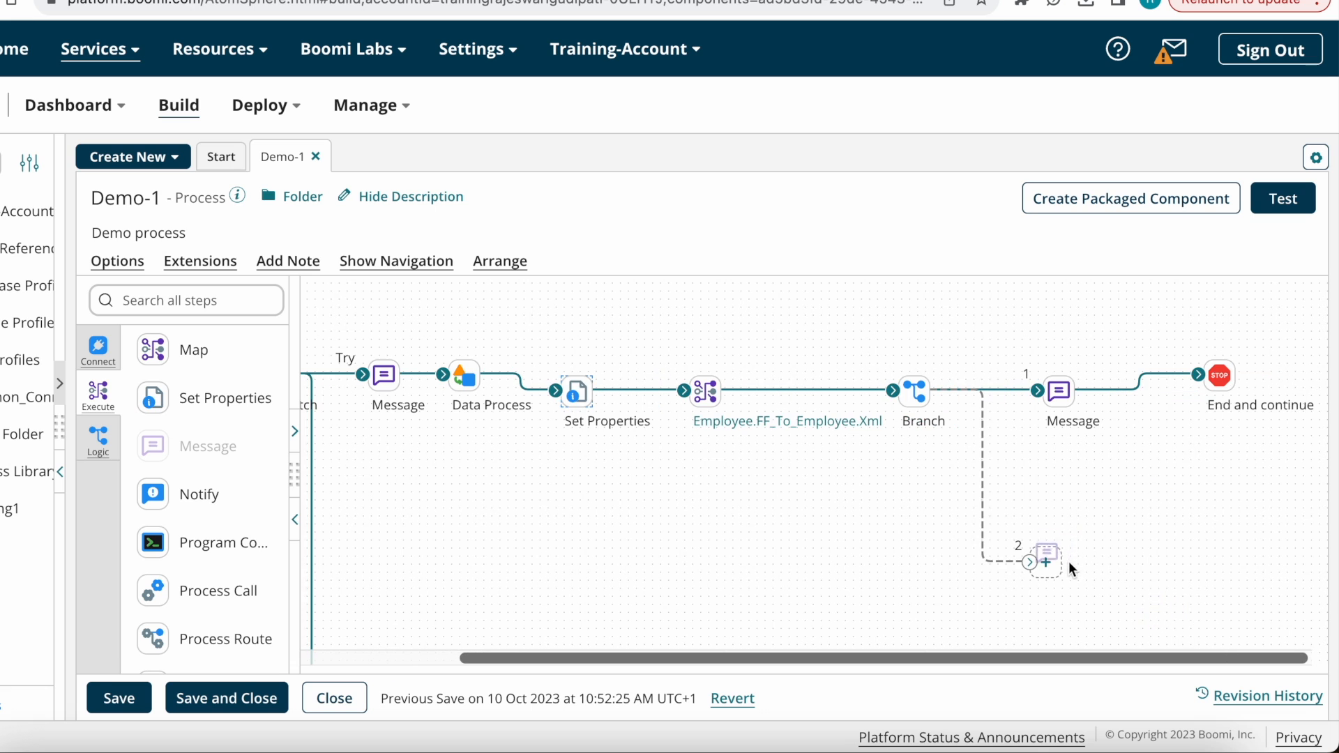
left_click_drag(1070, 559, 1067, 562)
left_click(994, 455)
Step: Make the branch-2 Message output {1}, bound to the dynamic process property DPP_EmployeeID
type("{1")
scroll(1032, 556, "down", 3)
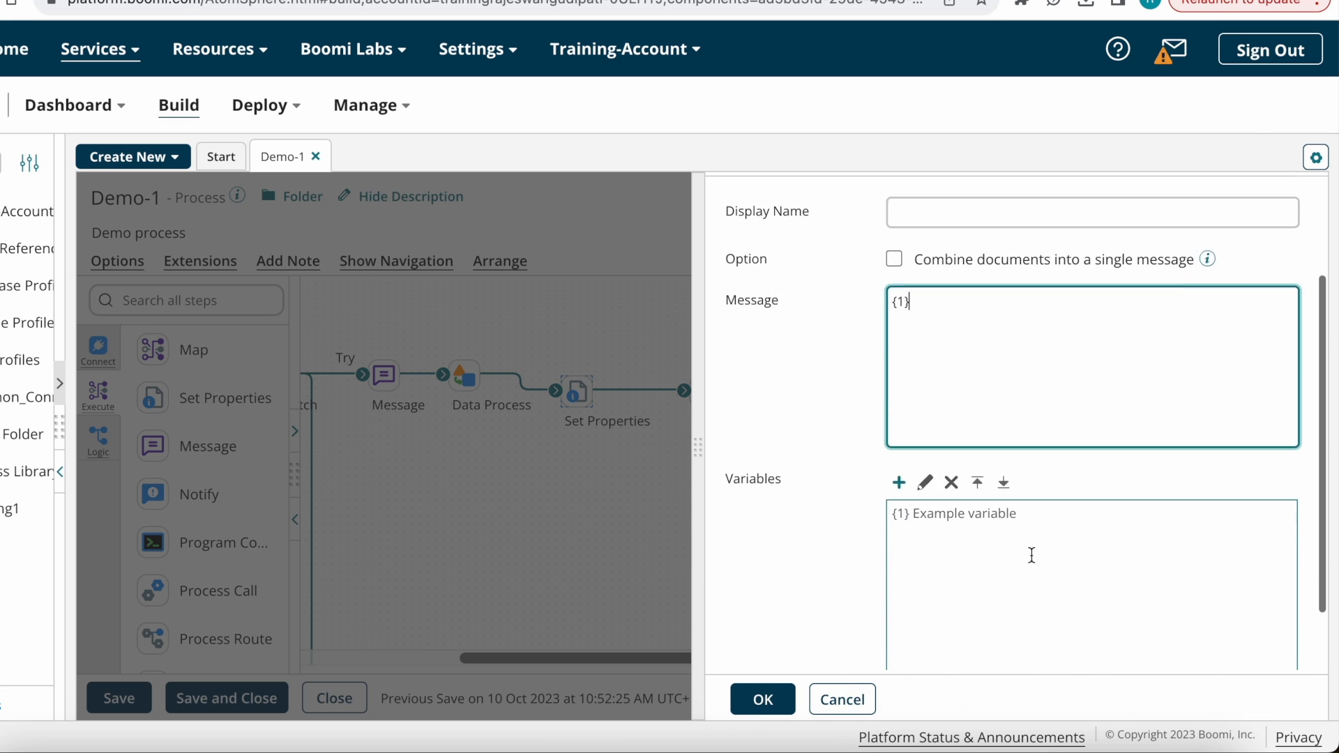
left_click(900, 482)
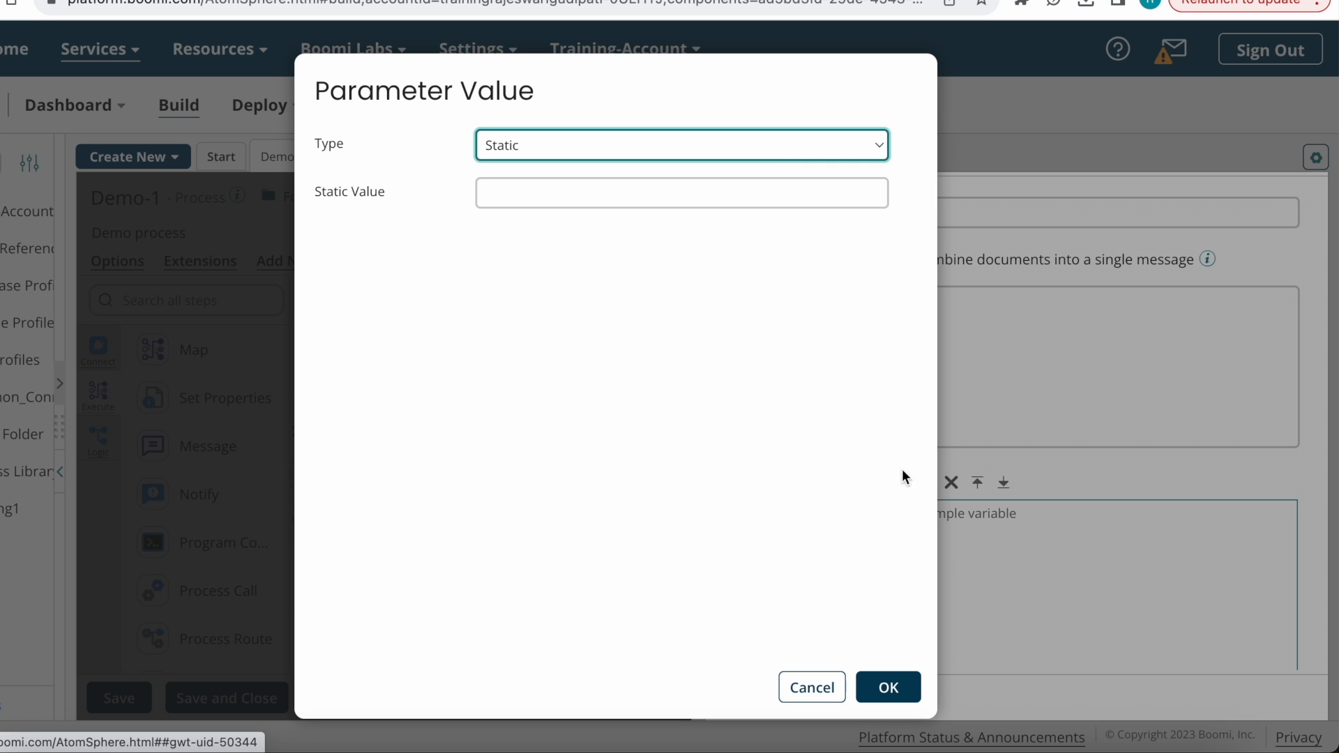
left_click(775, 145)
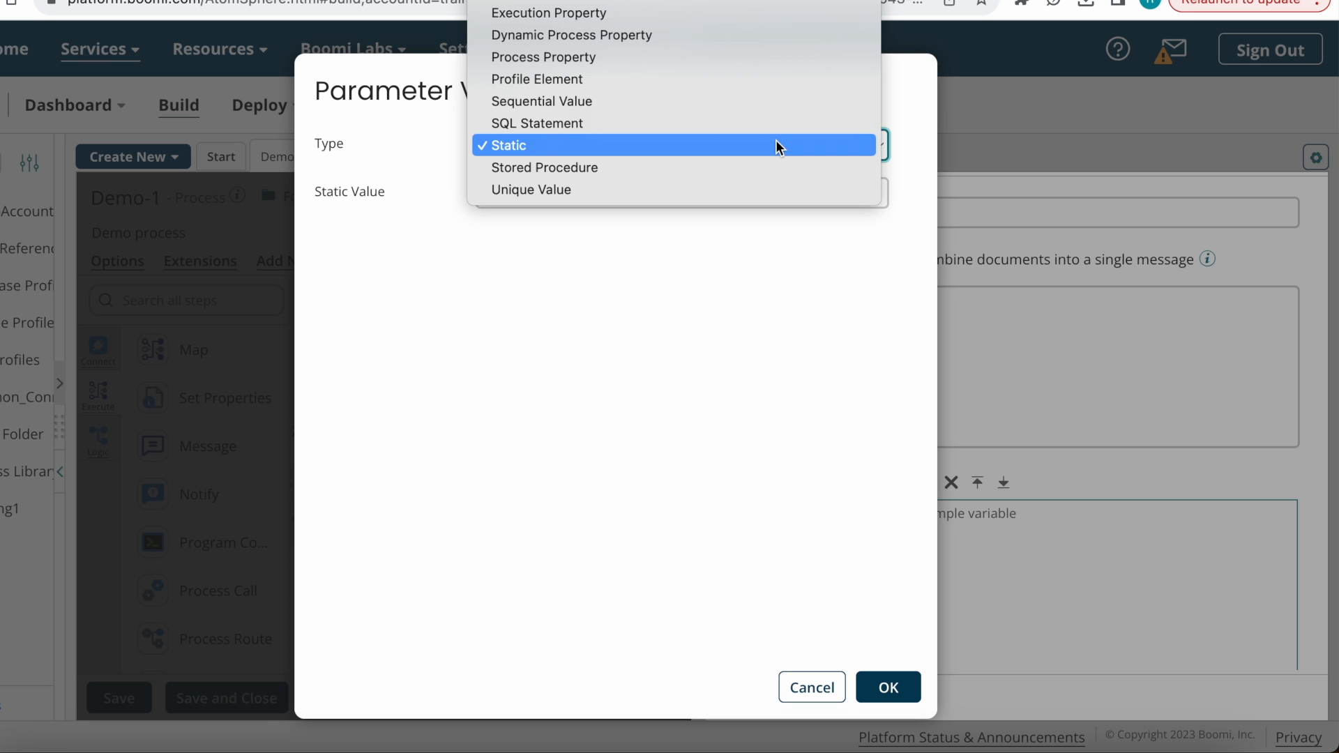
left_click(588, 36)
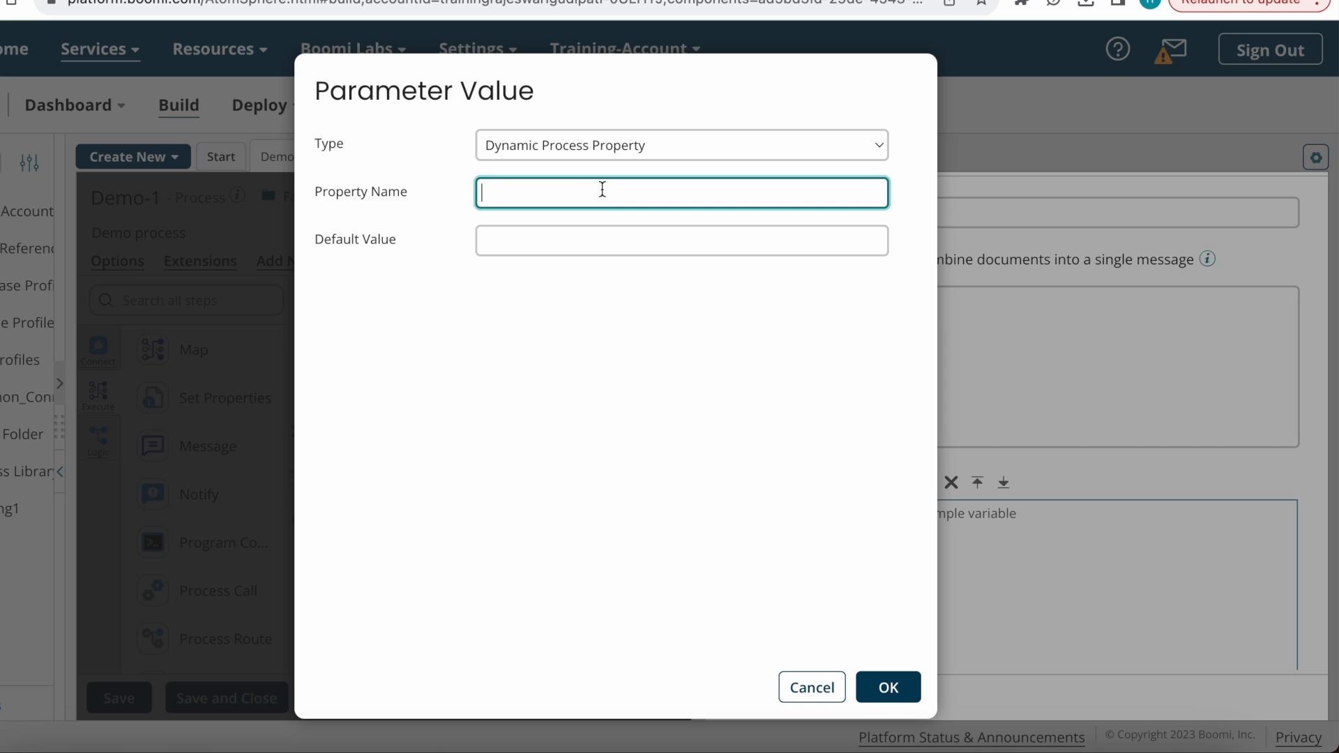
type("DPP_Em")
key("Return")
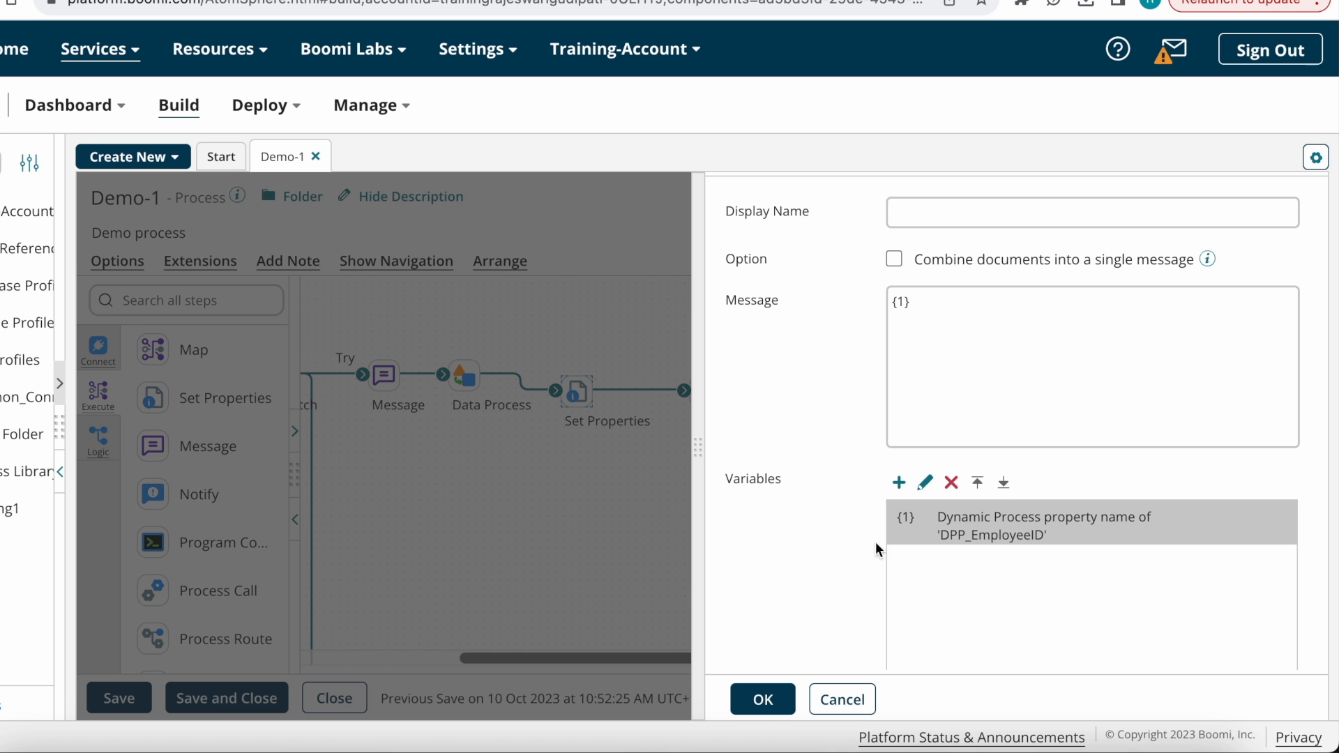
left_click(763, 699)
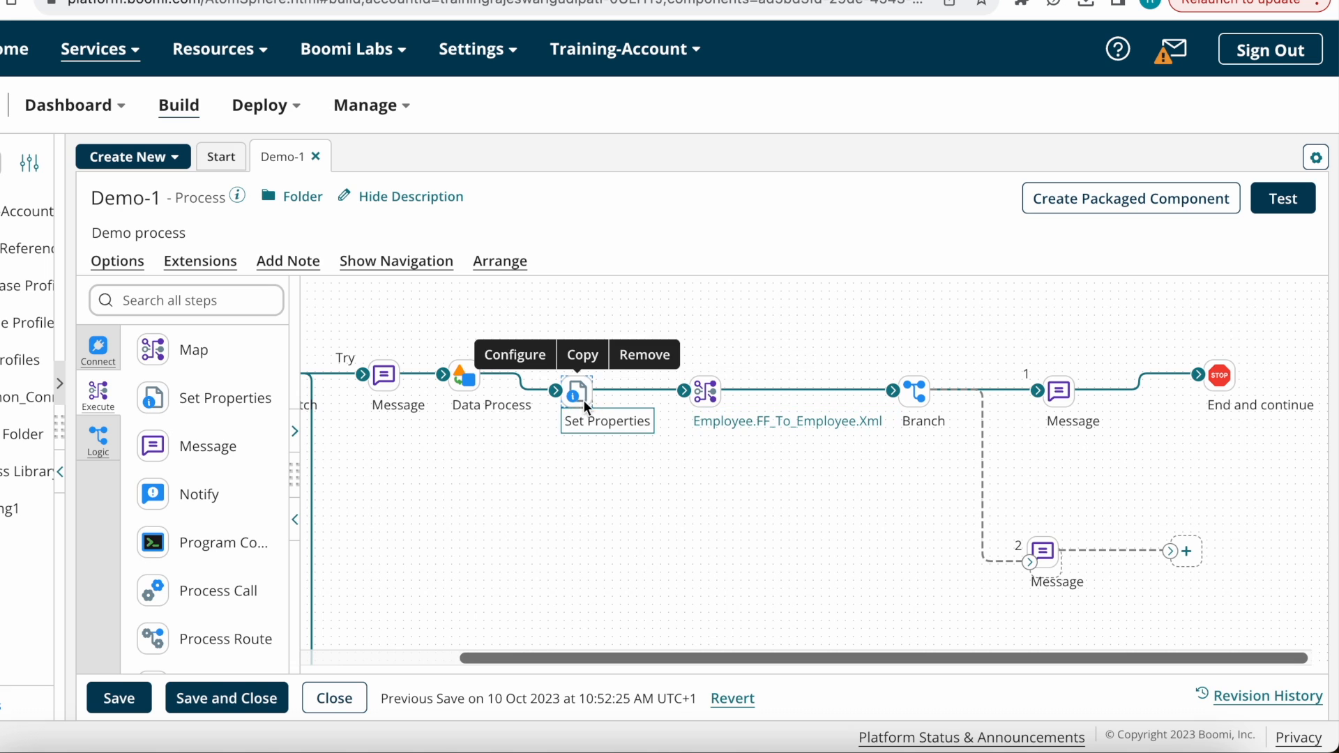
Step: Check the DPP_EmployeeID value in the Set Properties step, leaving it unchanged
left_click(579, 395)
left_click(856, 551)
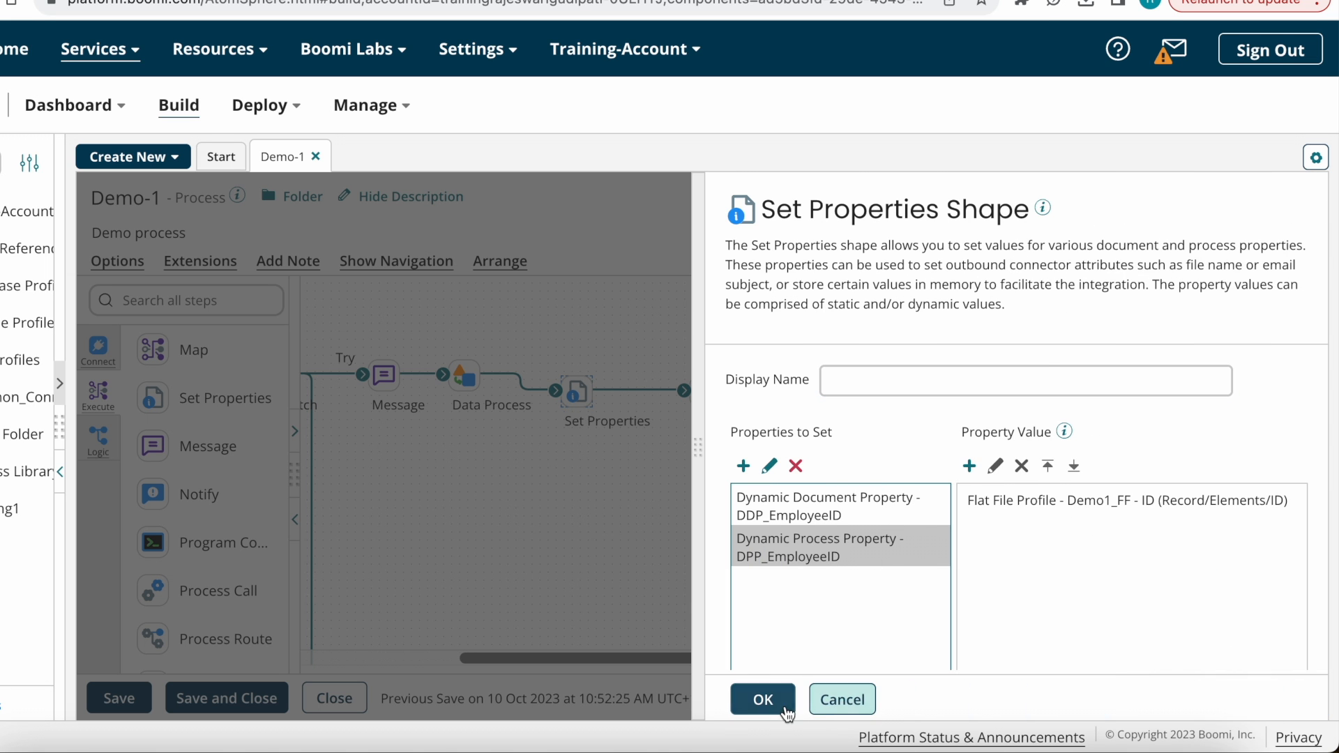
left_click(843, 700)
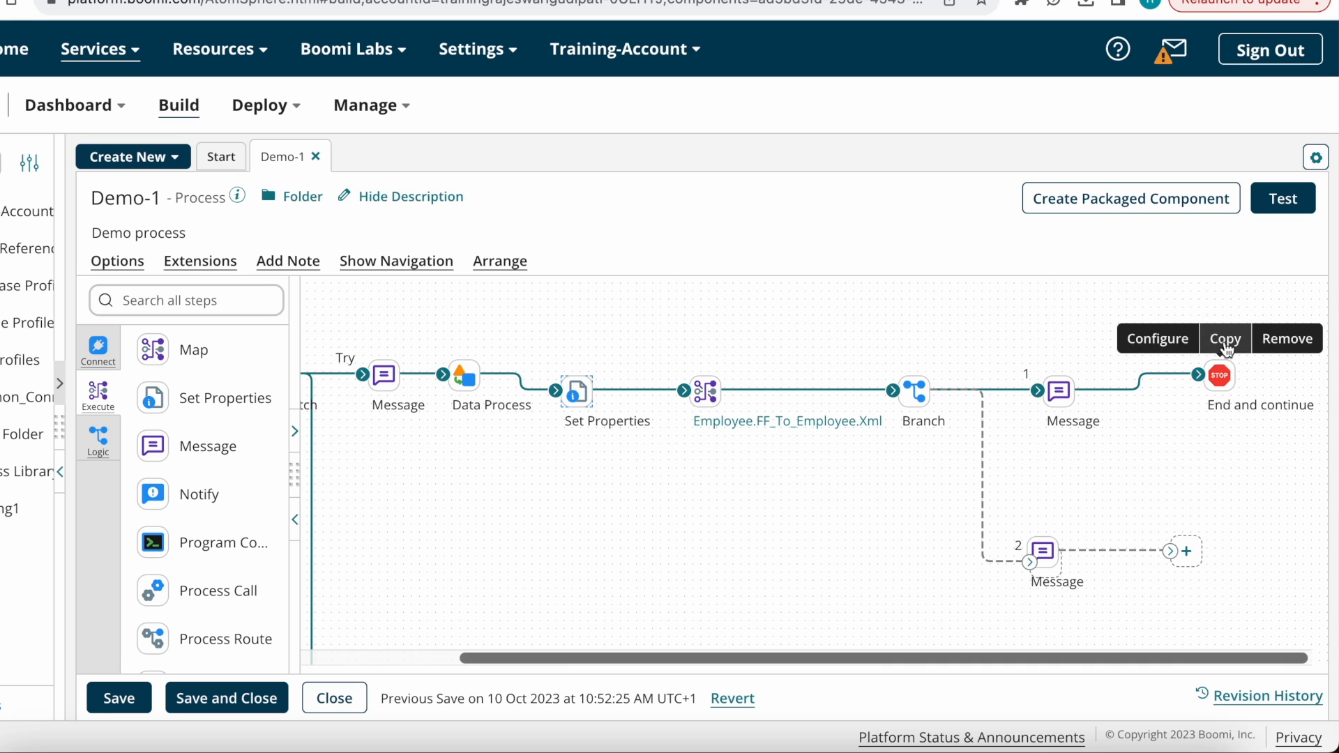
Step: Paste a copy of End and continue after Message 2 and wire Branch path 2 through it
left_click(1228, 308)
left_click(1229, 520)
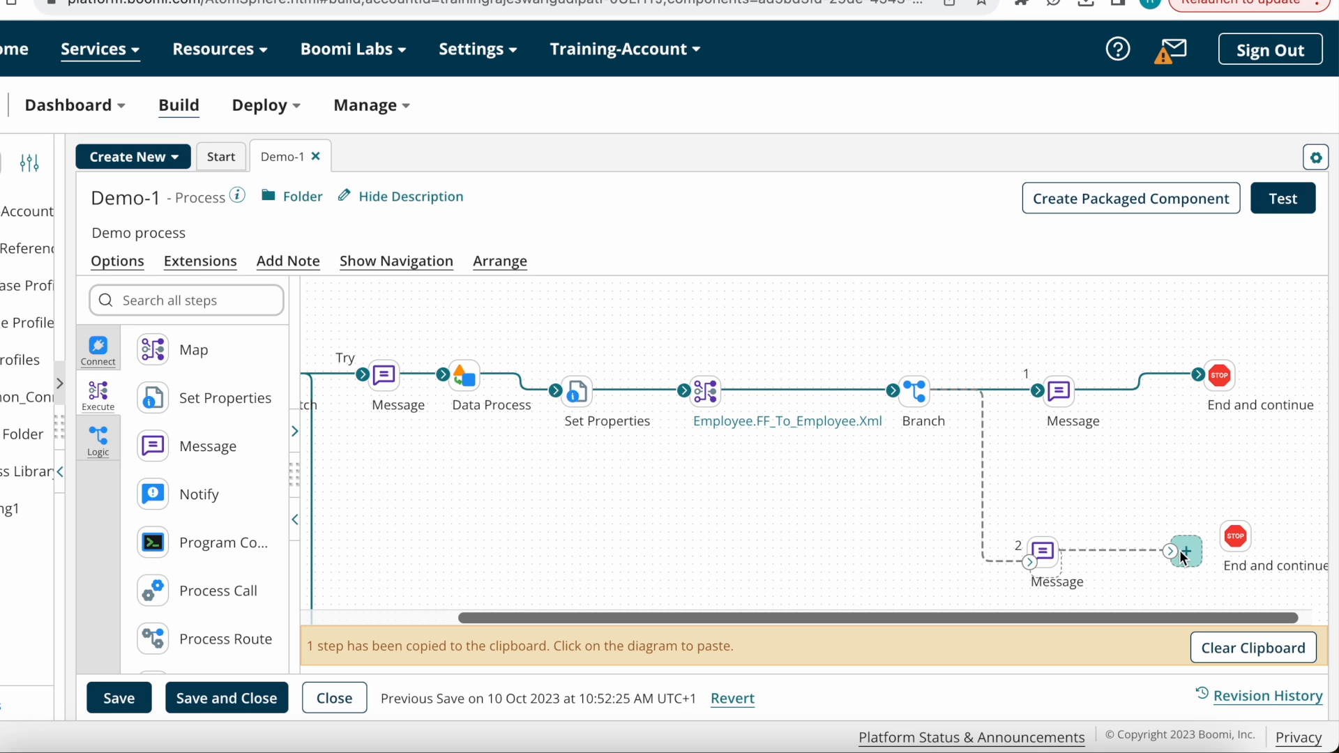
left_click(1231, 539)
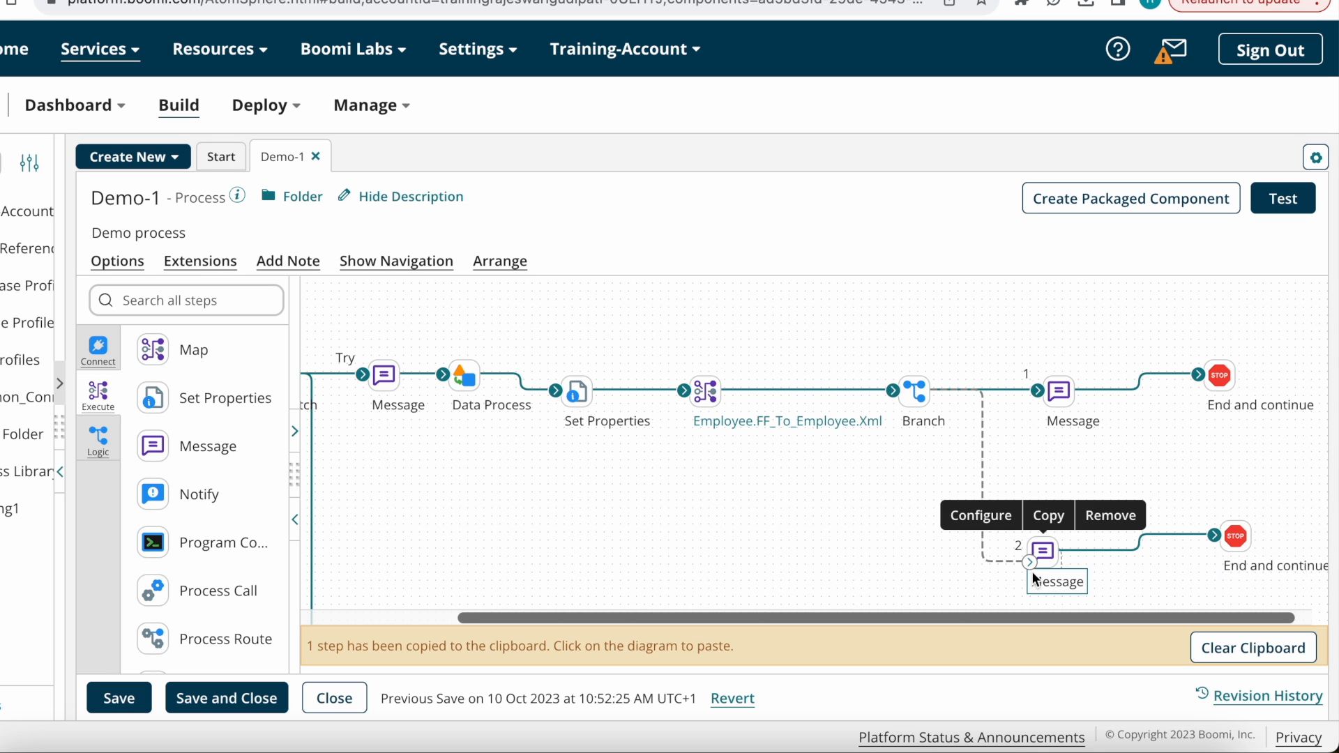
left_click(1040, 553)
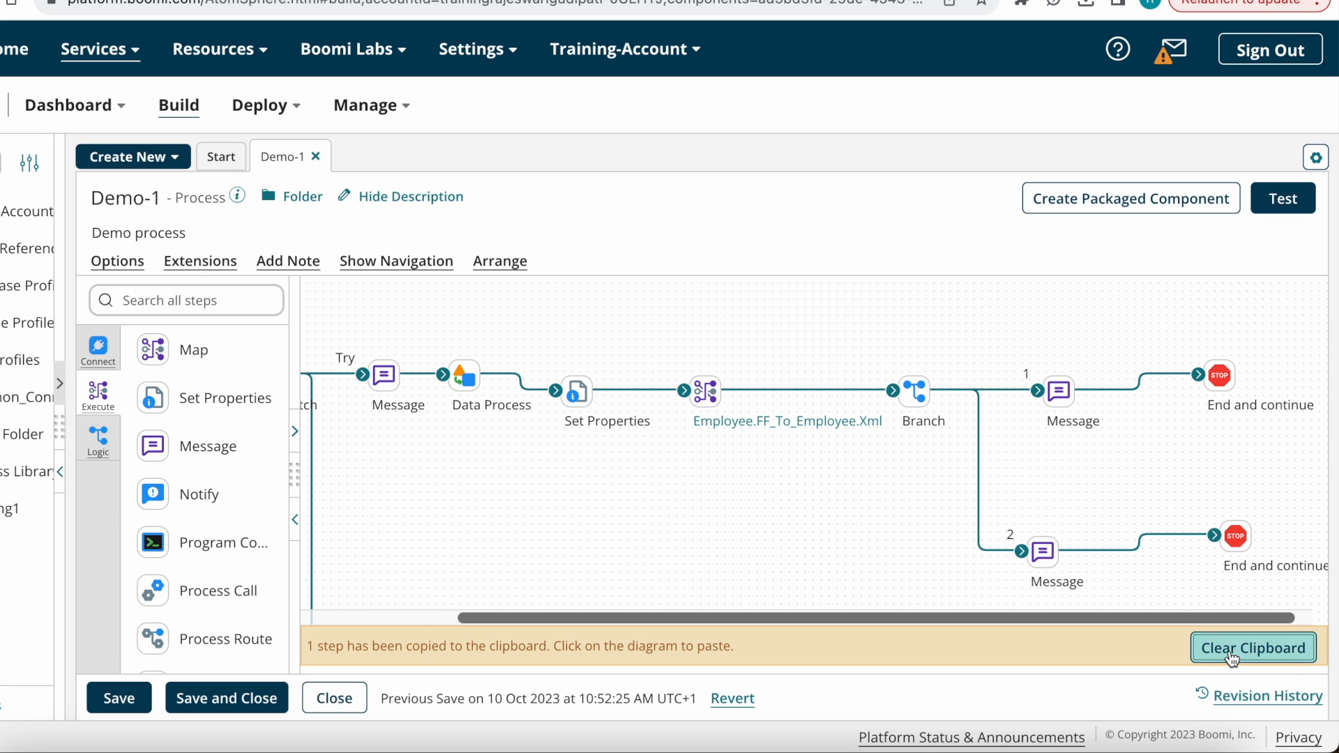
left_click(1253, 648)
Step: Save Demo-1 and set up a new test on Test_Atom
left_click(131, 698)
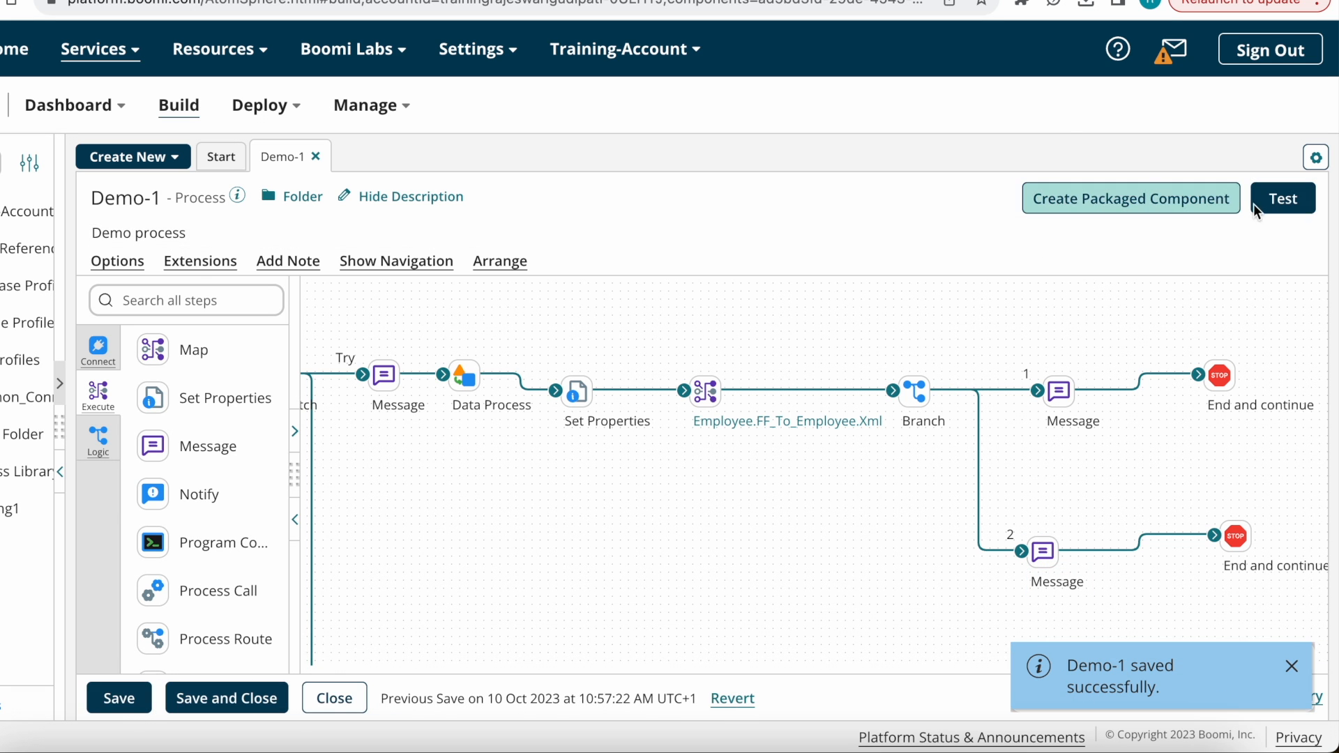
left_click(1274, 201)
left_click(906, 125)
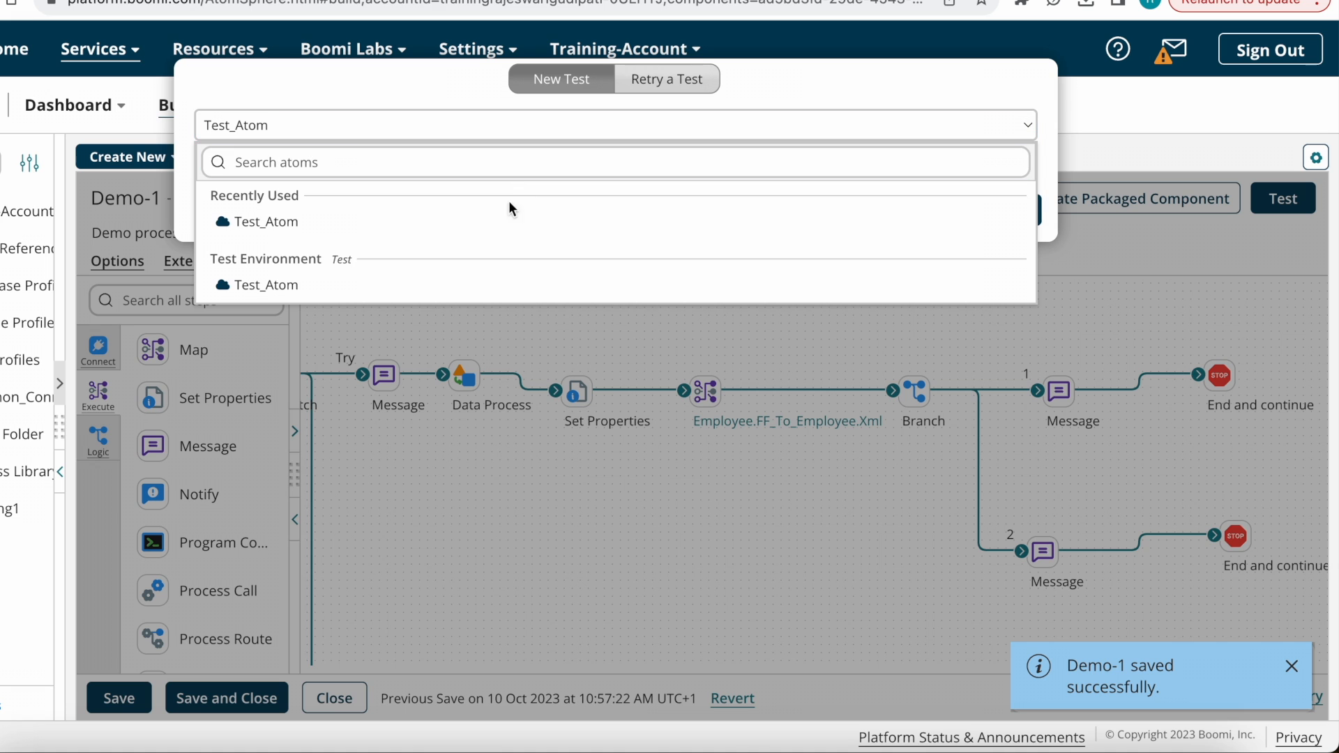
left_click(334, 226)
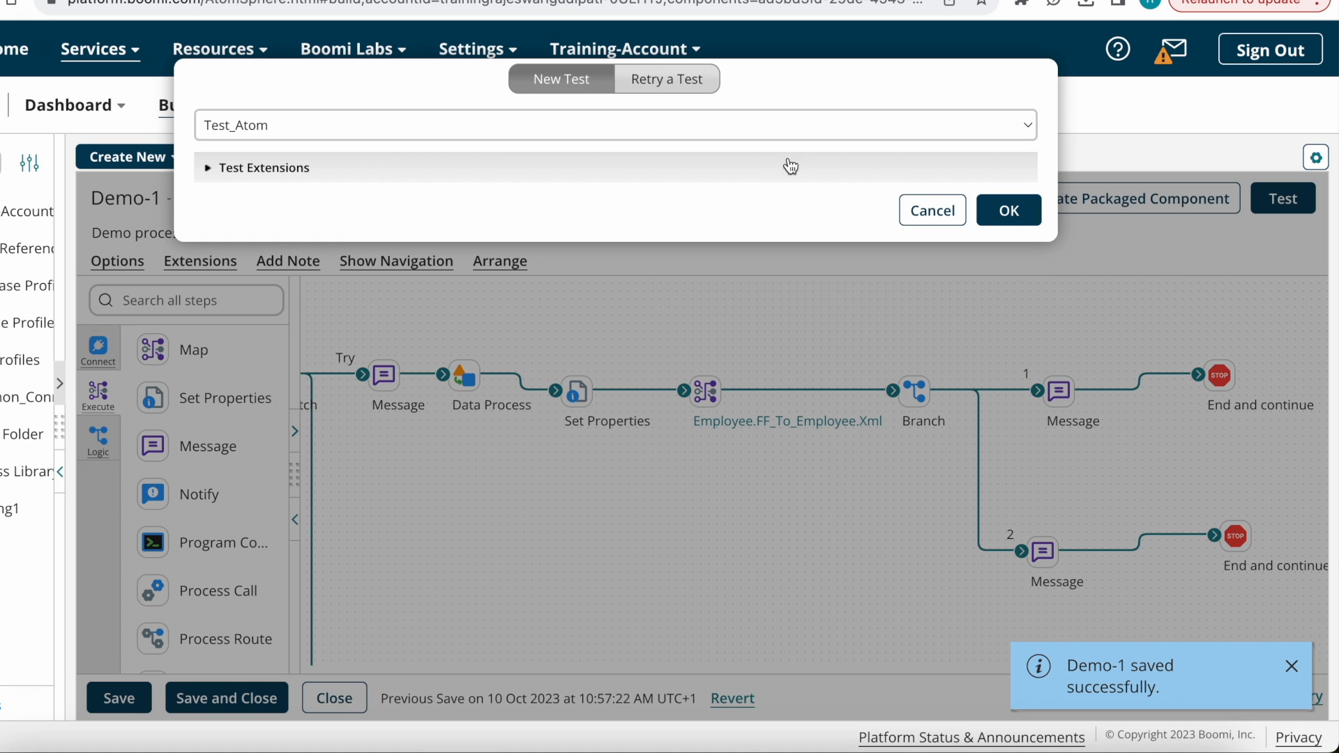
Step: Run the Demo-1 test and inspect the Set Properties step's logs
left_click(1018, 211)
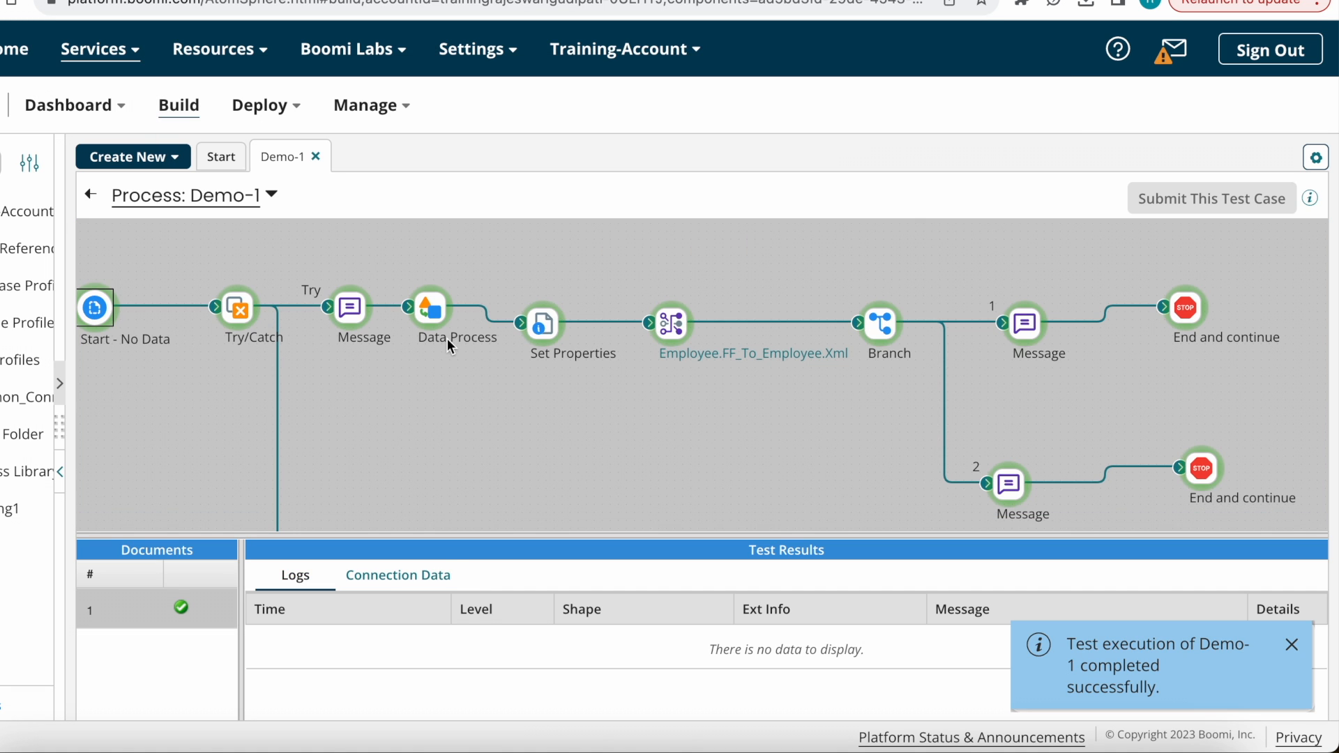
left_click(549, 329)
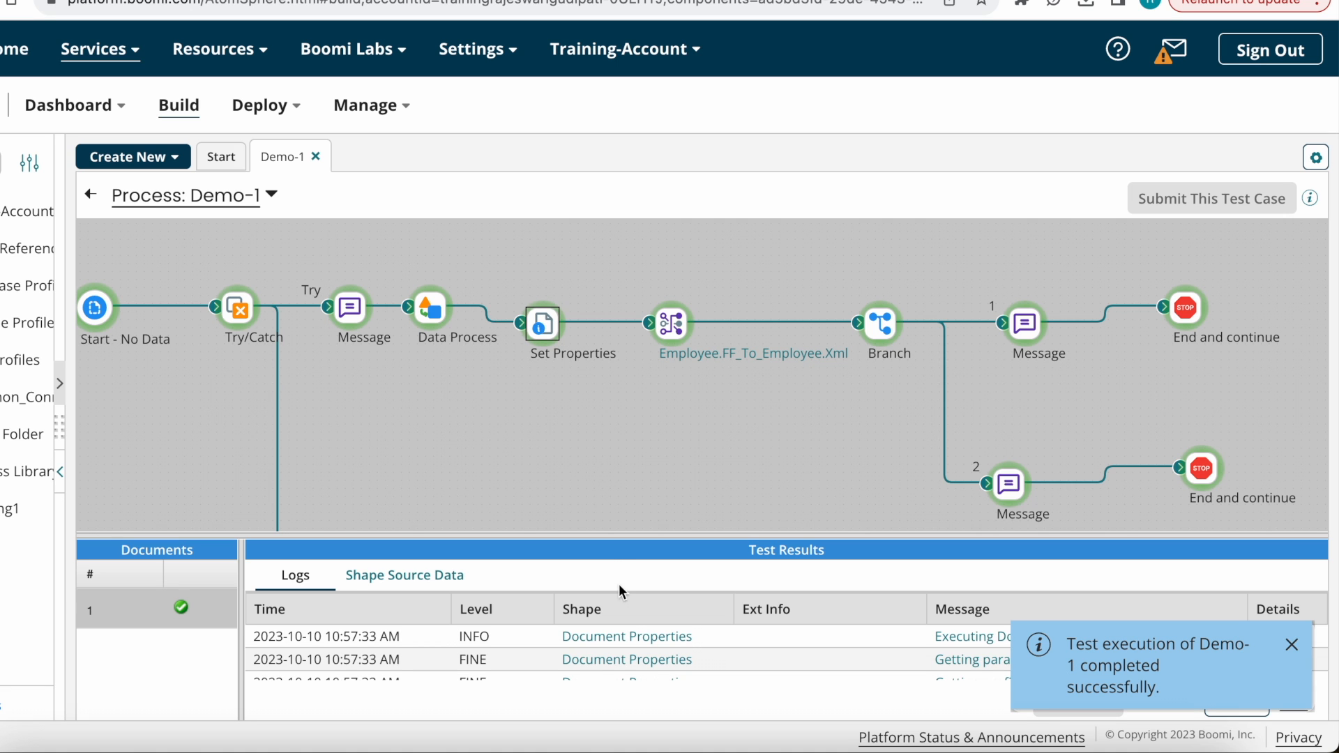
left_click_drag(607, 551, 613, 288)
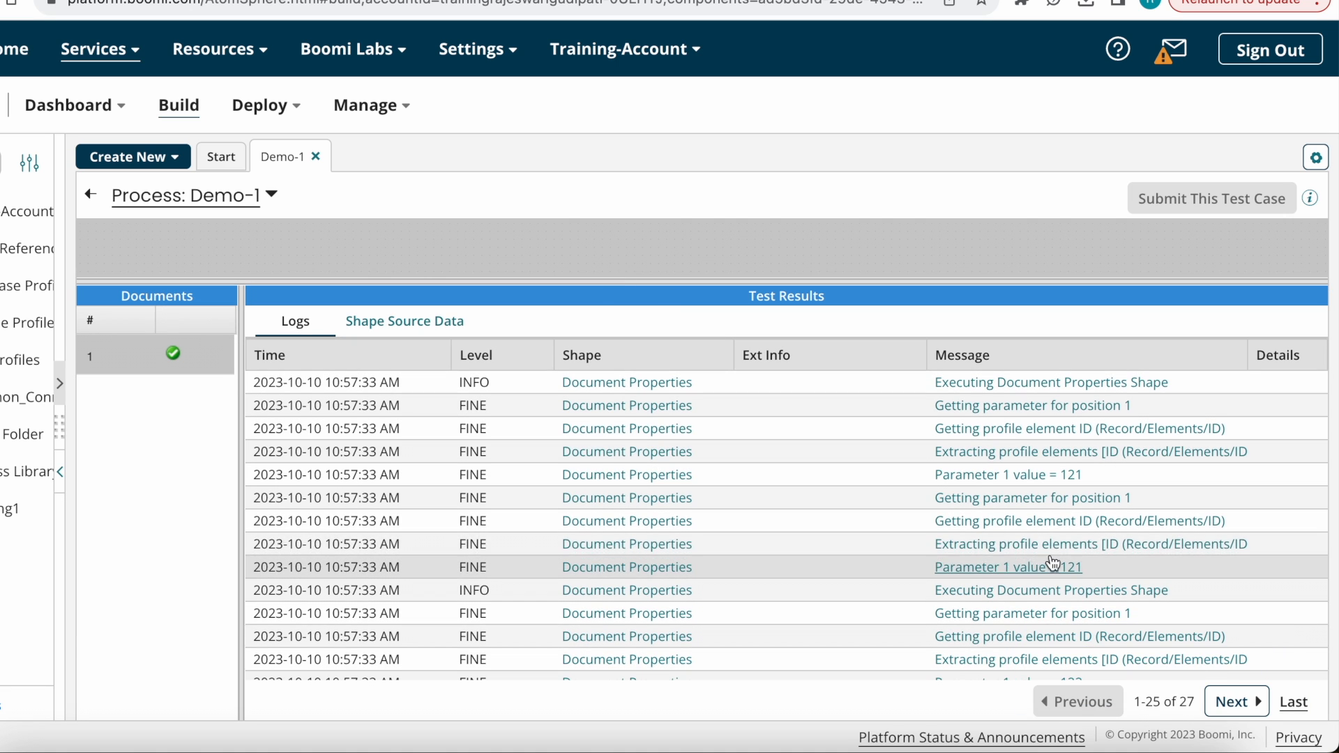
scroll(1136, 560, "down", 1)
scroll(1134, 557, "down", 3)
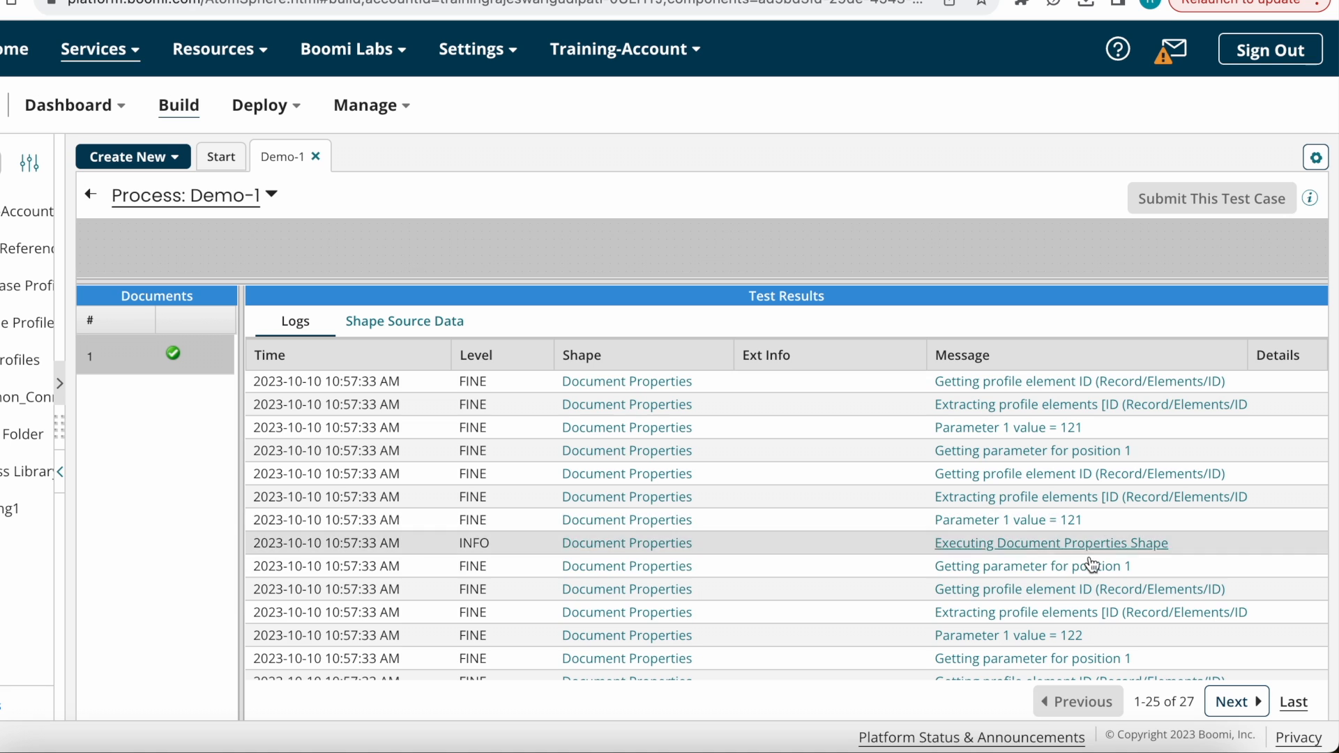
scroll(1098, 575, "down", 3)
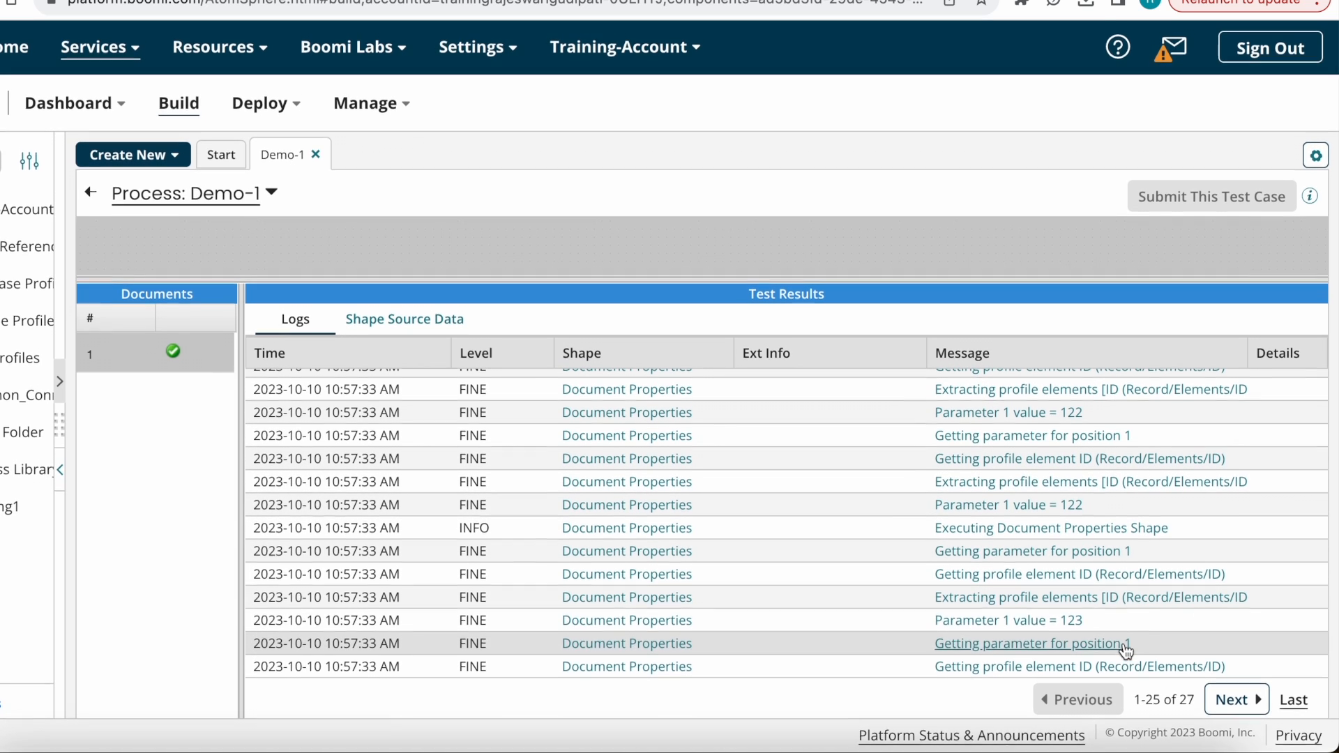
Step: Review the lower Message step's logs, resizing panels to confirm Parameter 1 value = 123
left_click_drag(883, 284, 883, 503)
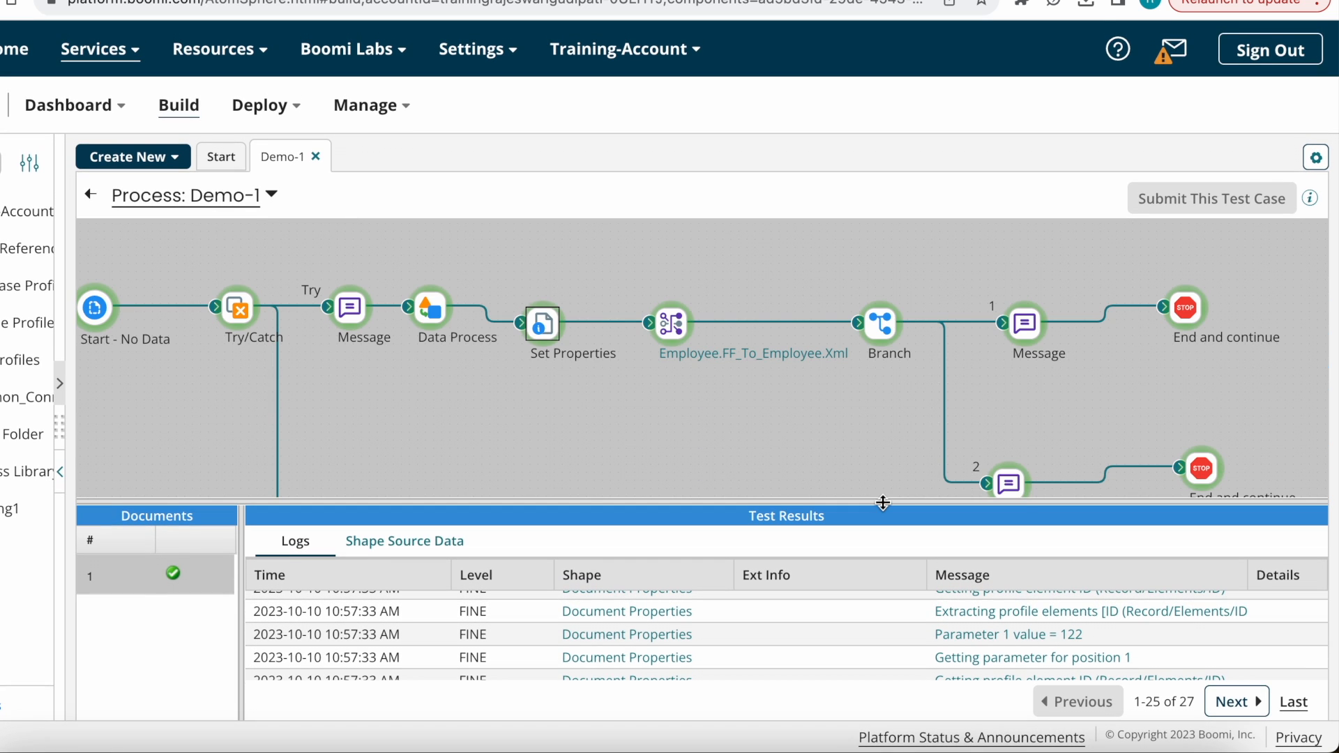
left_click(1011, 480)
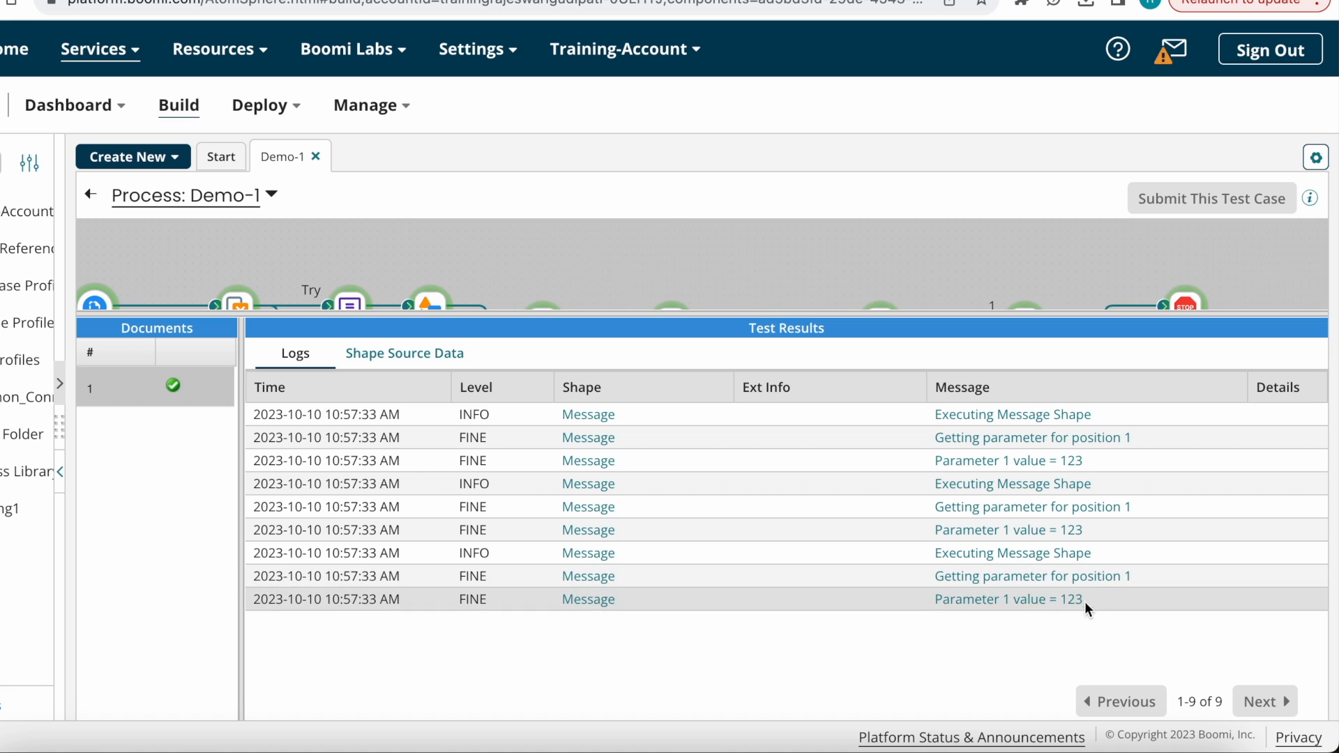
left_click_drag(848, 310, 865, 478)
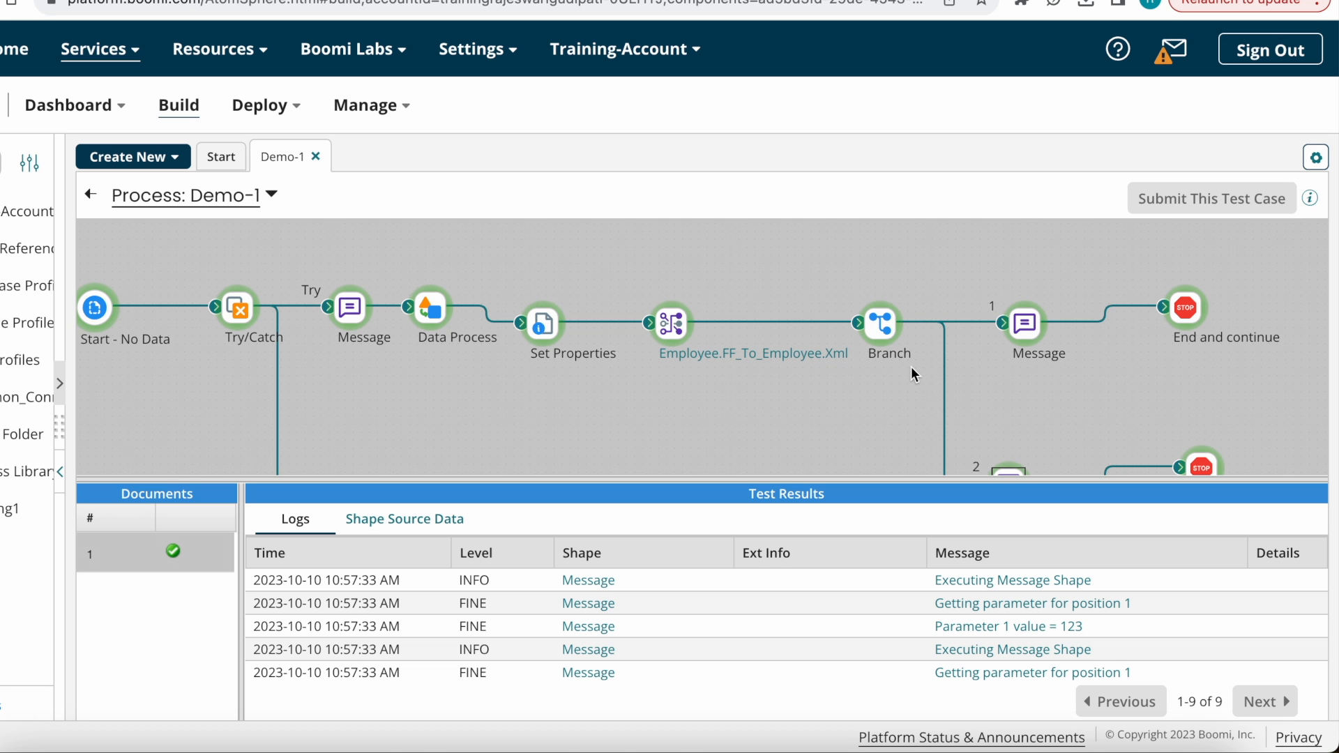
left_click_drag(941, 478, 977, 350)
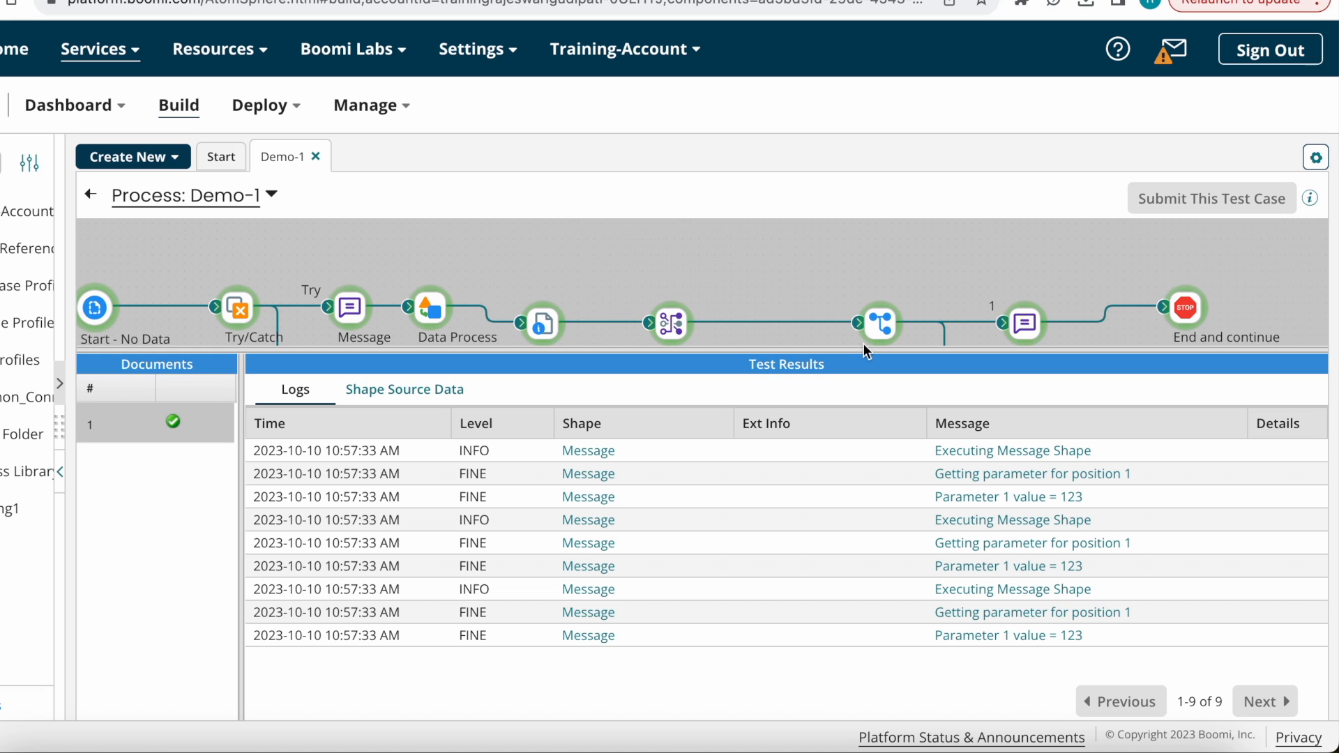
left_click_drag(864, 353, 876, 451)
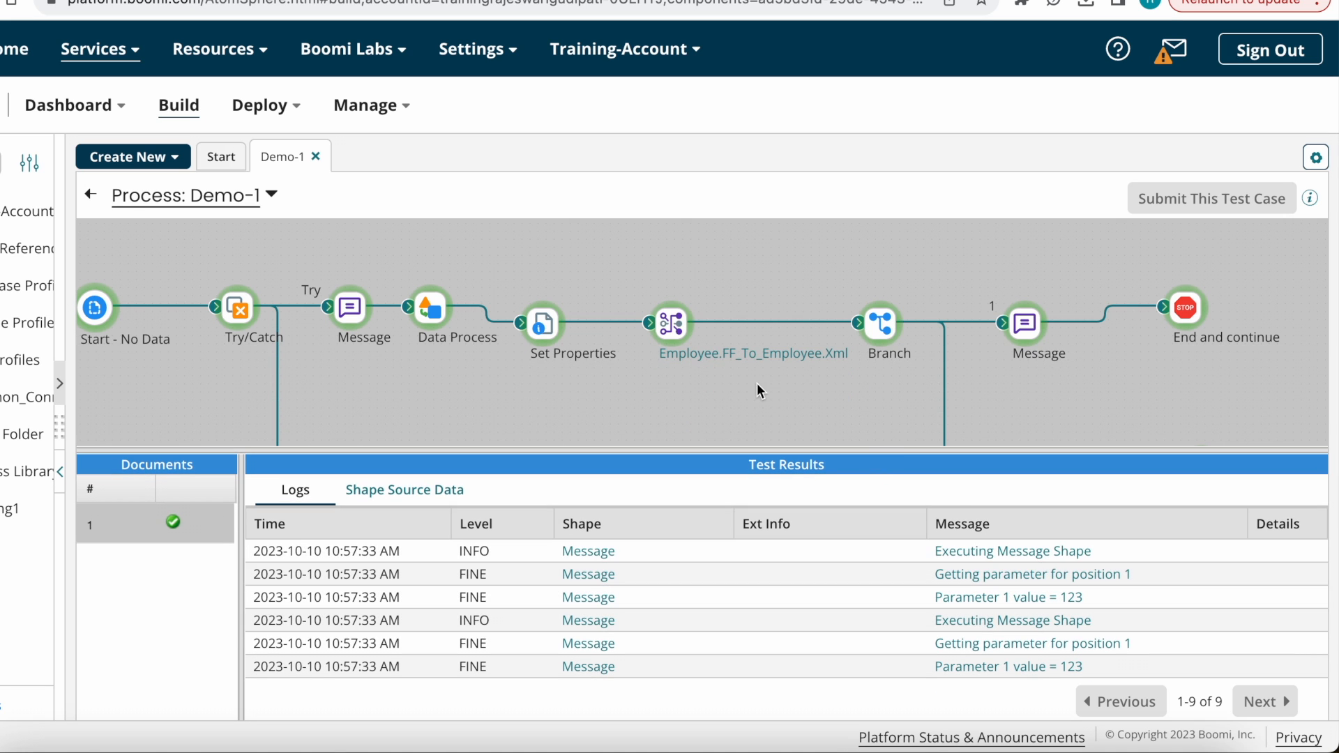
scroll(682, 388, "down", 3)
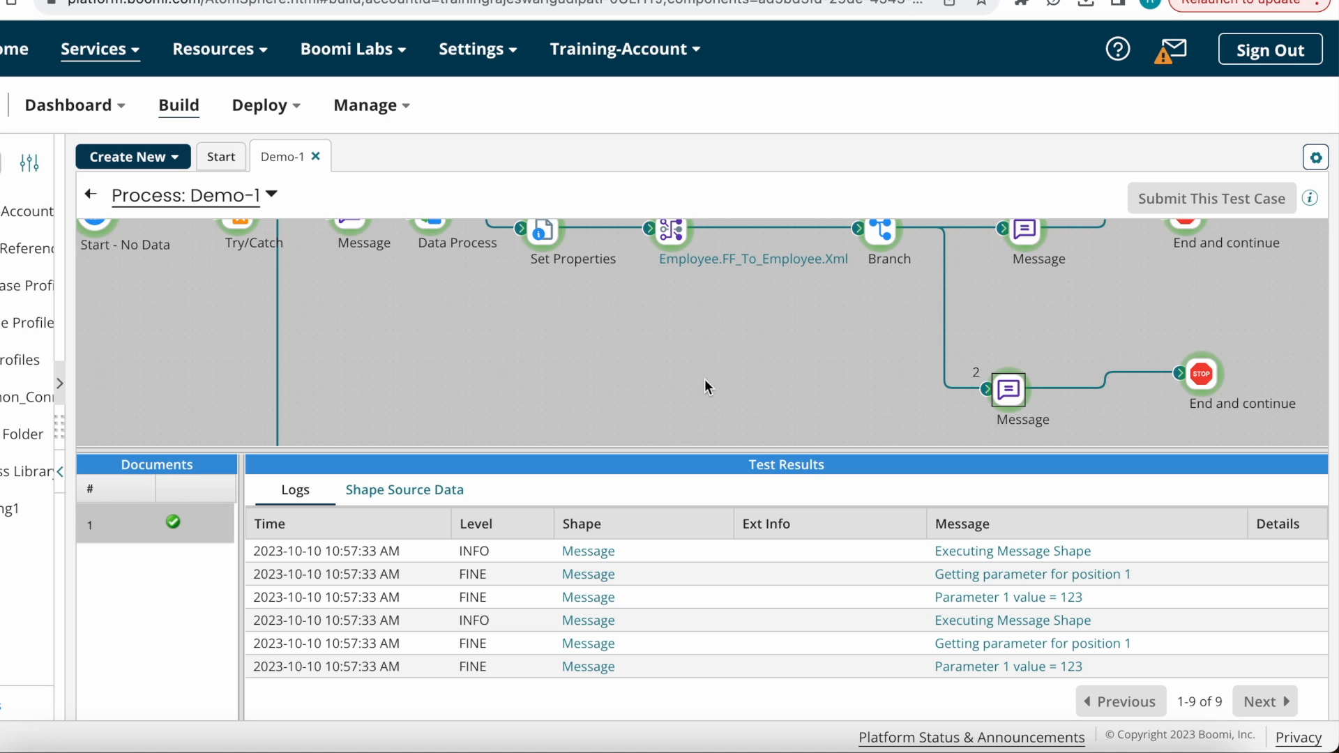
scroll(704, 379, "down", 2)
scroll(706, 369, "up", 4)
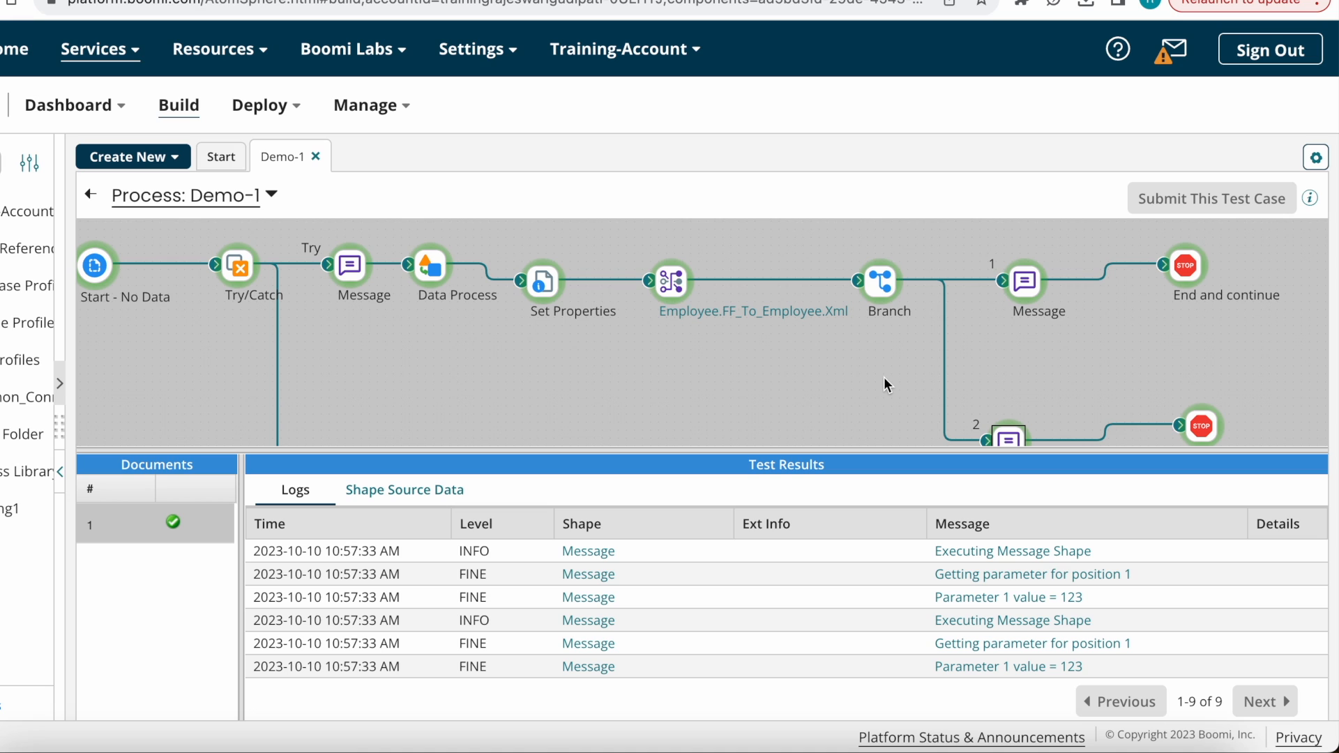
left_click(649, 312)
Step: Leave test mode and insert a Set Properties step right after Start
left_click(91, 194)
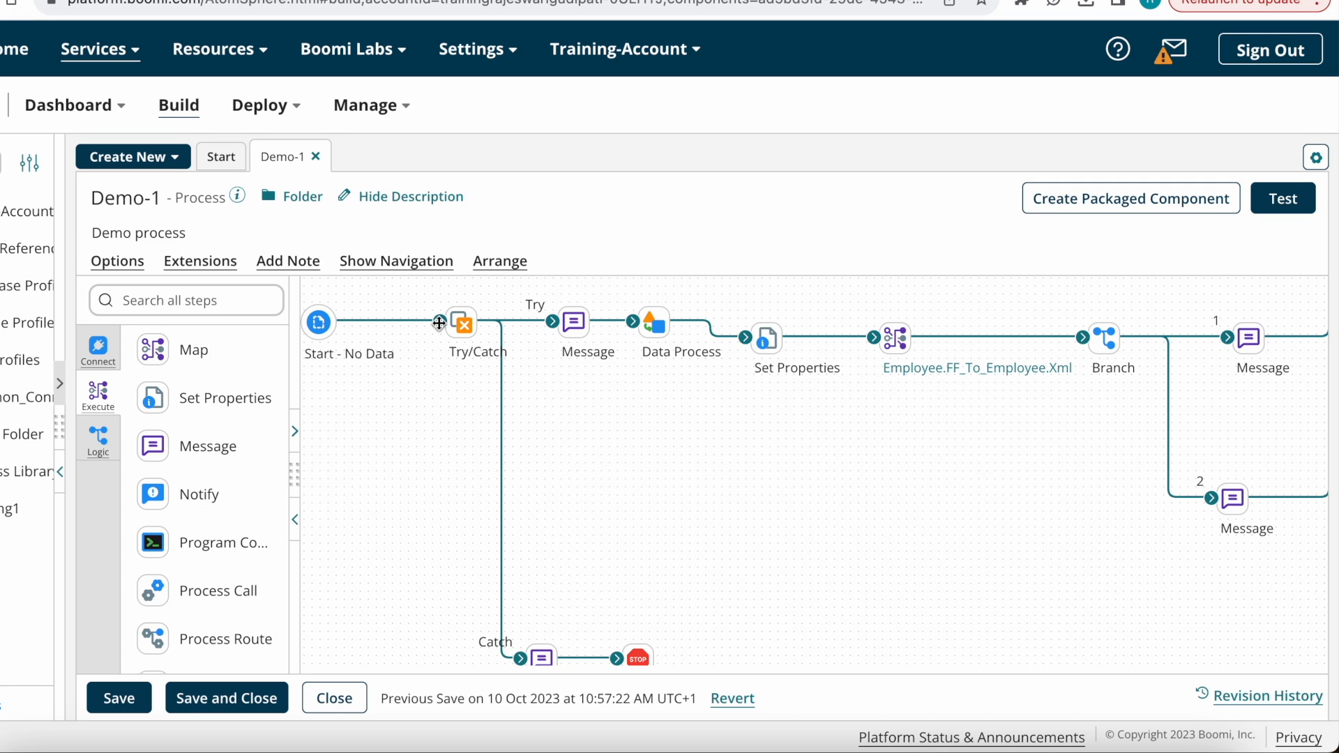
left_click_drag(439, 322, 368, 430)
left_click_drag(168, 401, 451, 433)
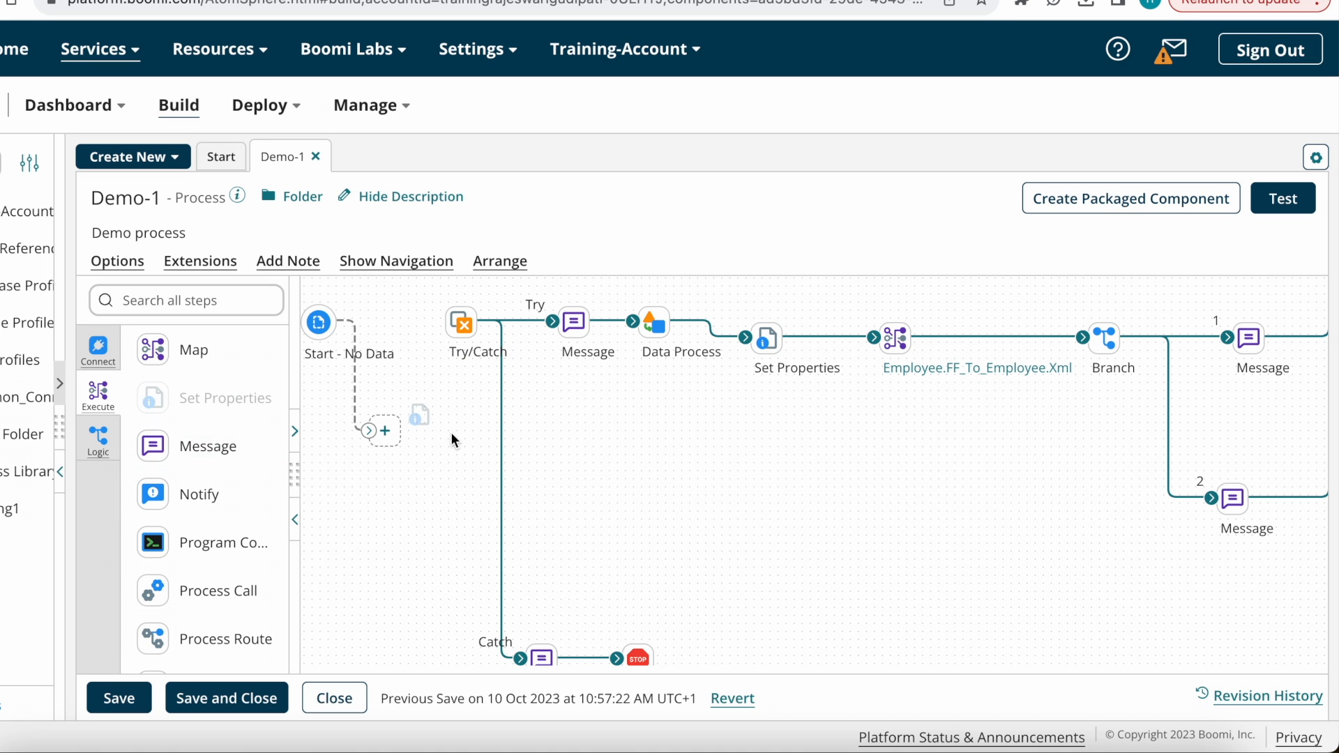
Step: Begin a new Dynamic Process Property named DPP_Prtocessname in that step
left_click(743, 466)
left_click(739, 203)
left_click(615, 250)
left_click(586, 249)
type("DPP")
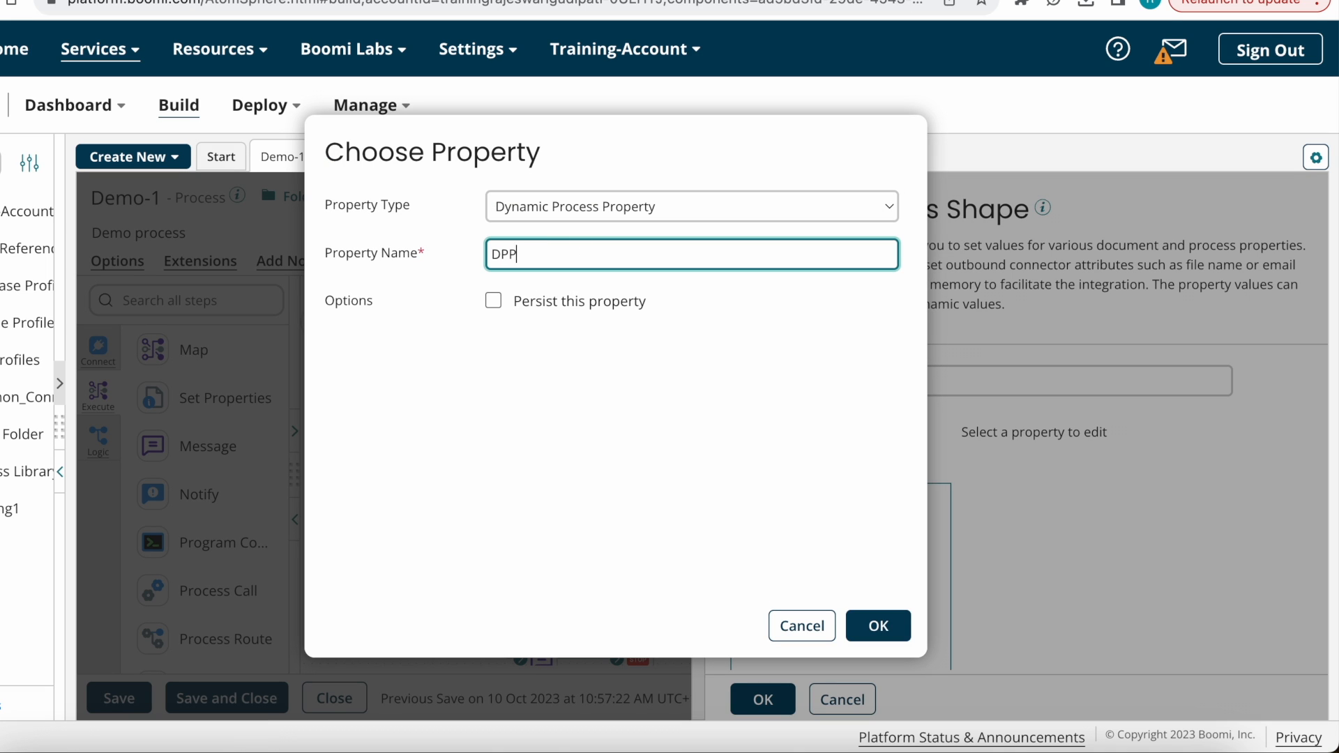
type("_Prtocessname")
Step: Confirm DPP_Prtocessname and give it the Execution Property Process Name as its value
left_click(878, 623)
left_click(865, 513)
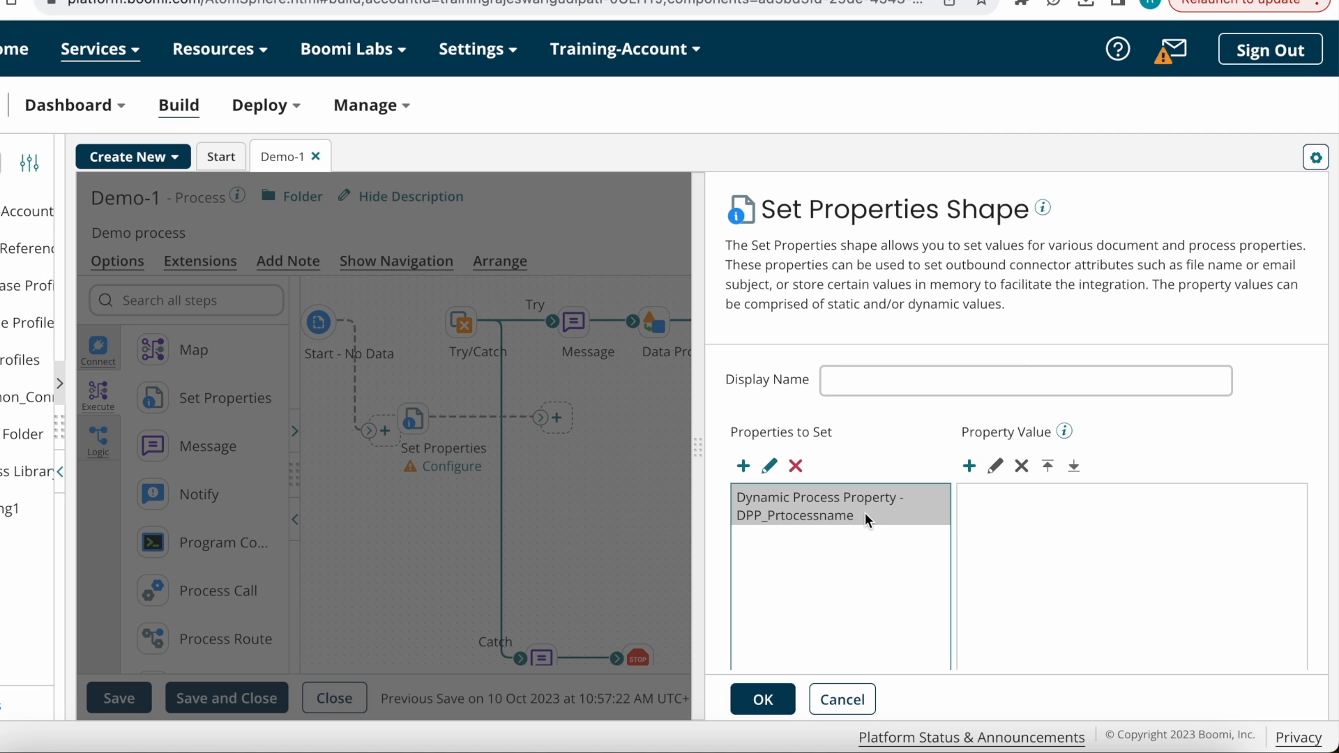
left_click(969, 466)
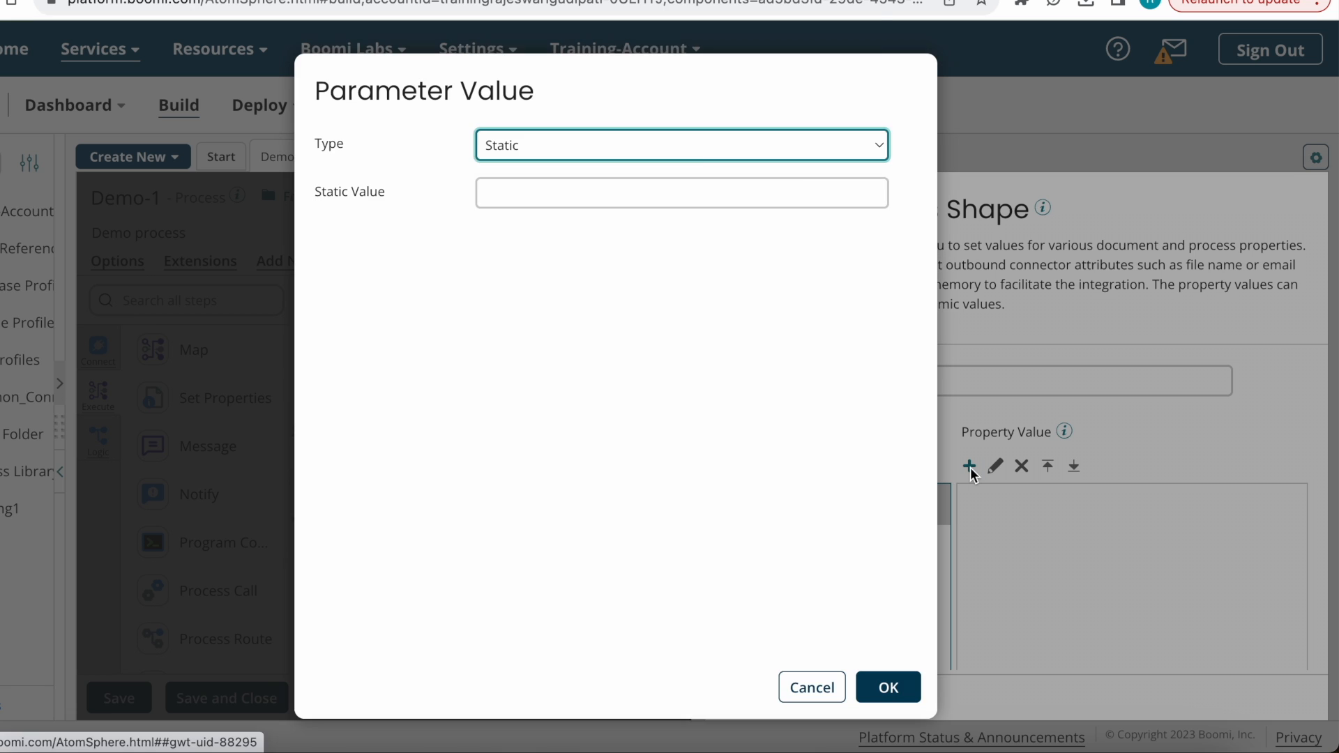
left_click(700, 148)
left_click(544, 57)
left_click(565, 145)
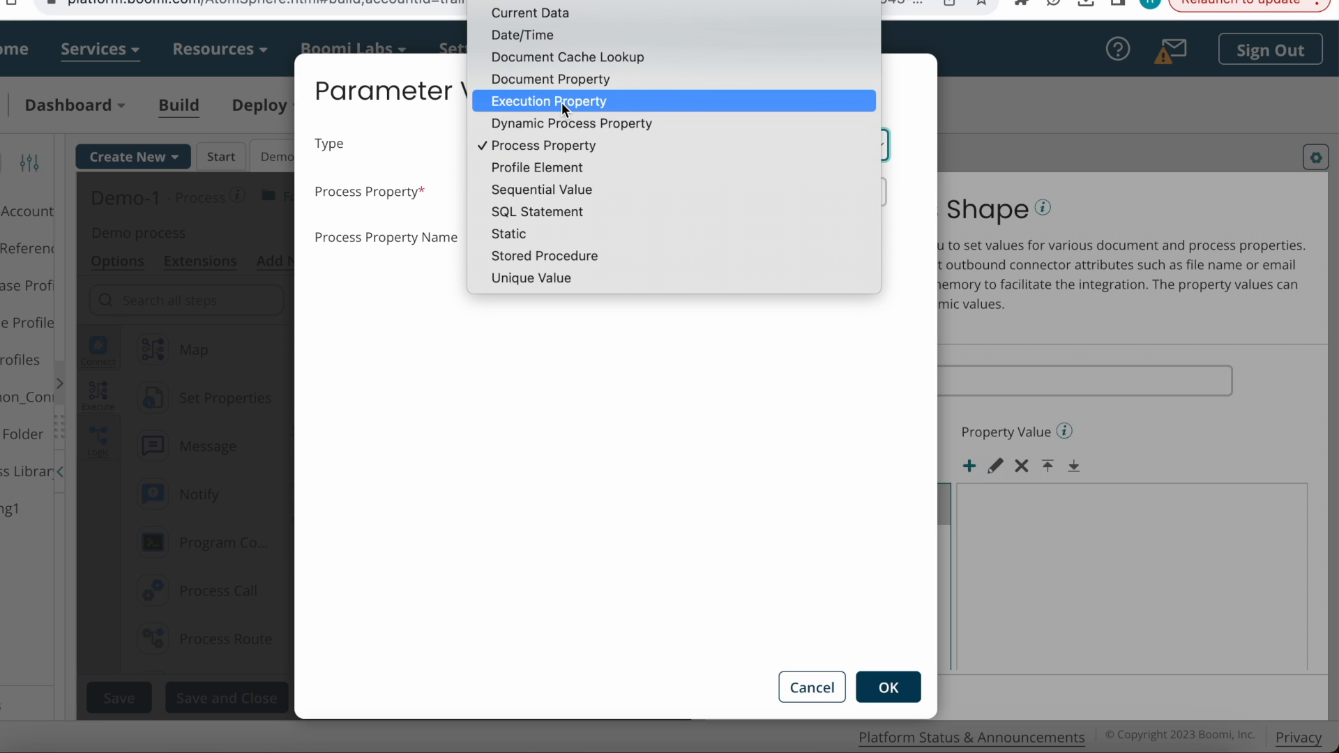
left_click(557, 106)
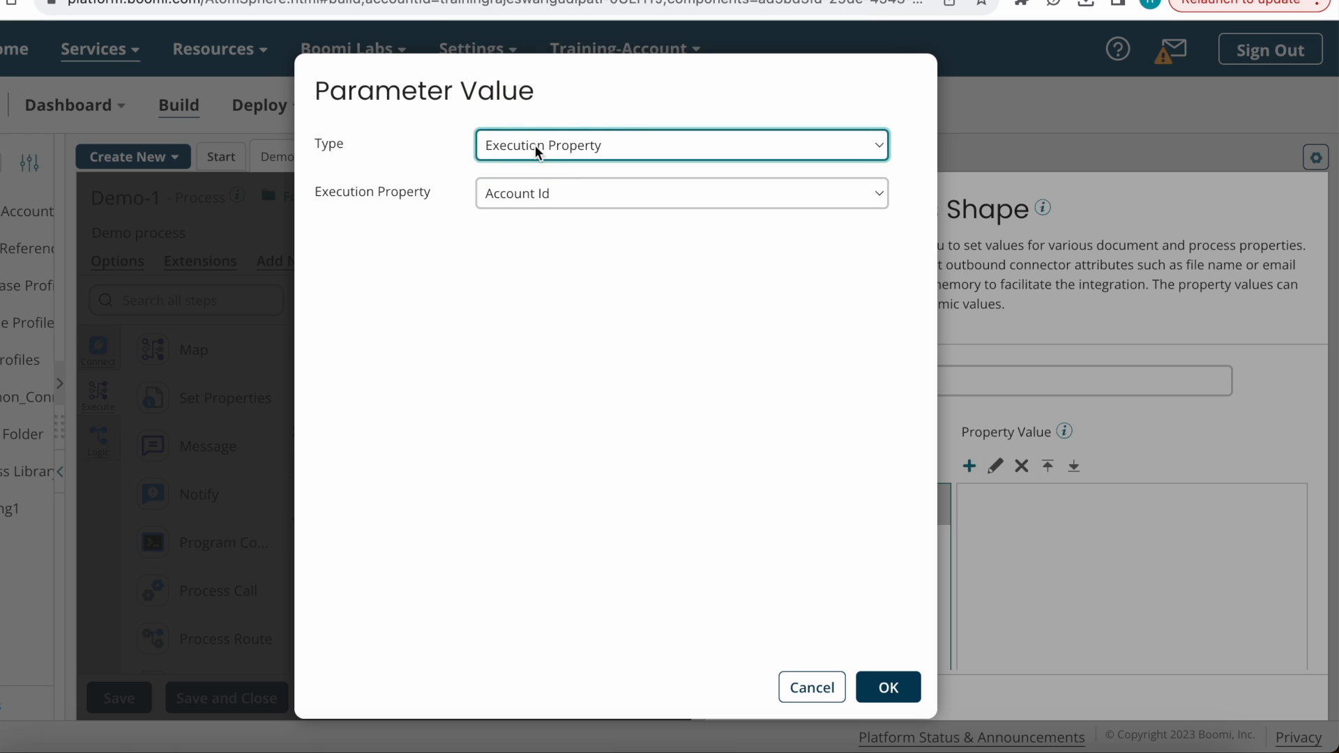
left_click(604, 195)
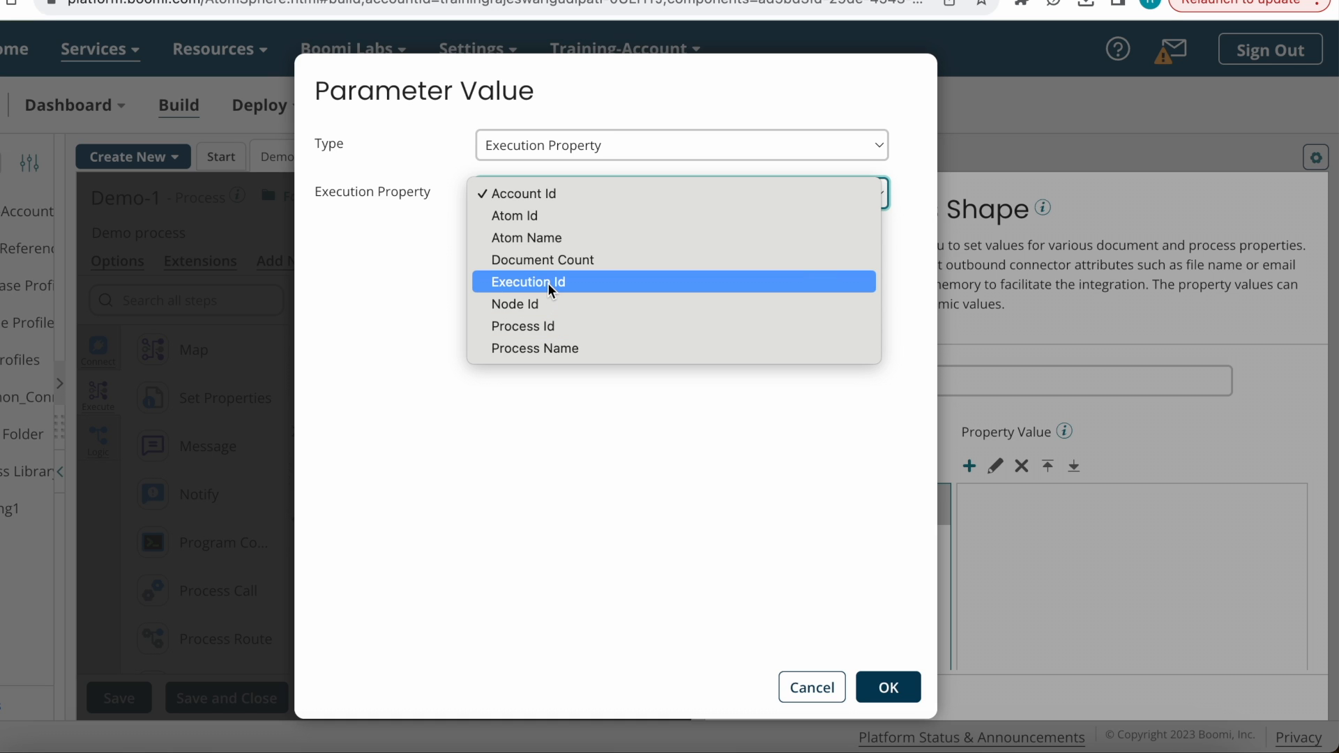
left_click(552, 348)
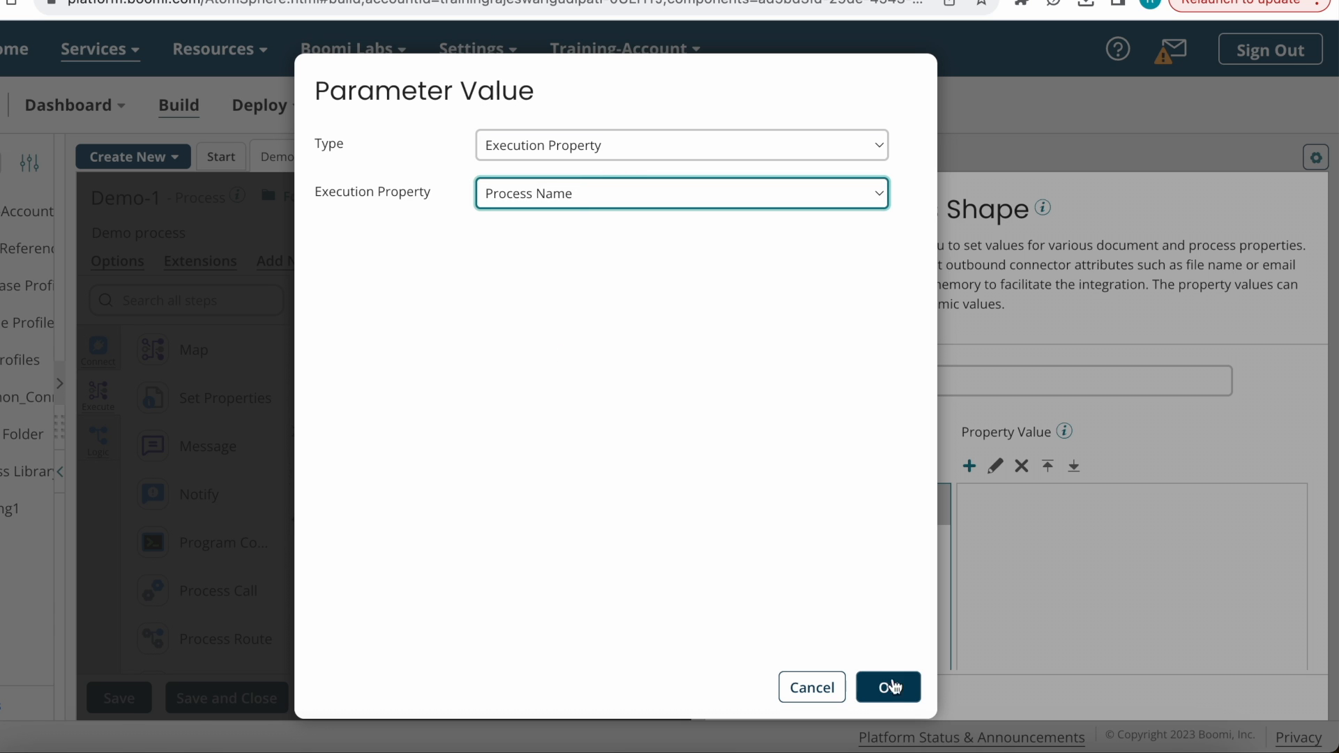
left_click(893, 687)
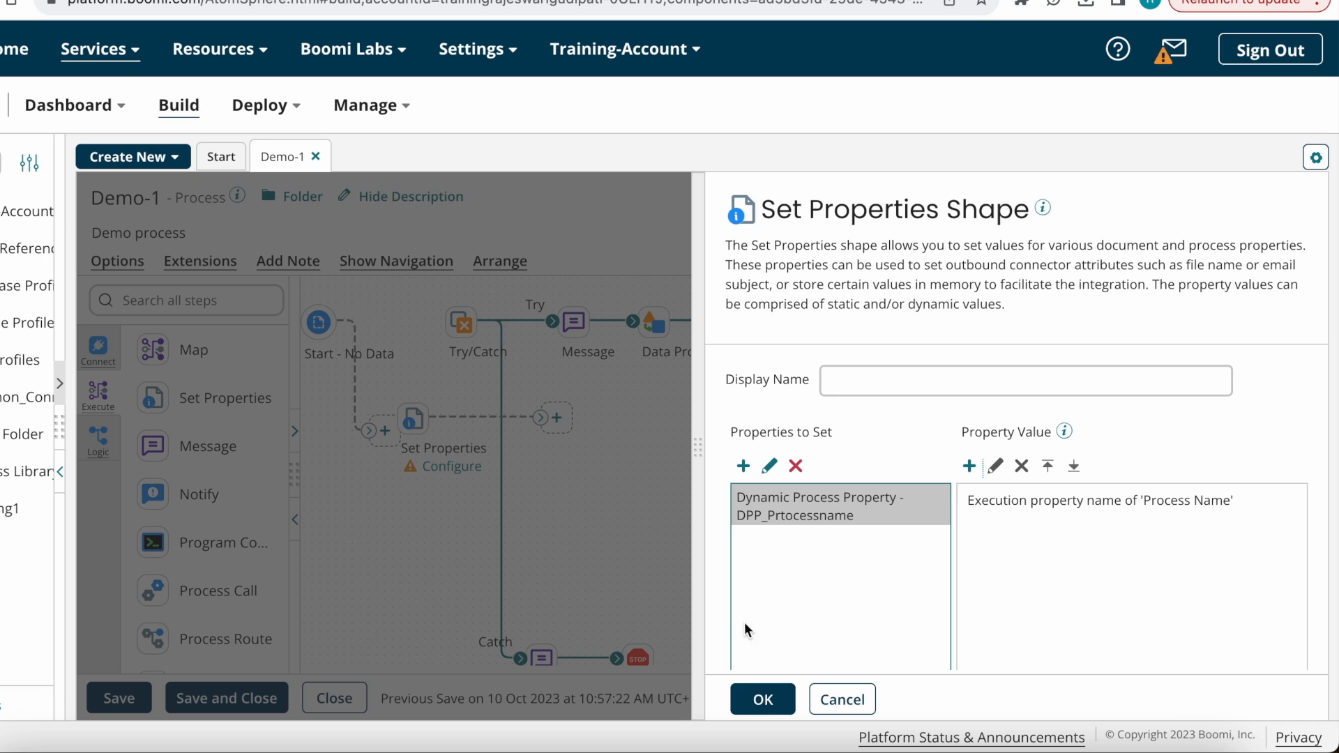
left_click(763, 699)
Step: Connect Start → new Set Properties → Try/Catch and recheck its DPP_Prtocessname value
left_click_drag(370, 435, 408, 427)
left_click_drag(540, 417, 460, 322)
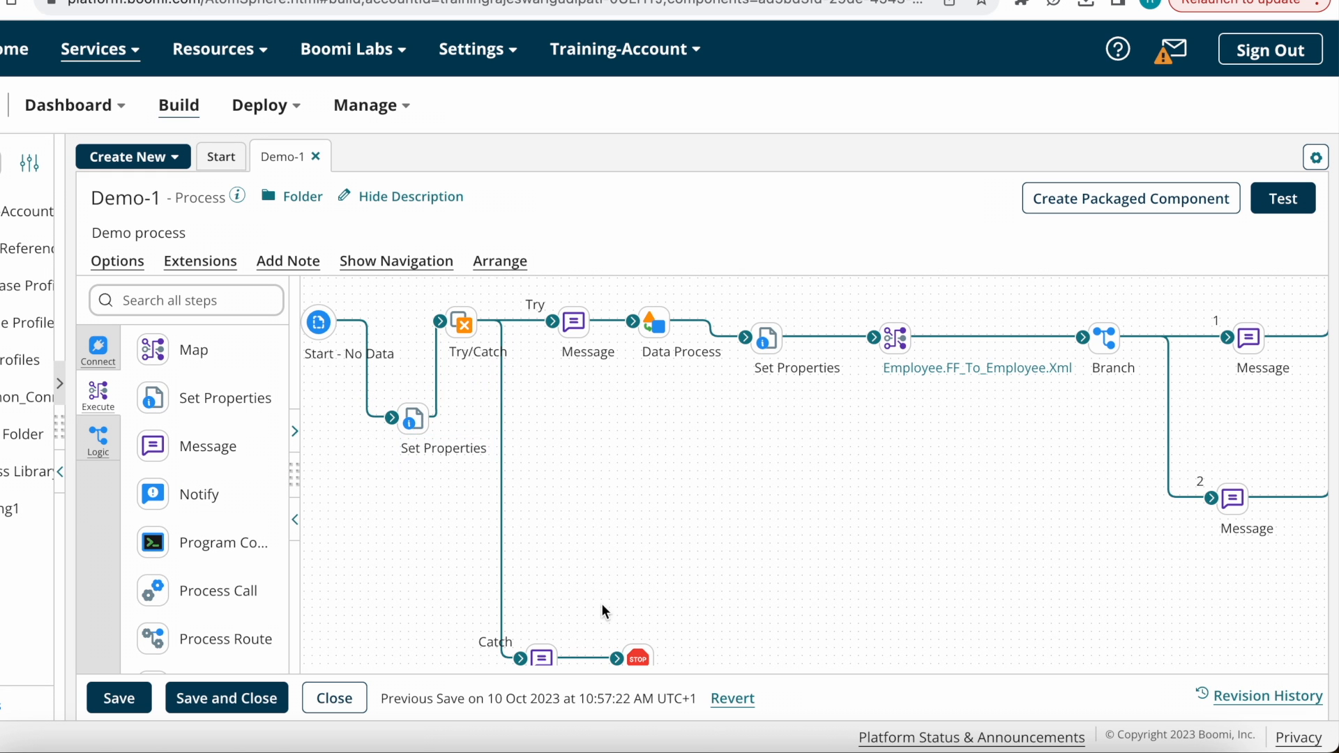
scroll(750, 604, "down", 2)
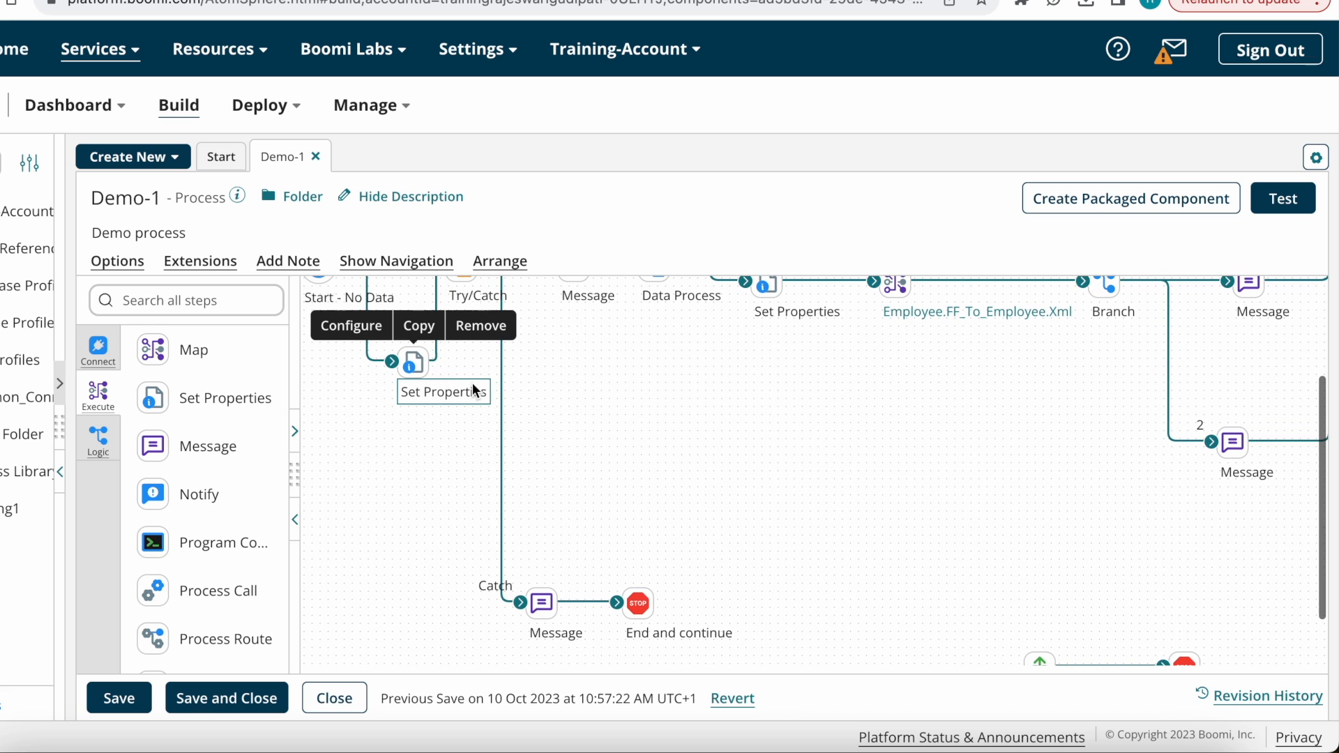
double_click(424, 370)
left_click(793, 516)
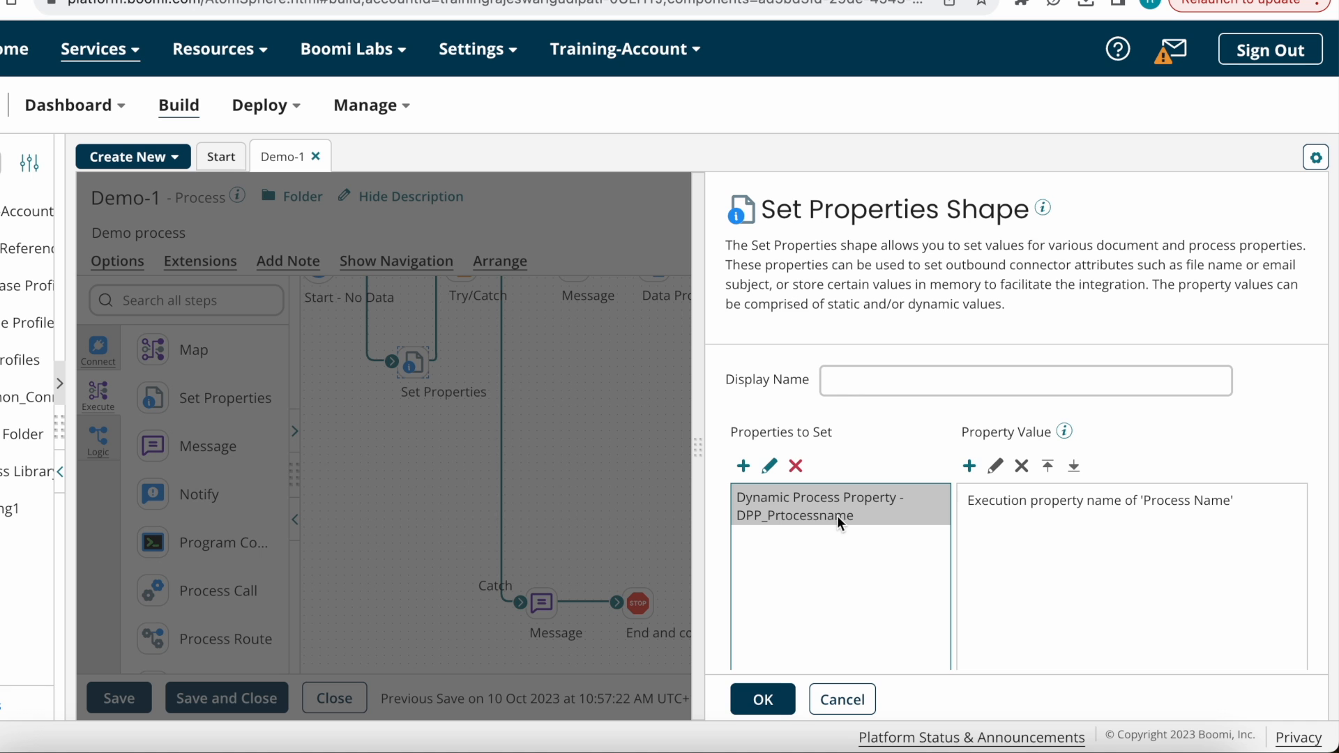
left_click(767, 699)
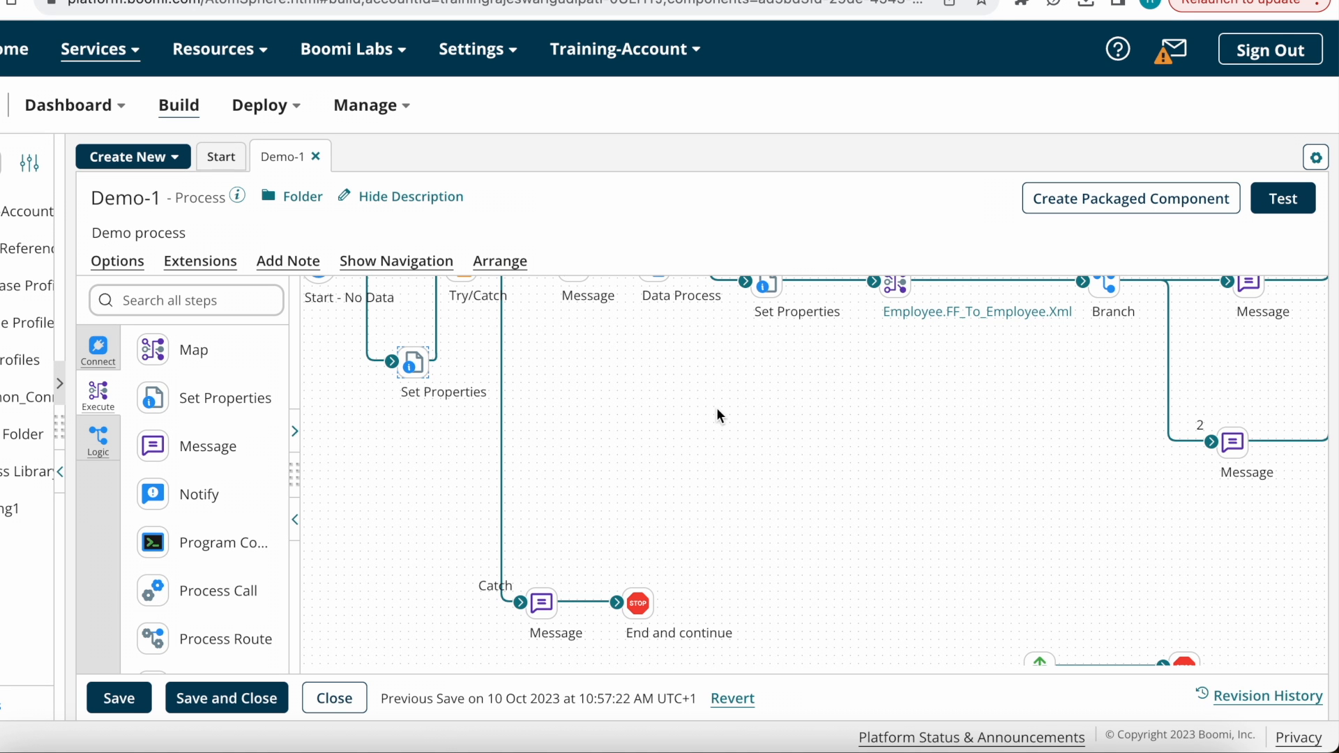
double_click(415, 363)
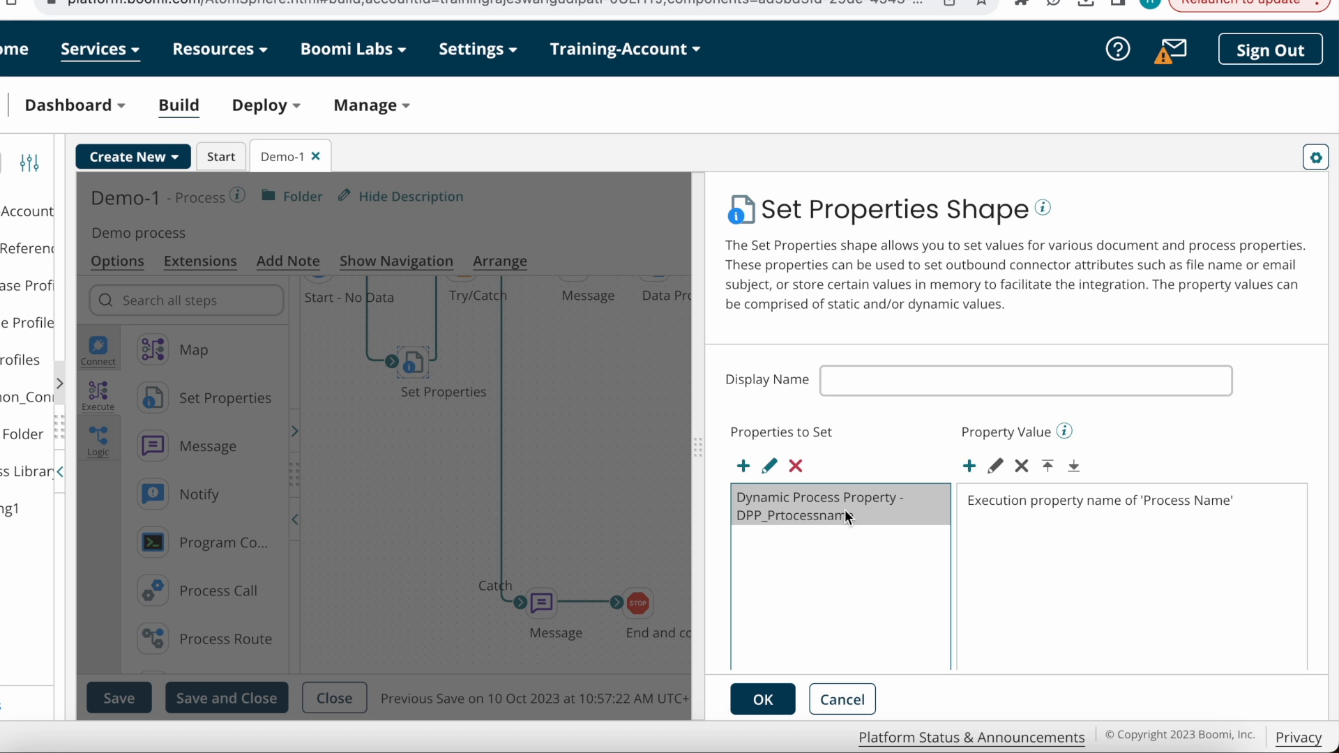
left_click(767, 694)
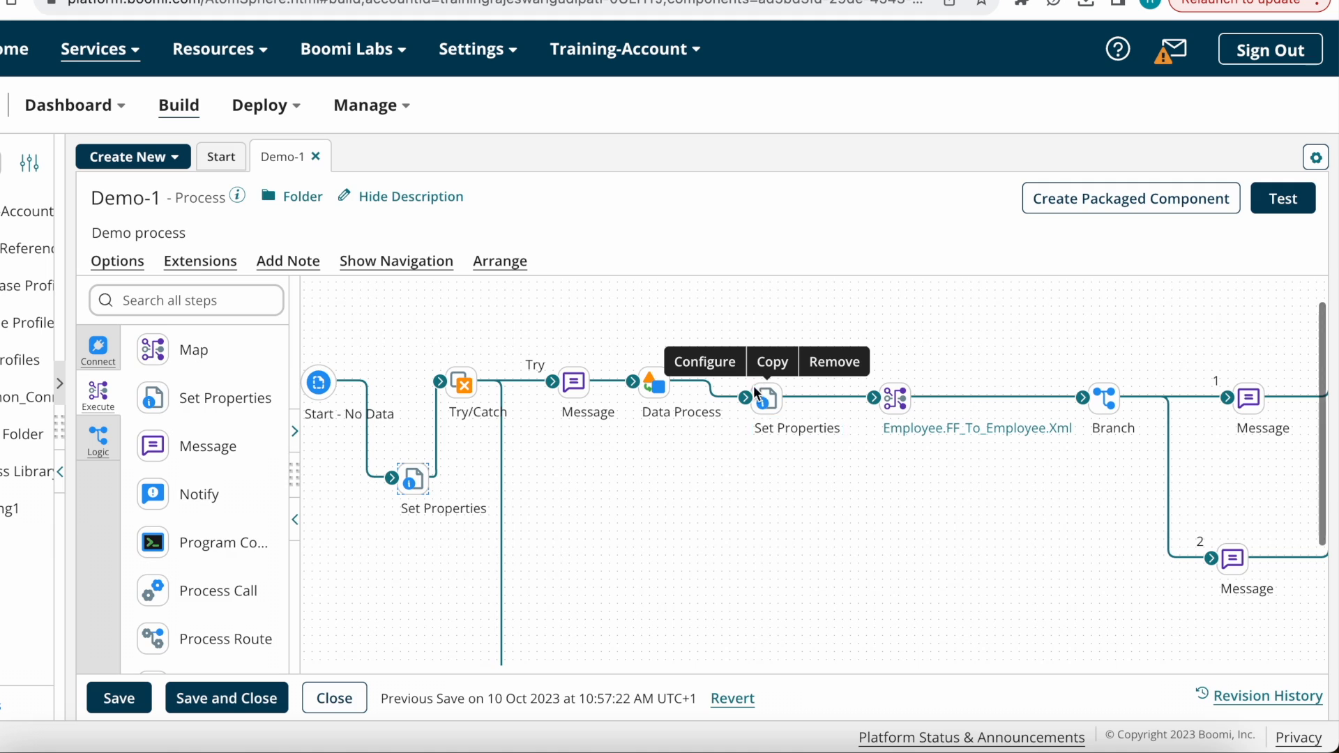
Step: Add a new property of type Process Property in the main-path Set Properties step
double_click(762, 397)
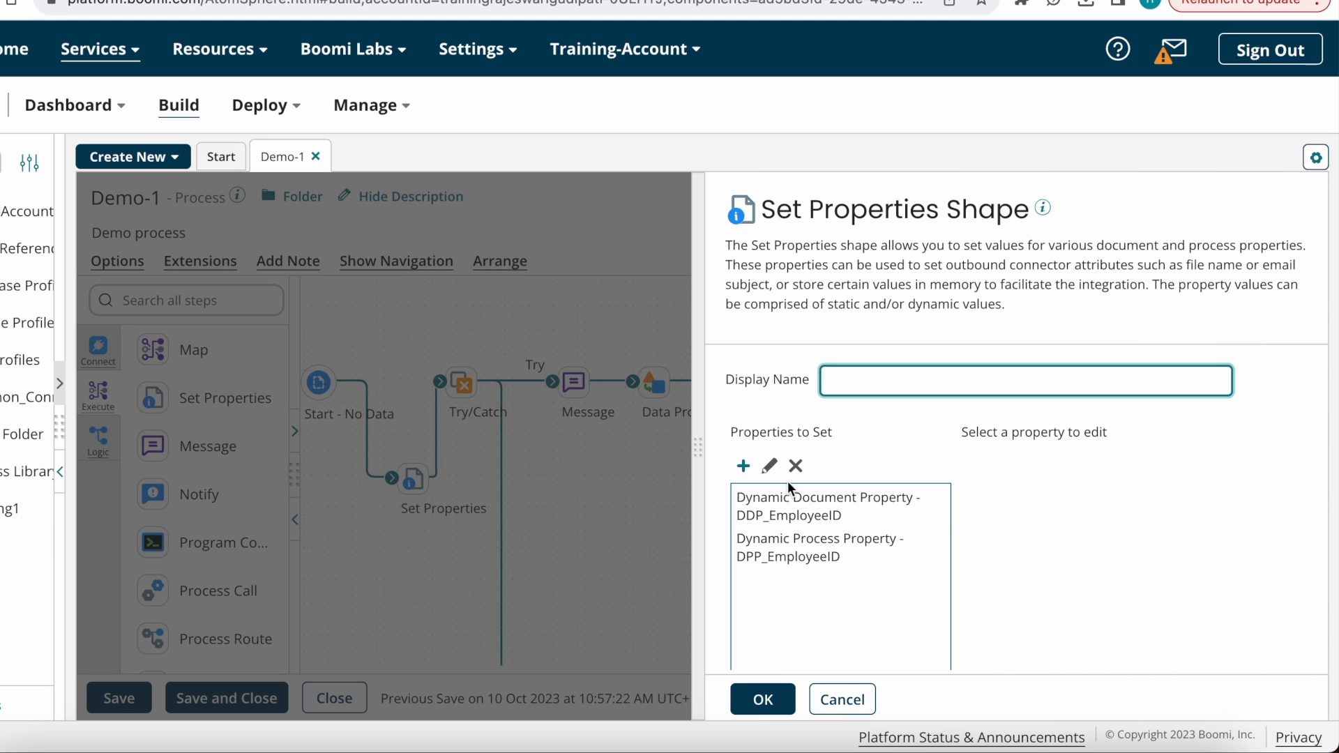
left_click(743, 466)
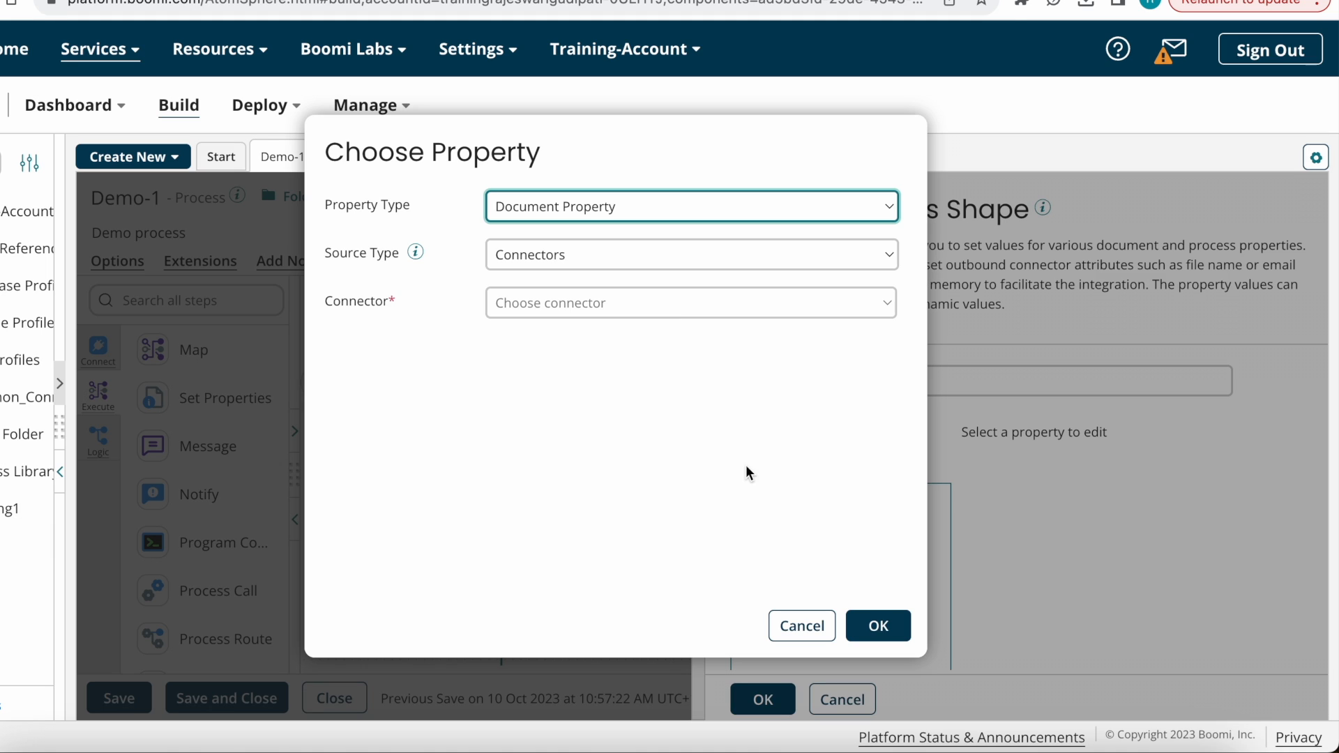
left_click(604, 205)
left_click(573, 295)
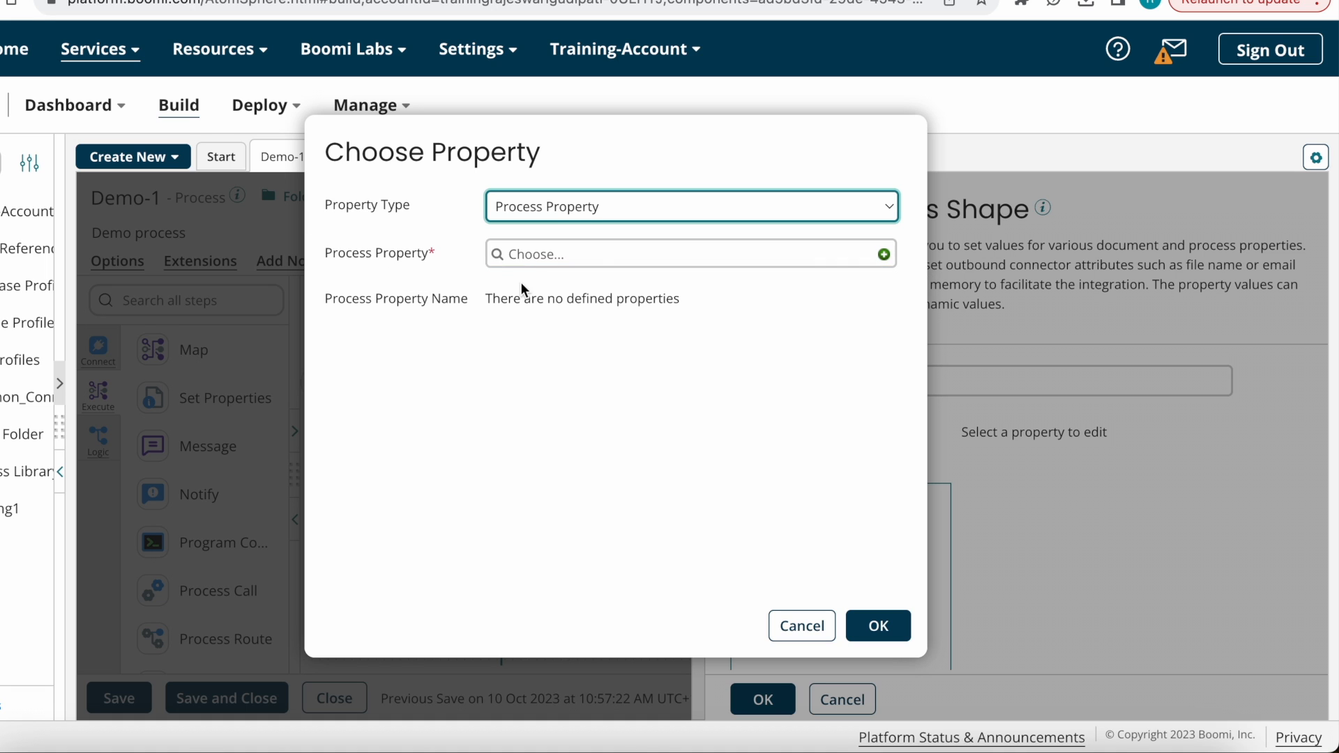
Step: Create a new process property component and rename it 'Mail Properties'
left_click(883, 255)
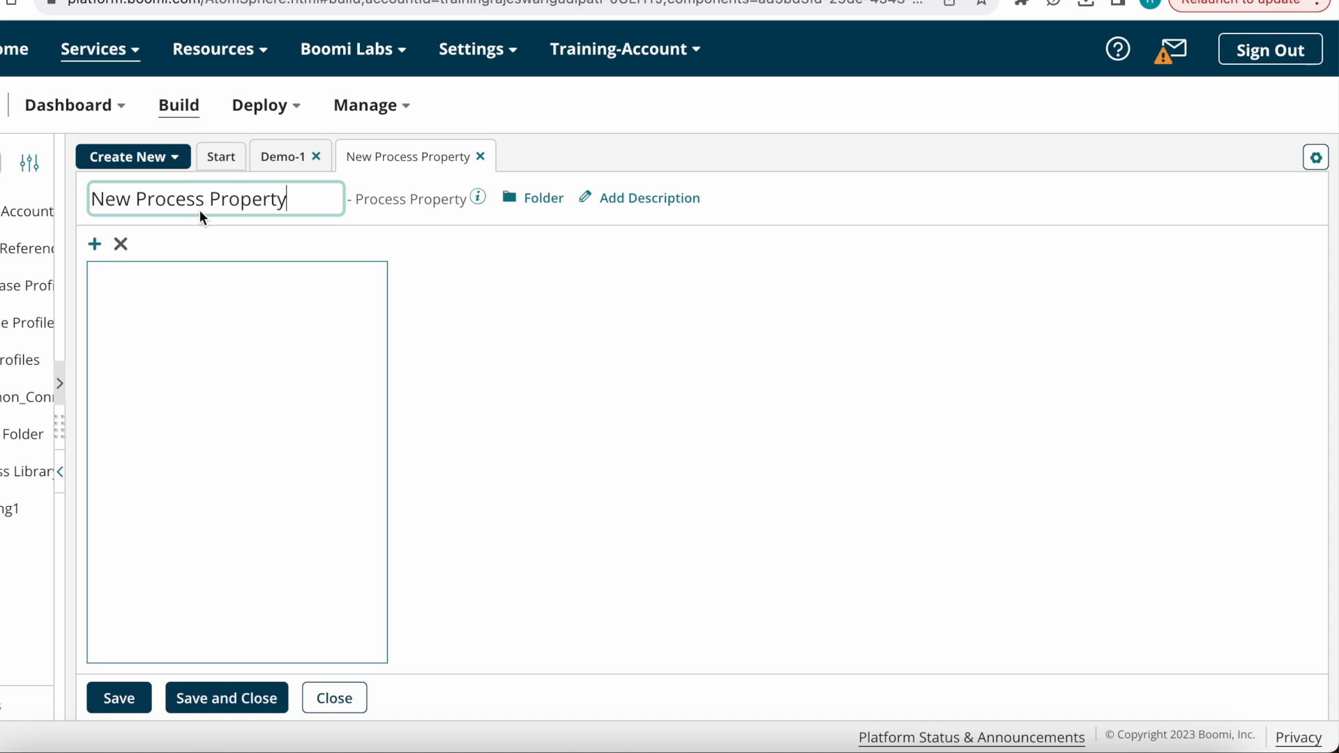
left_click_drag(300, 203, 63, 192)
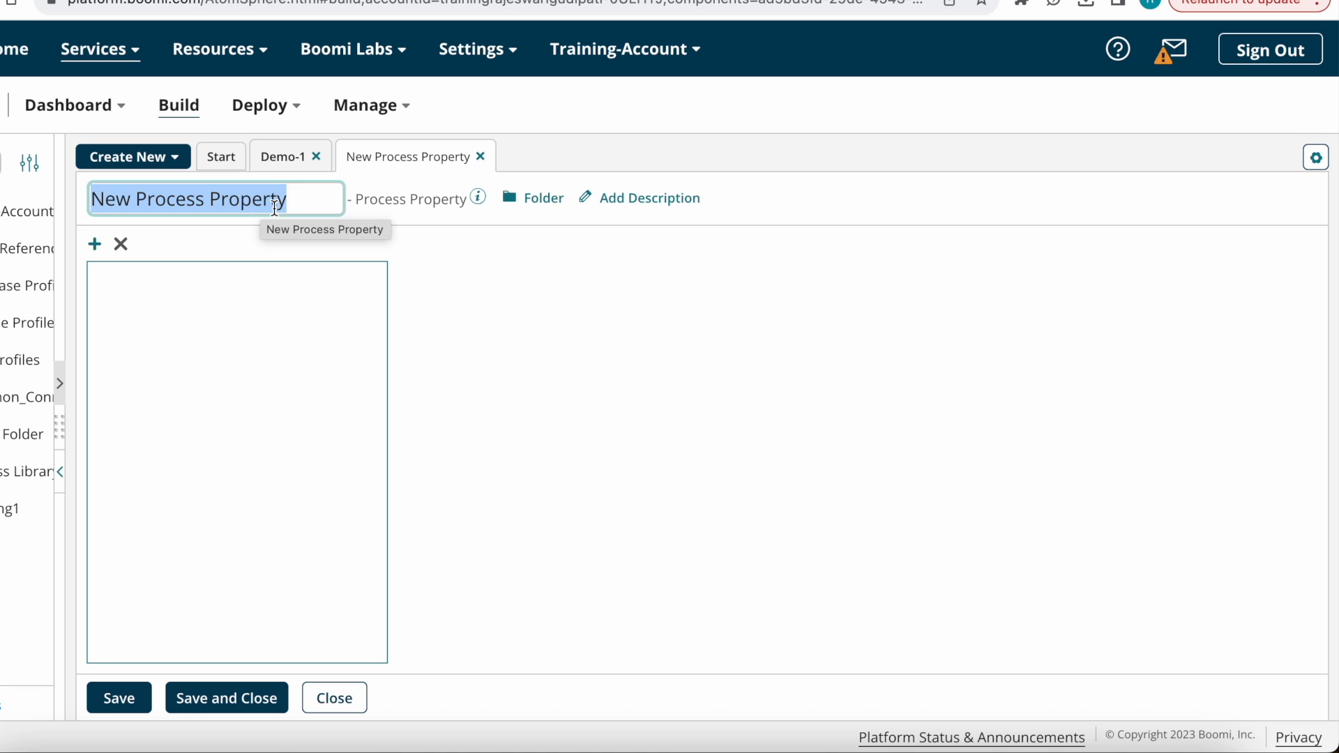
type("Mail")
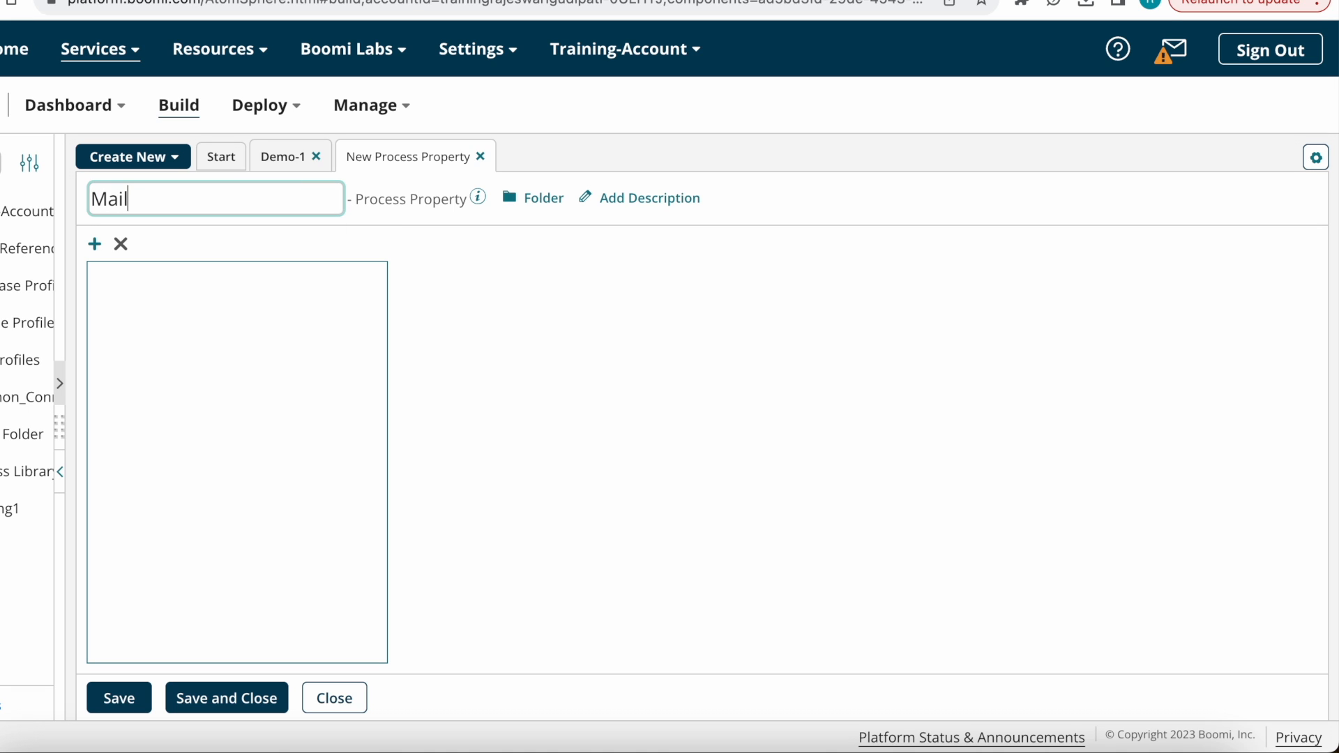
type(" Properties")
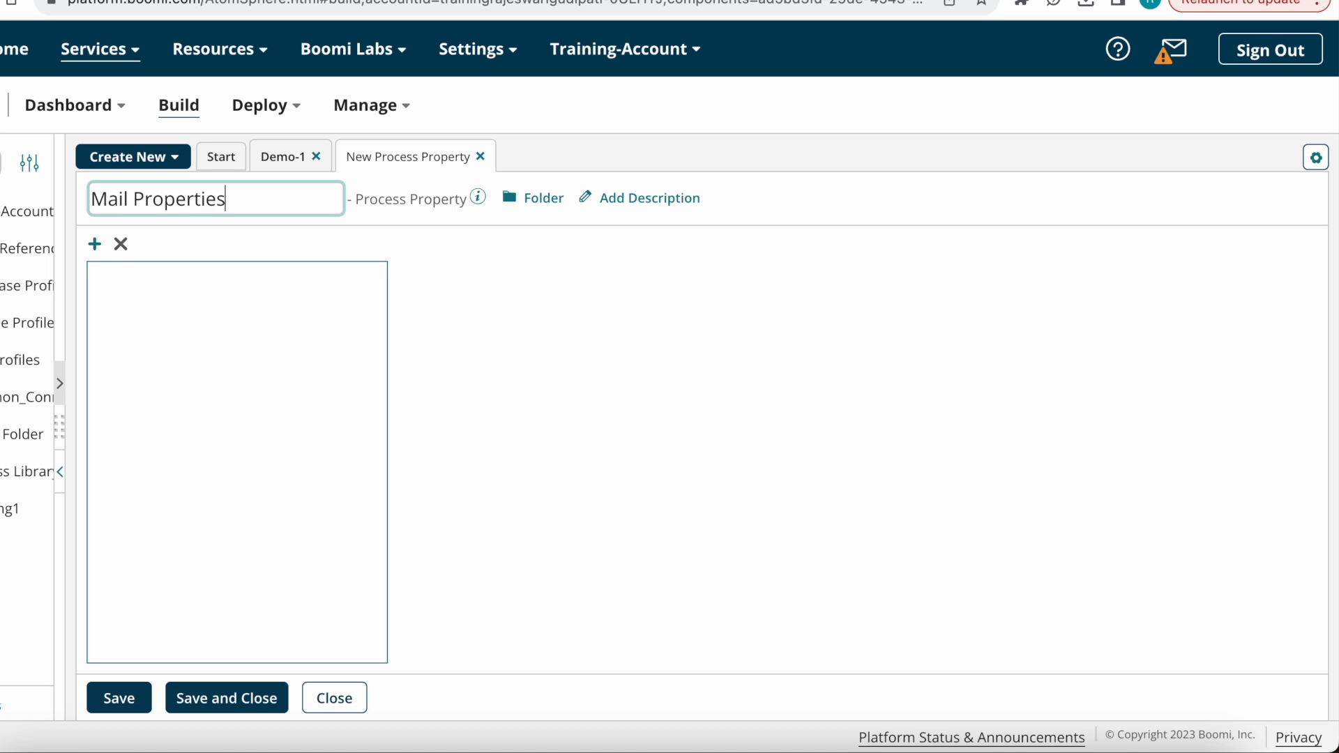
key("Return")
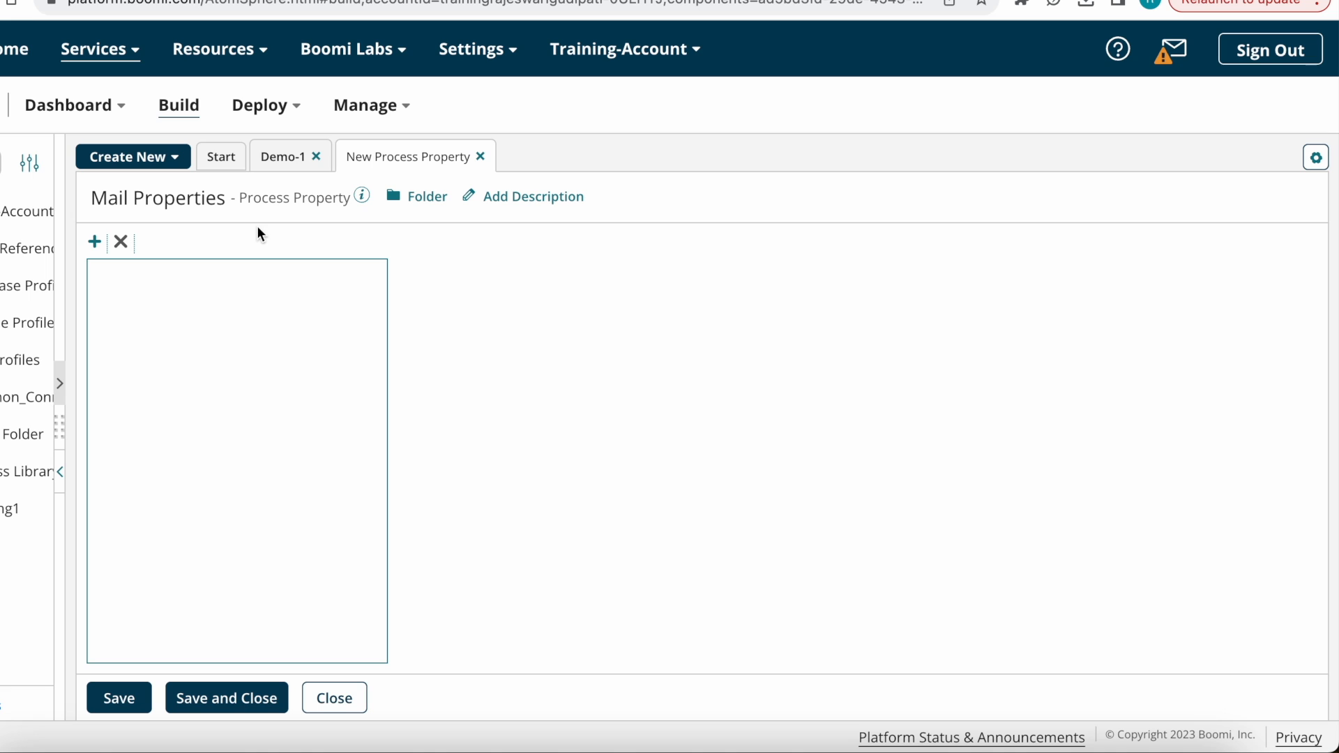
Step: Add To address and From address properties to Mail Properties
left_click(94, 243)
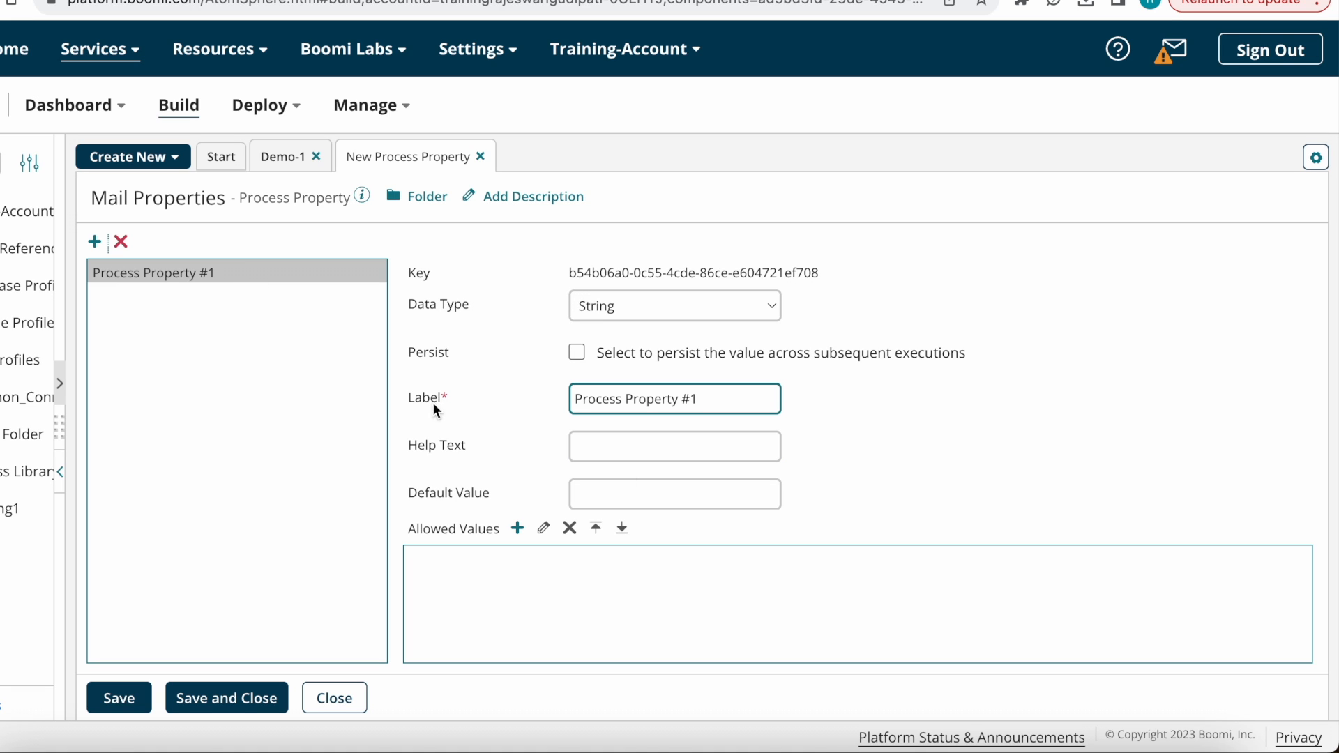
left_click_drag(710, 400, 516, 402)
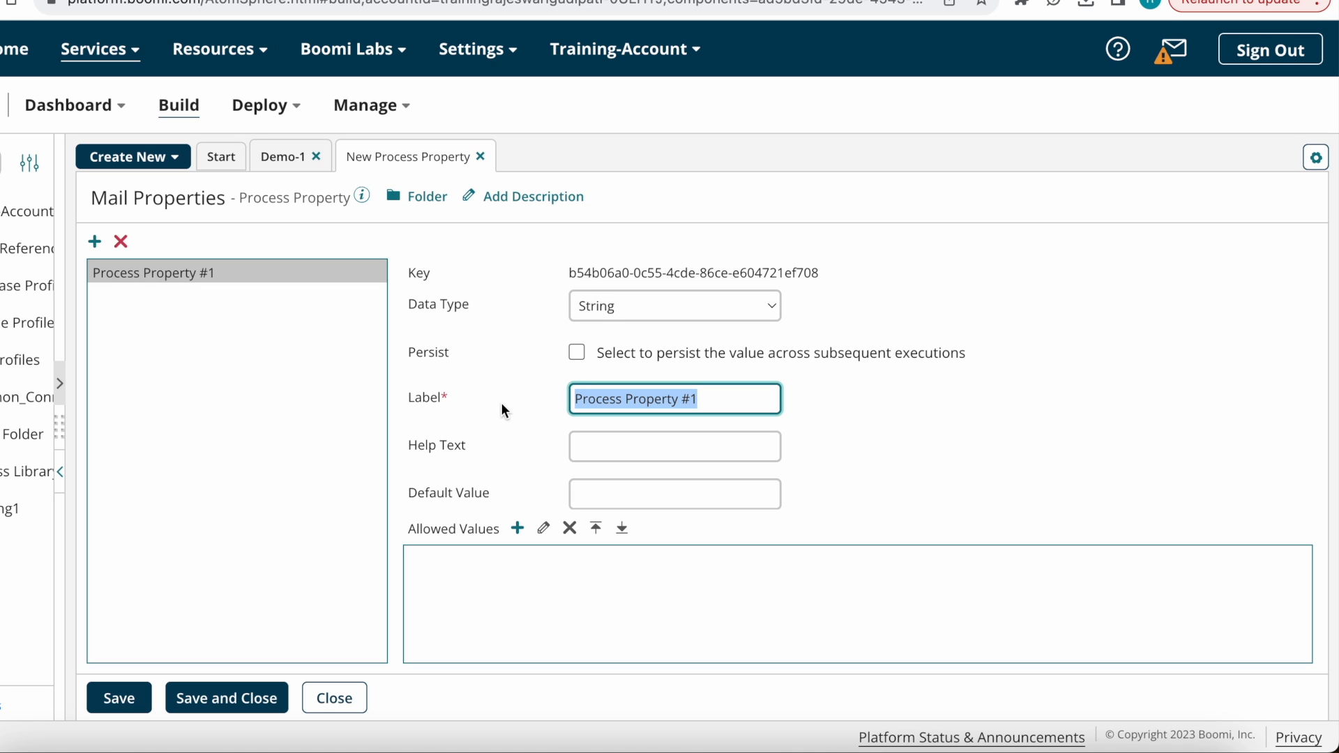
type("To address")
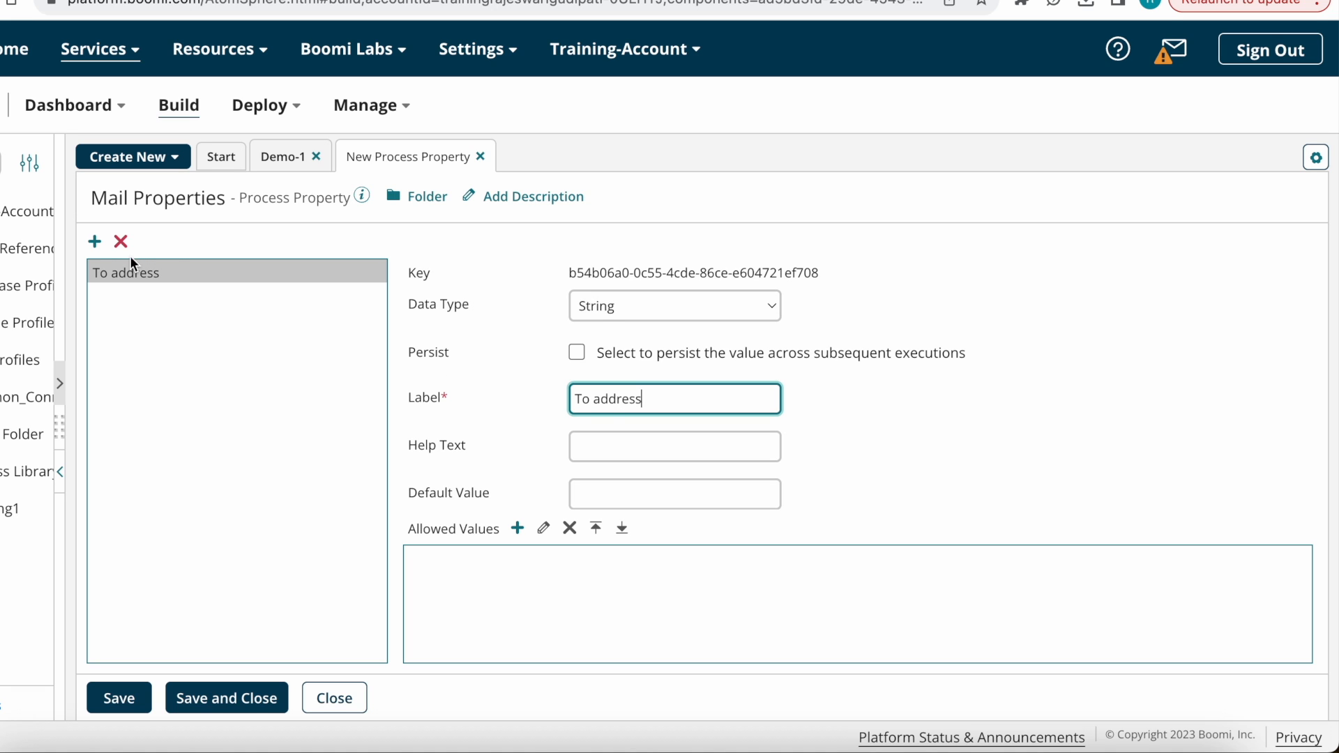
left_click(94, 241)
left_click(732, 386)
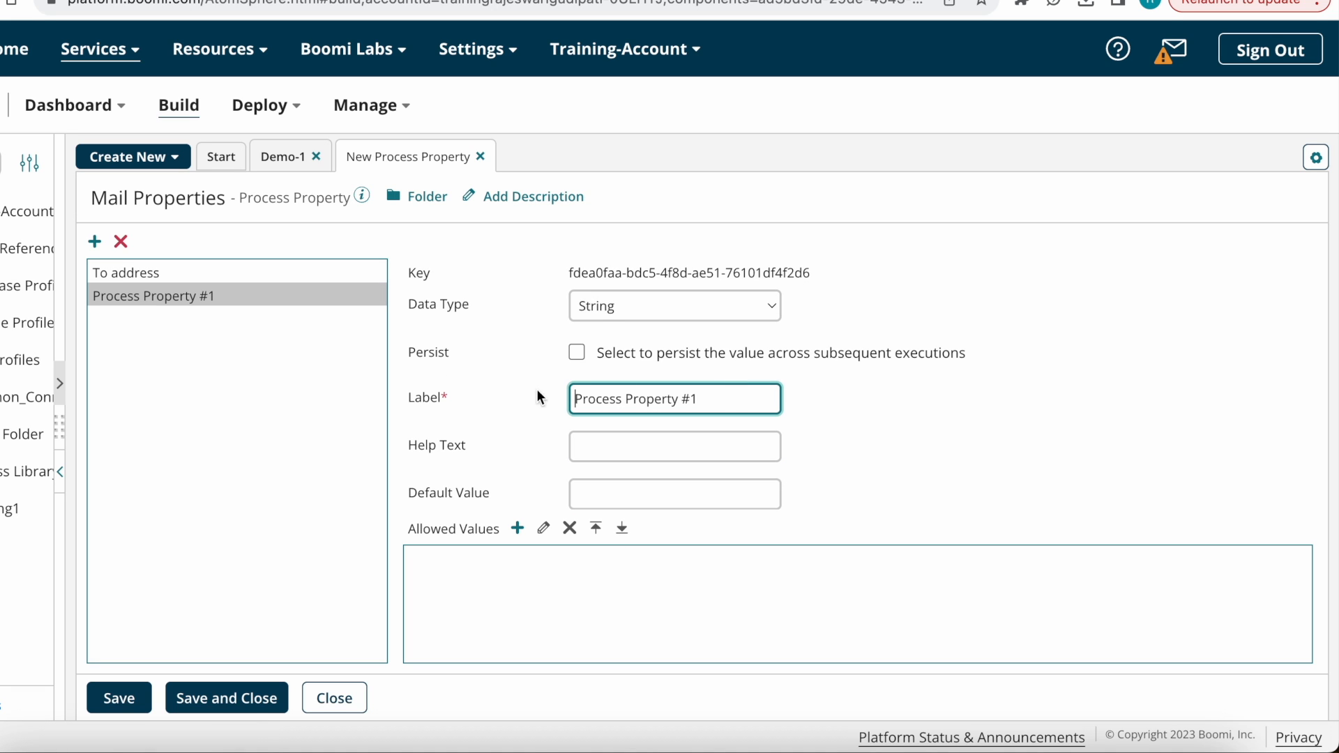
left_click(707, 407)
left_click_drag(707, 407, 531, 400)
type("Fr")
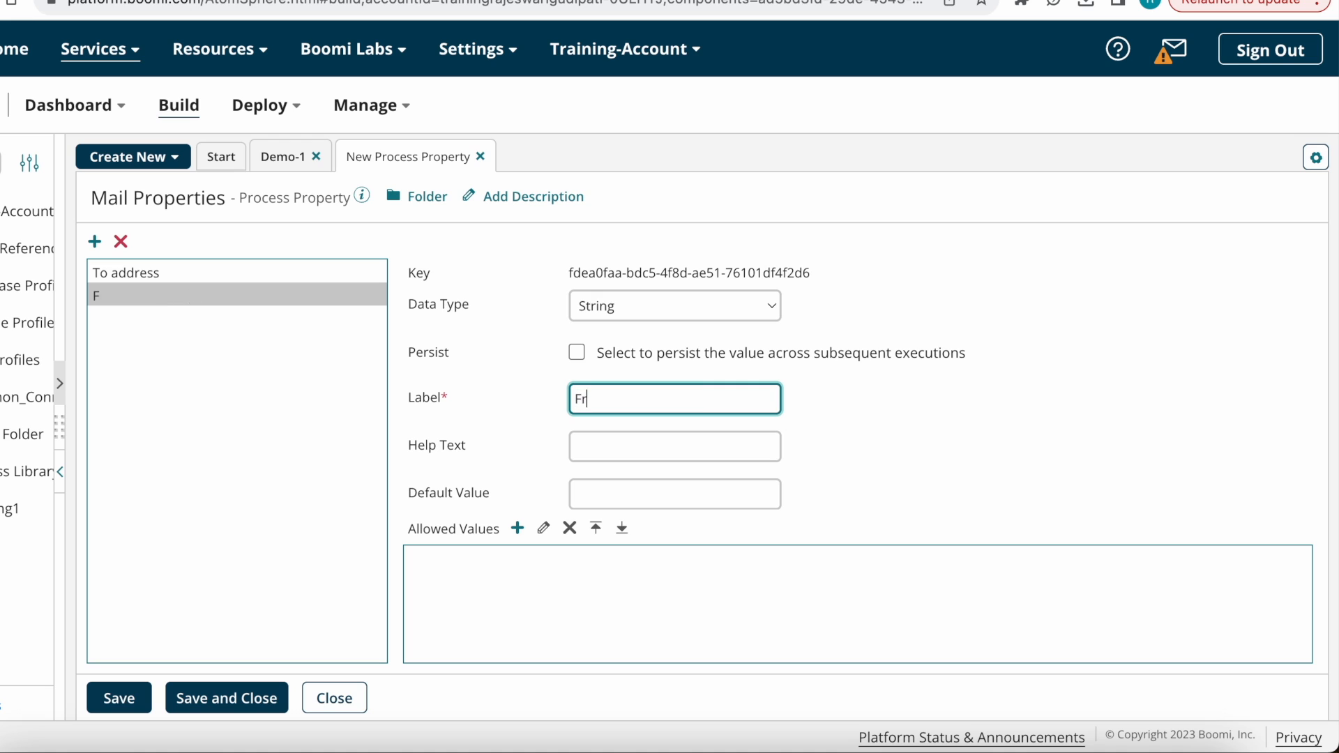
type("om address")
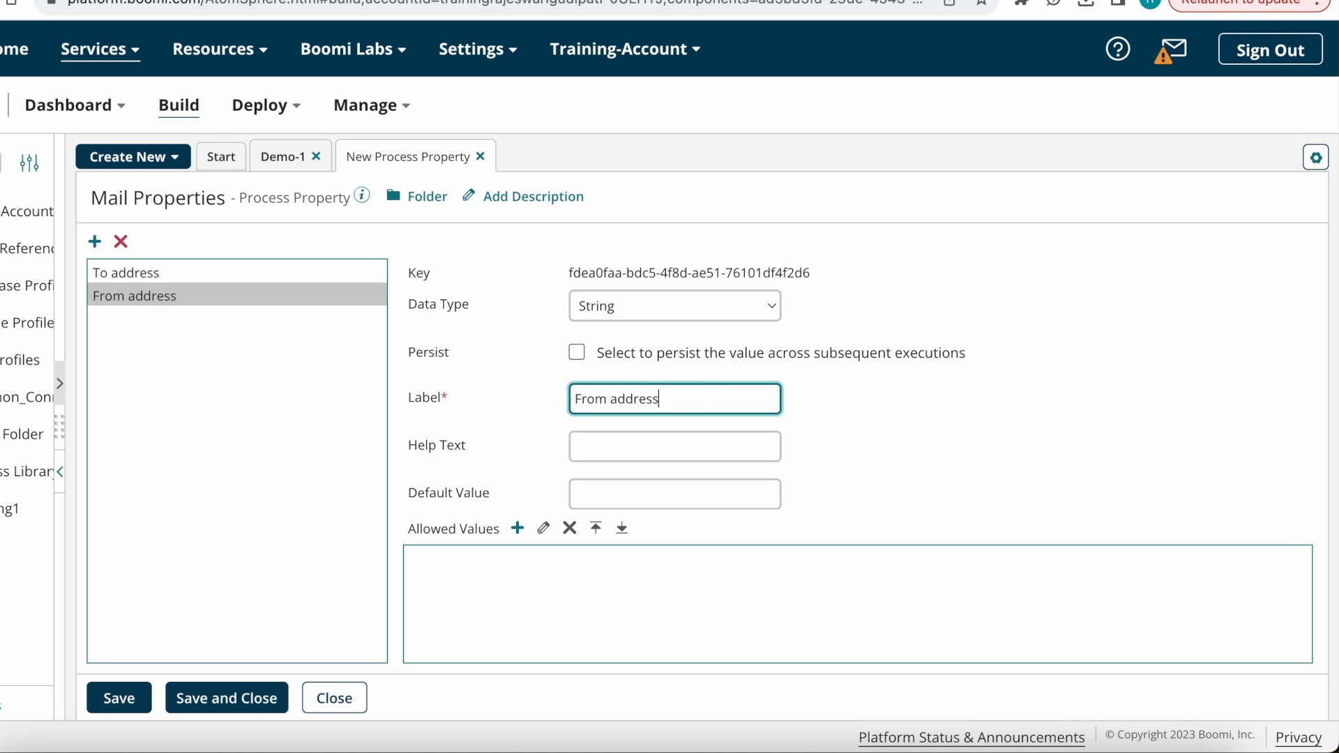
Step: Add Subject, BOdy and filename properties to Mail Properties
left_click(94, 241)
left_click(691, 403)
left_click_drag(691, 403, 488, 400)
type("Sub")
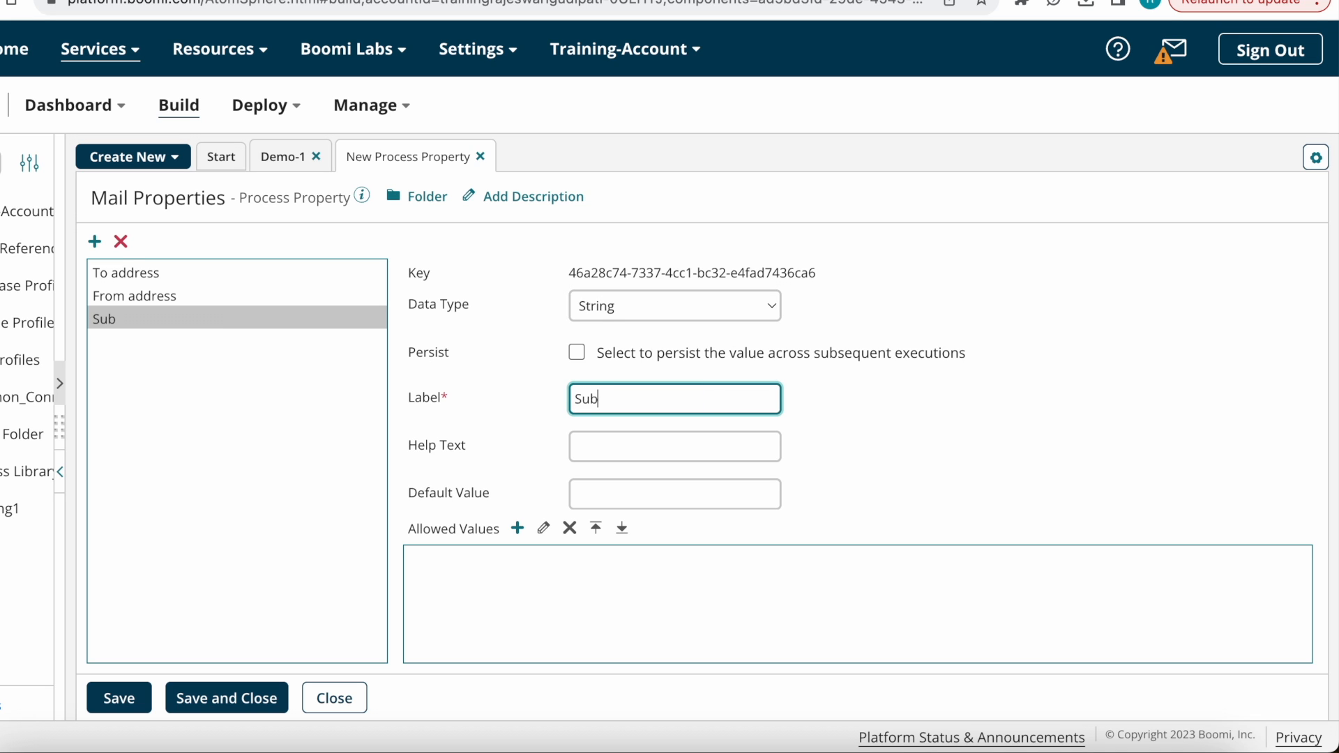
type("ject")
left_click(96, 244)
left_click_drag(727, 394, 522, 403)
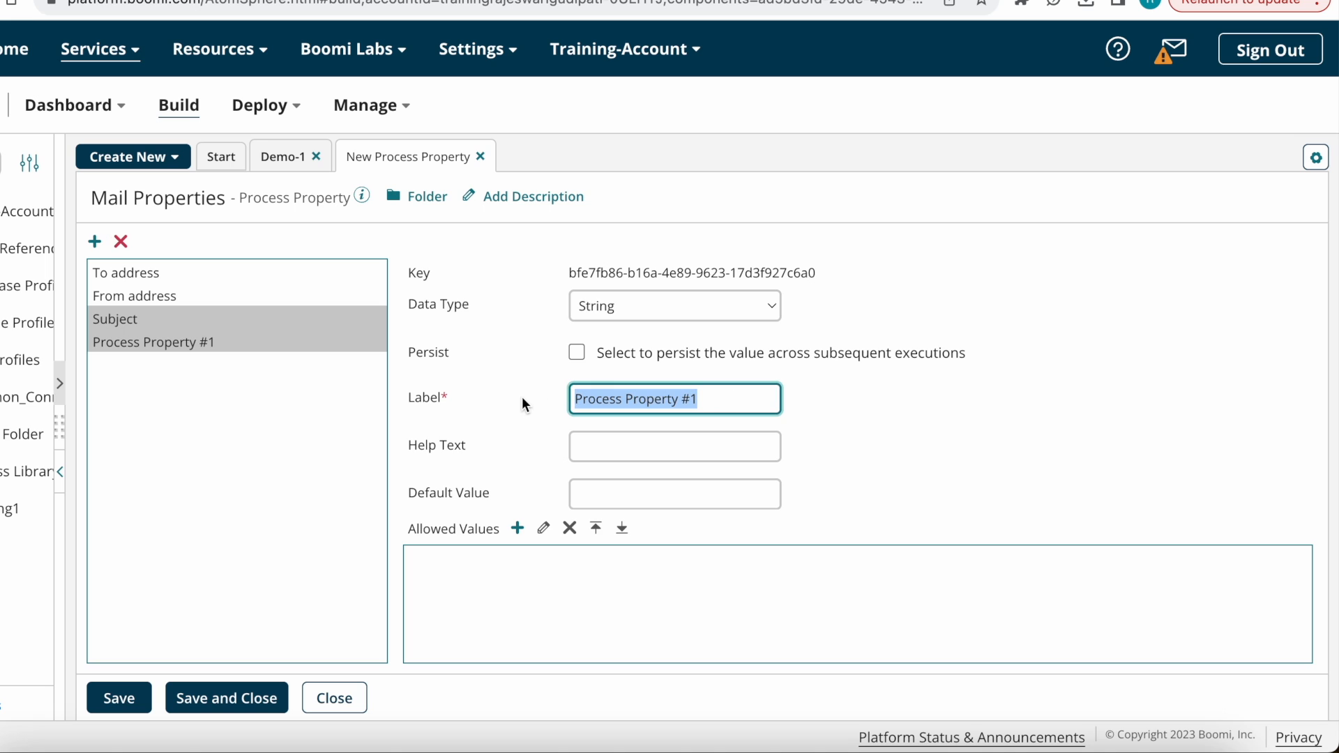
type("BOdy")
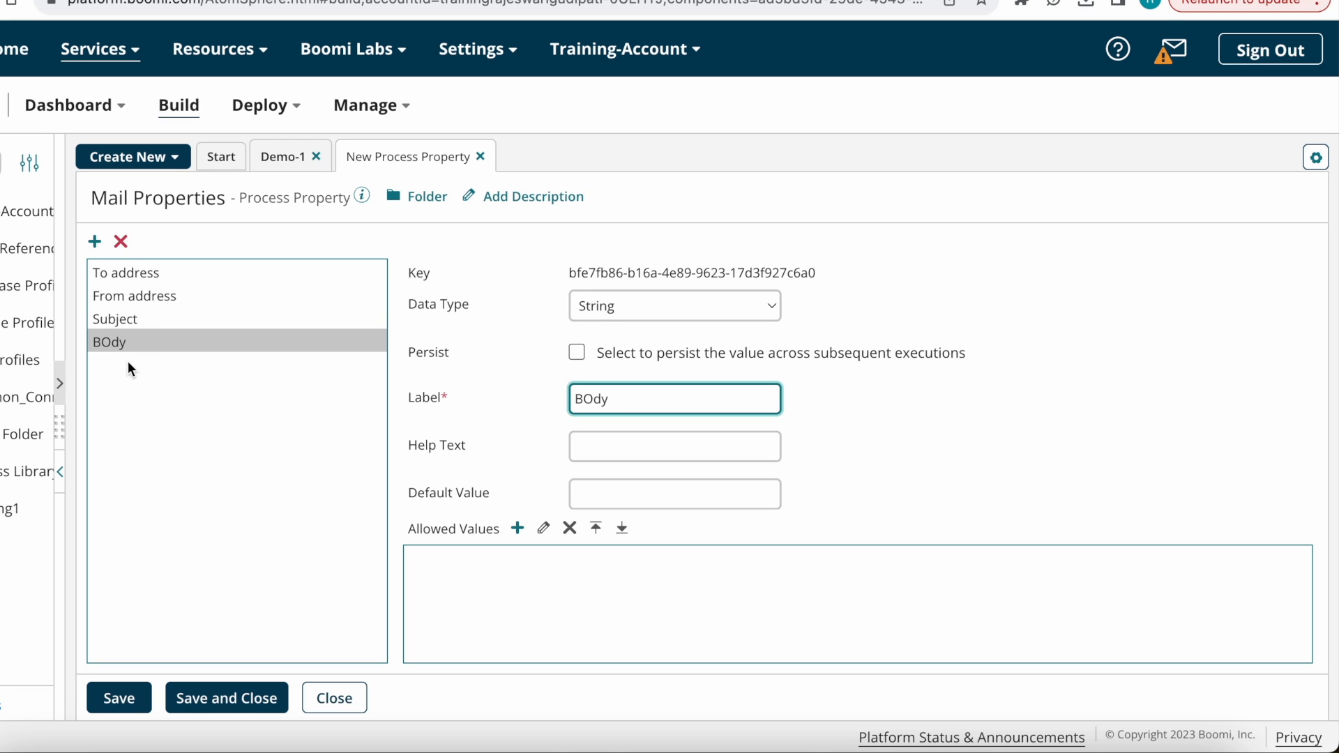
left_click(95, 243)
left_click_drag(729, 395, 541, 395)
type("filename")
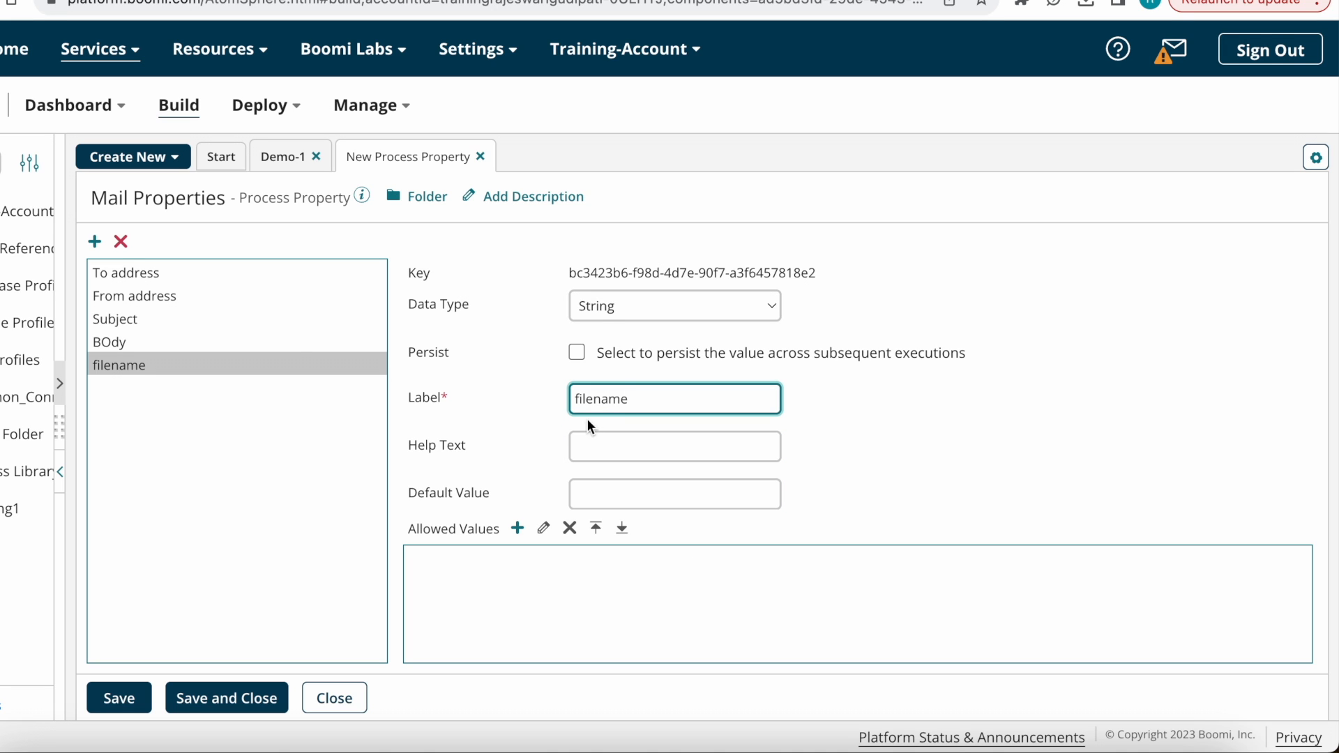
Step: Review each property and the To address fields, then save and close Mail Properties
left_click(169, 271)
left_click(168, 298)
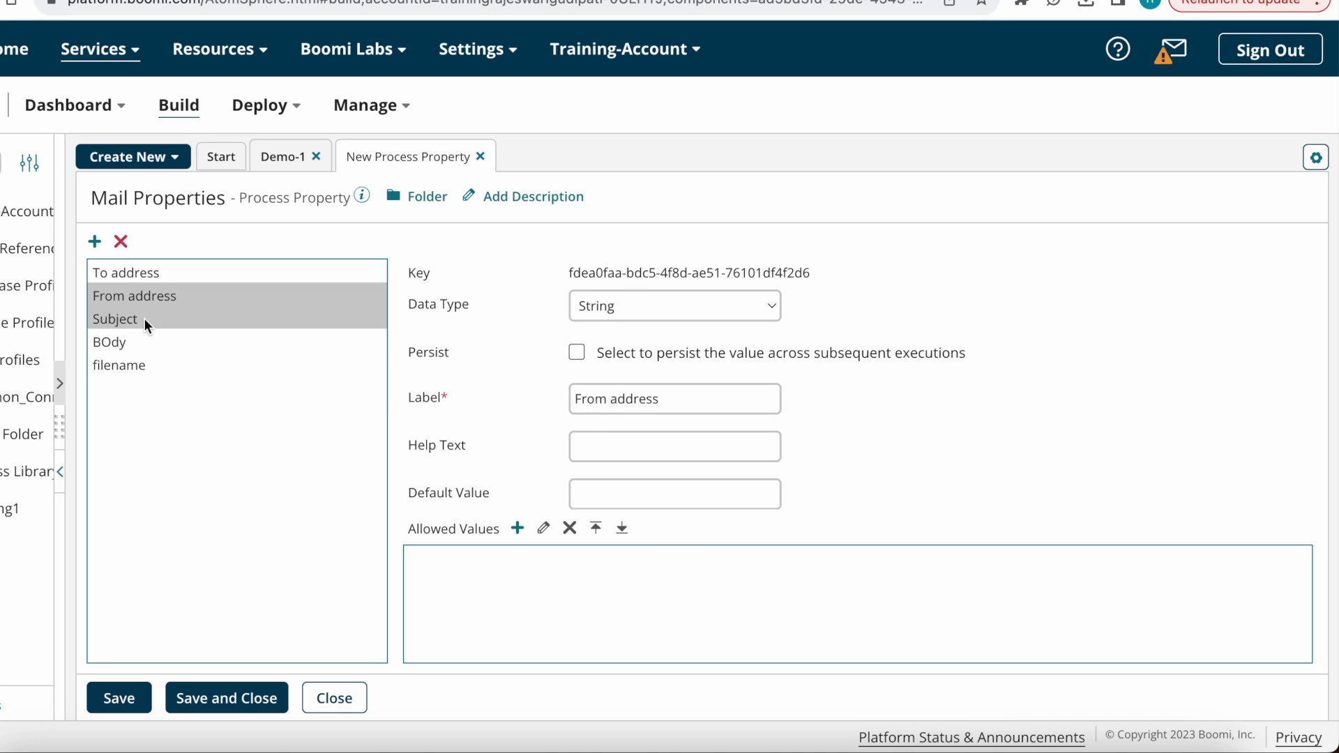
left_click(143, 319)
left_click(141, 341)
left_click(140, 364)
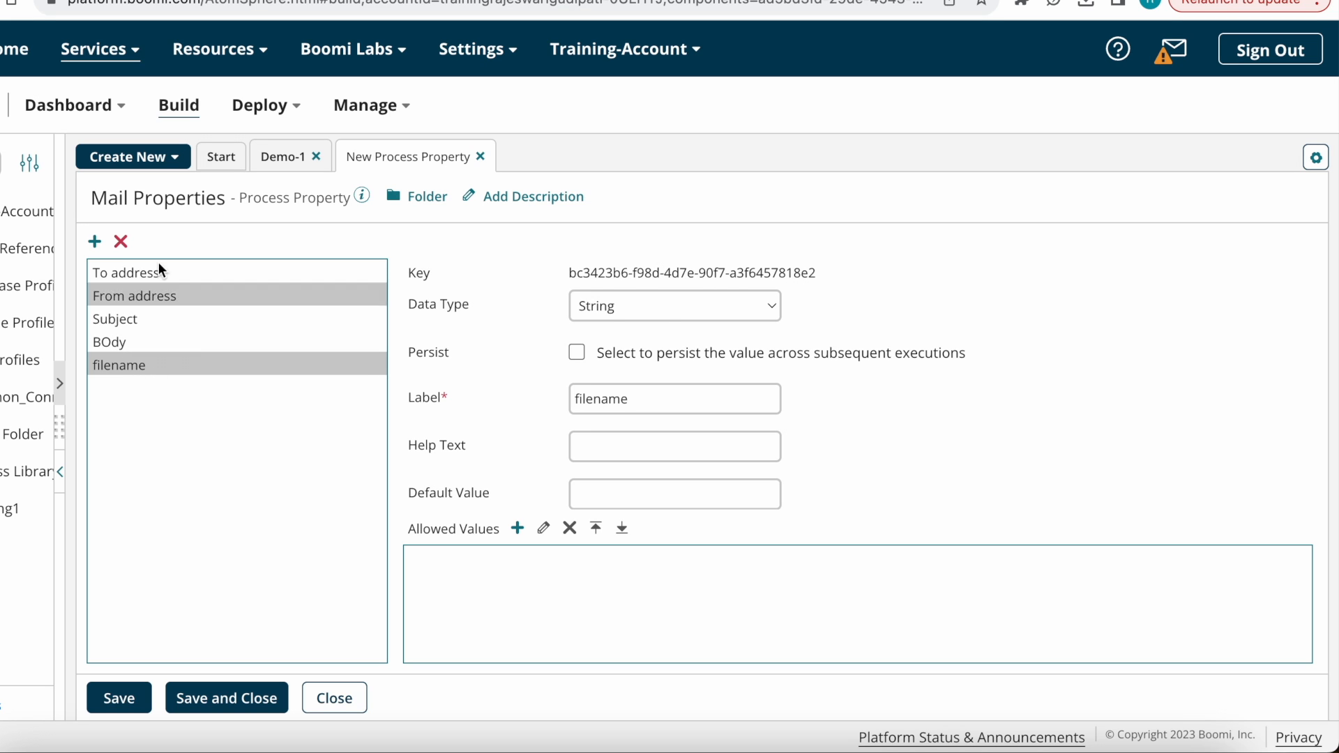
left_click(140, 270)
left_click(681, 442)
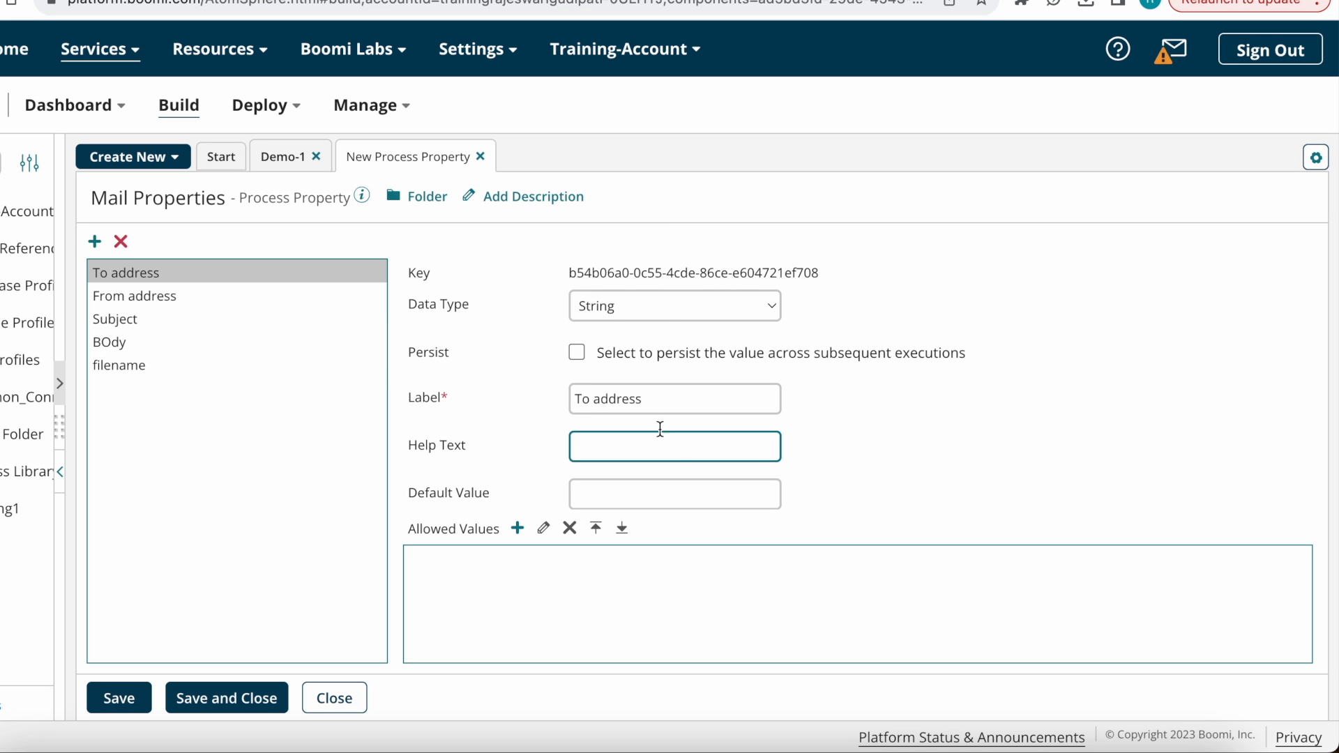
left_click(674, 484)
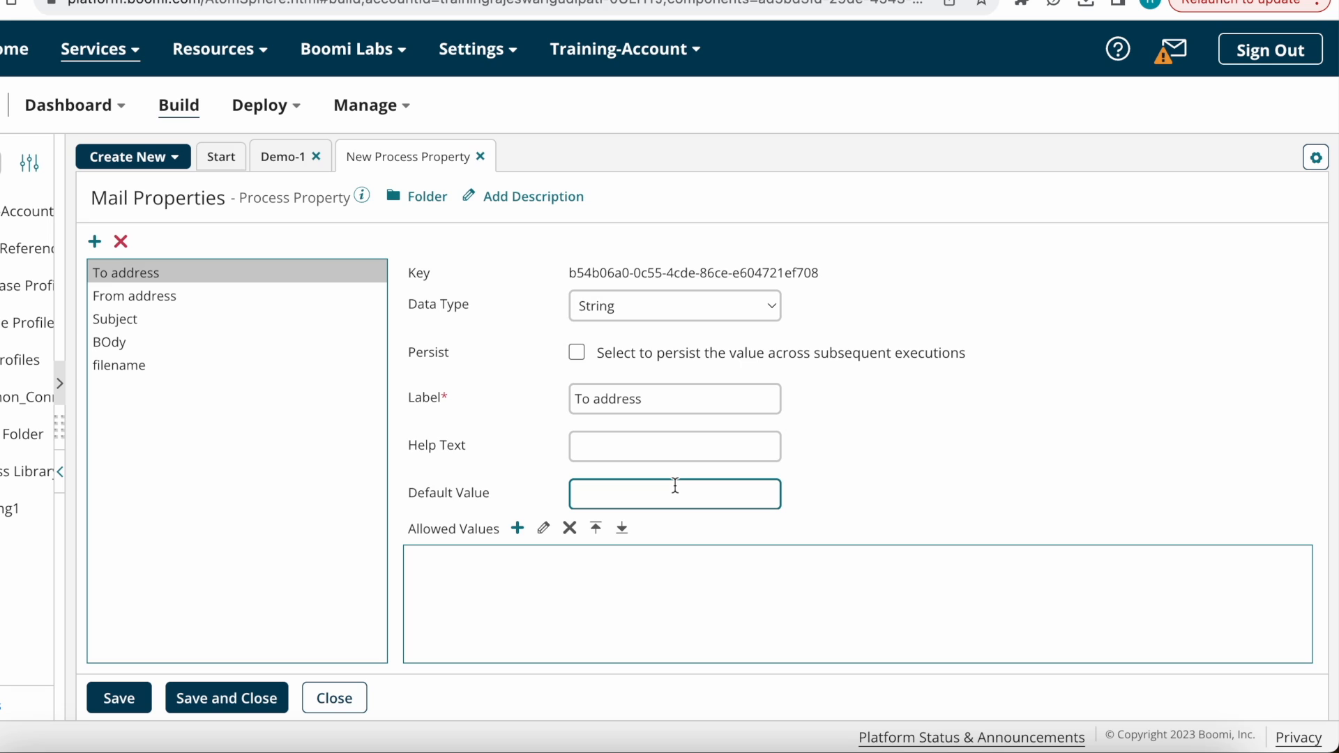
left_click(613, 494)
left_click(232, 698)
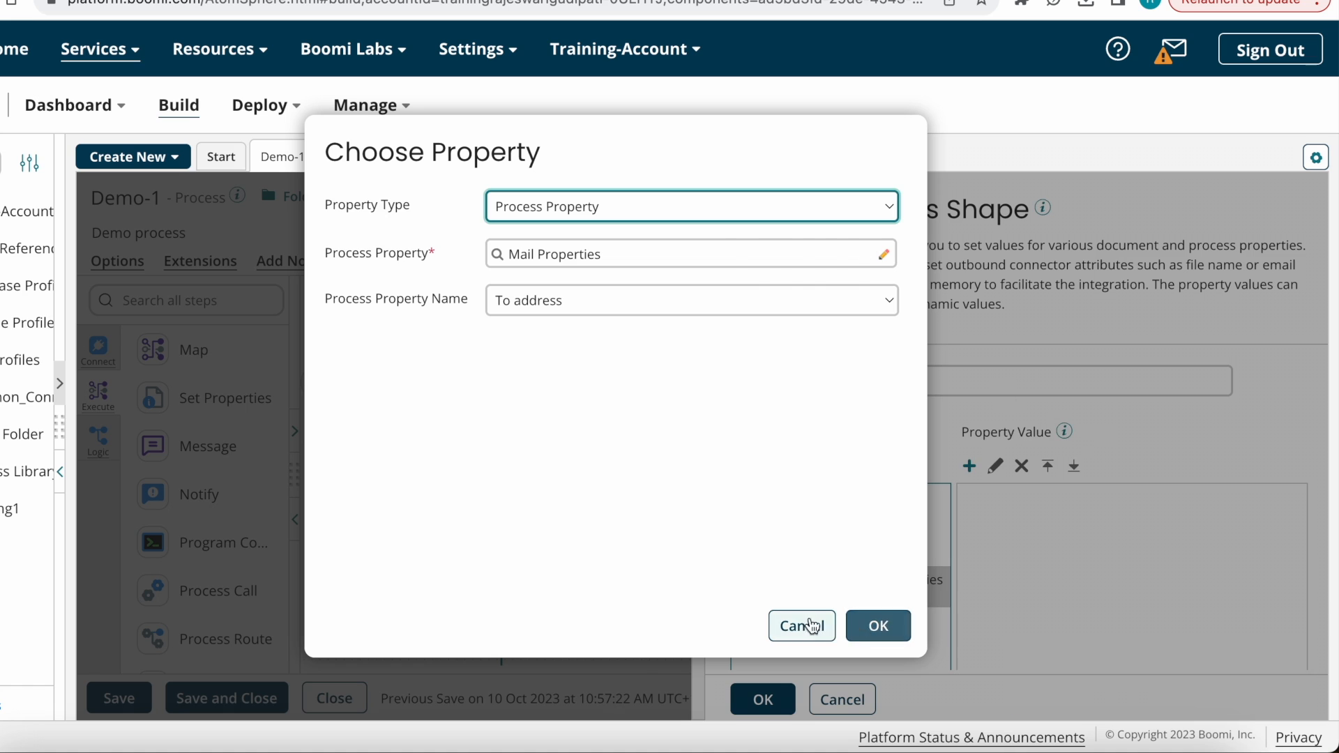
Step: Confirm To address, then add Mail Properties' From address as another property to set
left_click(808, 626)
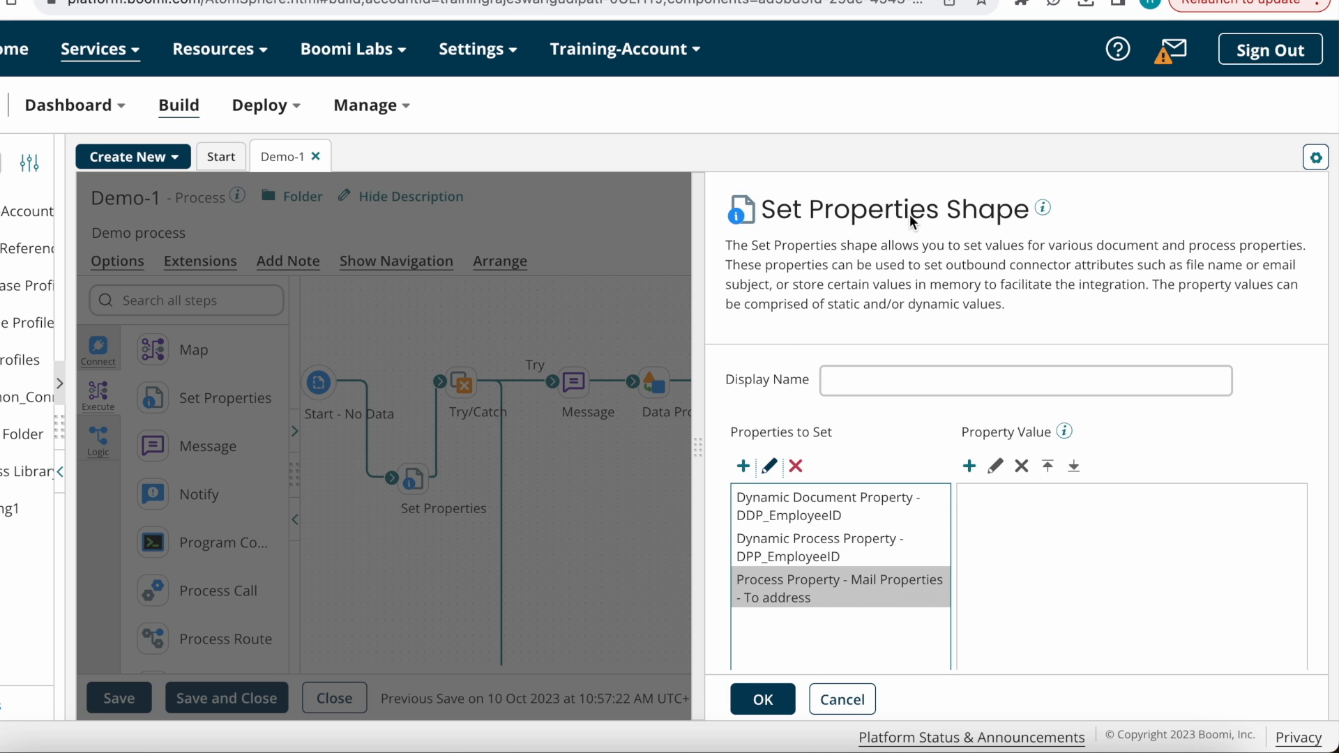
left_click(744, 466)
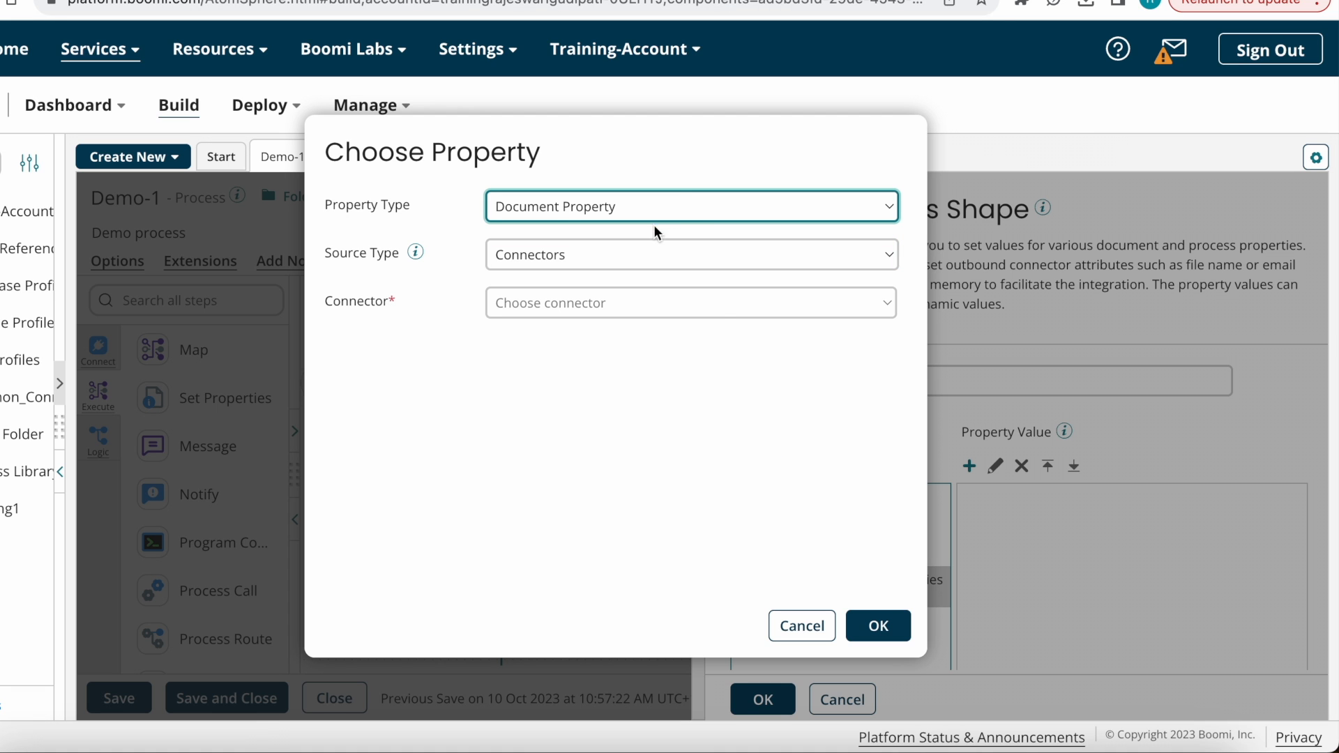
left_click(587, 203)
left_click(576, 293)
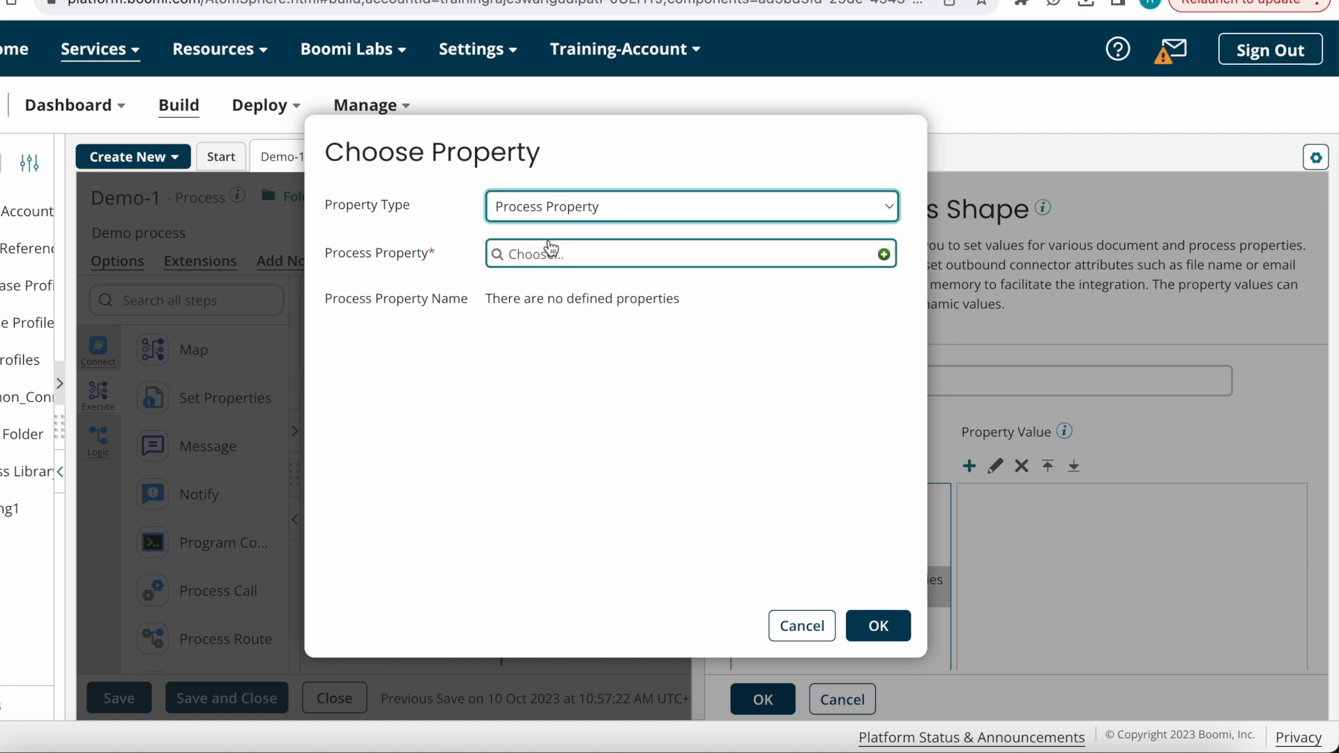
left_click(551, 253)
left_click(571, 355)
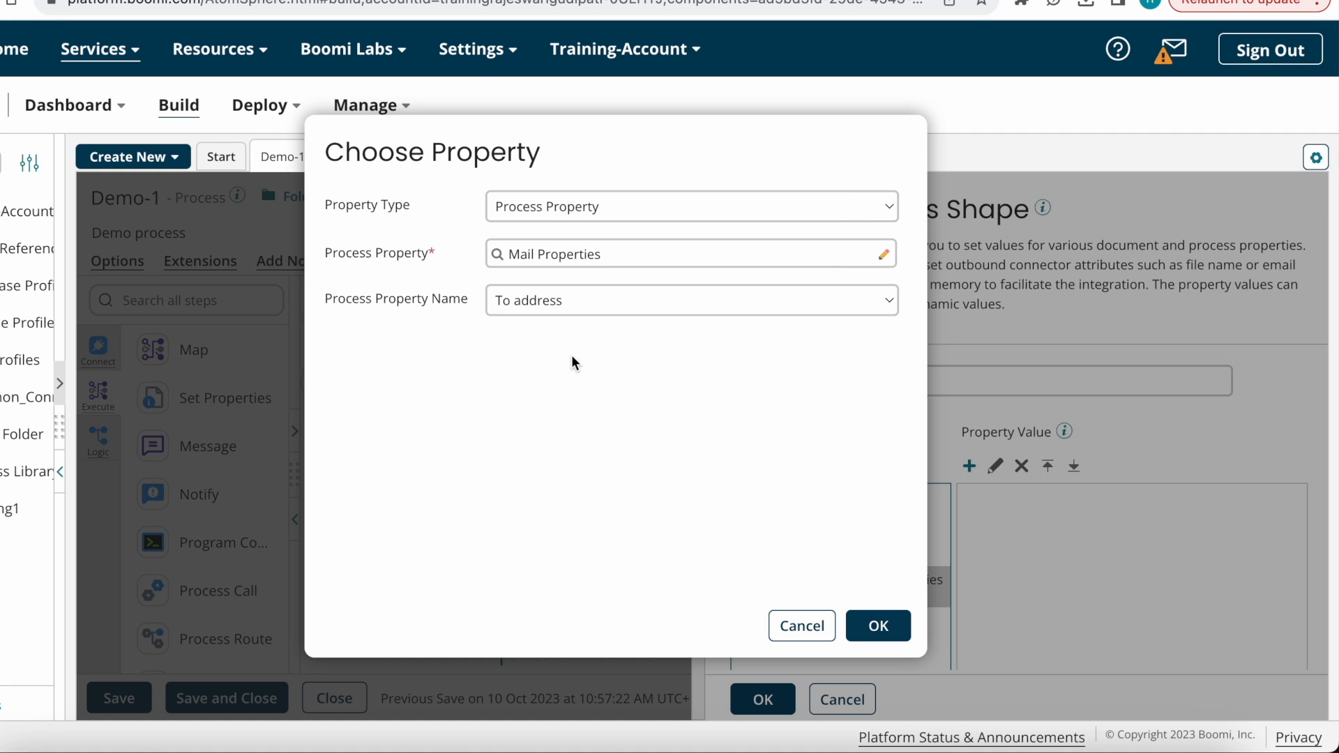
left_click(581, 299)
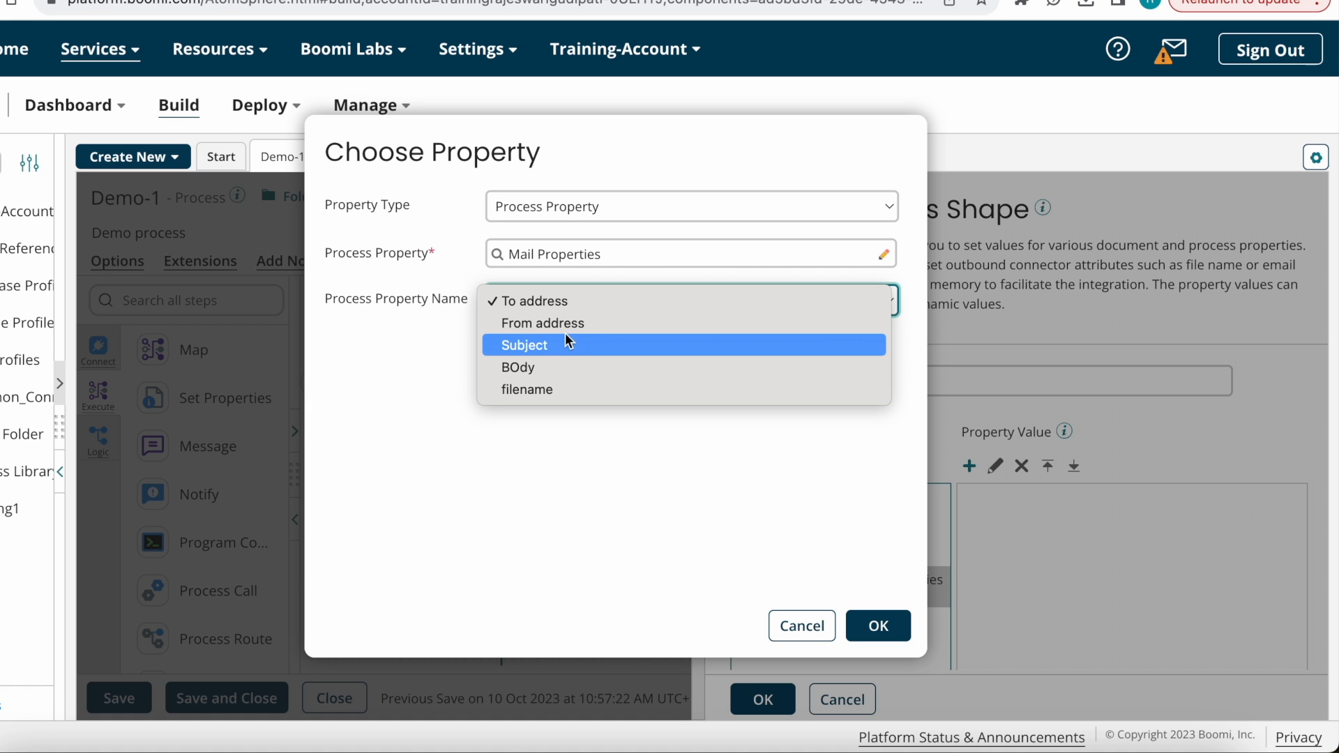
left_click(565, 329)
left_click(879, 626)
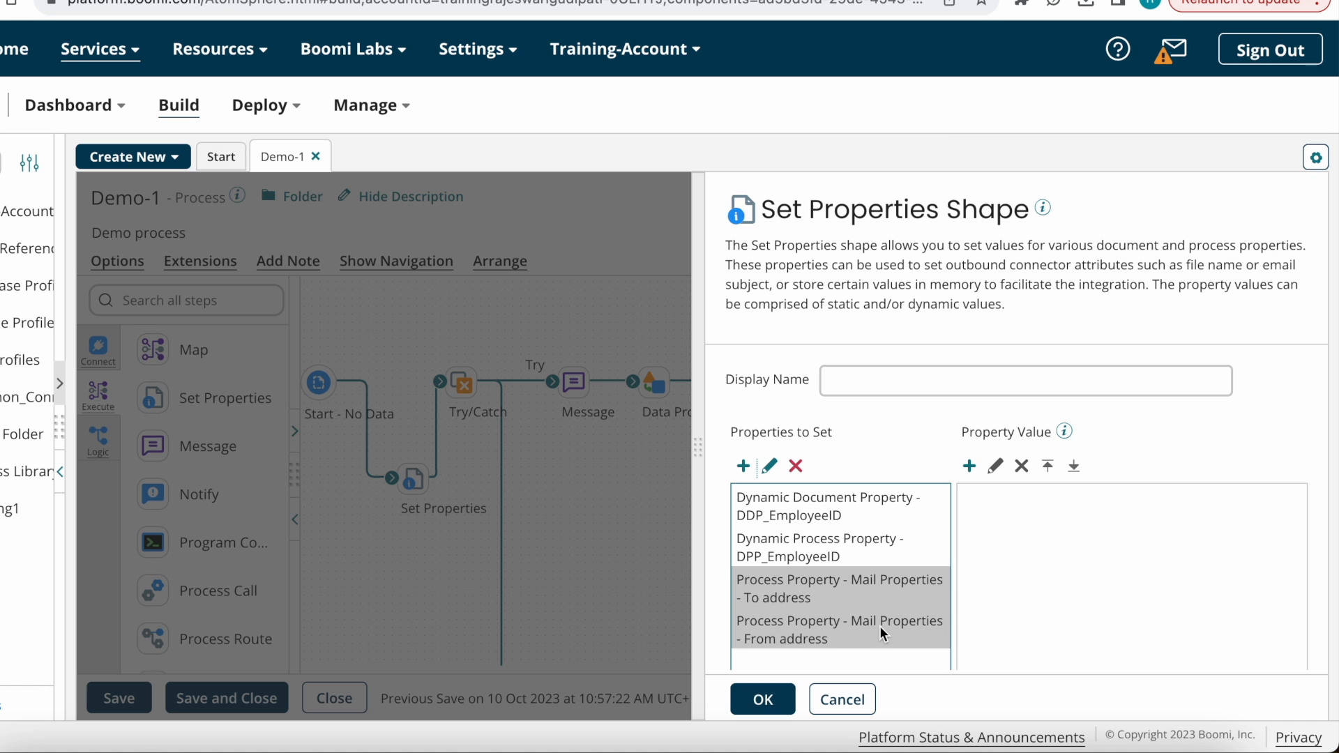
Step: Give From address a static value of the sender e-mail address
left_click(969, 466)
left_click(678, 194)
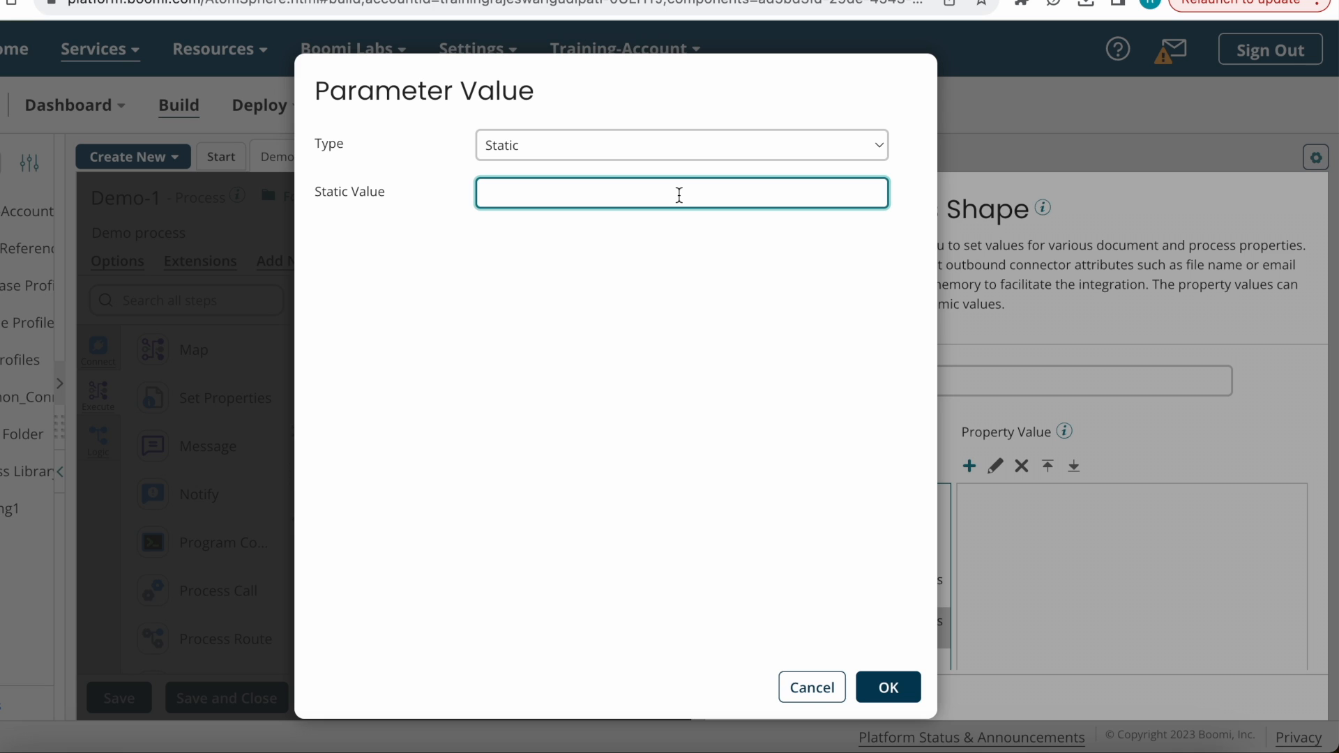
key("ctrl+a")
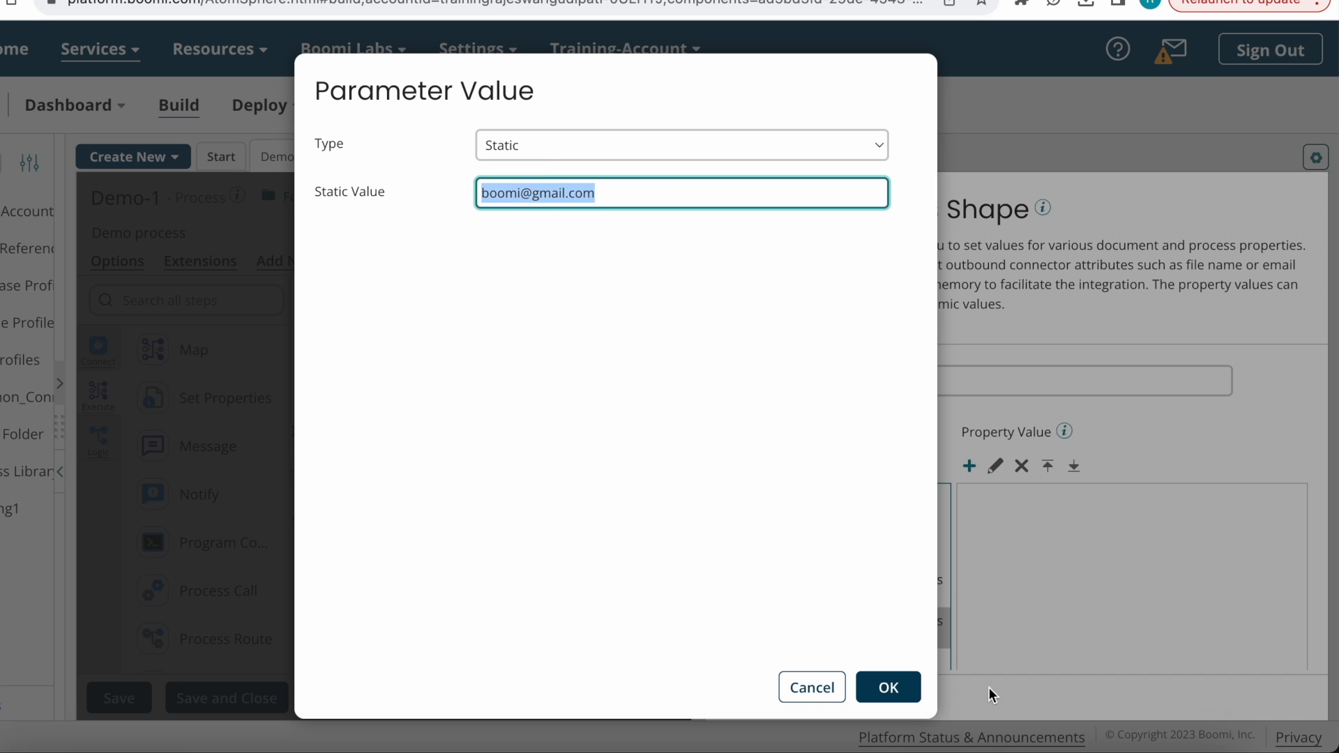
left_click(892, 695)
Step: Add Mail Properties' To address as another property to set
left_click(743, 465)
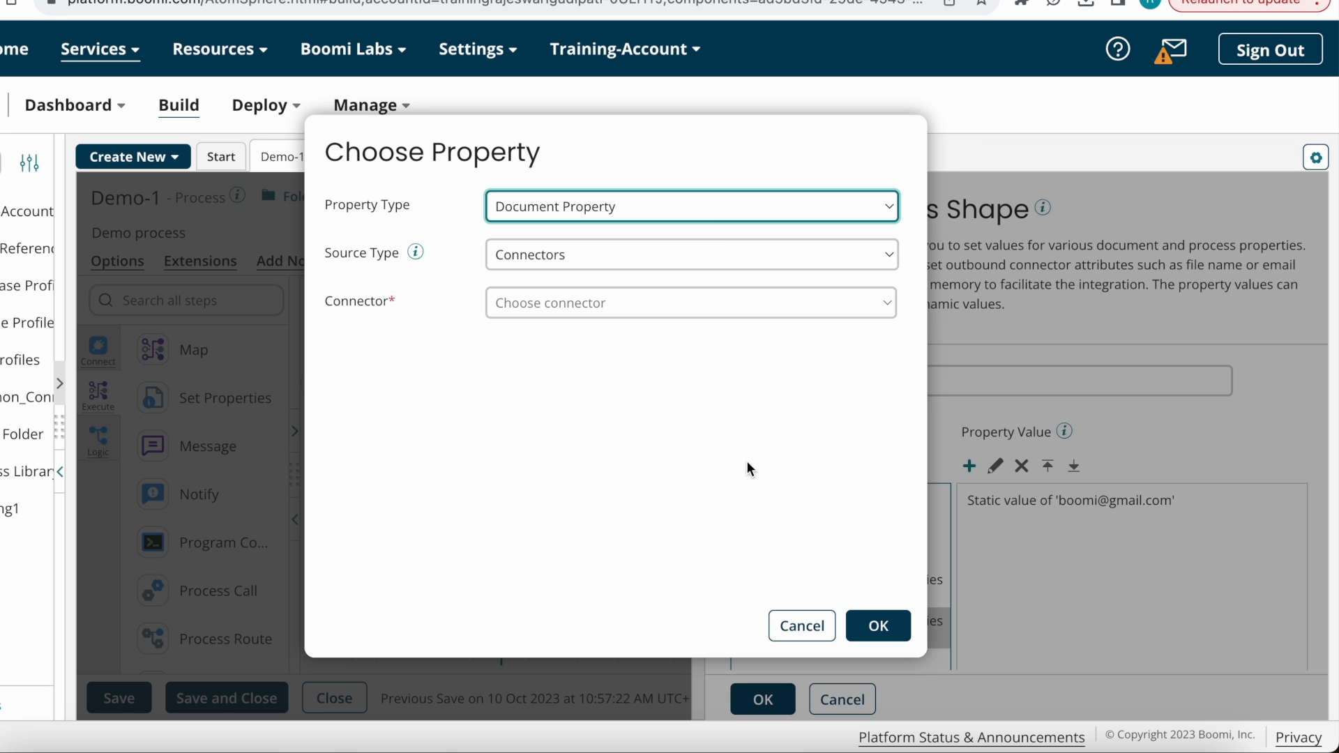
left_click(725, 204)
left_click(601, 294)
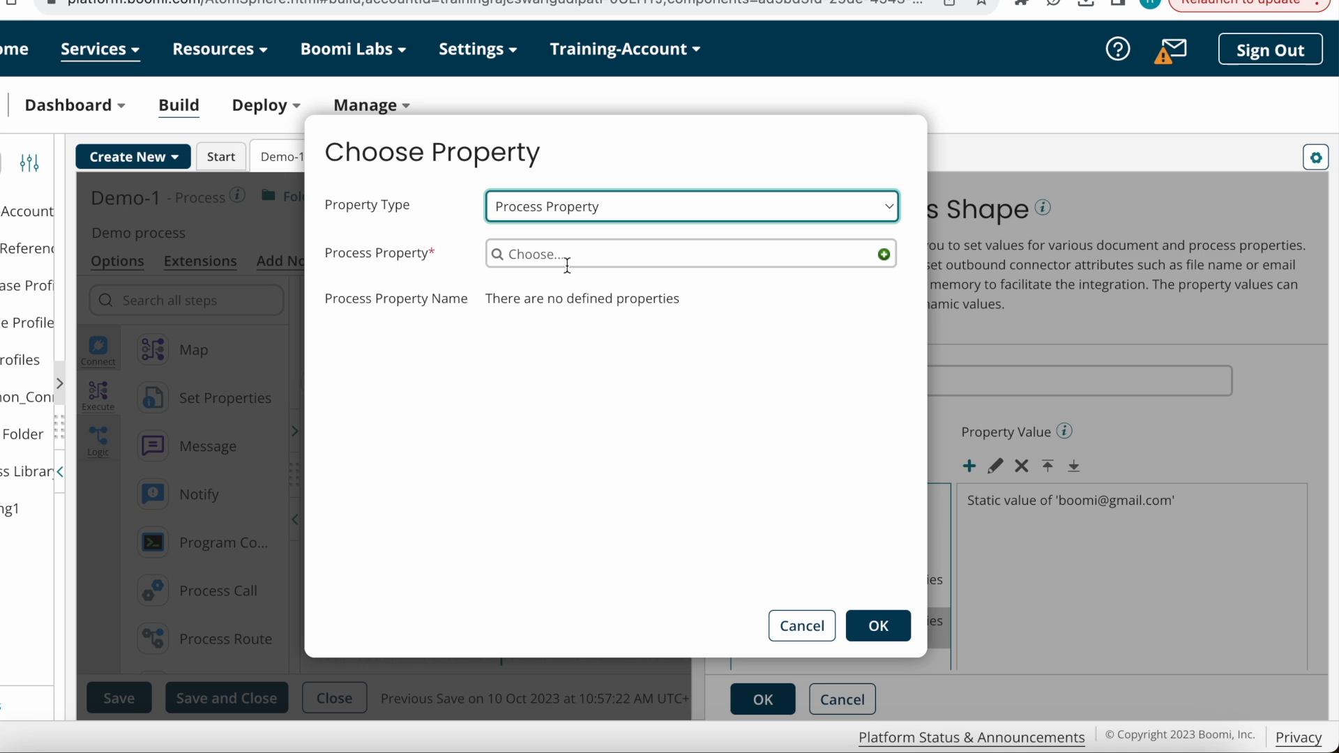
left_click(538, 255)
left_click(568, 357)
left_click(606, 299)
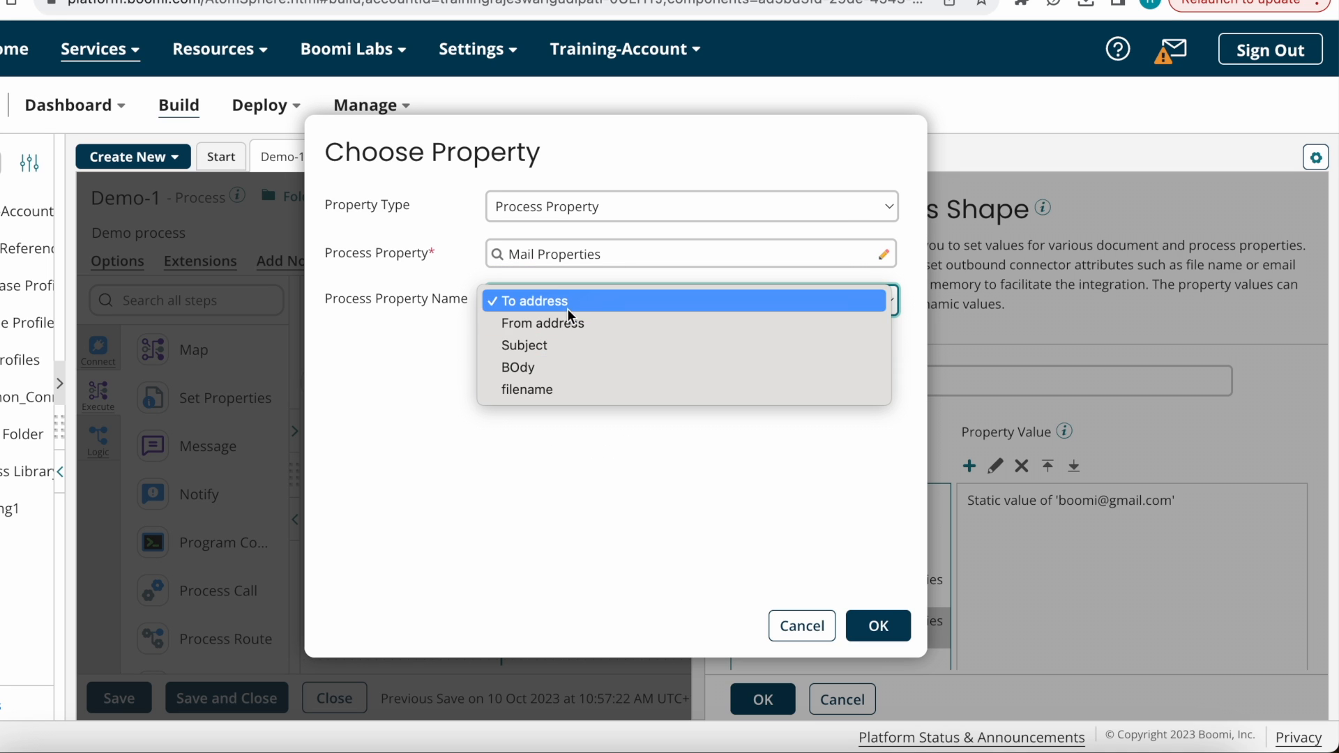
left_click(567, 308)
left_click(878, 626)
left_click(873, 659)
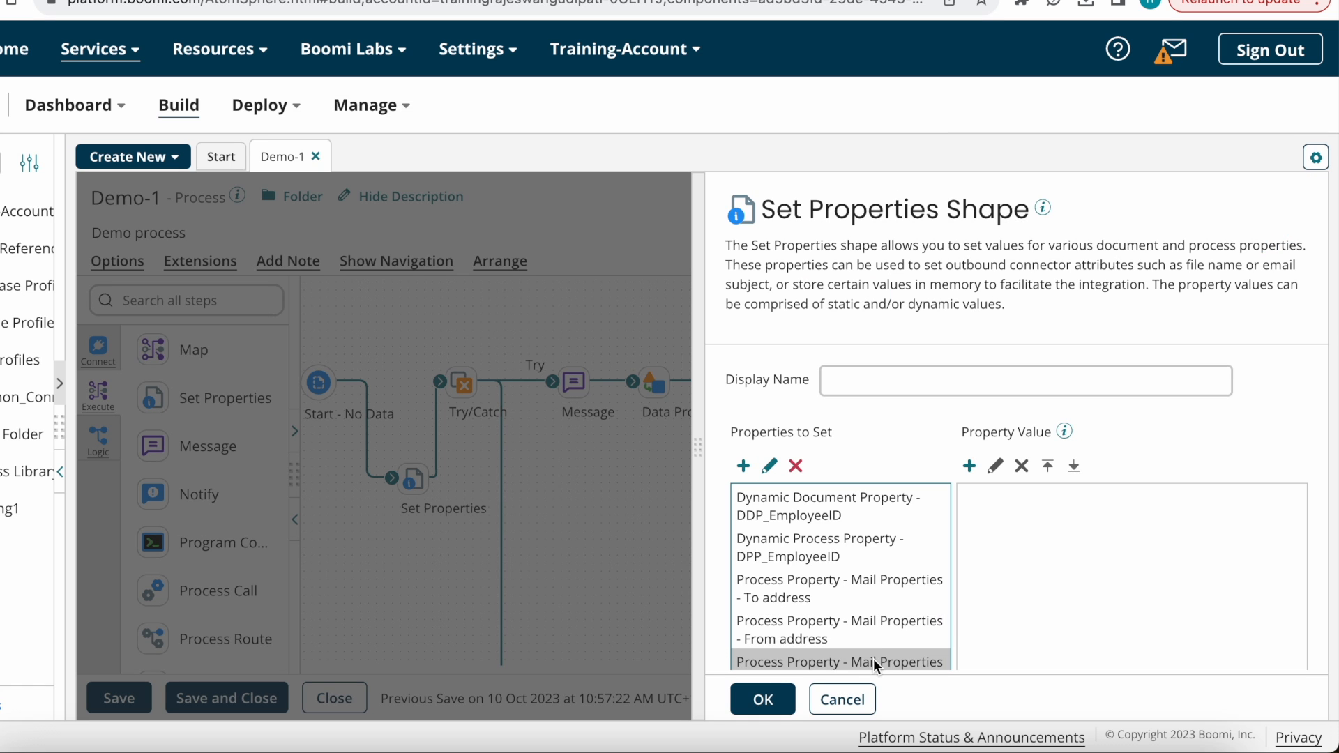
Step: Give To address a static value of two semicolon-separated recipient e-mail addresses
left_click(969, 467)
left_click(660, 199)
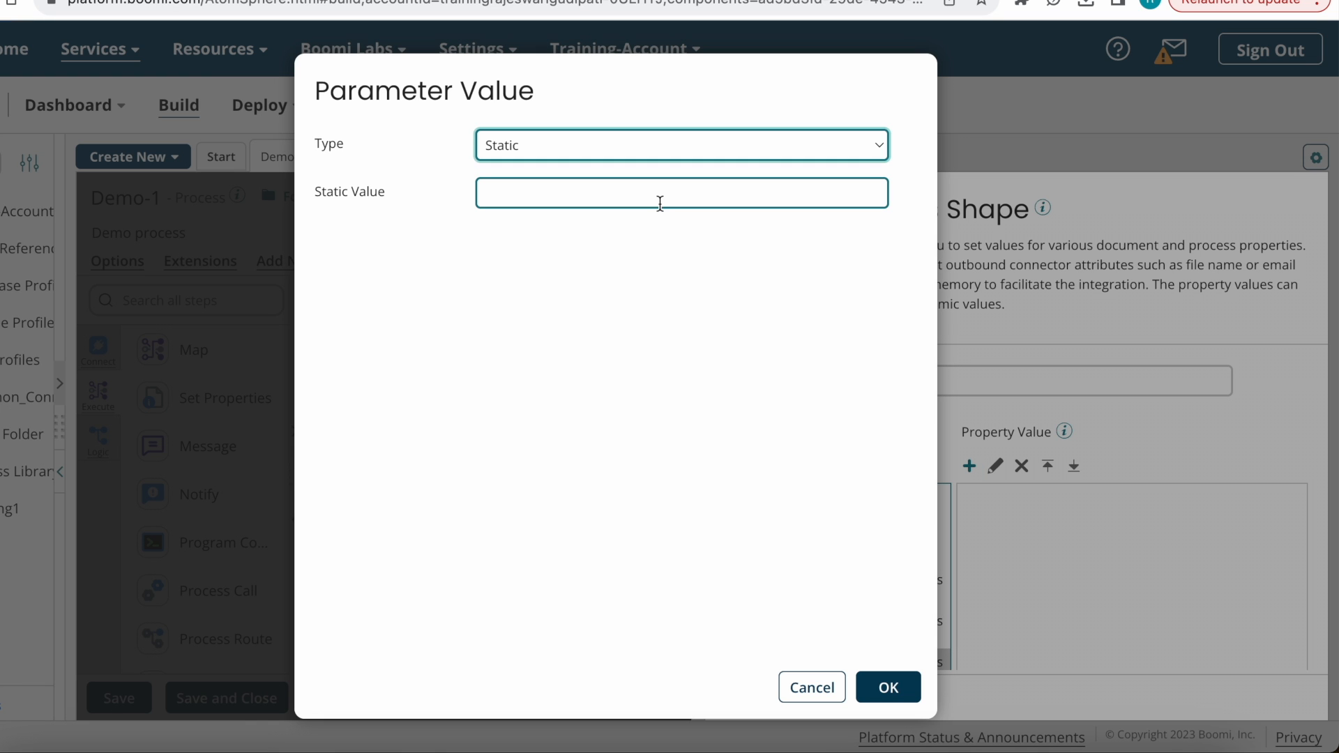
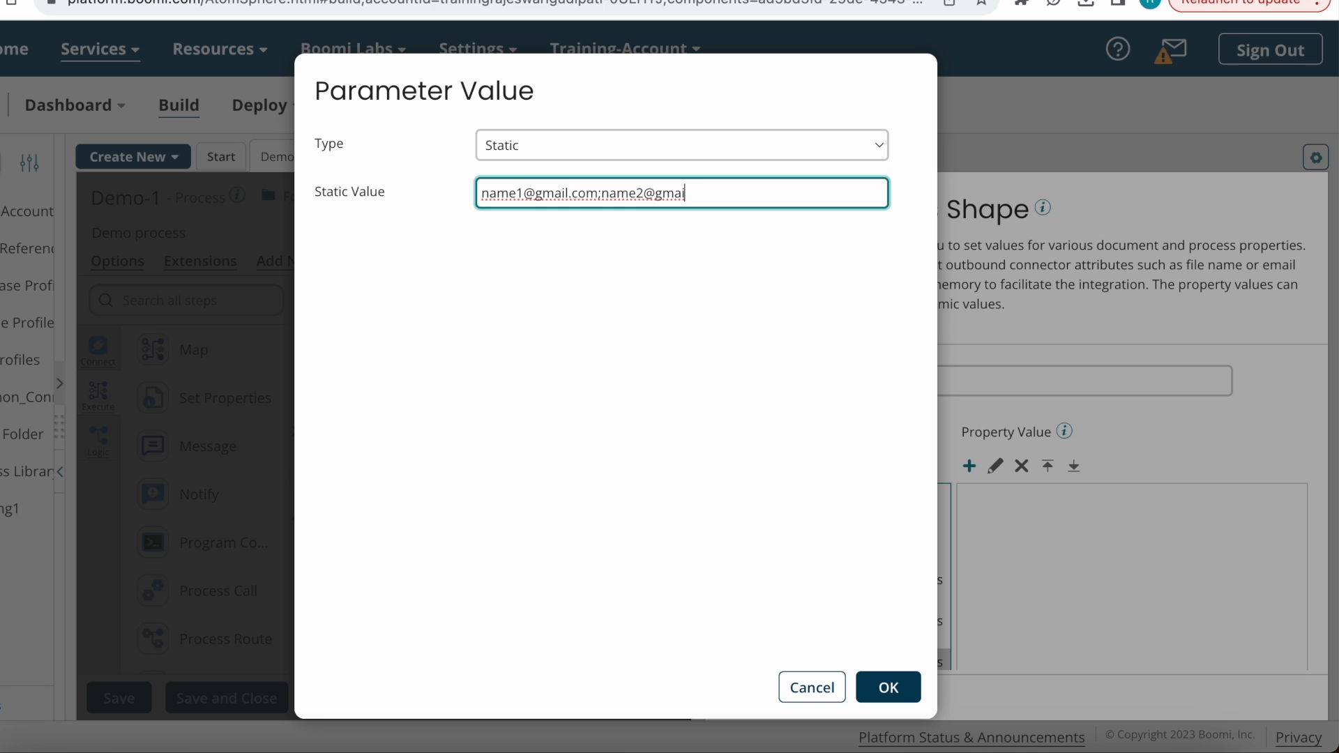
left_click(889, 688)
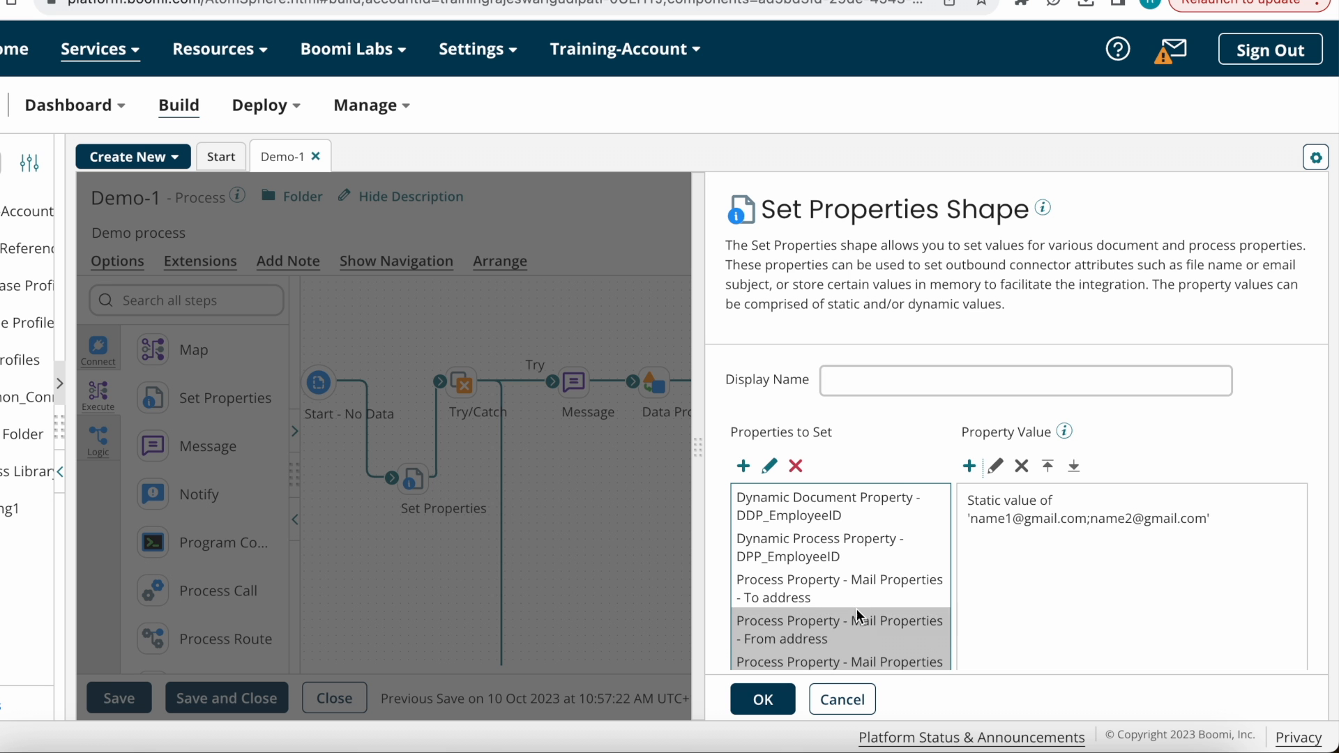
Step: Close the Set Properties shape and save the Demo-1 process
scroll(996, 578, "down", 3)
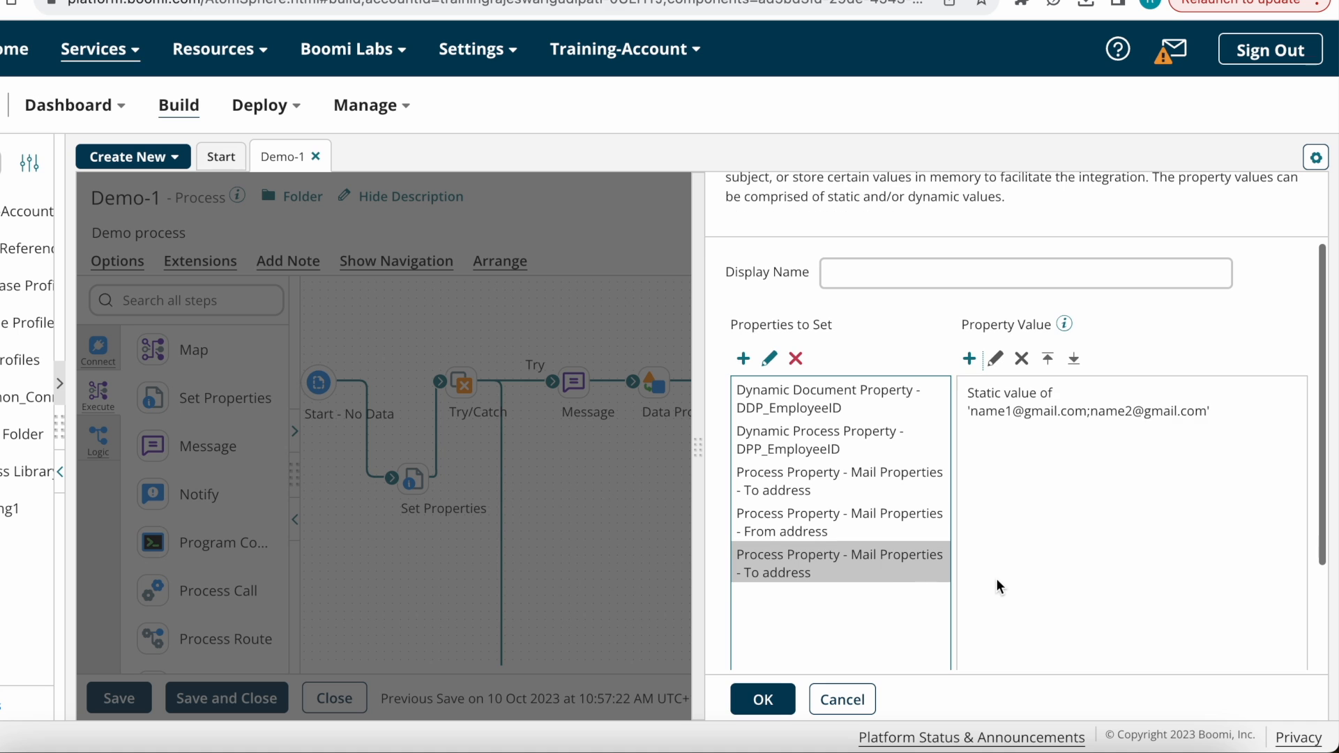
left_click(763, 700)
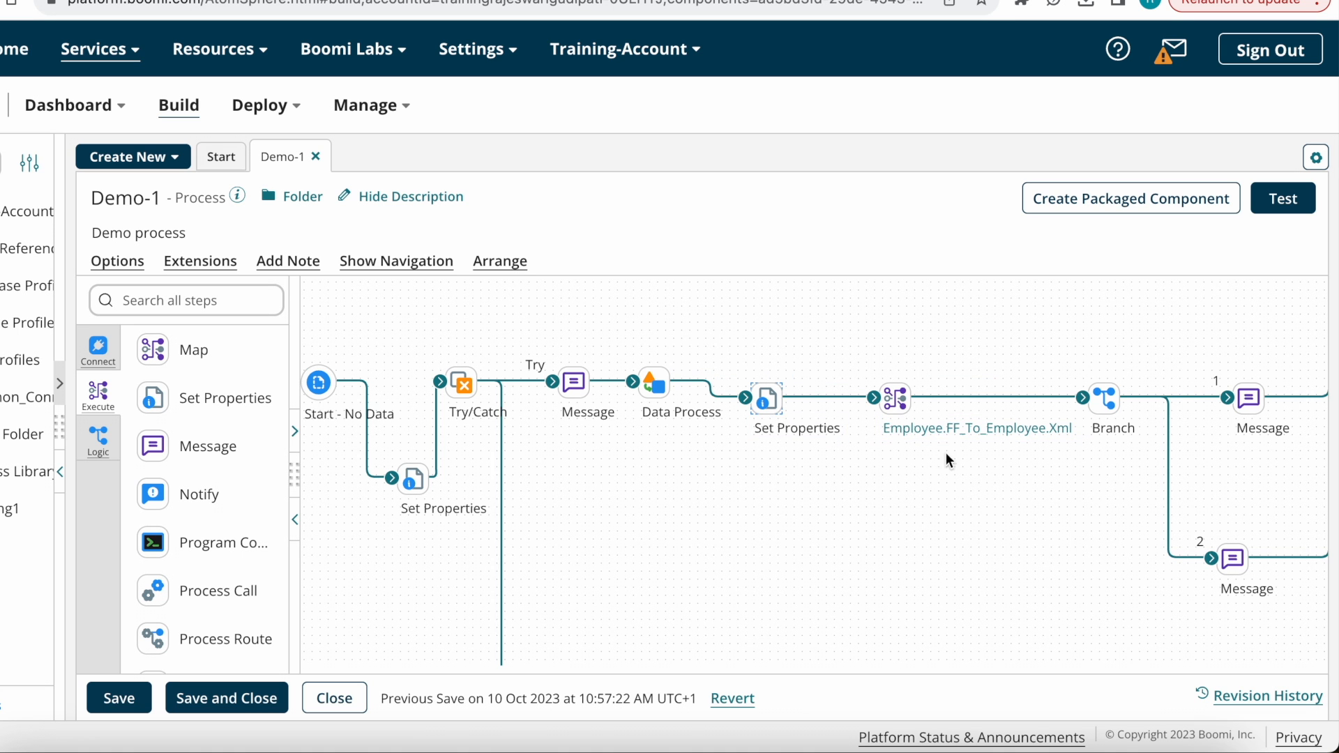
scroll(915, 596, "right", 3)
left_click(118, 698)
scroll(879, 513, "down", 3)
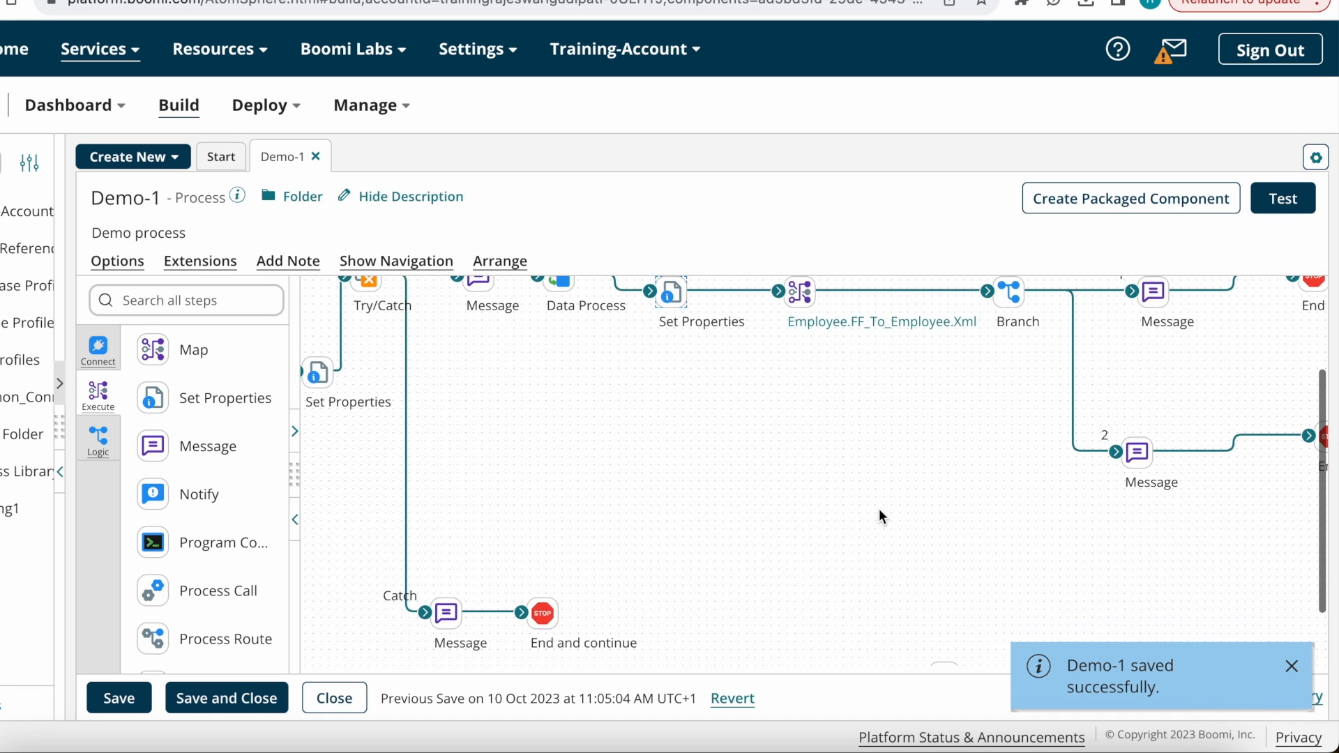